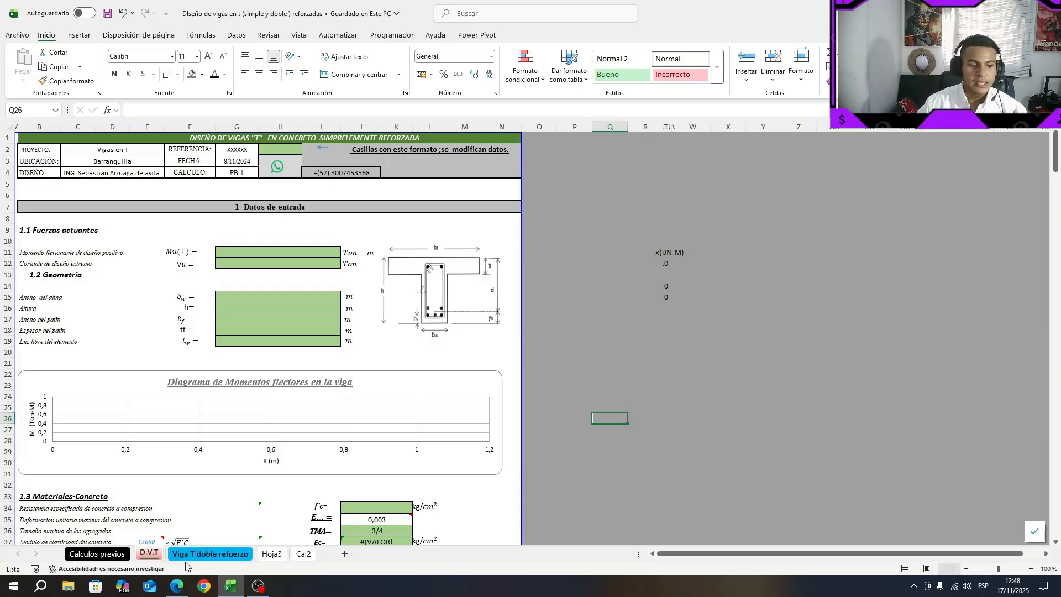
Consult the NSR-10 T-beam provisions in Edge, and look at the Viga T doble refuerzo sheet in Excel before returning to D.V.T
left_click(176, 587)
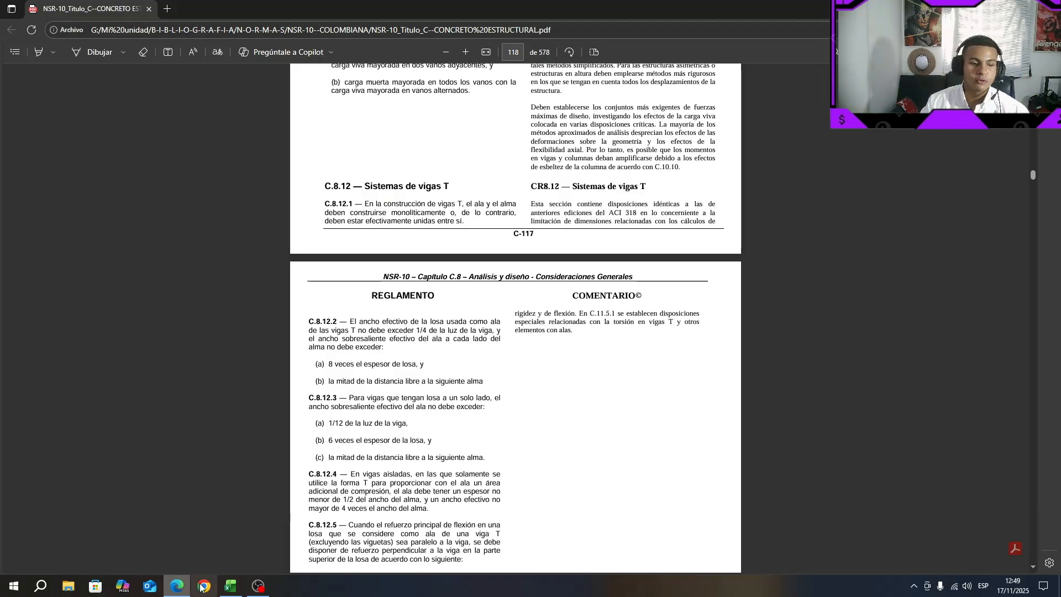
left_click(231, 586)
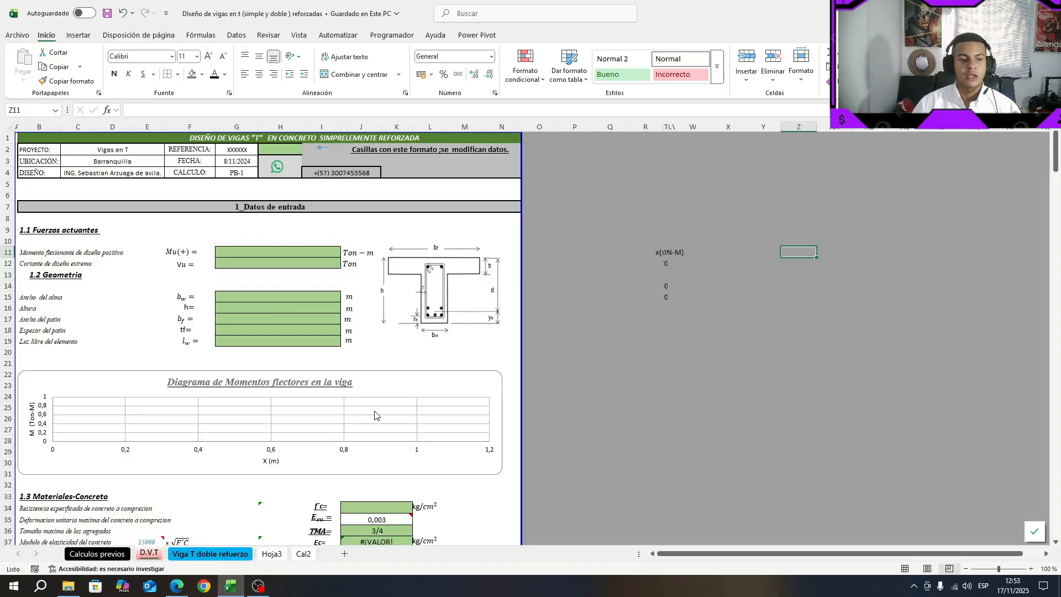
key("ctrl+Page_Down")
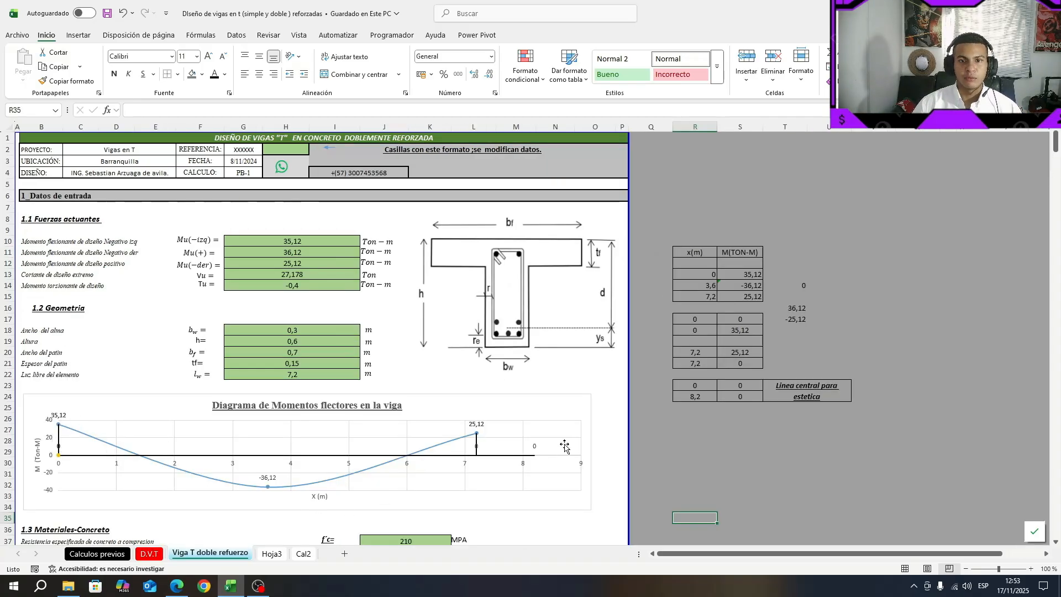
left_click(145, 553)
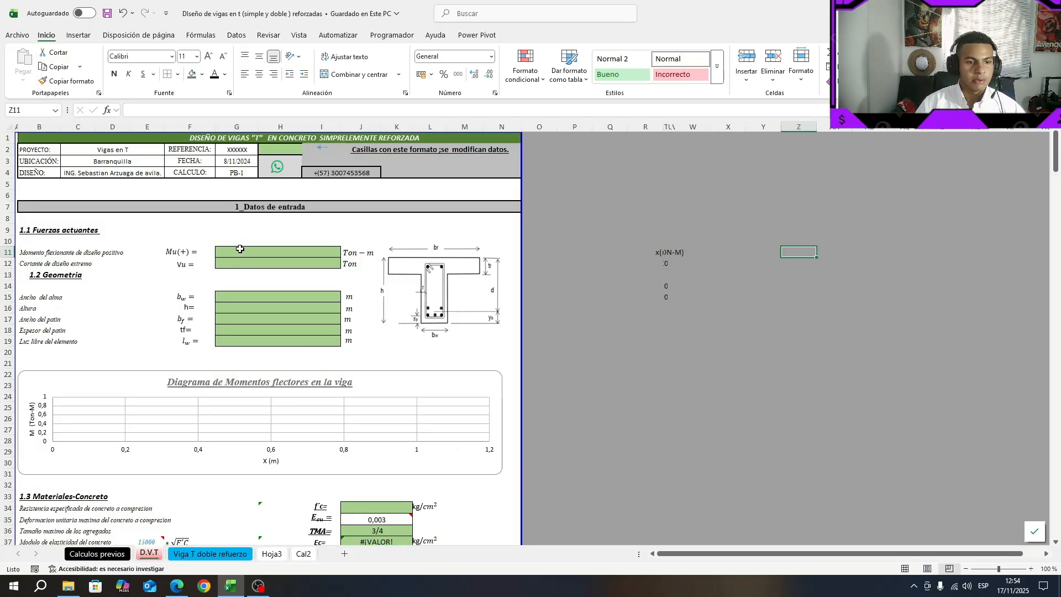
Enter 31,8 Ton-m as the positive design bending moment Mu(+) under Fuerzas actuantes on the D.V.T sheet
left_click_drag(239, 249, 245, 267)
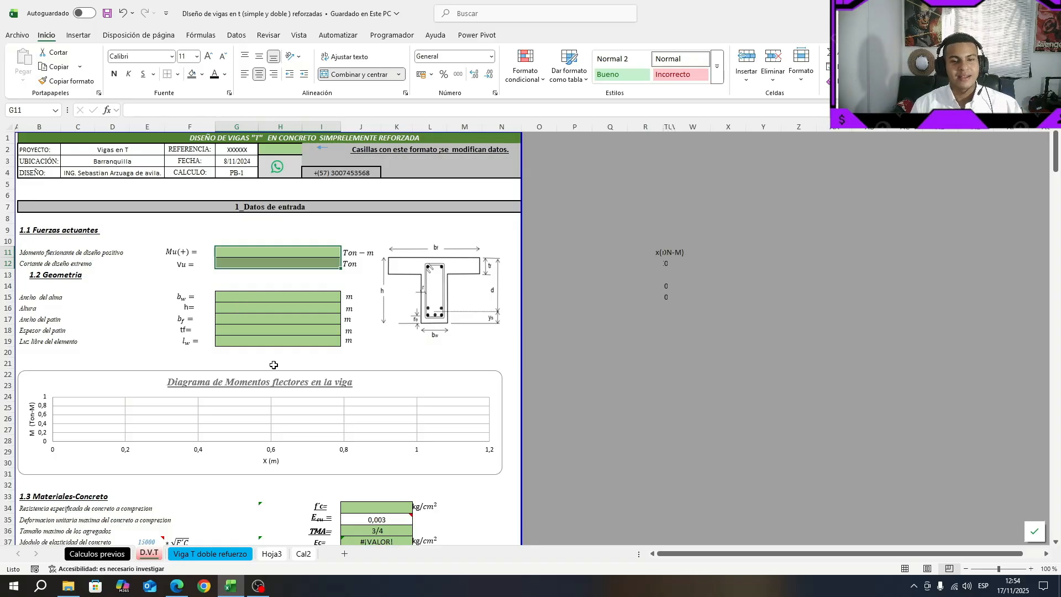
left_click(290, 254)
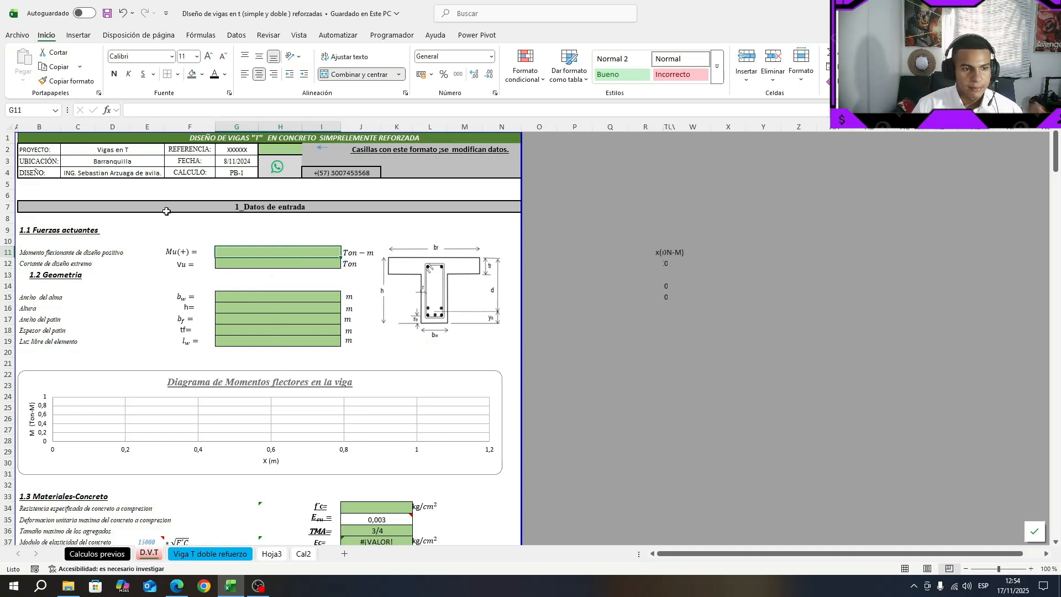
left_click(53, 232)
left_click(222, 255)
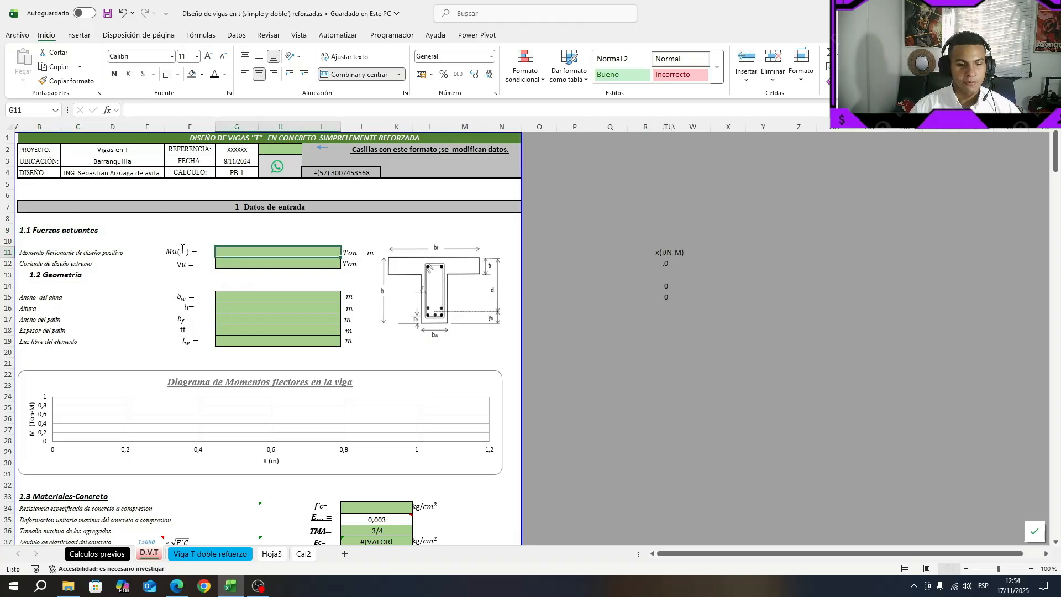
type("3")
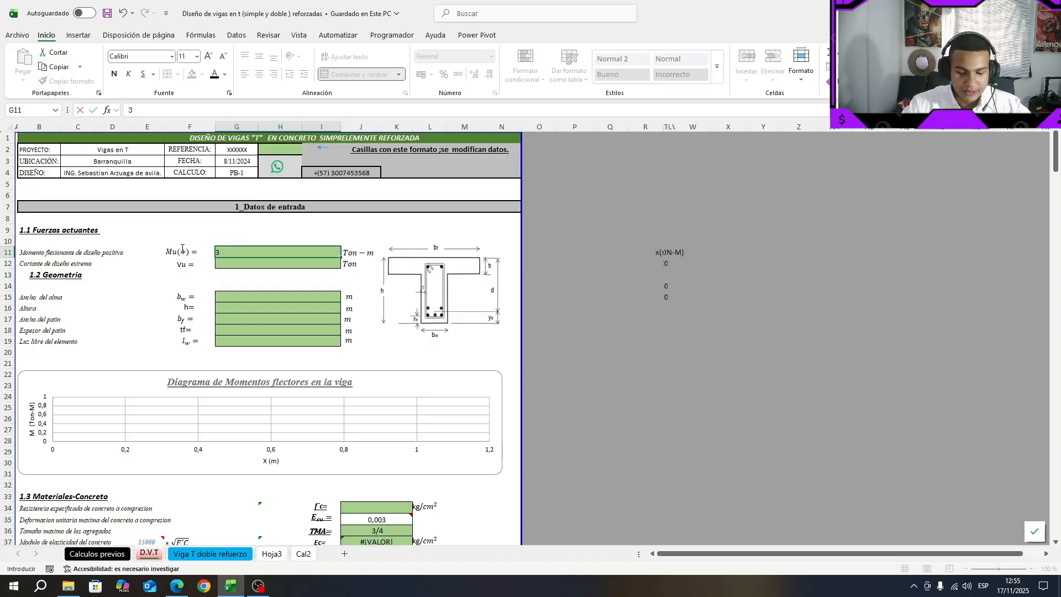
type("1,8")
key("Return")
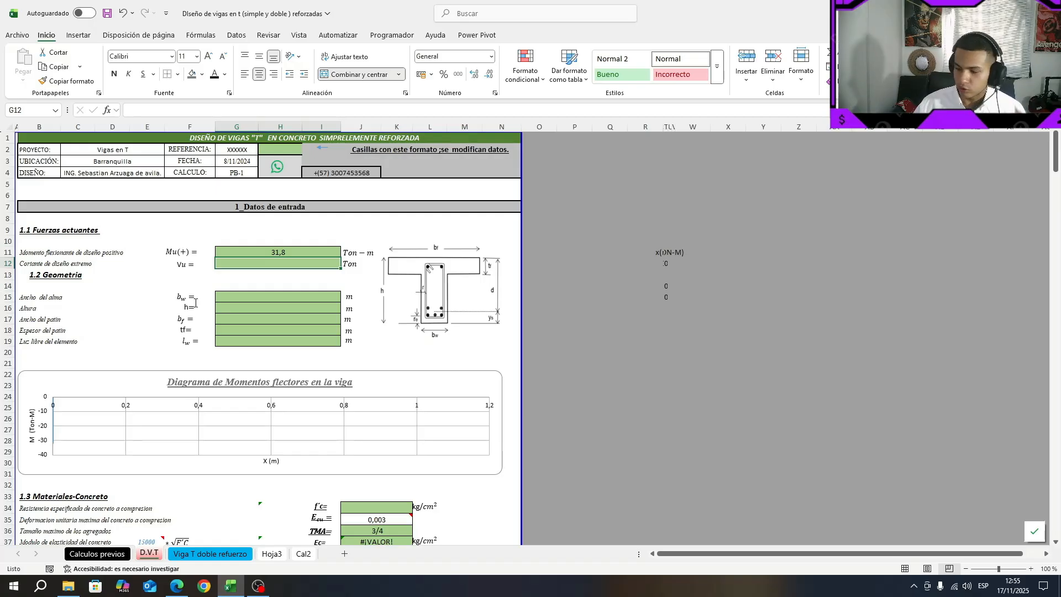
Enter 37,44 Ton as the extreme design shear Vu and select the web width cell
type("7,")
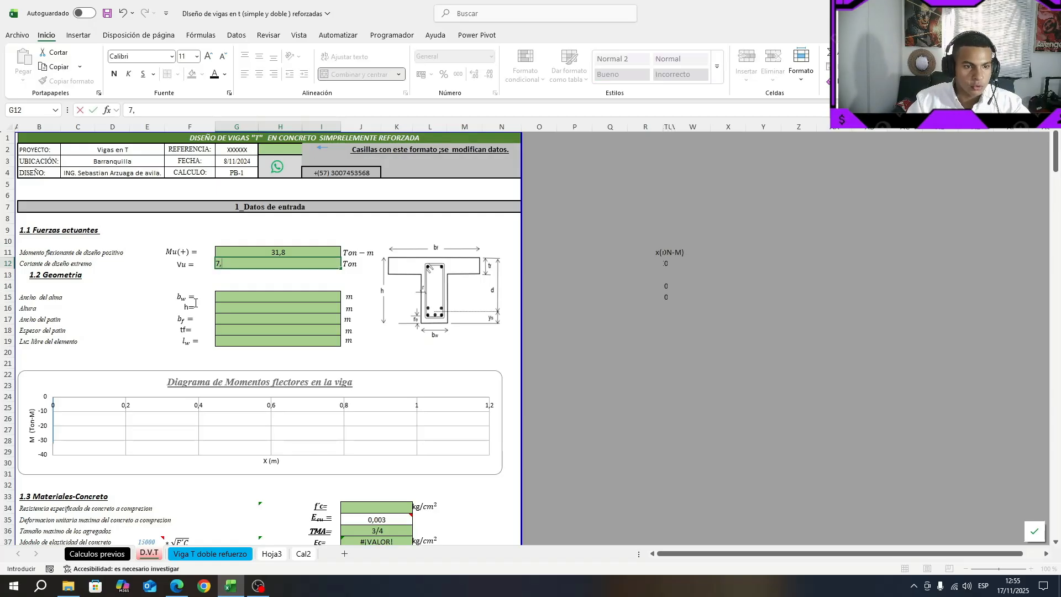
key("BackSpace")
type("7,3")
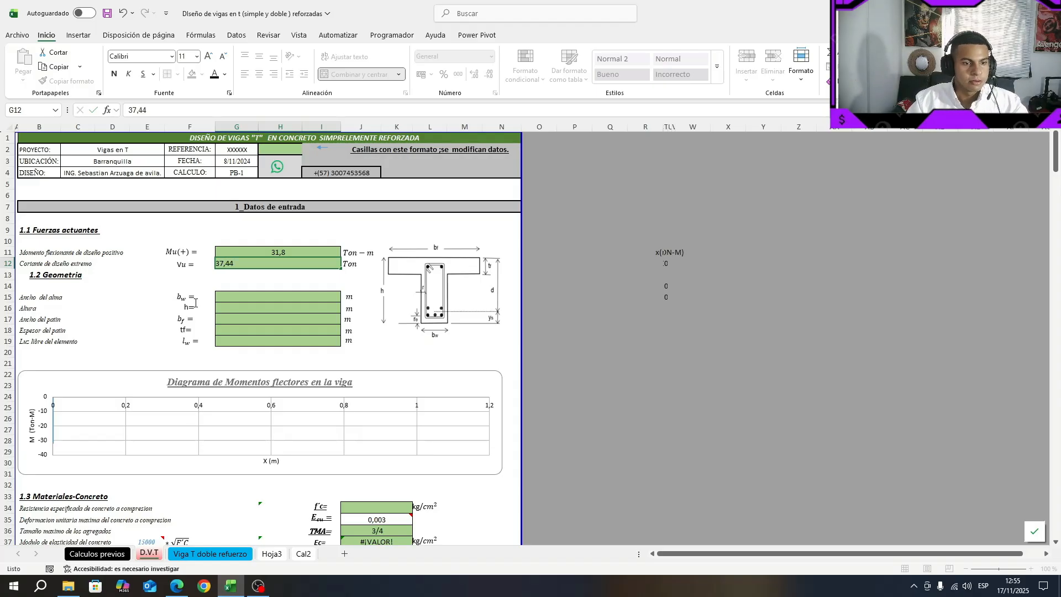
key("Return")
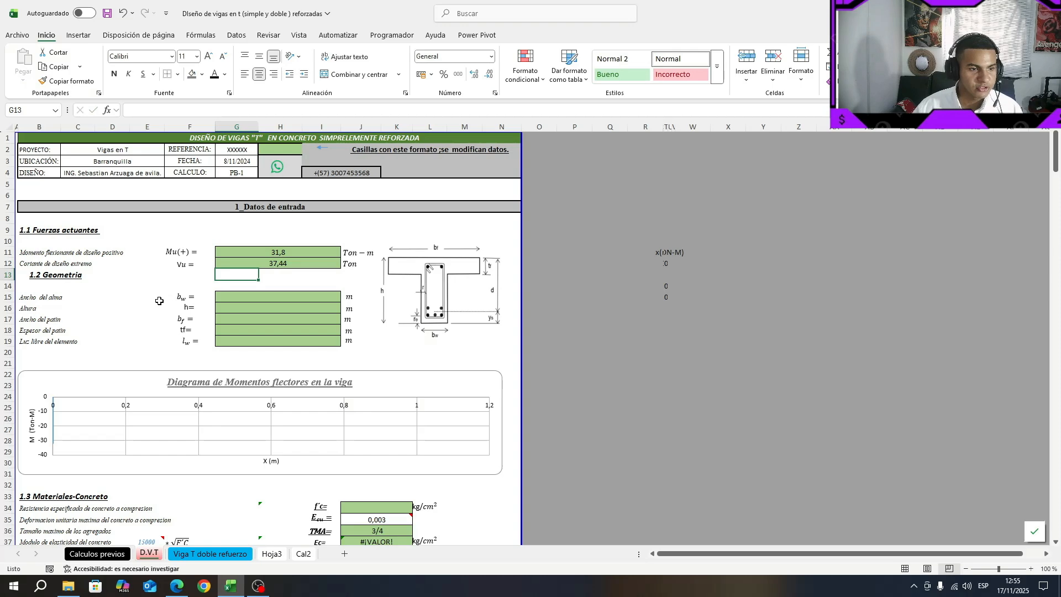
left_click(291, 298)
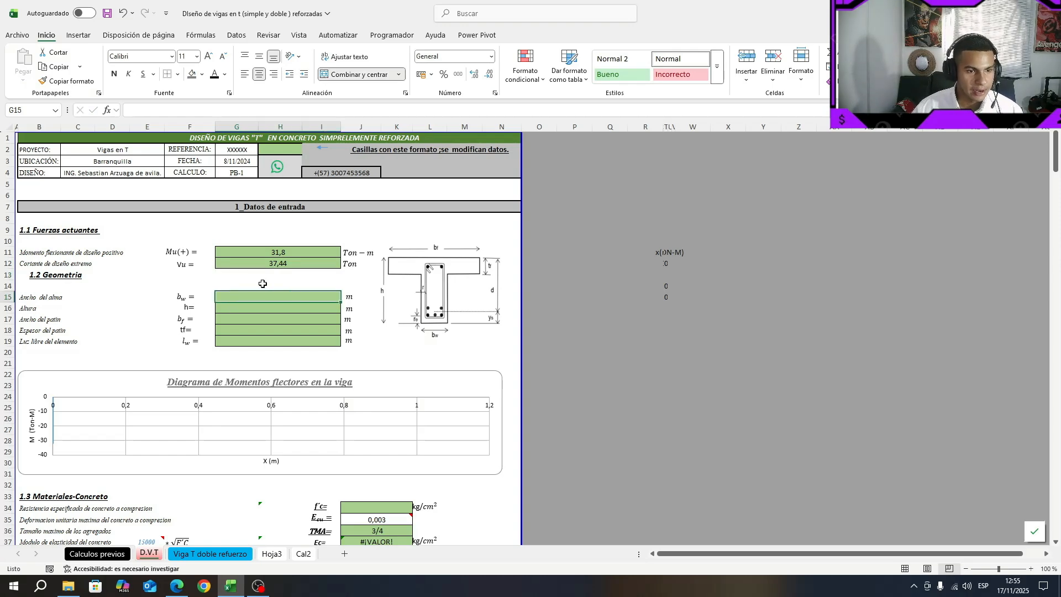
Capture the T-section diagram in a screen snip, circle its bw label in red, and discard the capture
key("super+shift+s")
mouse_move(379, 232)
left_mouse_down()
mouse_move(426, 343)
mouse_move(514, 347)
left_mouse_up()
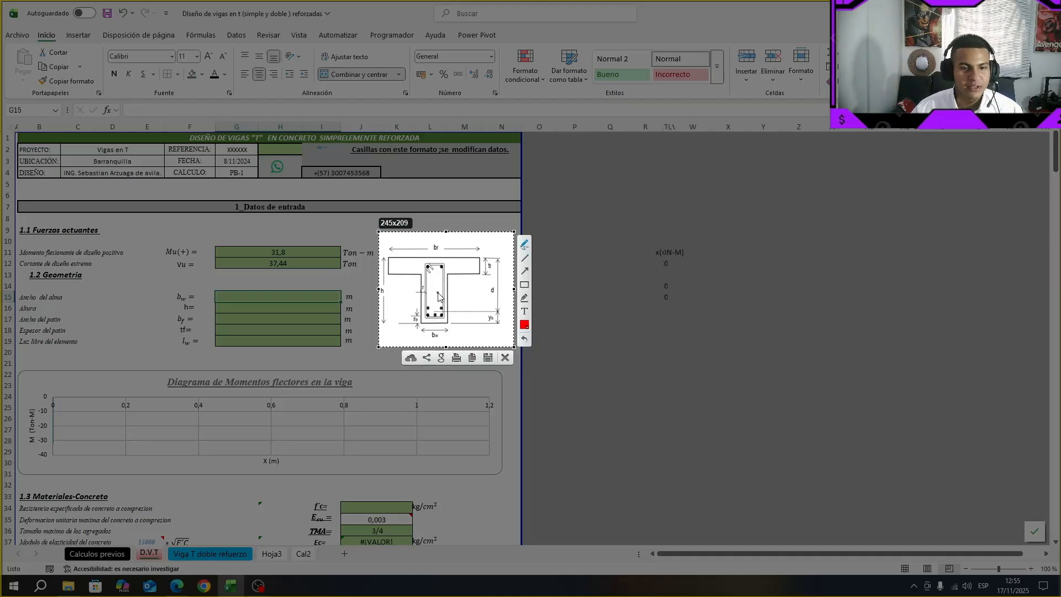
left_click_drag(433, 331, 441, 328)
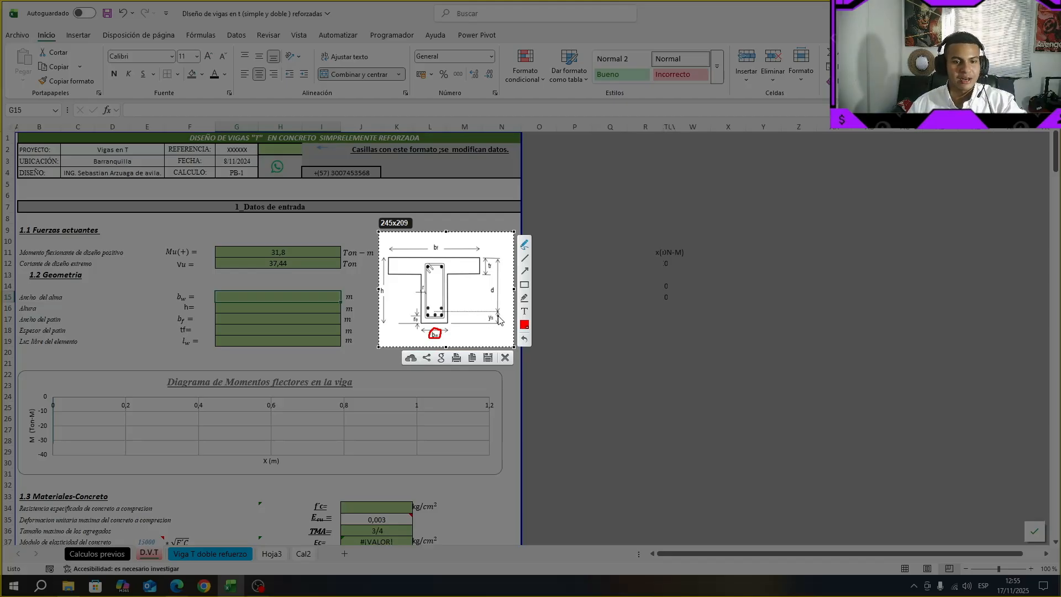
key("Escape")
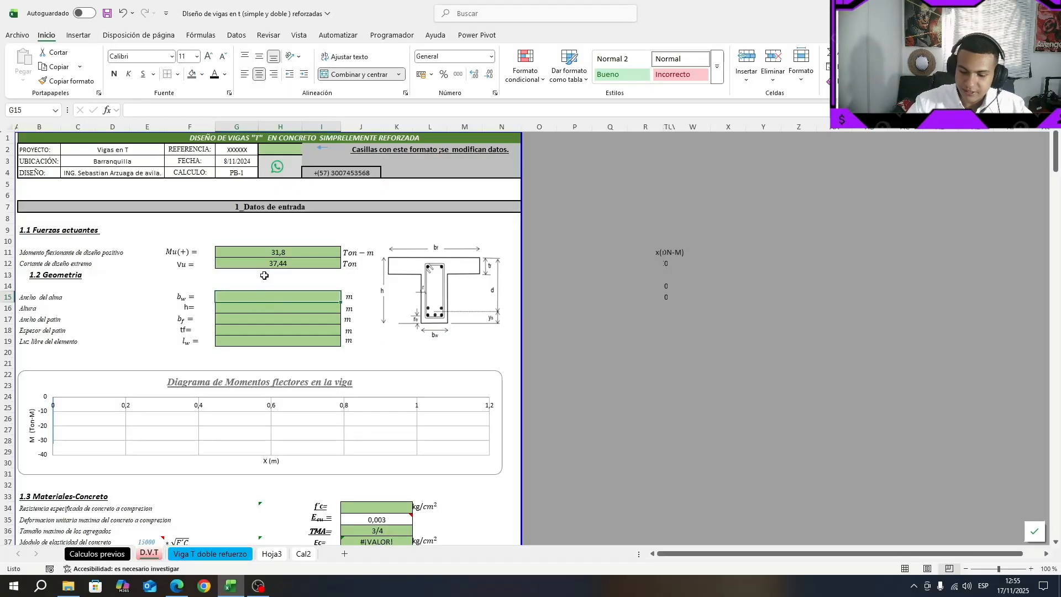
Set the beam's web width bw to 0,3 m and its height h to 0,6 m
type("0,3")
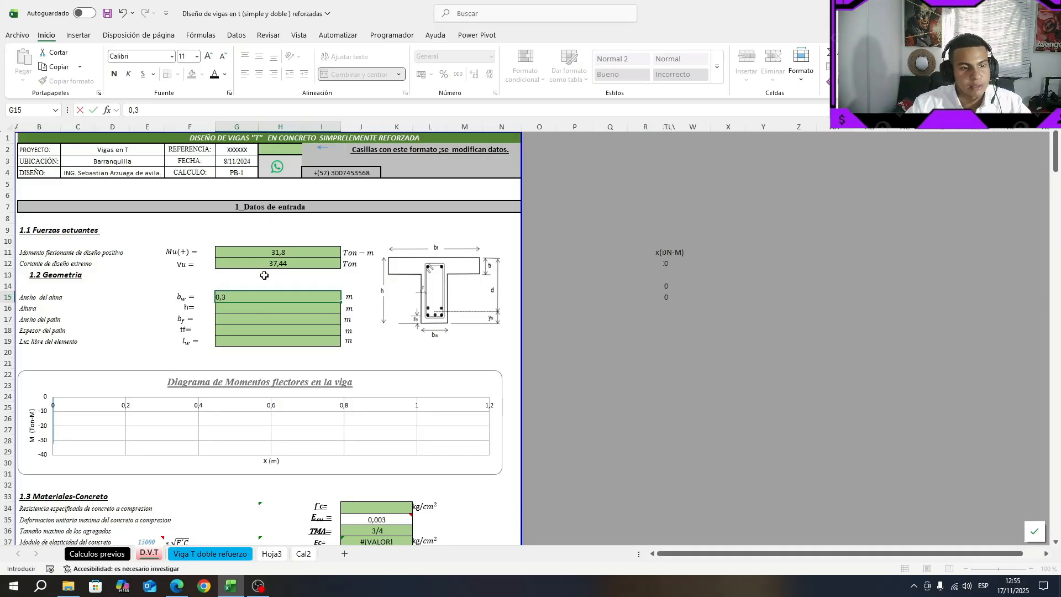
key("Return")
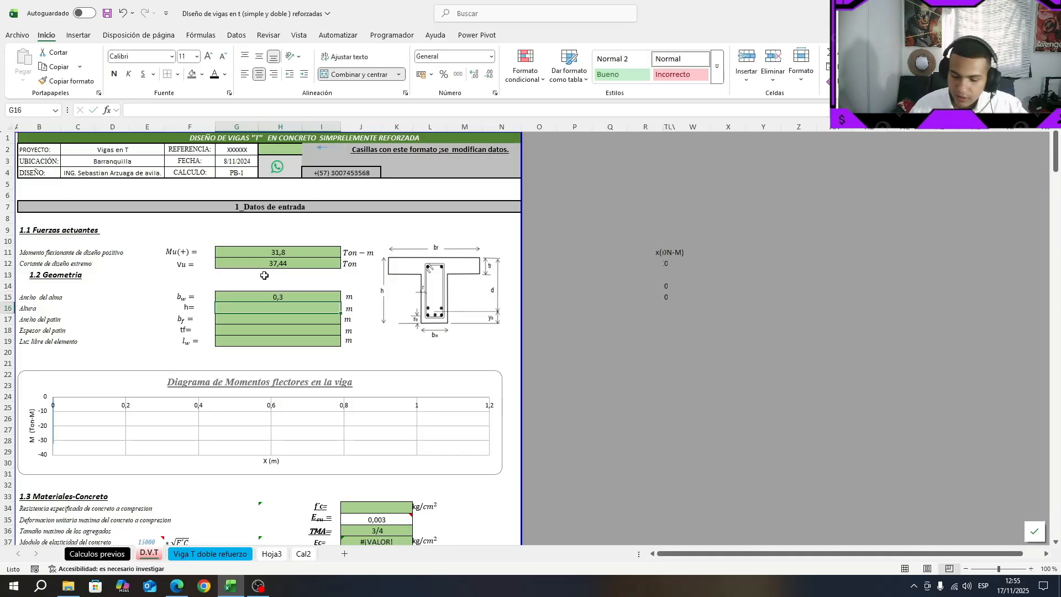
type("0,6")
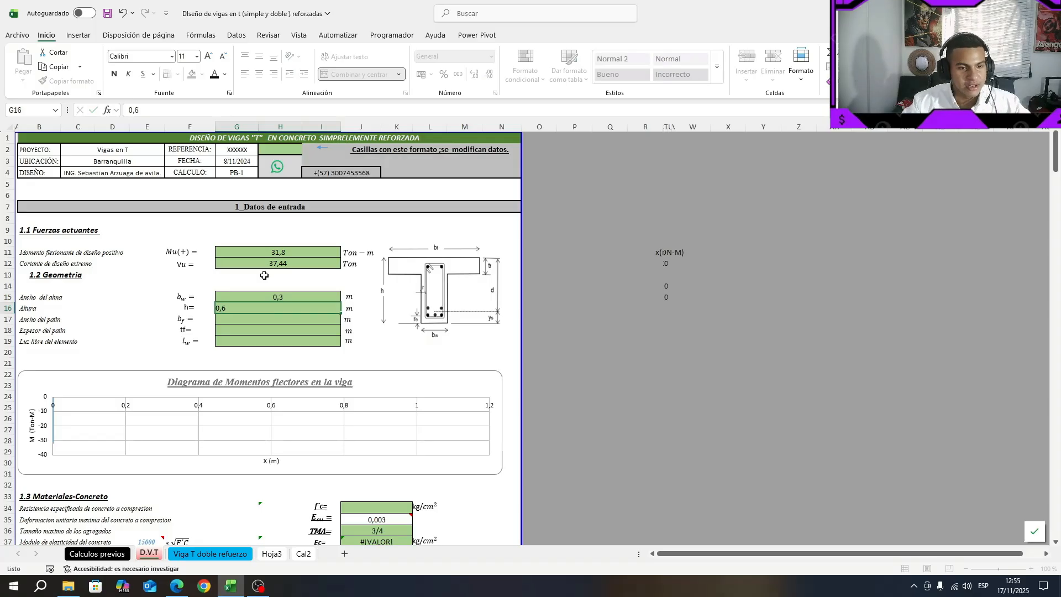
key("Return")
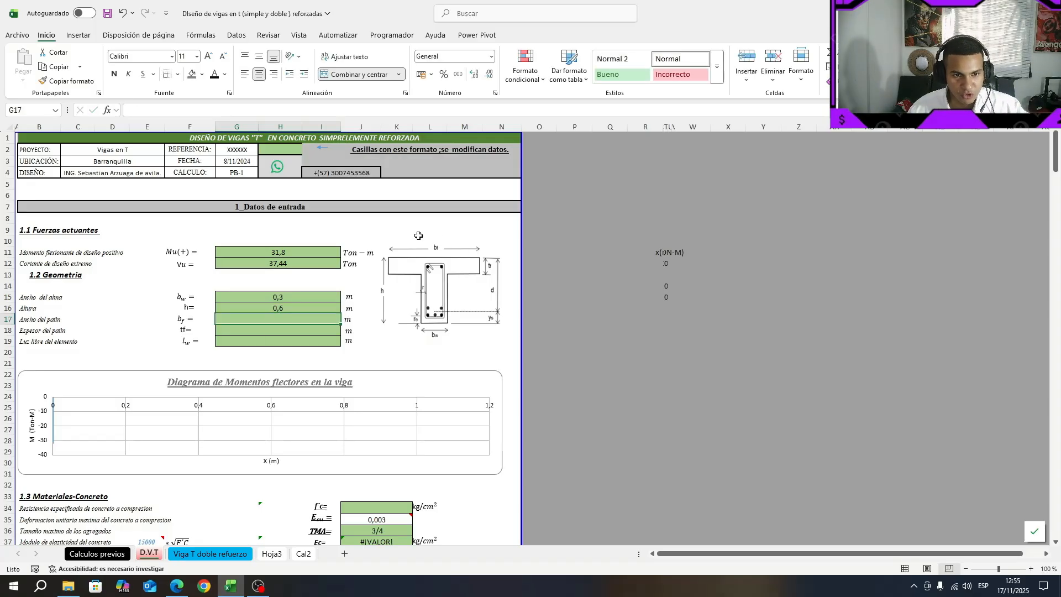
Set the flange width bf to 0,7 m and the flange thickness tf to 0,15 m
type("0,7")
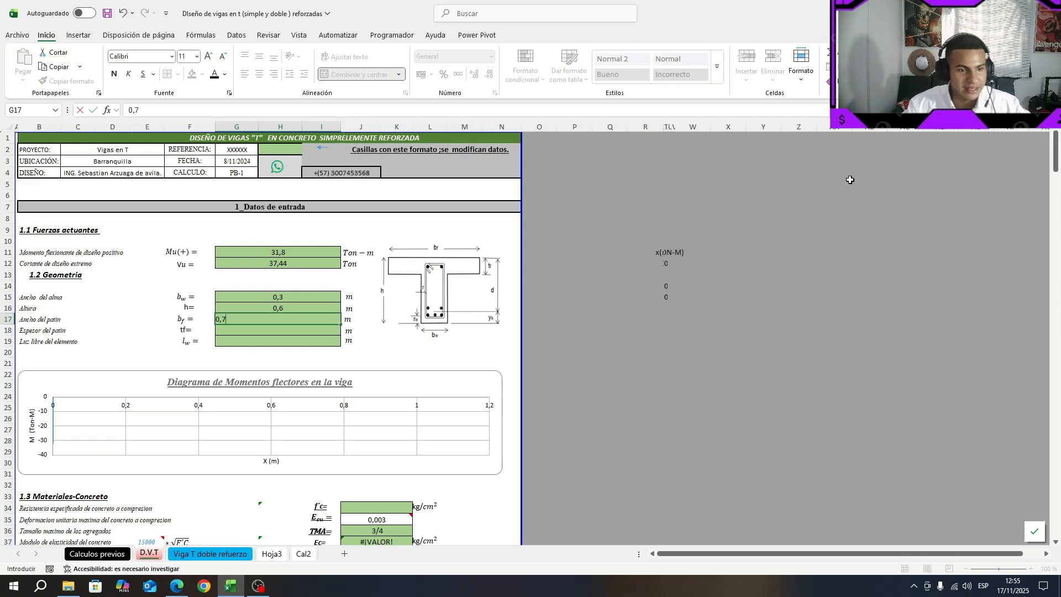
key("Return")
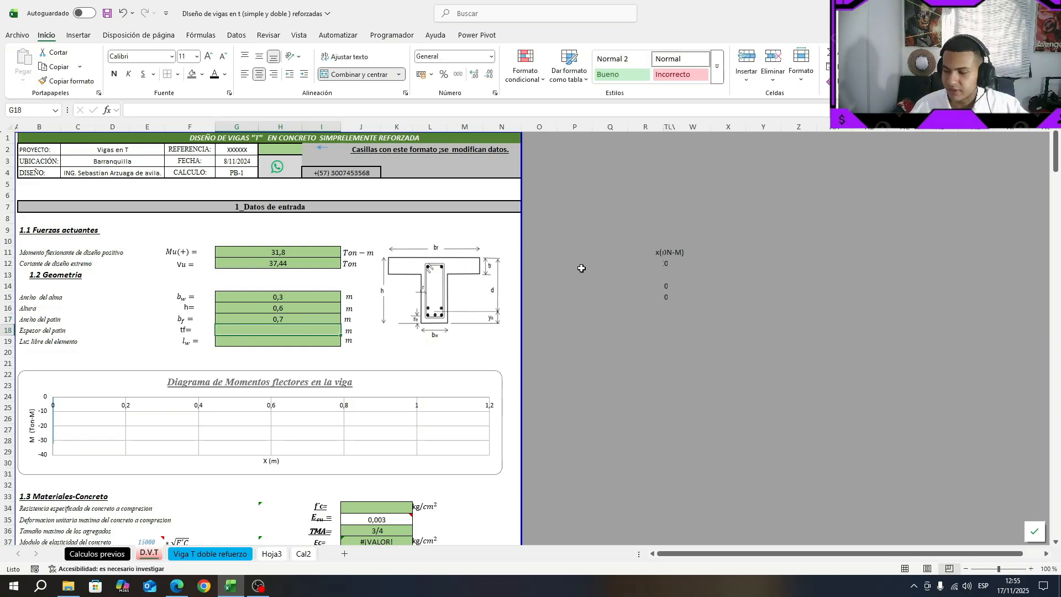
type("0,1")
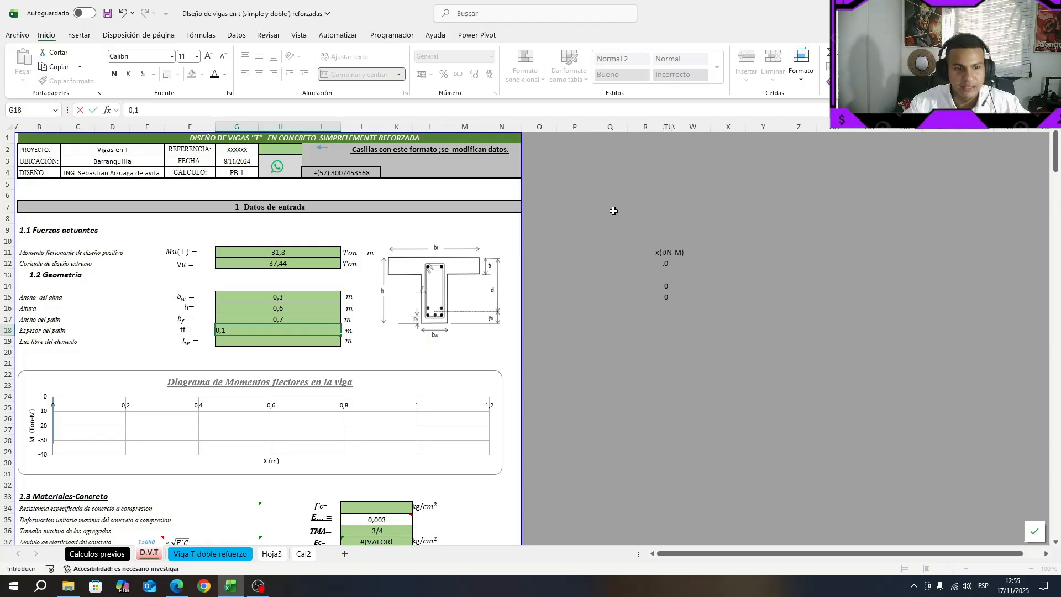
type("5")
key("Return")
Set the element's clear span lw to 6,5 m in the geometry data
key("Return")
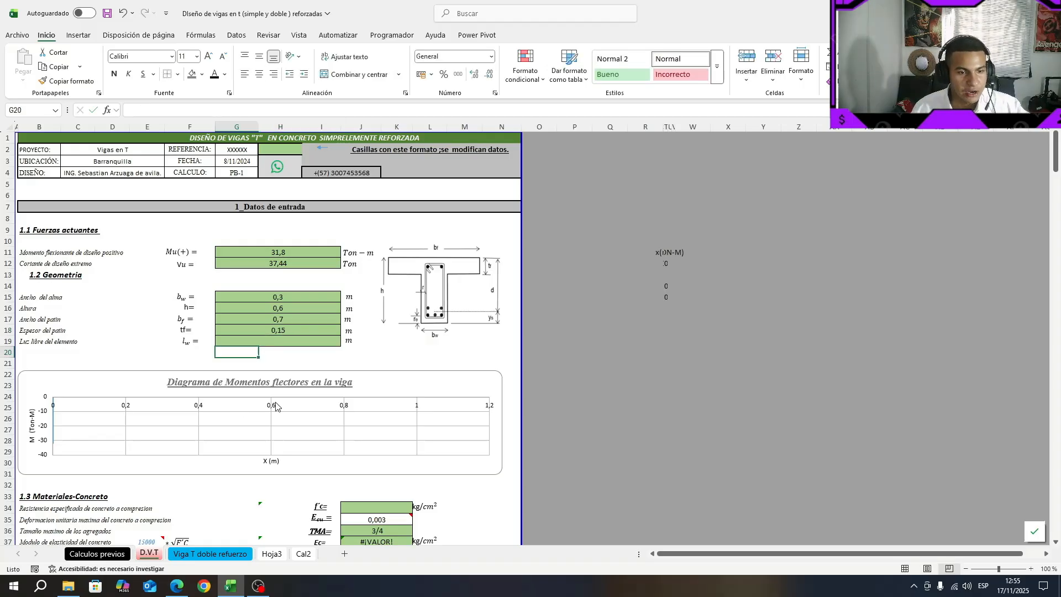
left_click(266, 336)
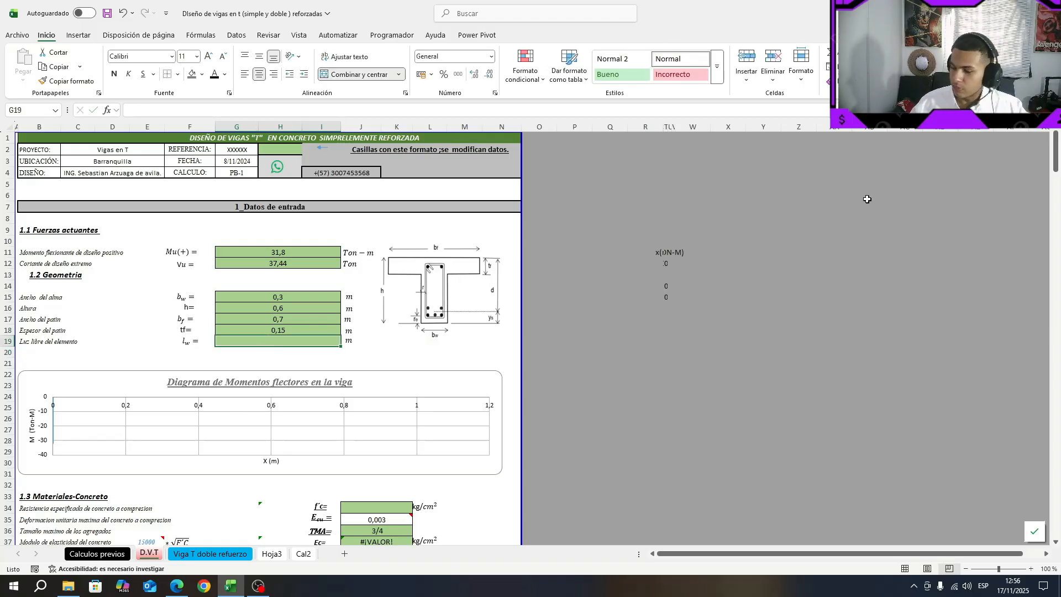
type("6,5")
key("Return")
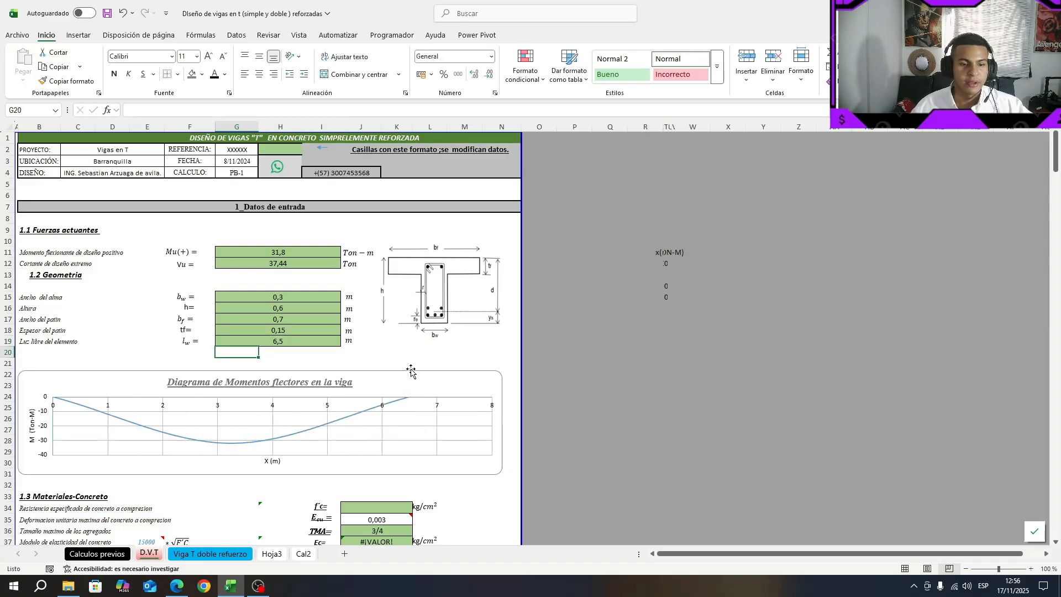
left_click(495, 323)
left_click(464, 352)
Enter 210 kg/cm² as the specified concrete compressive strength f'c in section 1.3 Materiales-Concreto
scroll(455, 270, "down", 1)
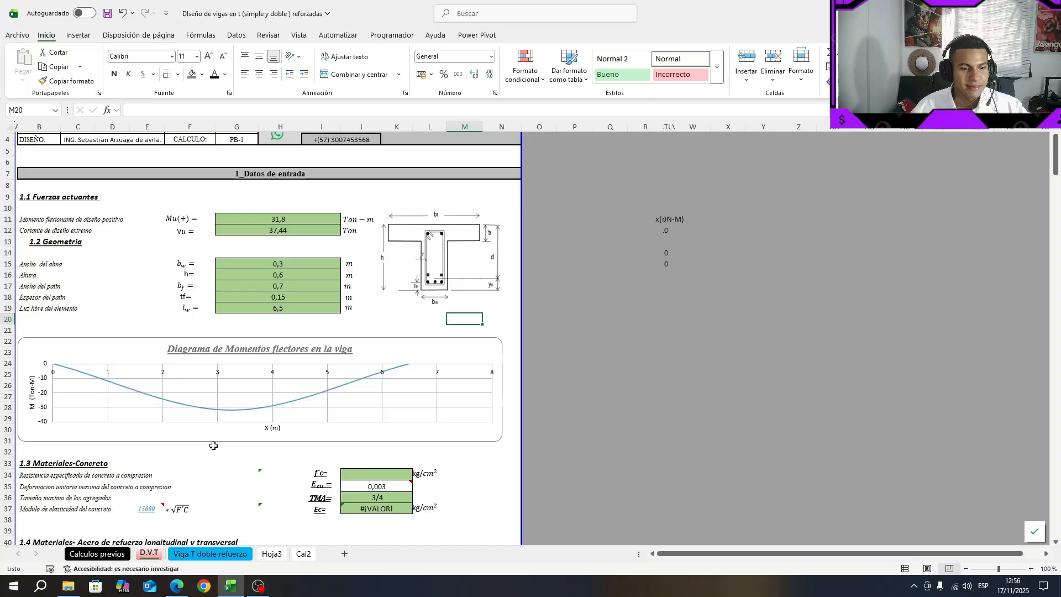
scroll(306, 418, "down", 1)
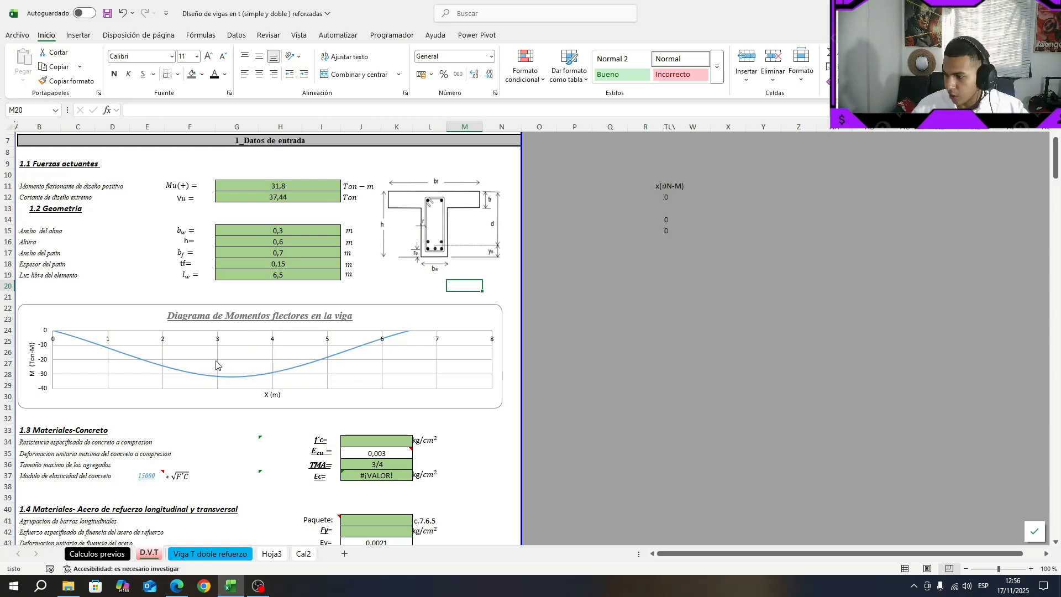
left_click(350, 442)
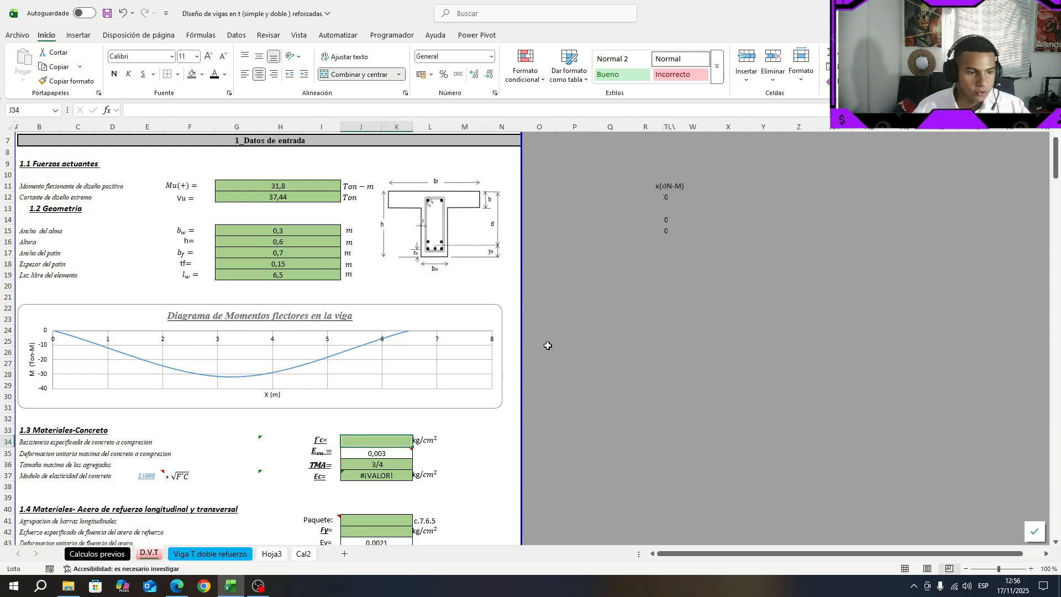
scroll(67, 433, "down", 1)
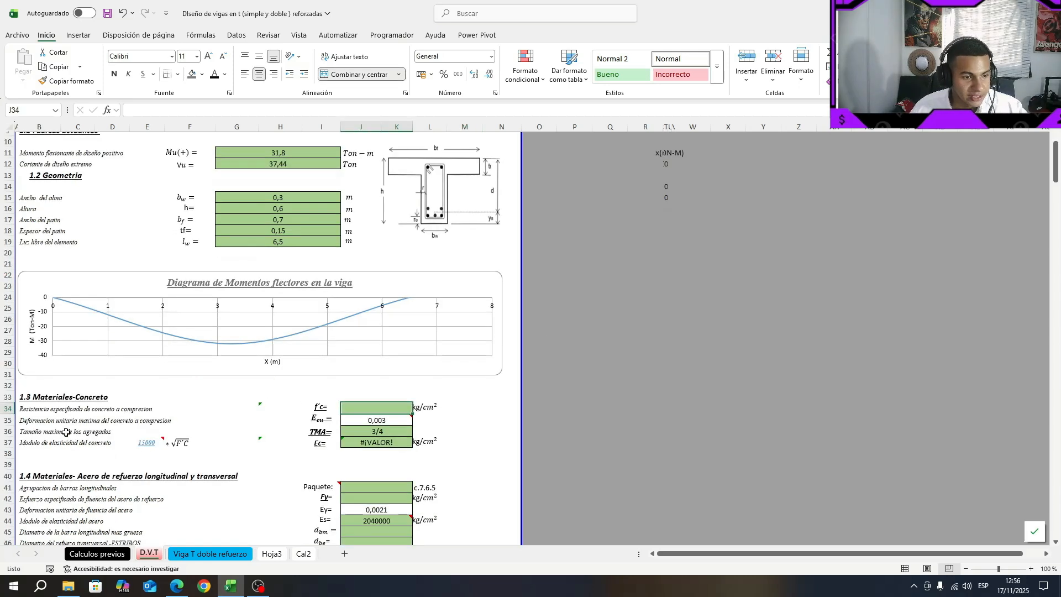
left_click_drag(33, 409, 365, 407)
left_click(366, 407)
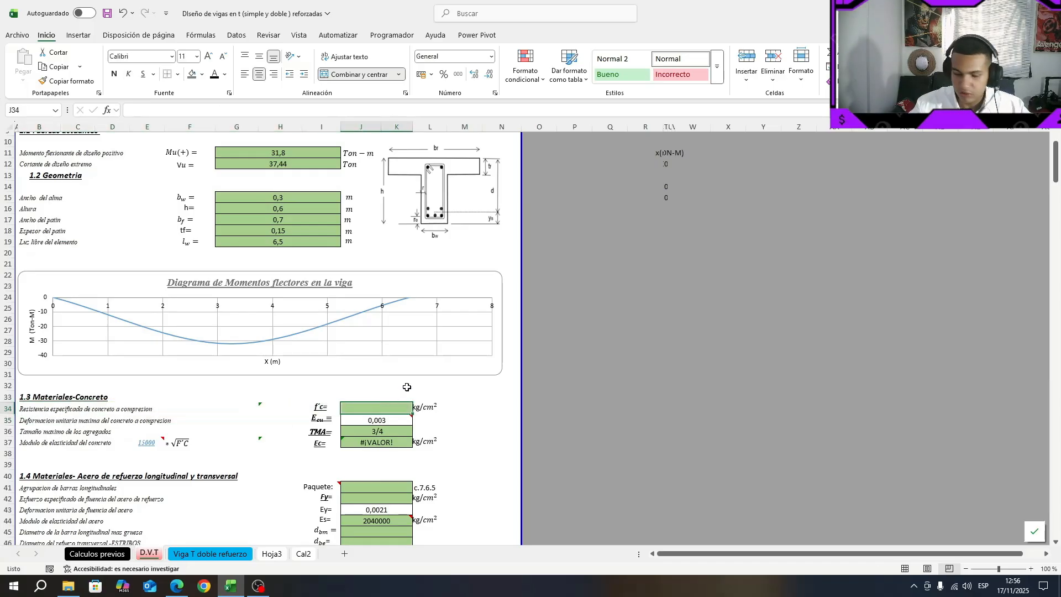
type("210")
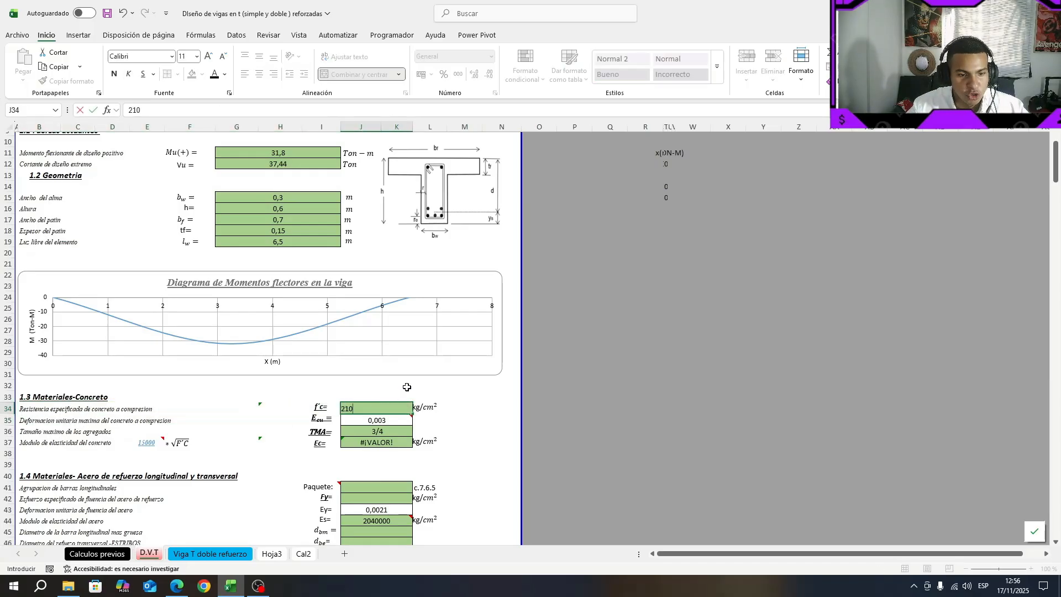
key("Return")
Examine the maximum concrete compressive strain row and read the note attached to its value
scroll(457, 397, "down", 2)
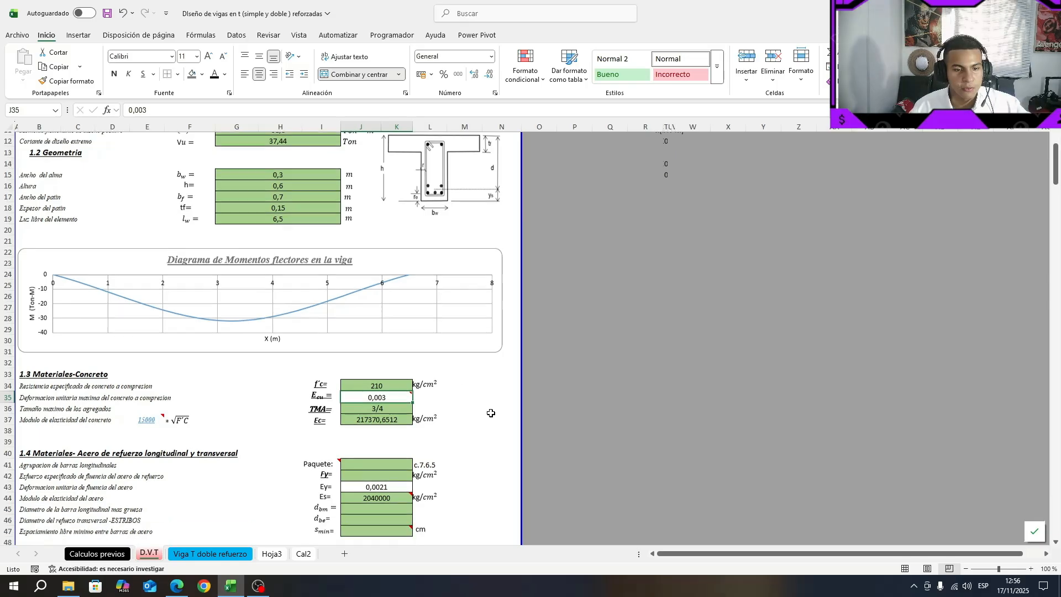
left_click_drag(36, 349, 356, 356)
mouse_move(356, 355)
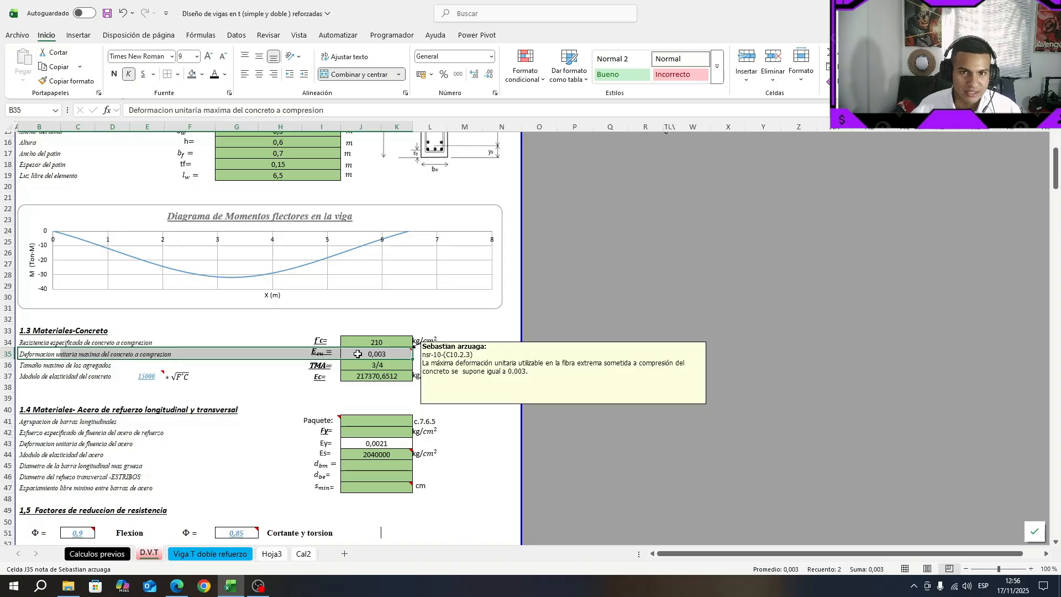
left_click(358, 354)
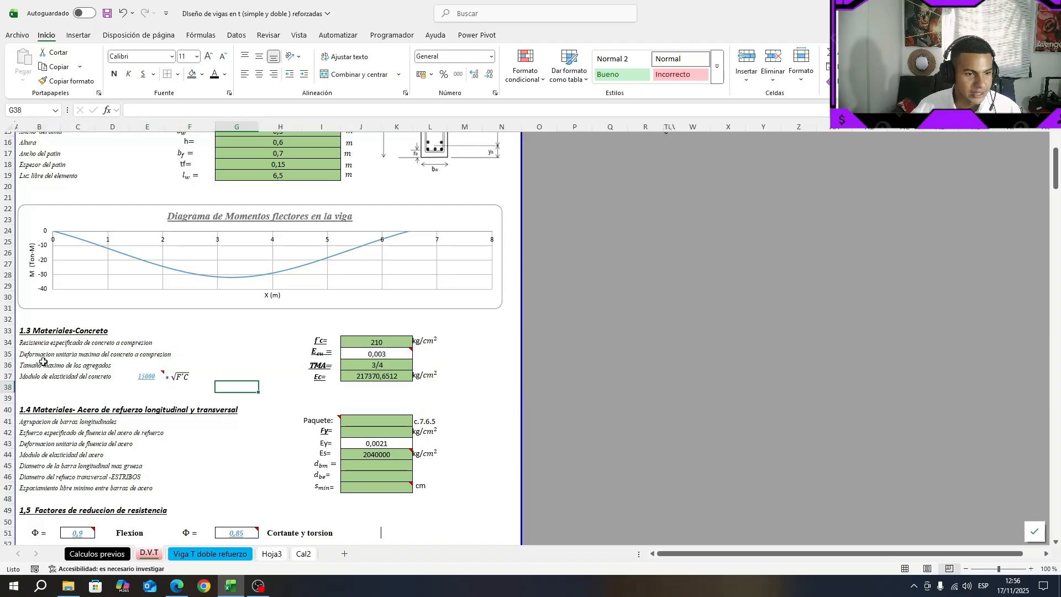
Select 3/4 as the maximum aggregate size TMA in section 1.3 Materiales-Concreto
left_click_drag(40, 364, 387, 365)
left_click(382, 365)
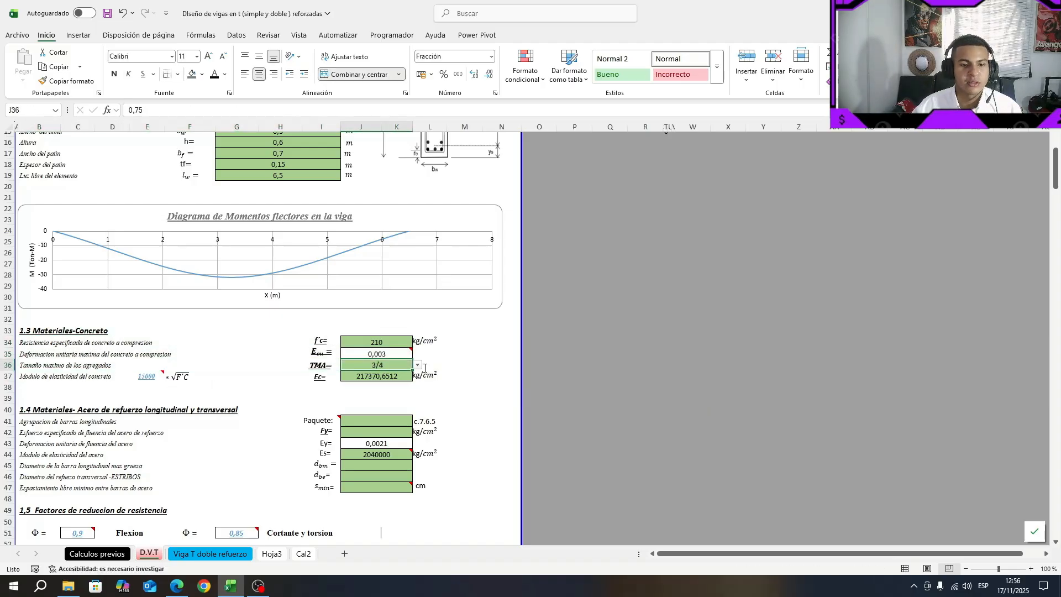
left_click(419, 365)
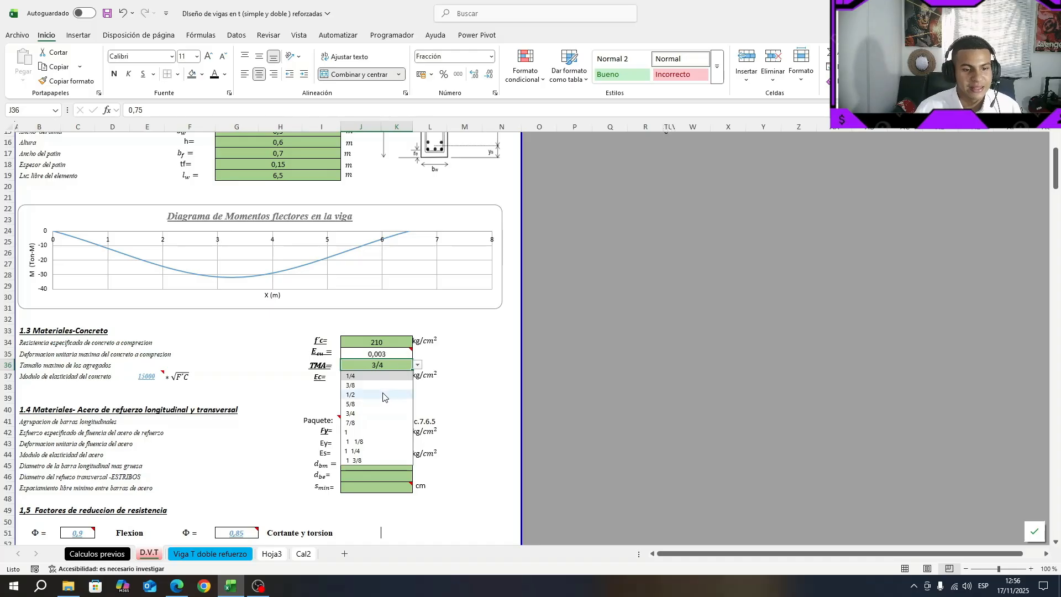
left_click(371, 413)
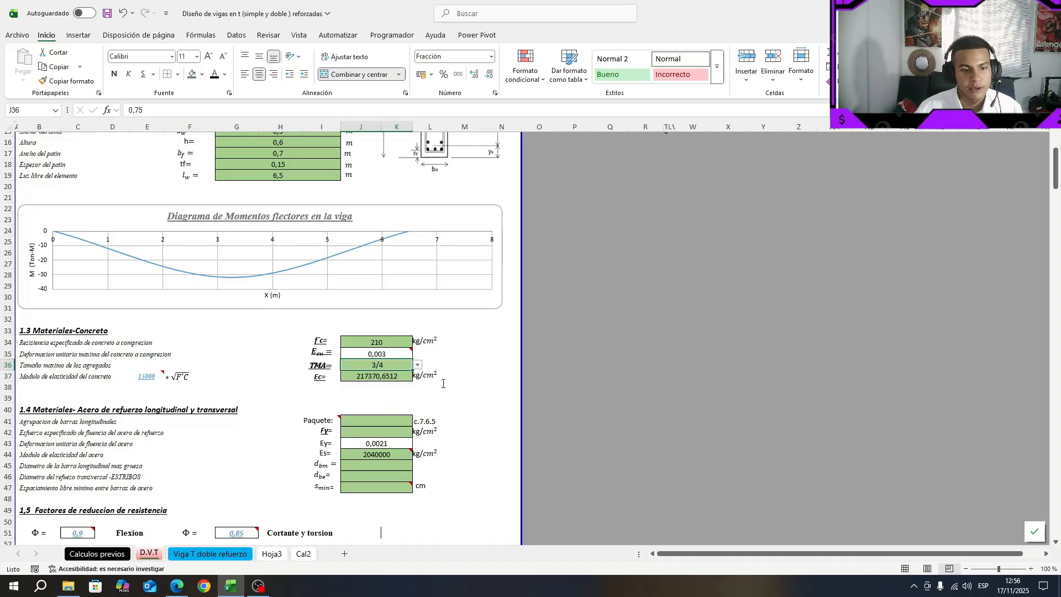
left_click(464, 376)
Examine the concrete elastic modulus row, including the note on its coefficient and the cells referenced by the Ec formula
left_click_drag(30, 377, 147, 377)
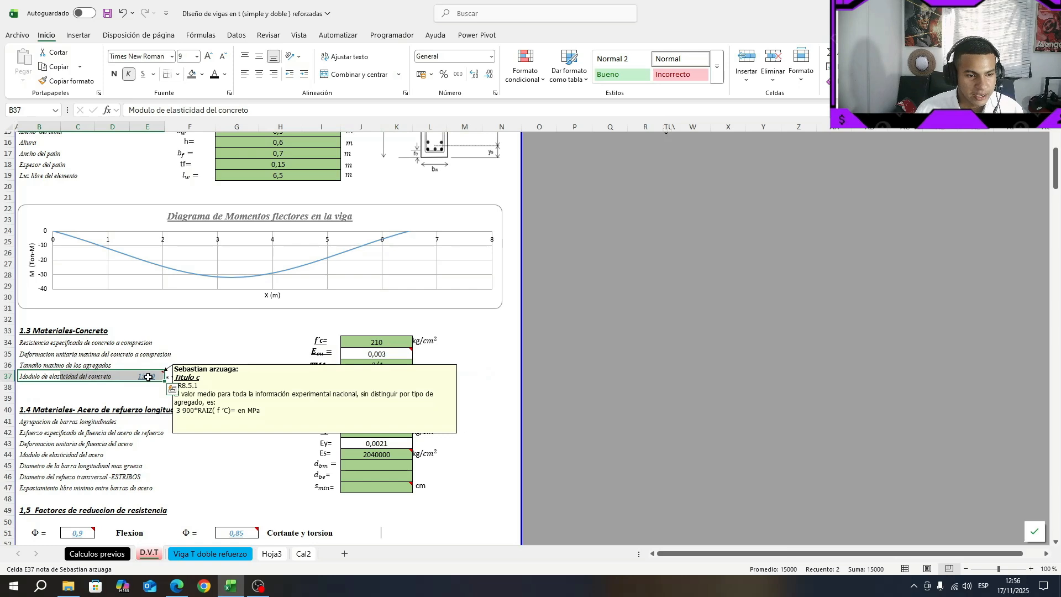
left_click(355, 376)
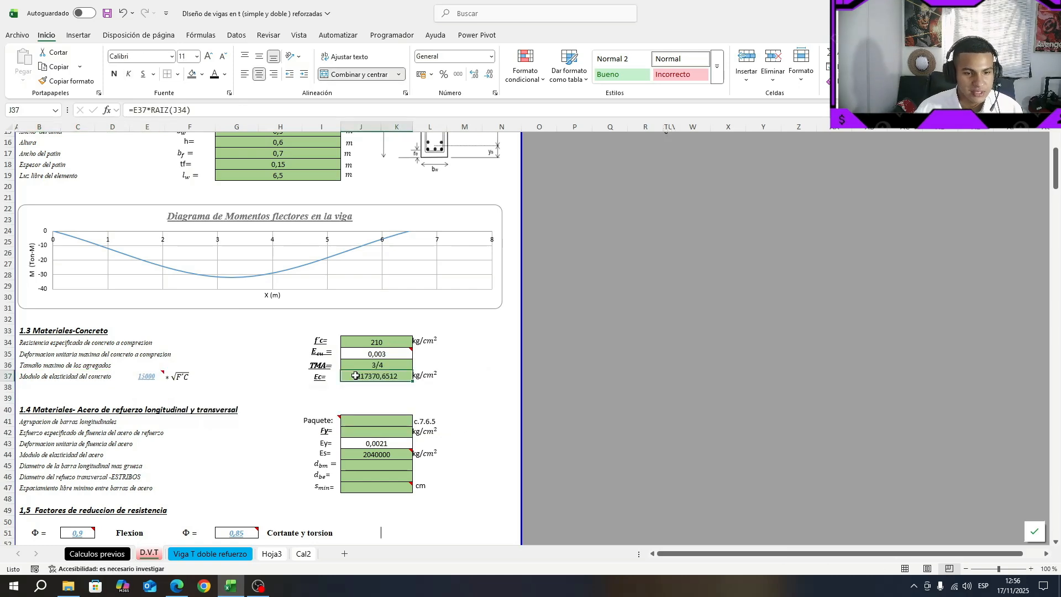
left_click(216, 111)
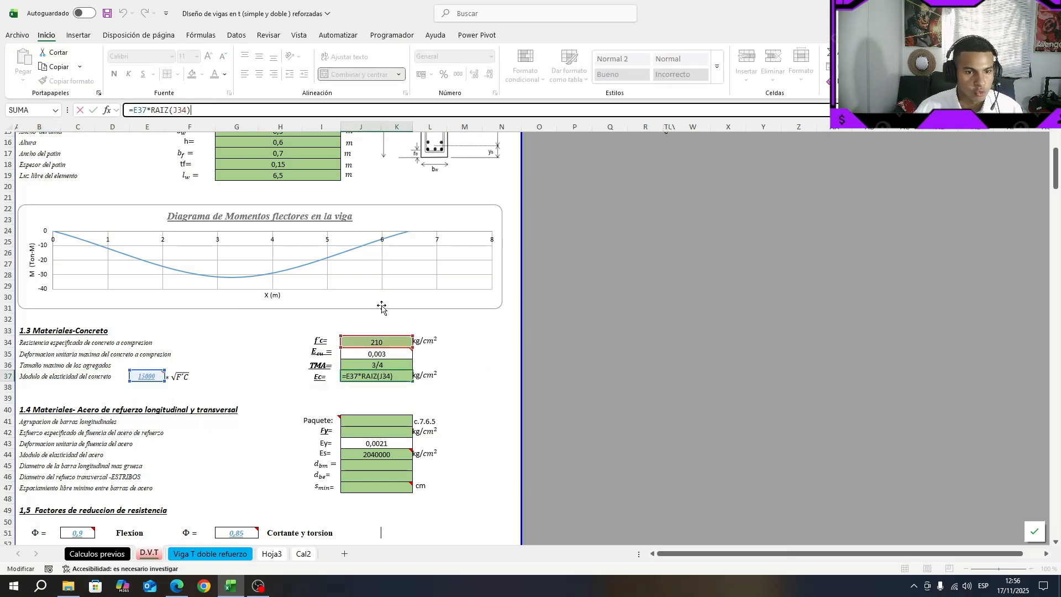
left_click(389, 341)
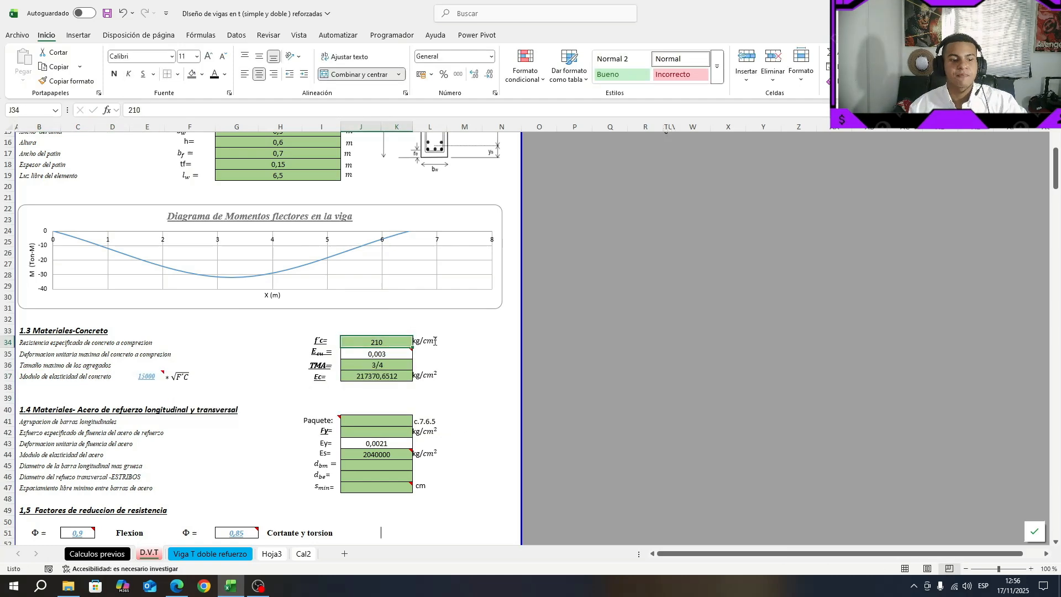
Examine the longitudinal bar grouping row in section 1.4 and read the note on bar bundles attached to Paquete
scroll(101, 254, "down", 4)
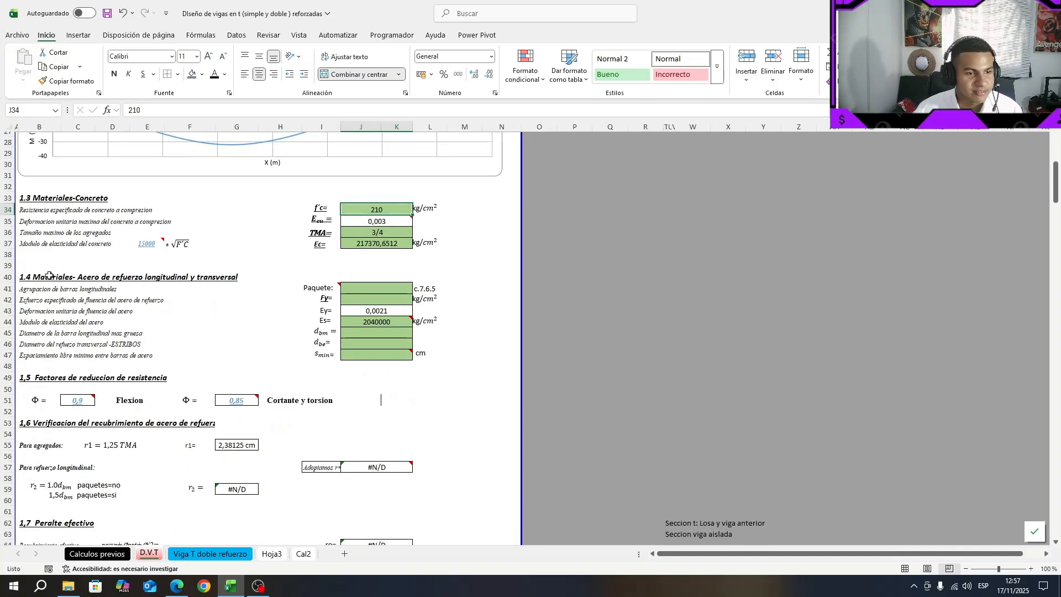
left_click_drag(46, 276, 287, 282)
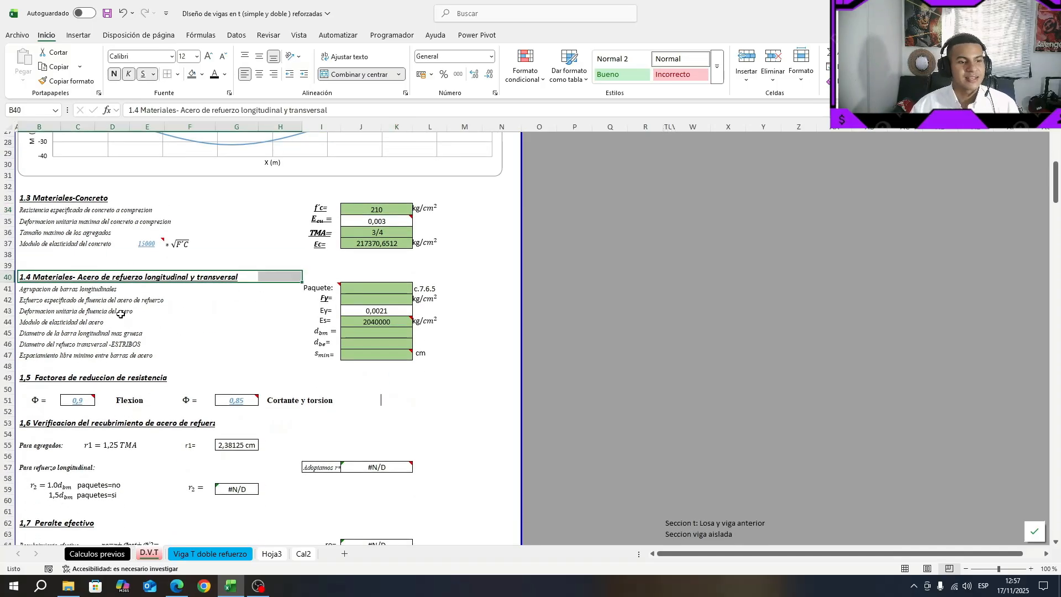
left_click_drag(111, 288, 348, 291)
left_click(363, 289)
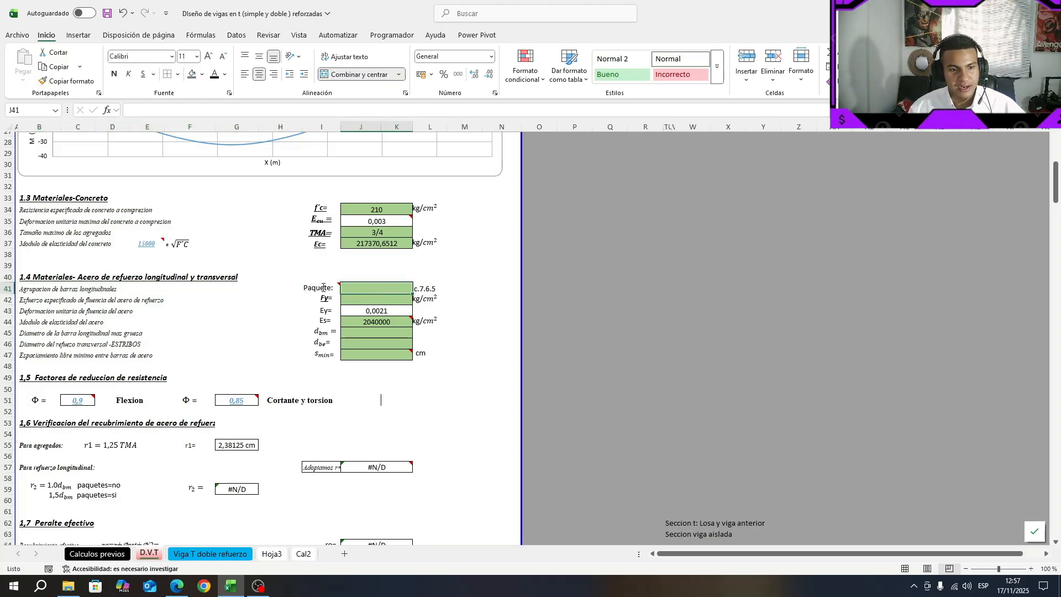
mouse_move(324, 287)
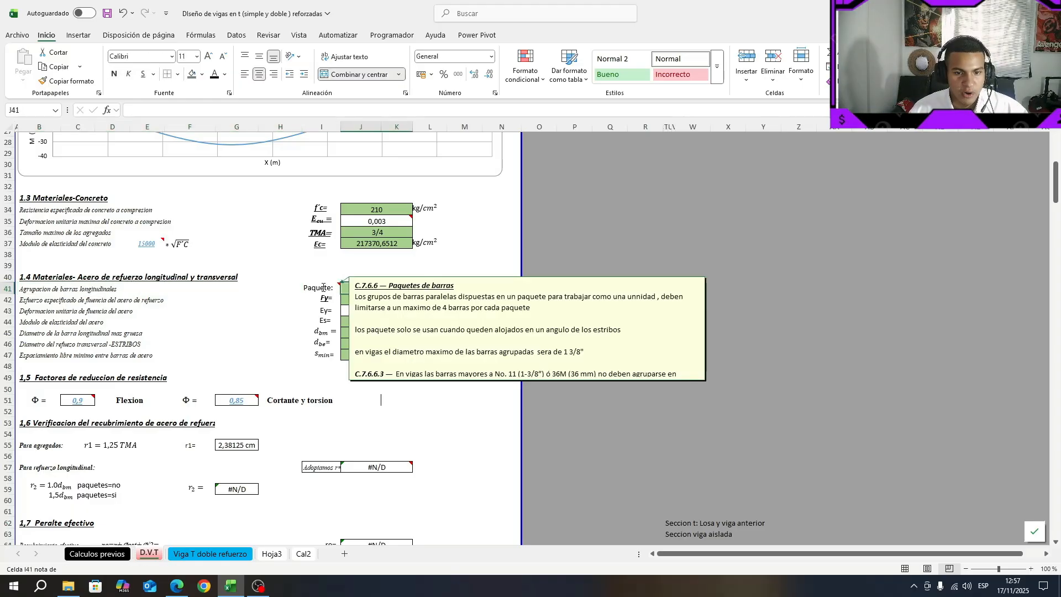
left_click(420, 253)
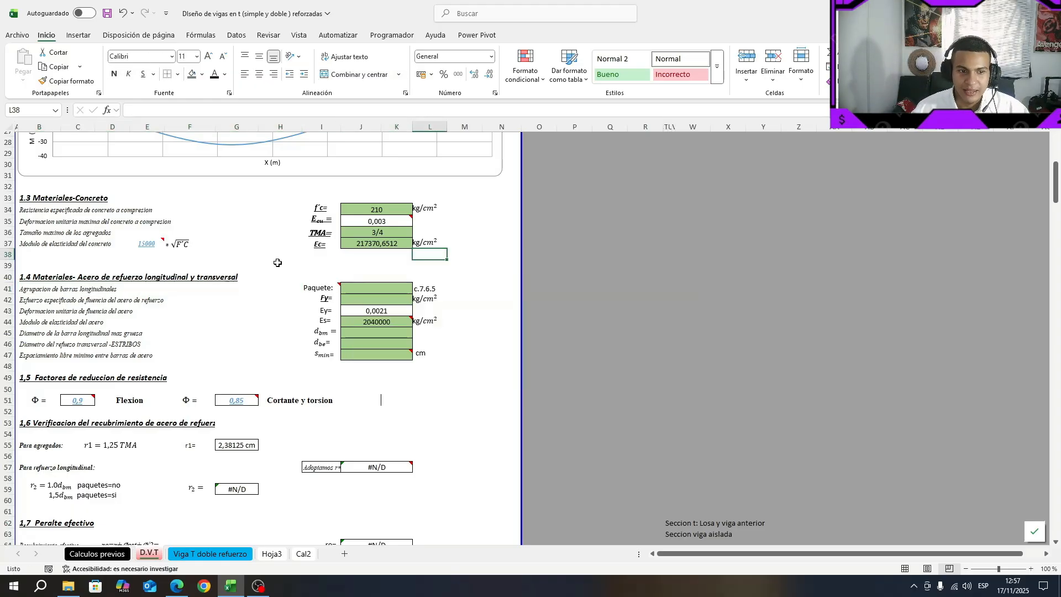
Capture the T-beam section diagram as a screenshot, mark the bars at a lower corner of the stirrup in red, and copy it
scroll(387, 286, "up", 9)
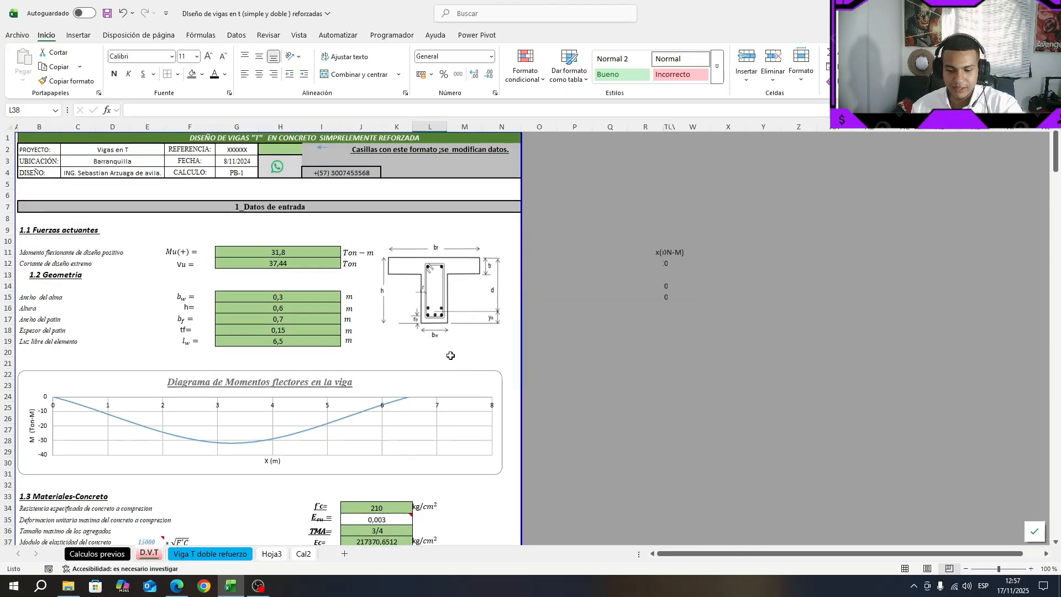
key("Print")
left_click_drag(380, 236, 512, 347)
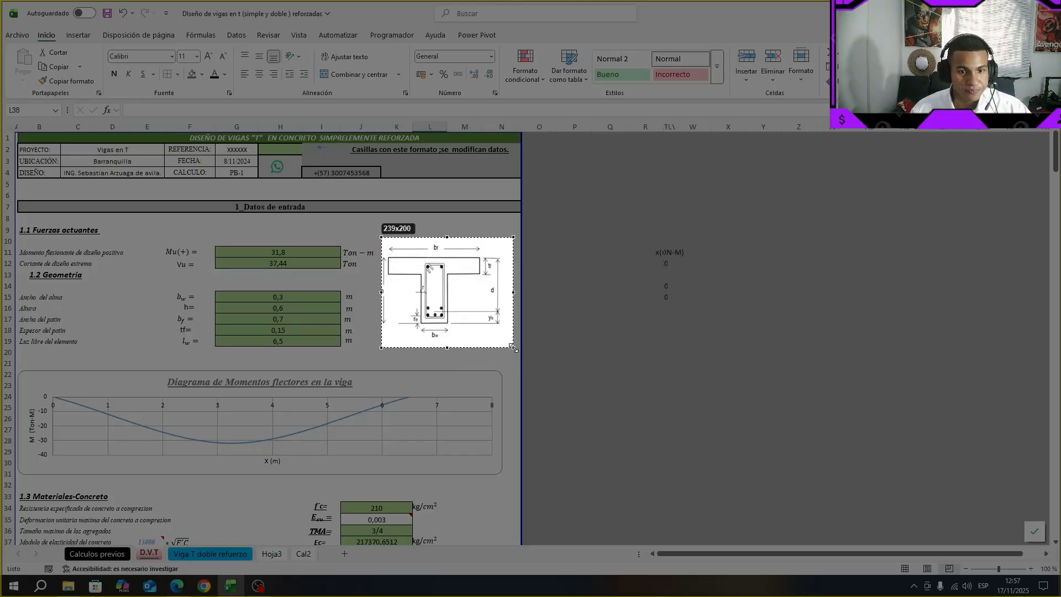
left_click(522, 246)
left_click_drag(429, 315, 428, 316)
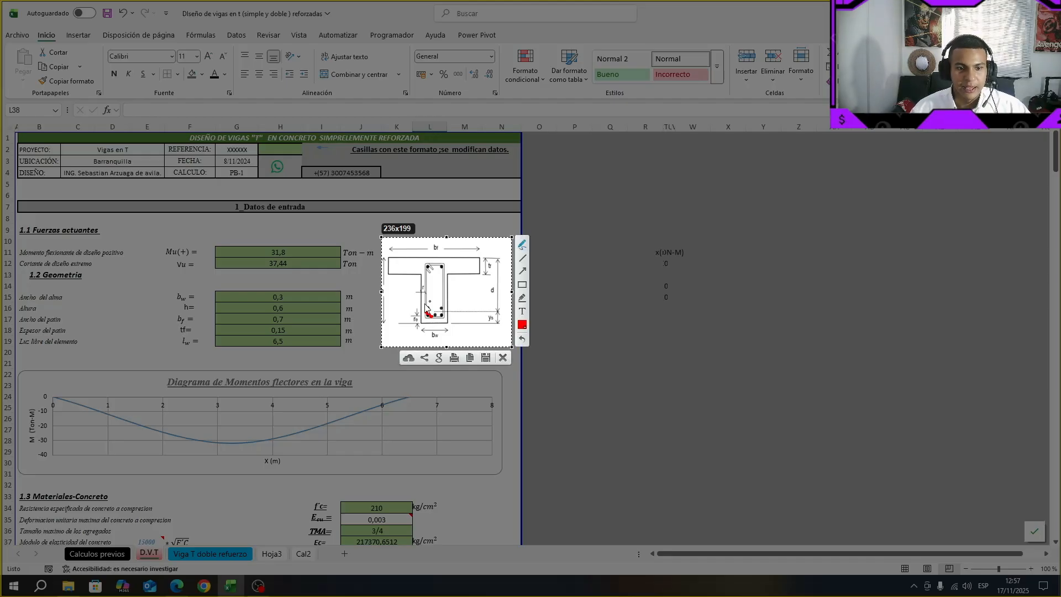
key("ctrl+c")
Set the longitudinal bar grouping (Paquete) to No in section 1.4
scroll(385, 321, "down", 8)
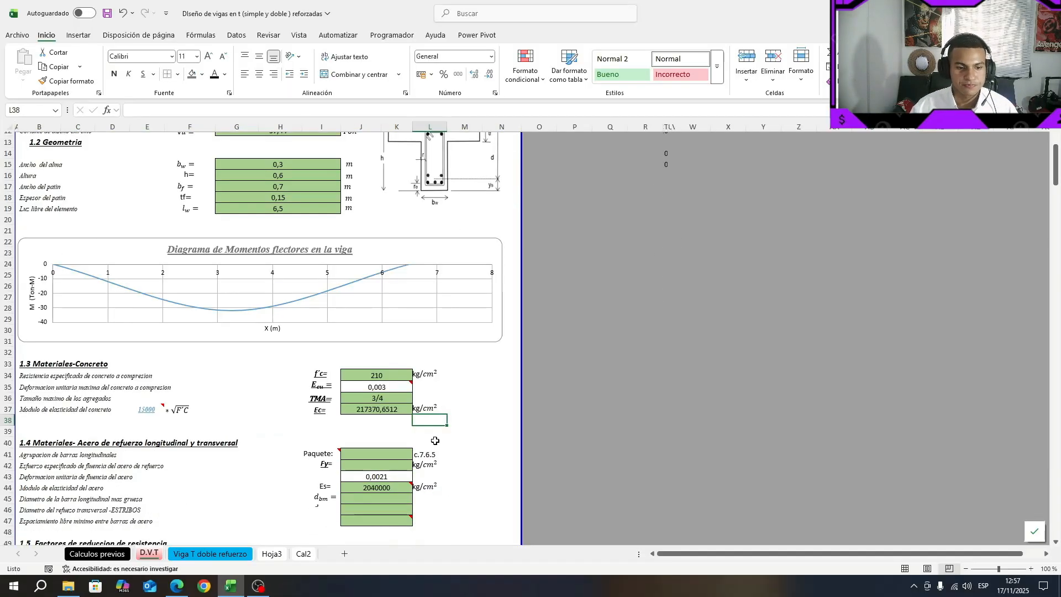
left_click(380, 322)
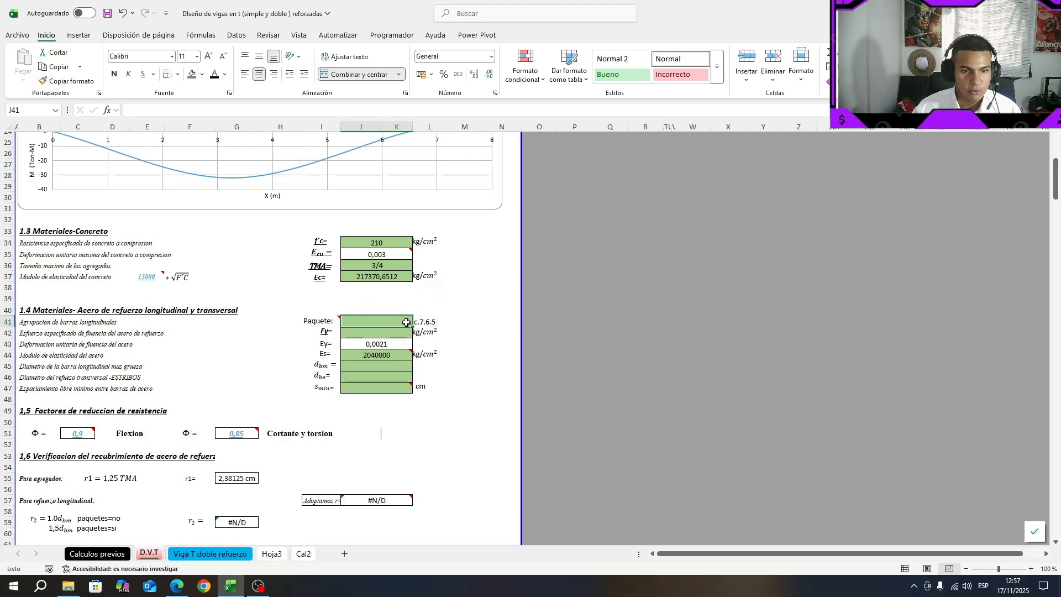
type("no")
left_click(463, 356)
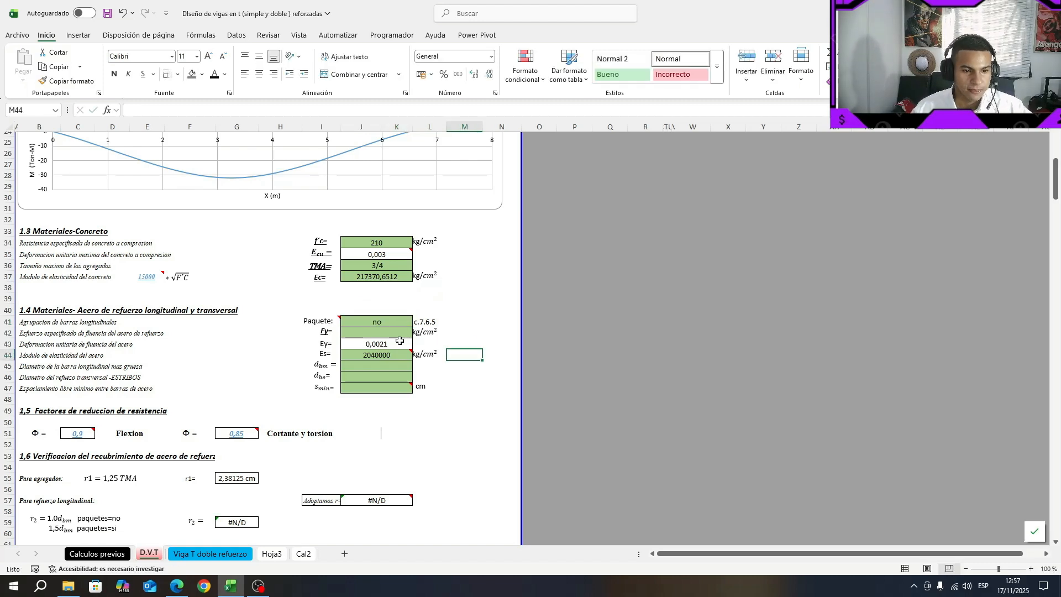
left_click(388, 333)
left_click(386, 322)
type("No")
key("Return")
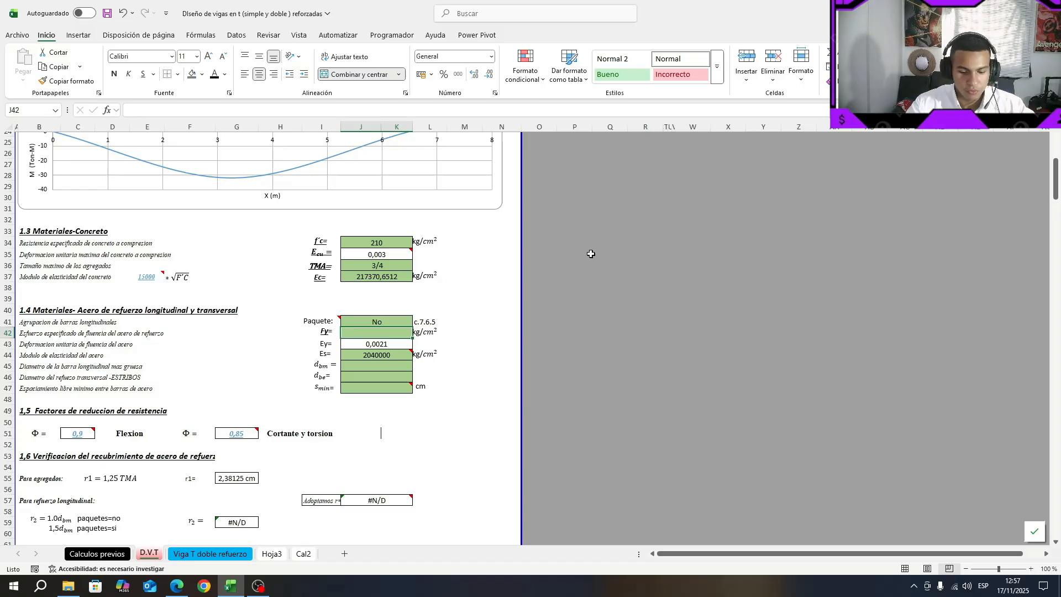
Enter 4200 kg/cm² as the specified yield strength Fy of the reinforcing steel
type("4200")
key("Return")
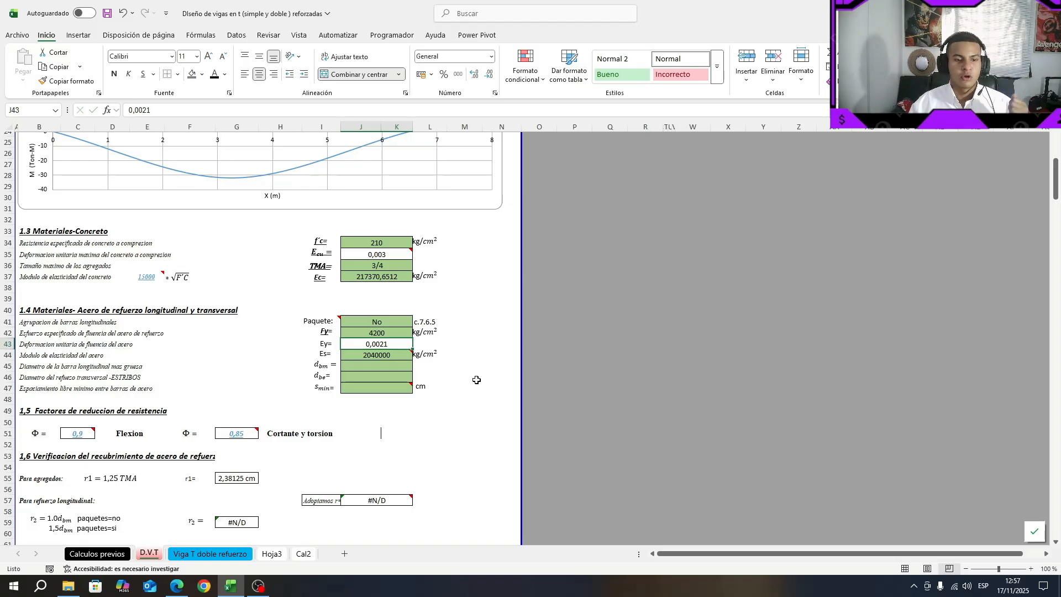
left_click(381, 331)
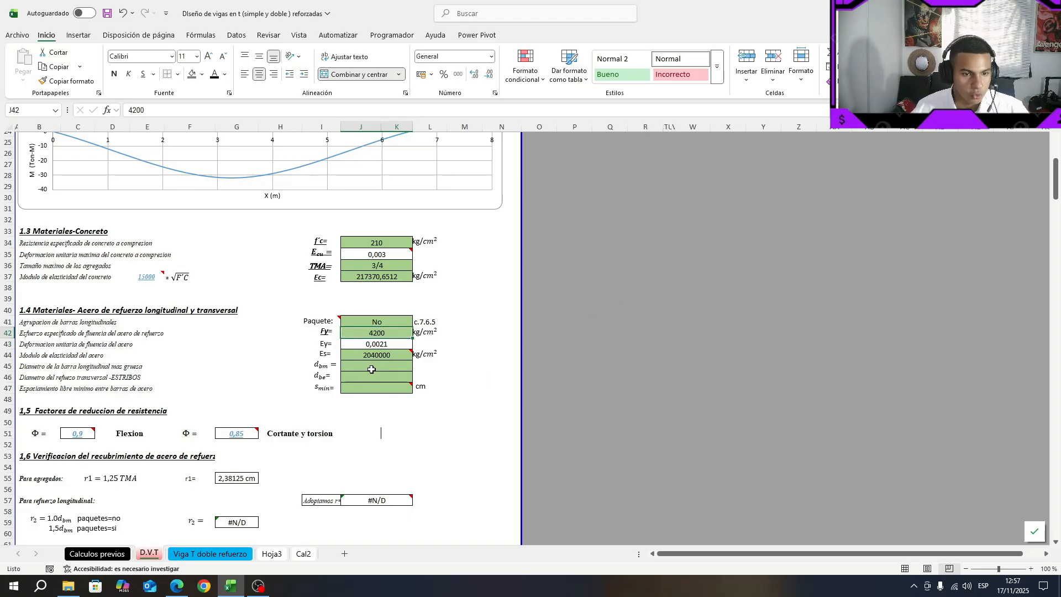
Examine the steel yield strain and elastic modulus rows and read the note attached to Es
left_click_drag(25, 343, 362, 343)
left_click(362, 343)
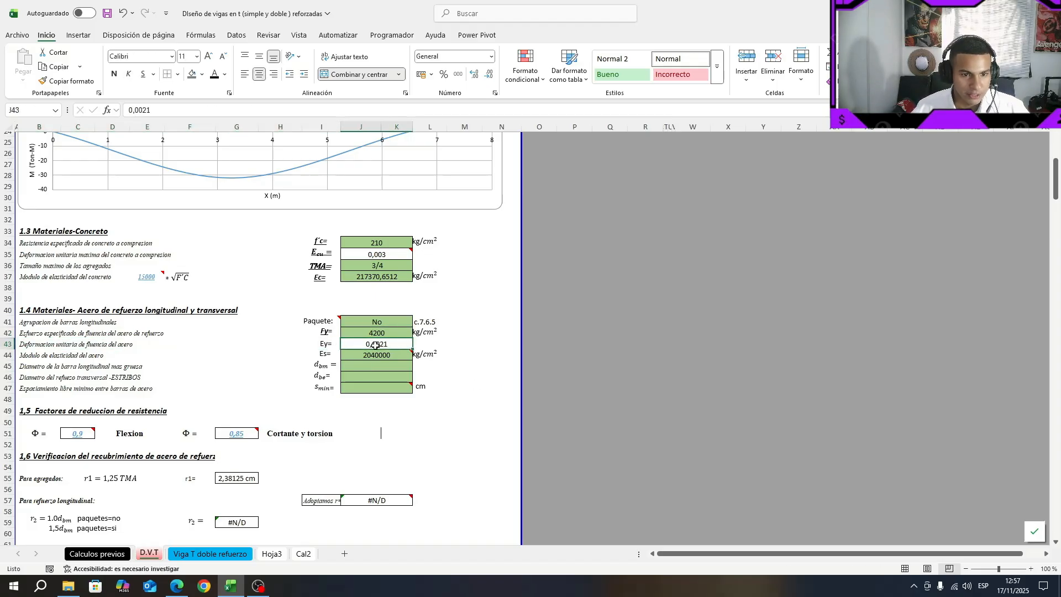
left_click_drag(25, 355, 366, 363)
mouse_move(367, 355)
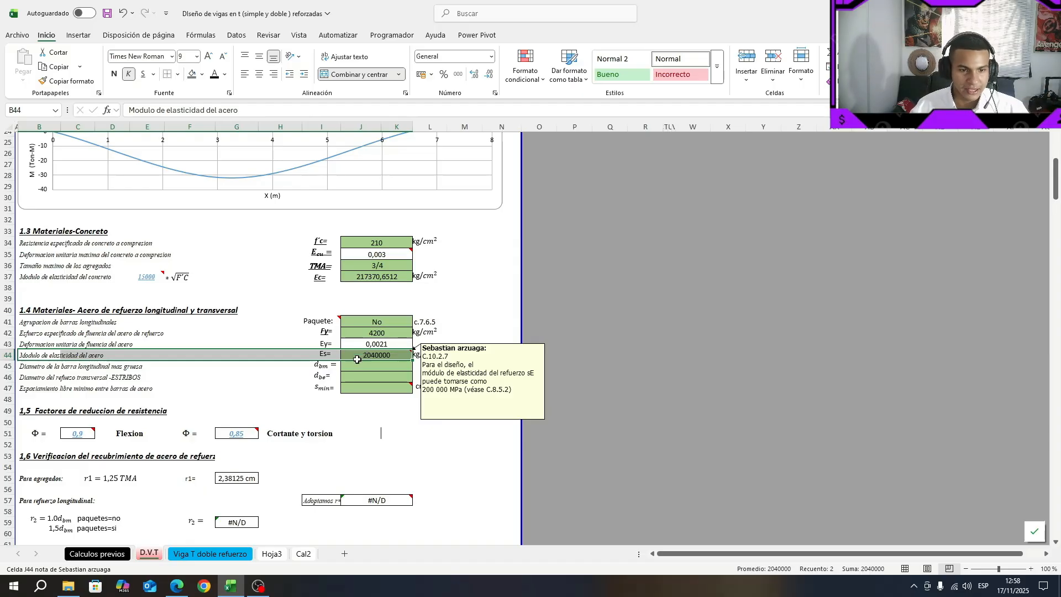
Select ø 1 as the diameter dbm of the thickest longitudinal bar
left_click(237, 366)
left_click_drag(25, 367, 408, 368)
left_click(408, 365)
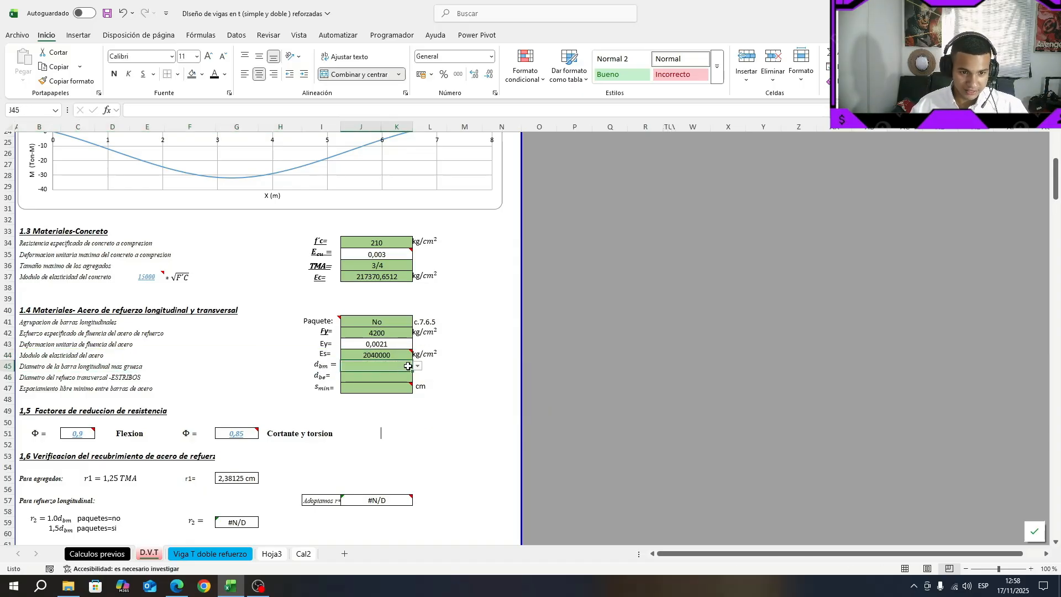
left_click(418, 366)
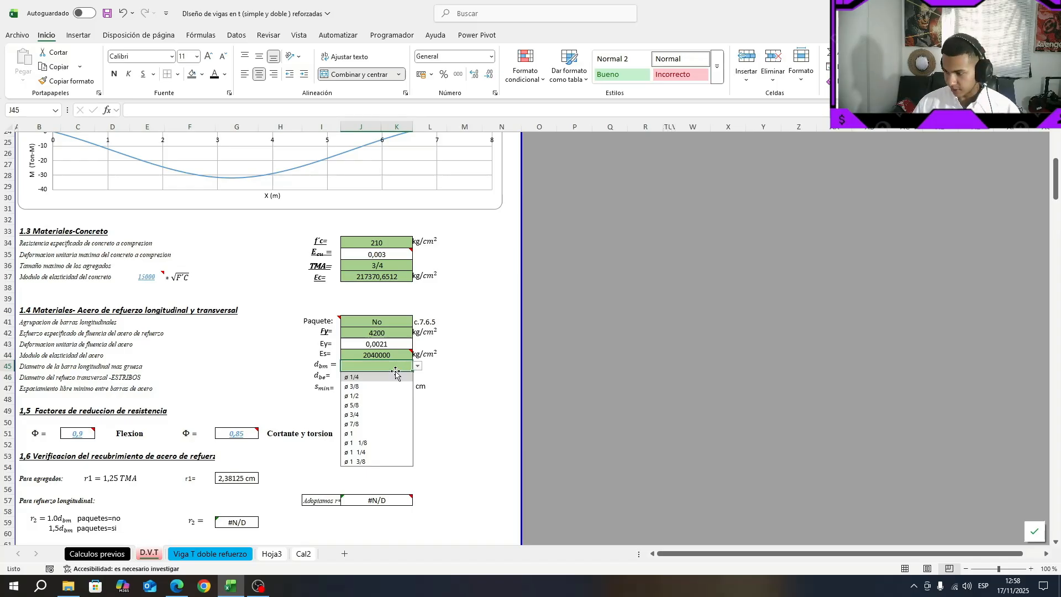
left_click(370, 434)
left_click(429, 410)
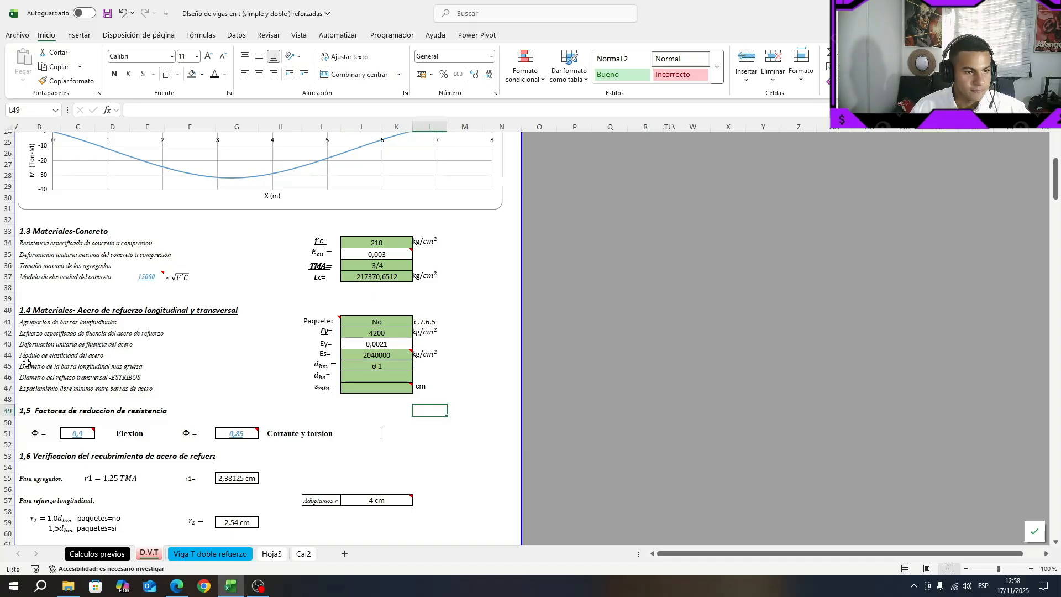
Select ø 3/8 as the transverse reinforcement (stirrup) diameter dbe
left_click(401, 374)
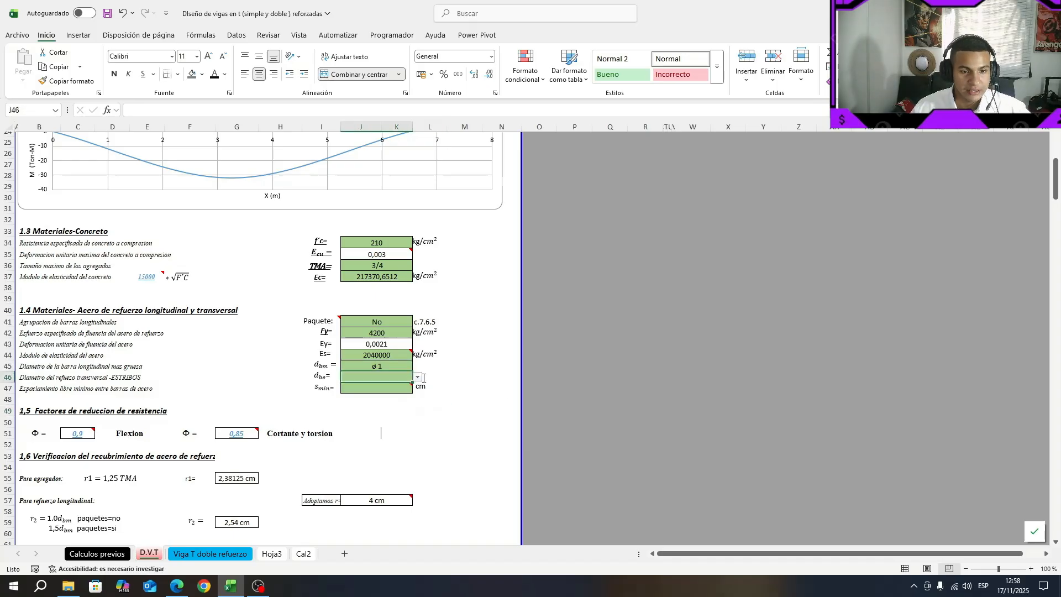
left_click(418, 376)
left_click(381, 399)
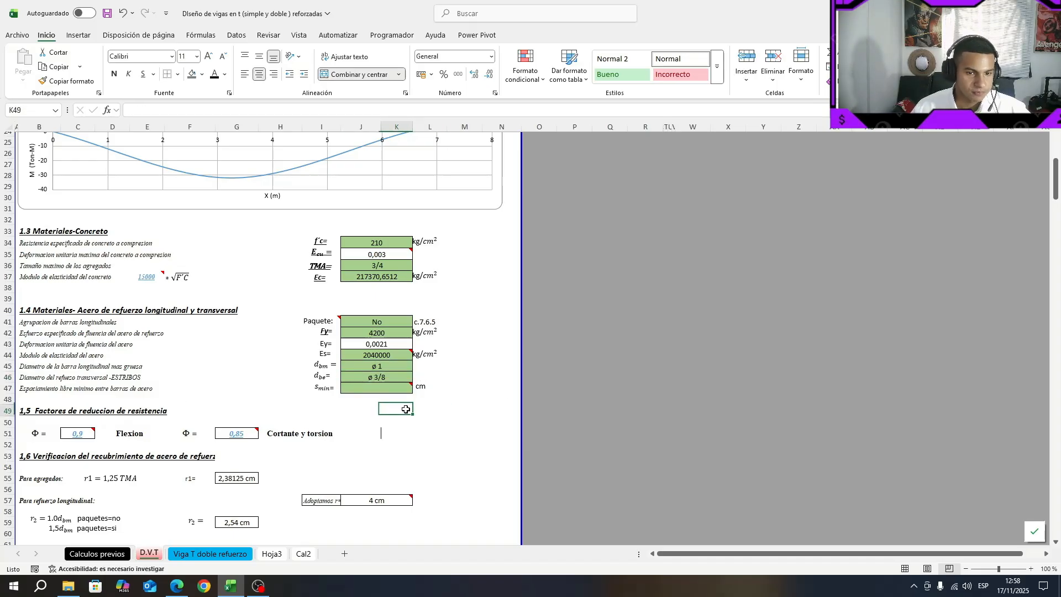
Set the minimum clear spacing between bars smin to 2,54 cm
left_click(53, 389)
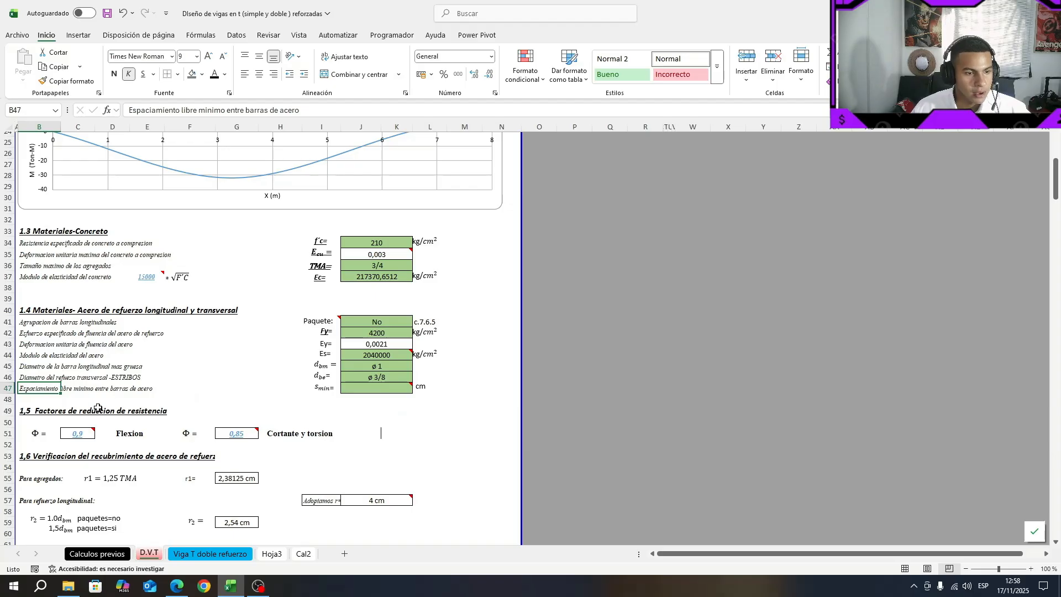
left_click(377, 389)
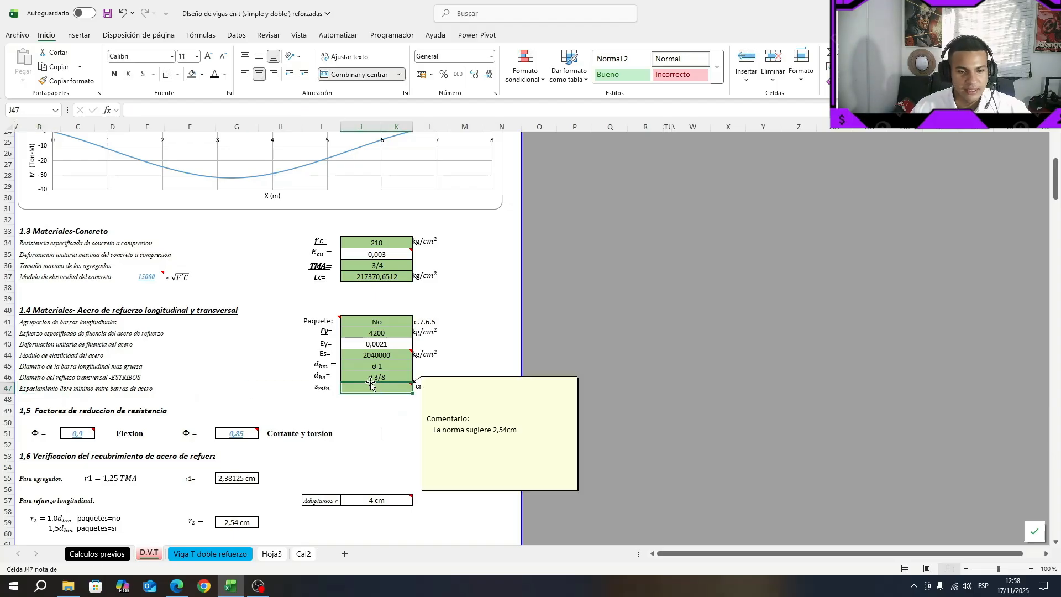
type("2,54")
key("Return")
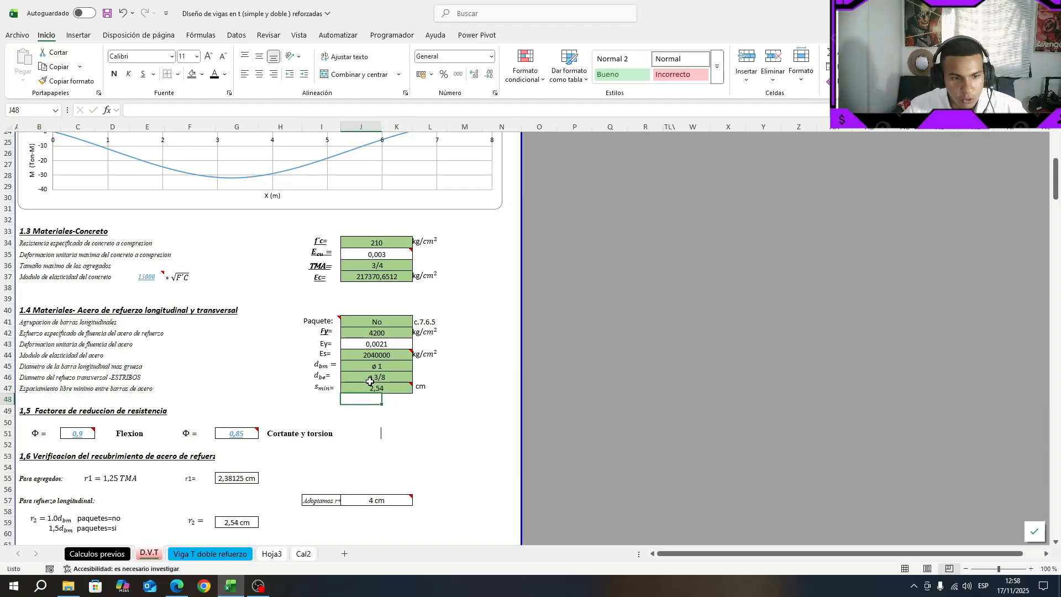
left_click(487, 418)
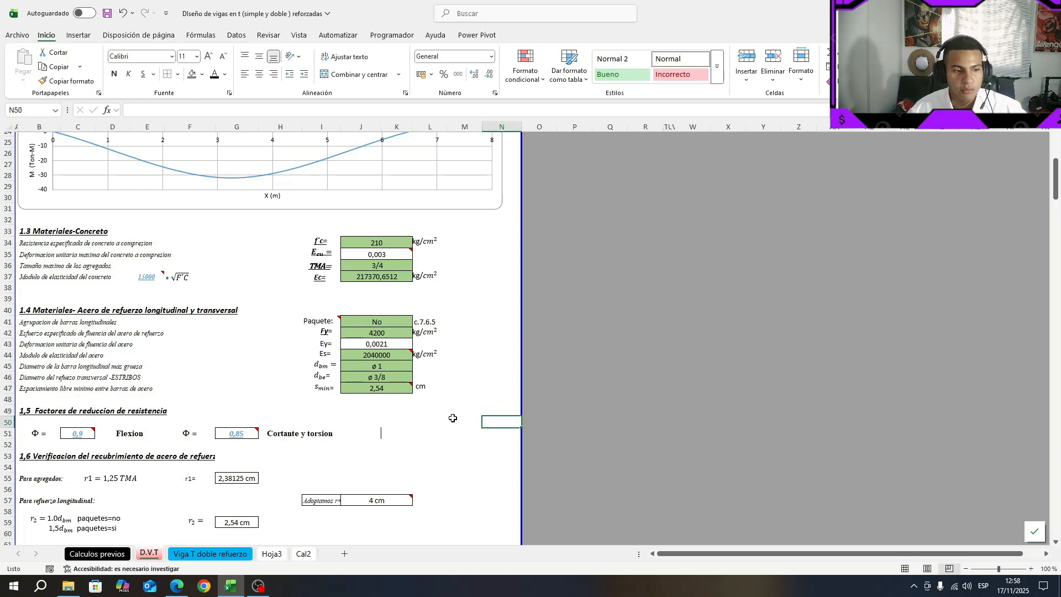
Examine the strength reduction factors in section 1,5, focusing on the flexure factor
scroll(514, 411, "down", 3)
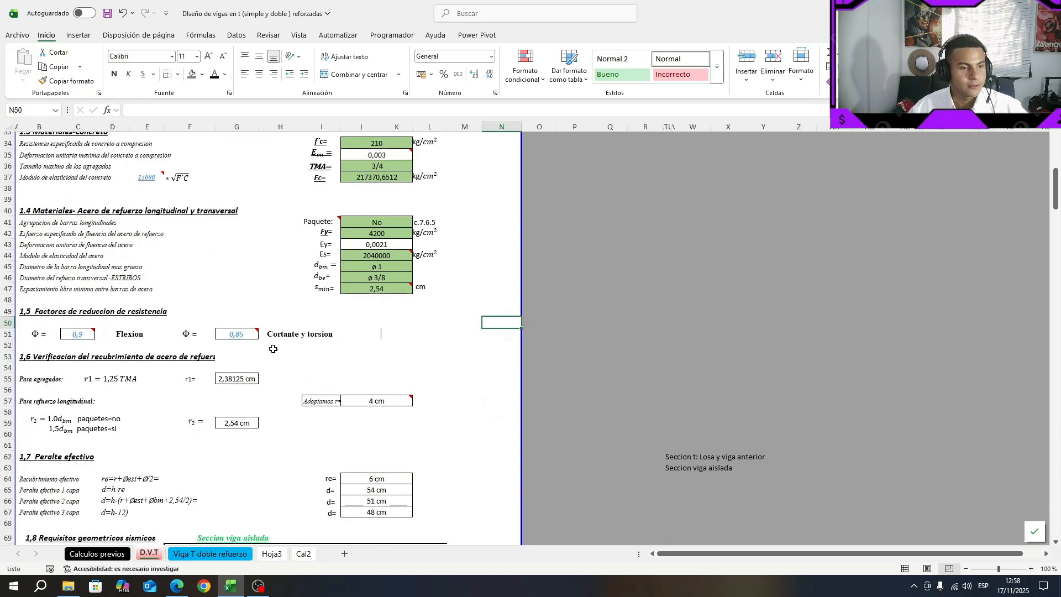
left_click_drag(29, 312, 348, 339)
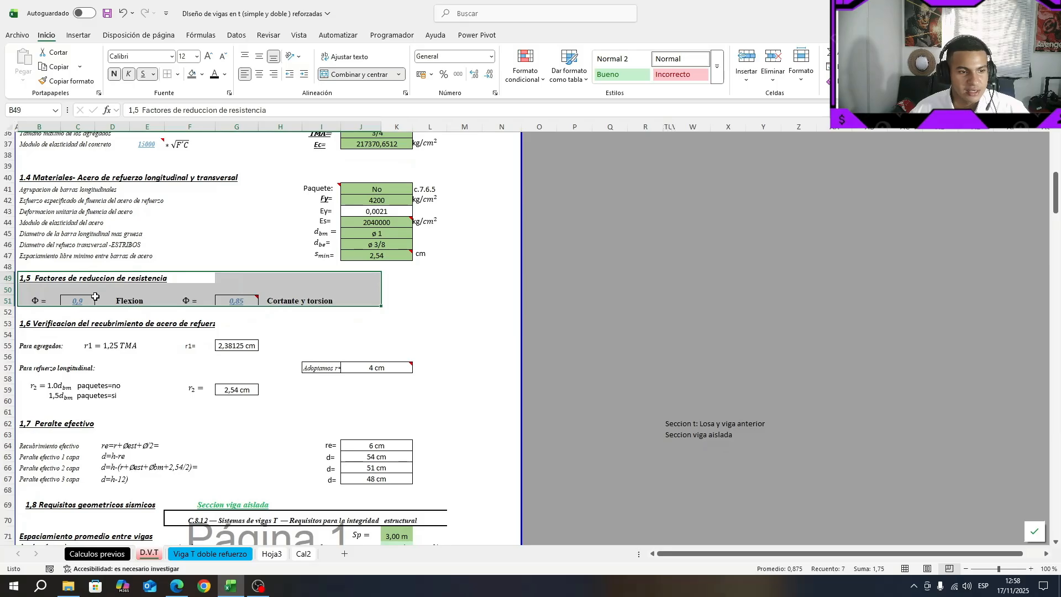
left_click(93, 297)
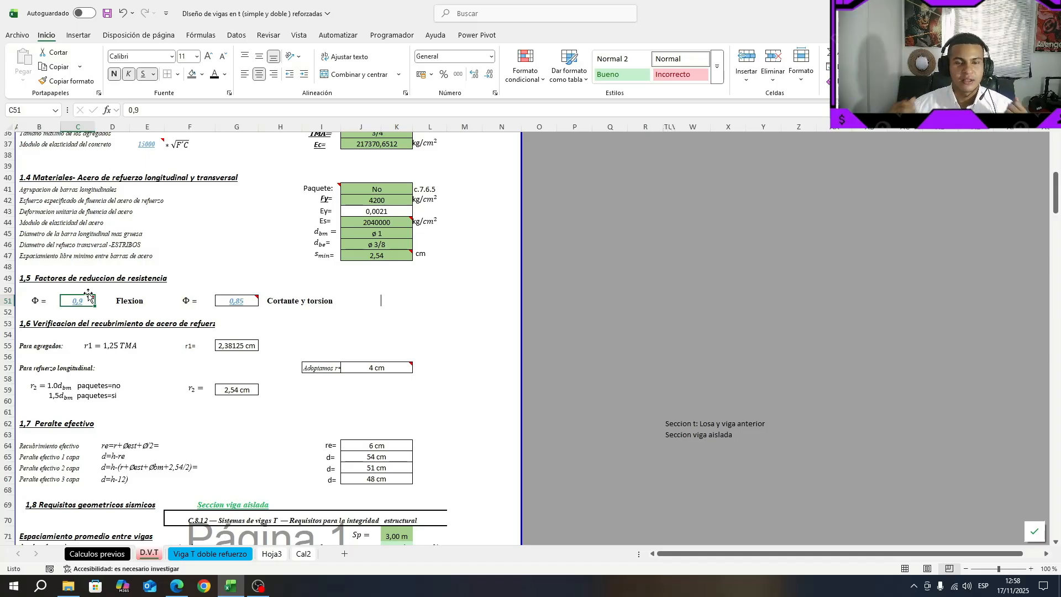
Read the NSR-10 note on the flexure reduction factor and review the flexure and shear/torsion factors in section 1,5
left_click(338, 296)
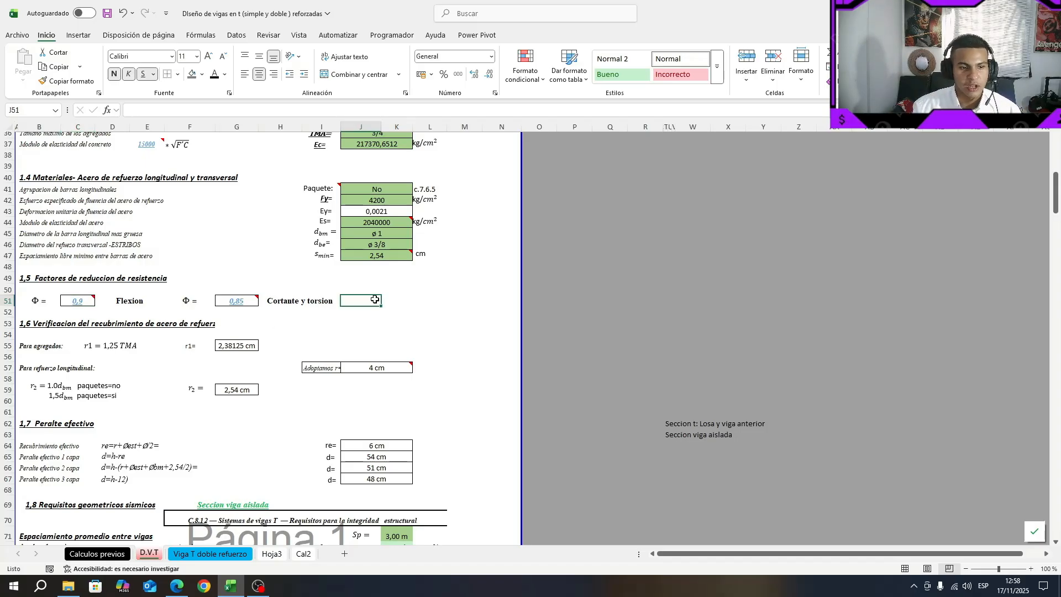
mouse_move(95, 288)
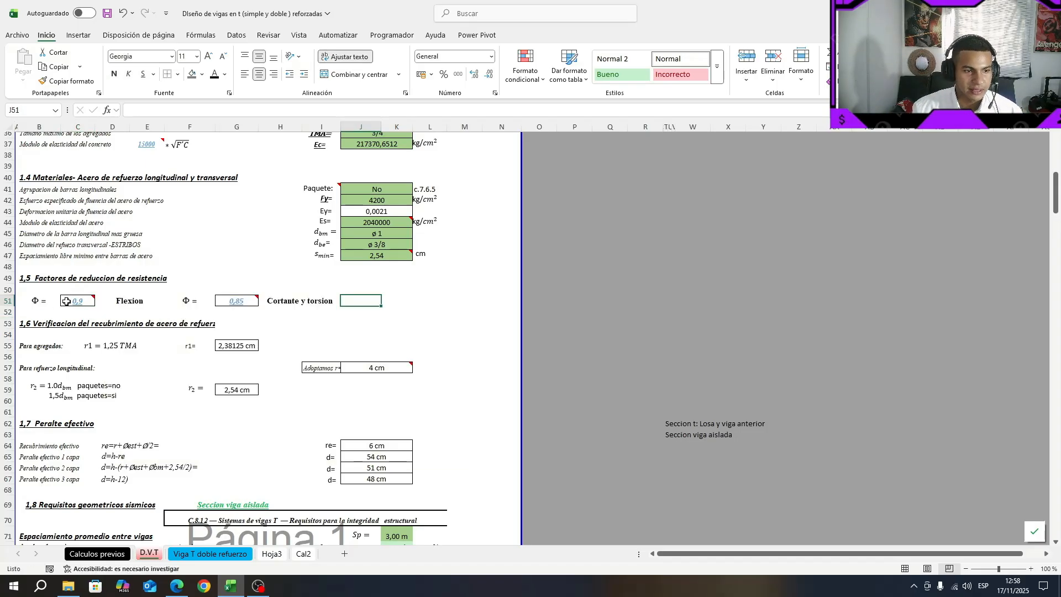
mouse_move(66, 301)
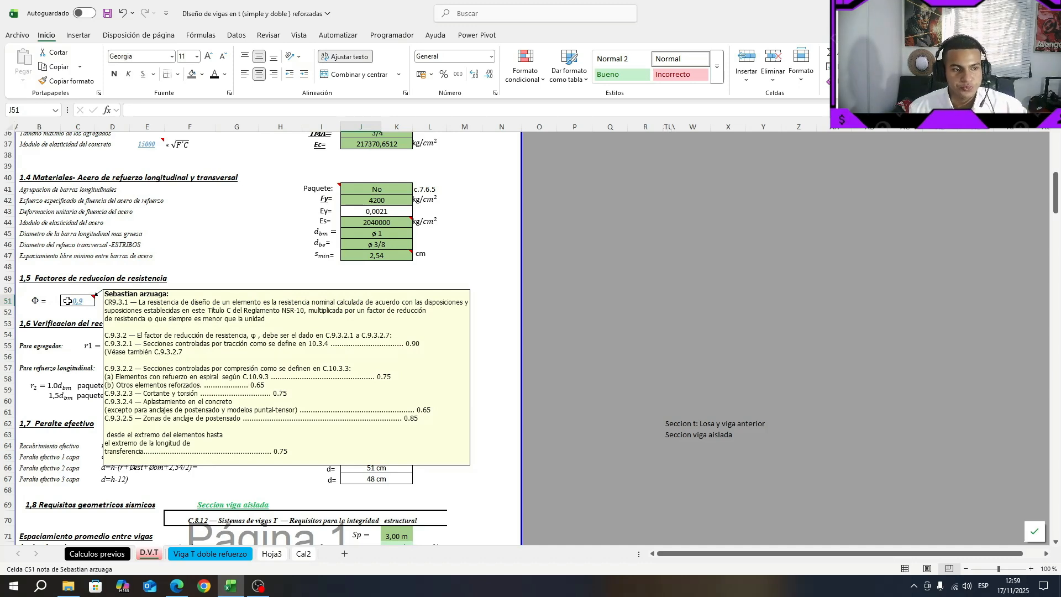
left_click(238, 275)
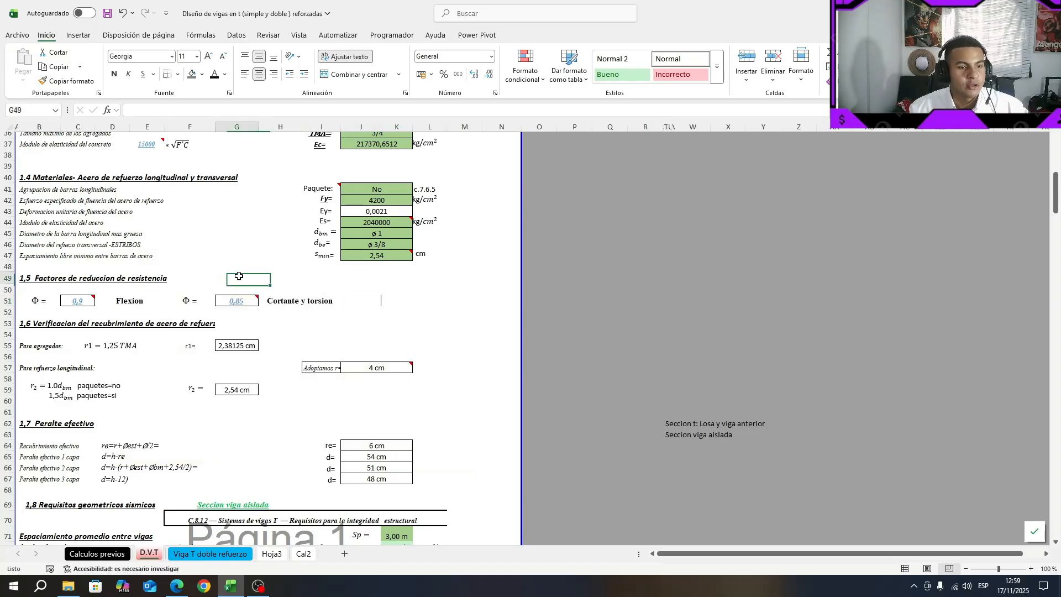
left_click_drag(394, 301, 30, 300)
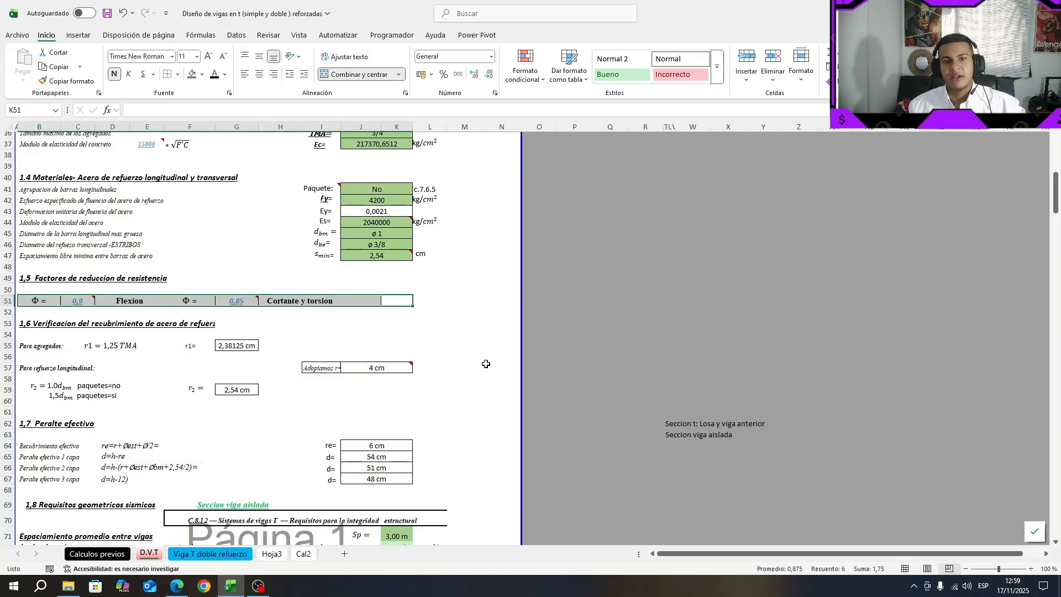
left_click(450, 290)
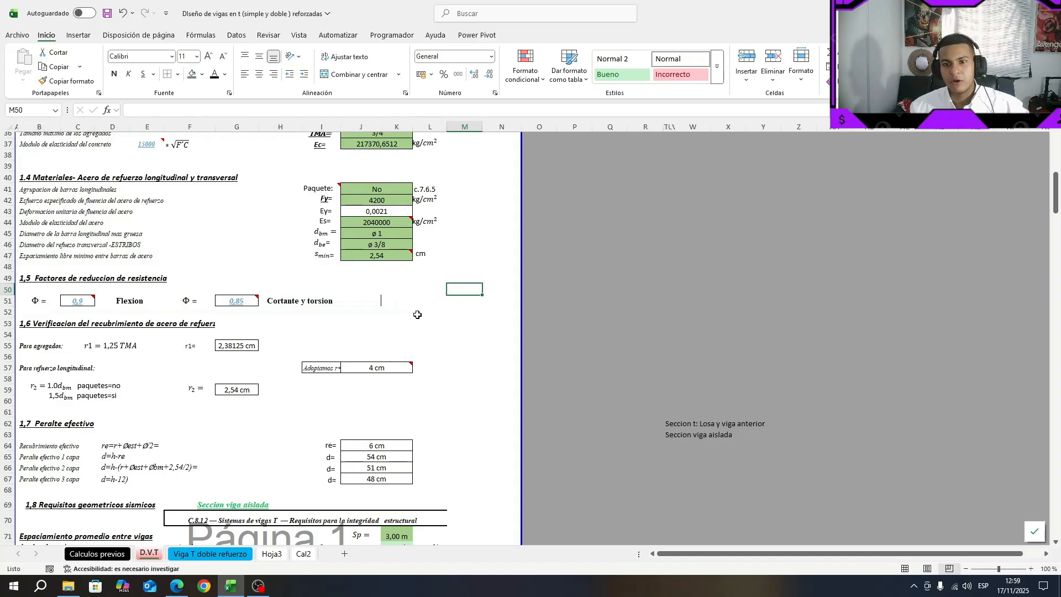
left_click(425, 302)
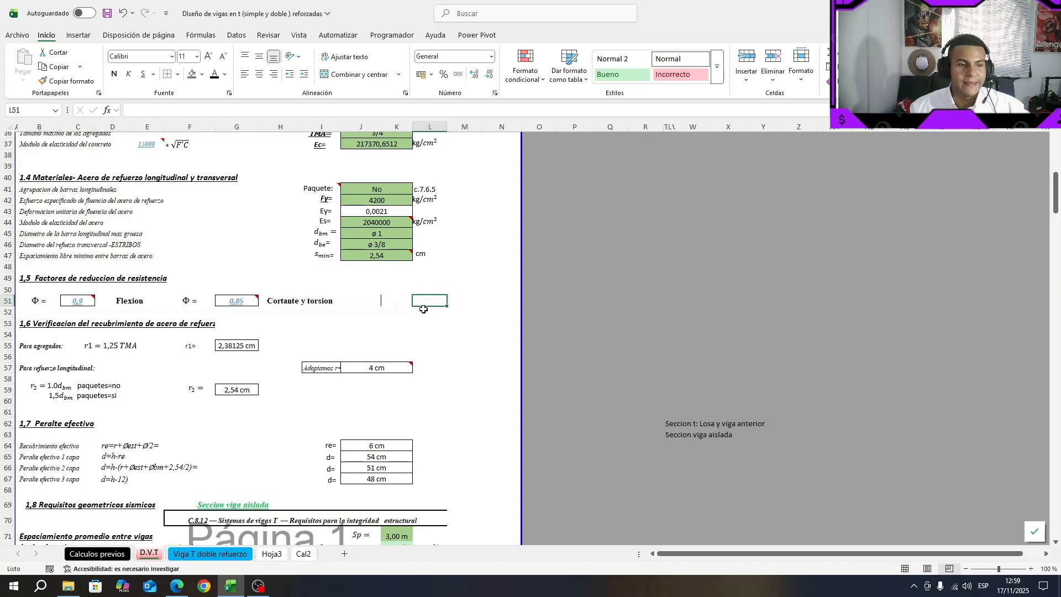
left_click_drag(401, 298, 38, 299)
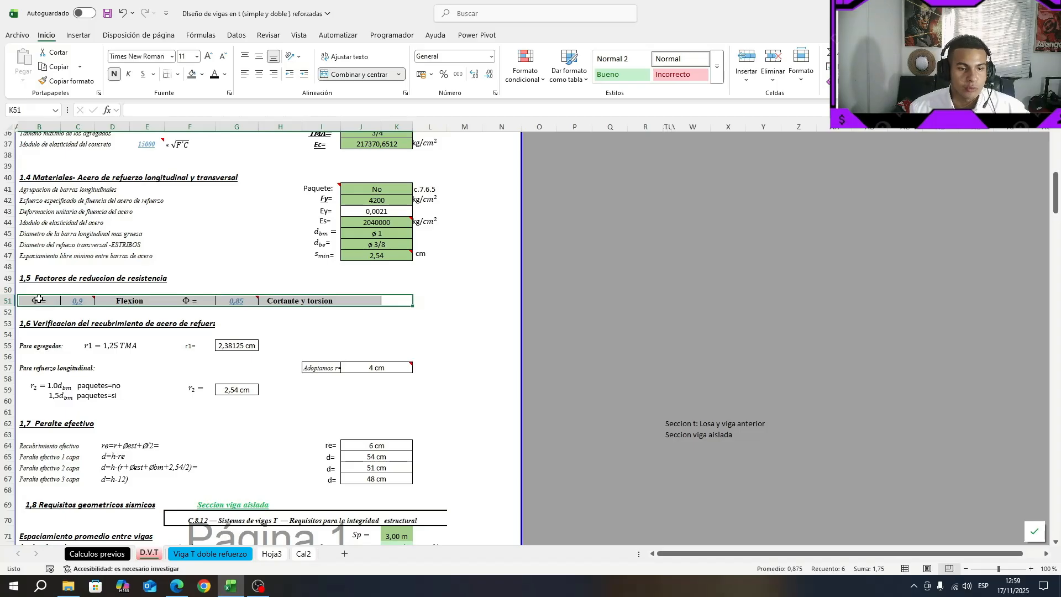
left_click(295, 325)
Widen the merged, centred title cell of section 1,6 to span B53:G53 so the full heading fits
scroll(284, 310, "down", 3)
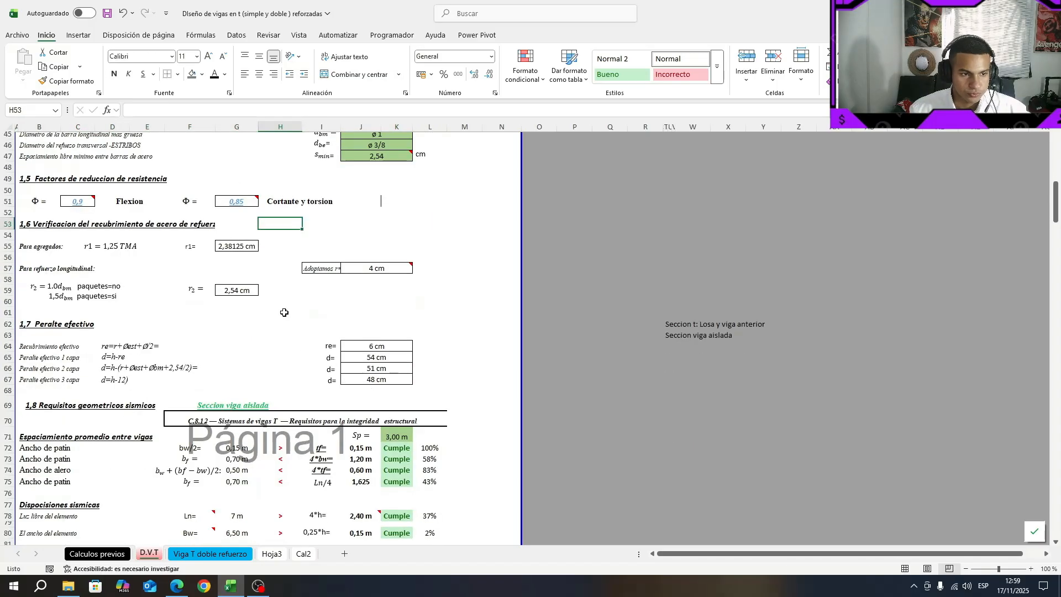
left_click(104, 229)
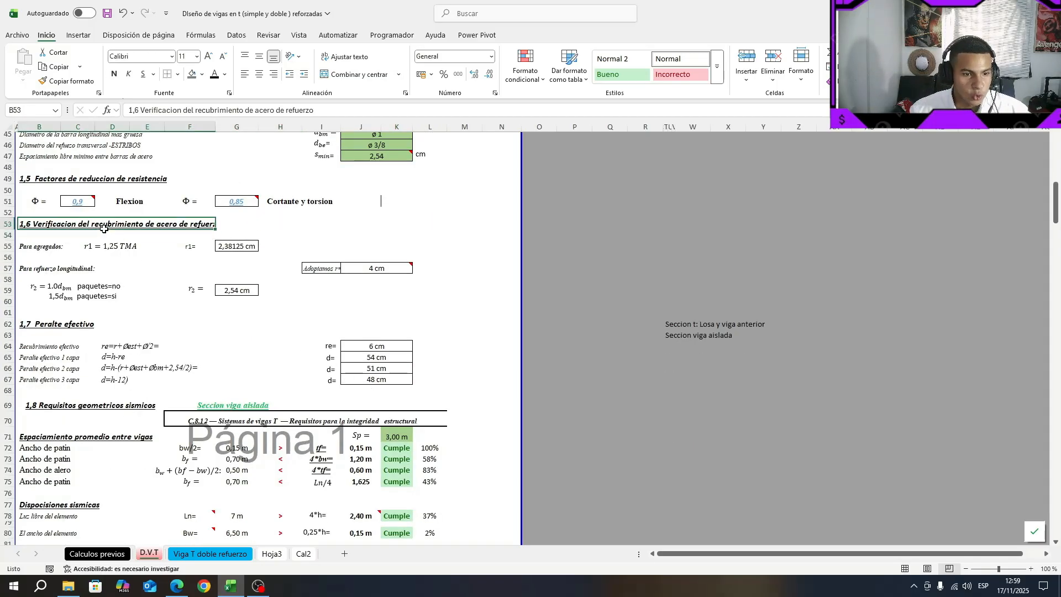
left_click_drag(232, 225, 153, 225)
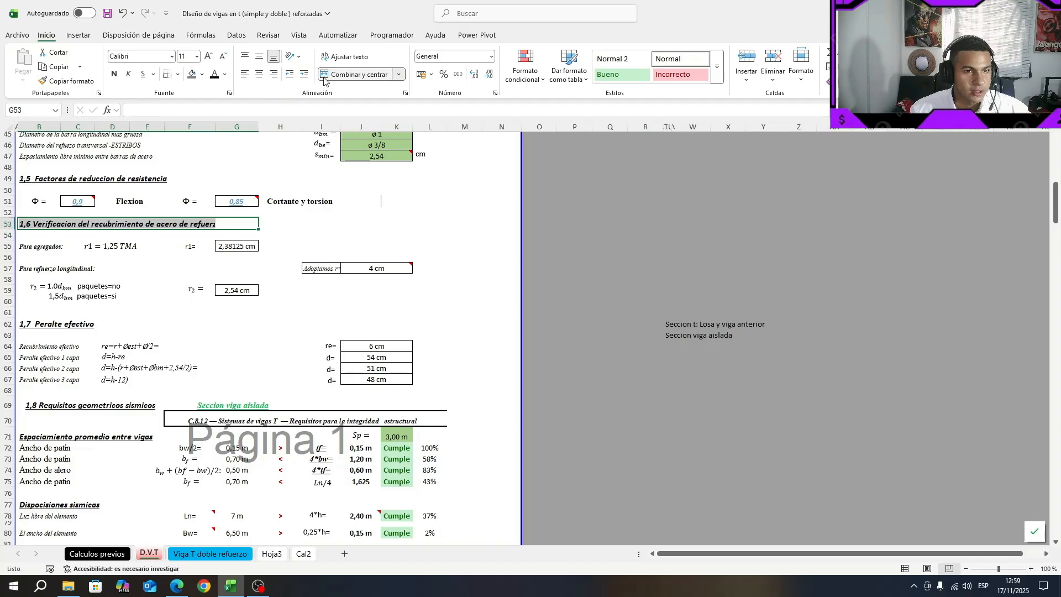
left_click(348, 78)
left_click(348, 79)
left_click(360, 212)
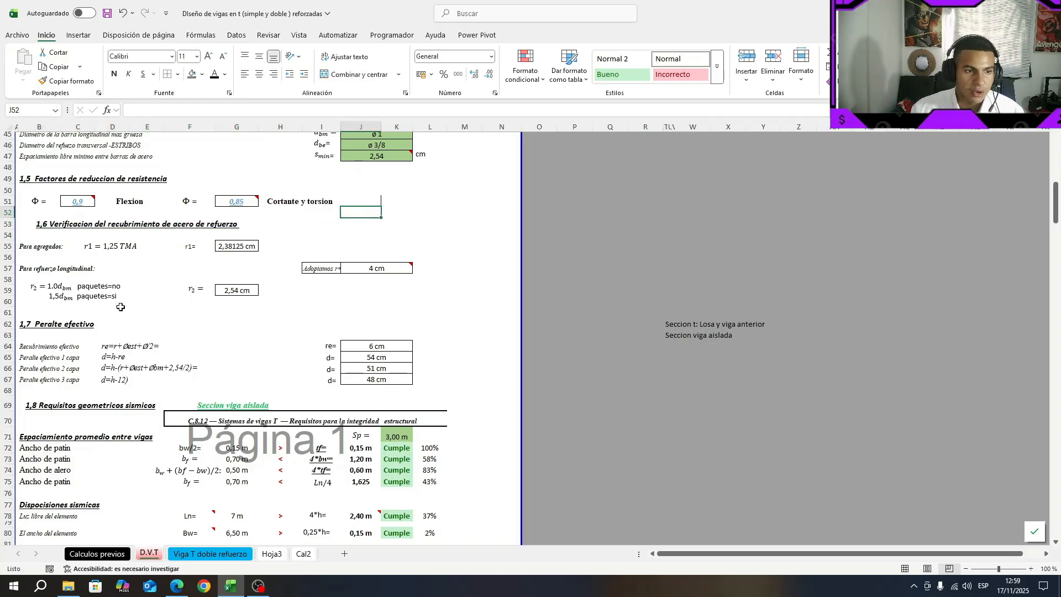
Move the r1 = 1,25 TMA equation box slightly closer to the Para agregados label
left_click(108, 244)
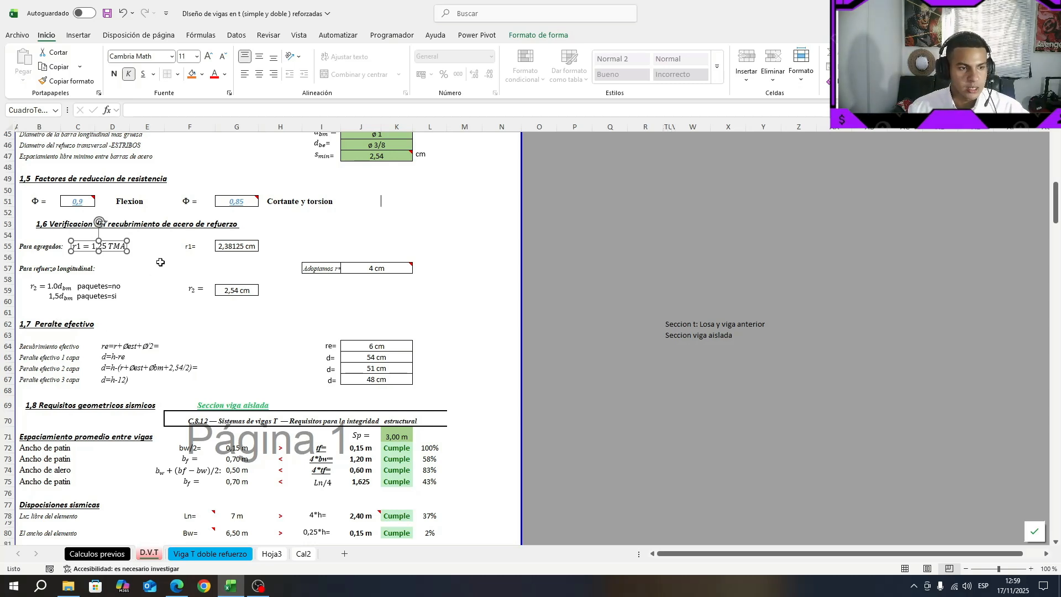
left_click(61, 248)
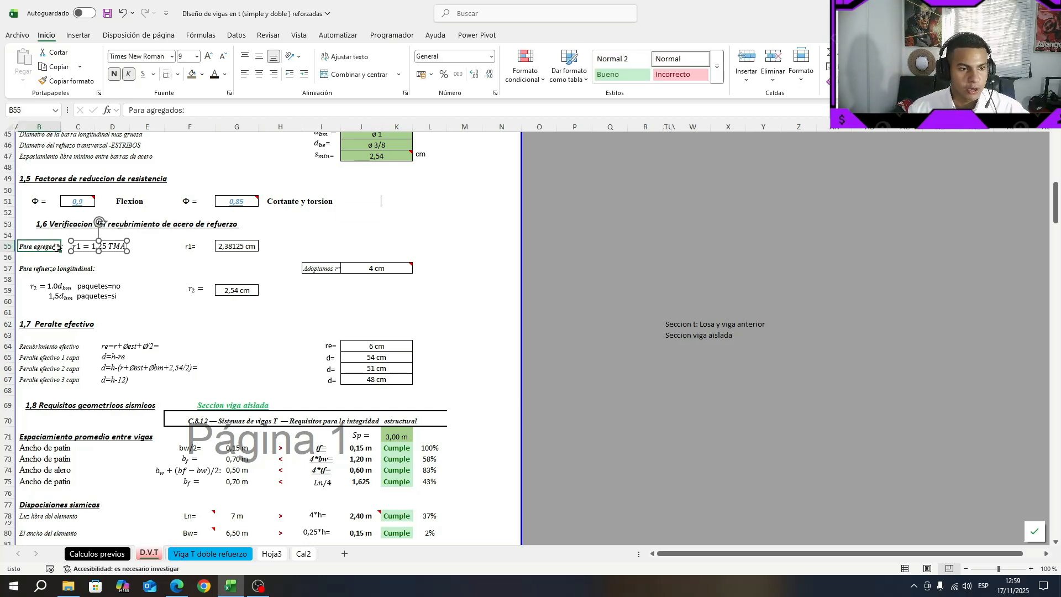
left_click(89, 246)
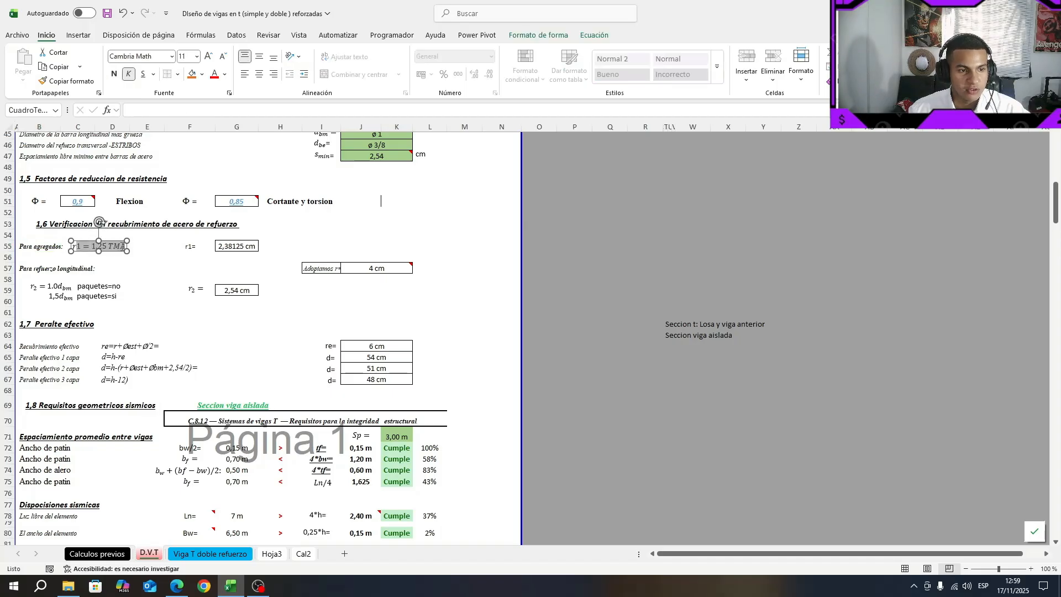
left_click(135, 250)
Examine the aggregate cover formula for r1 and the longitudinal reinforcement cover r2 with its bundled-bar criteria in section 1,6
left_click(232, 243)
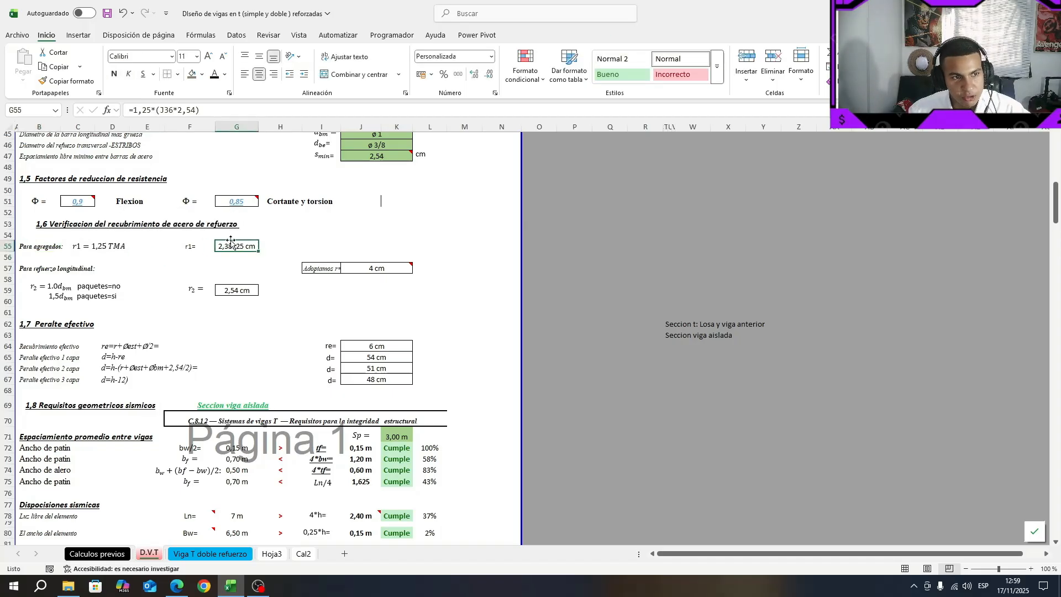
double_click(231, 243)
scroll(205, 298, "up", 6)
scroll(205, 299, "up", 6)
scroll(204, 282, "down", 12)
key("Escape")
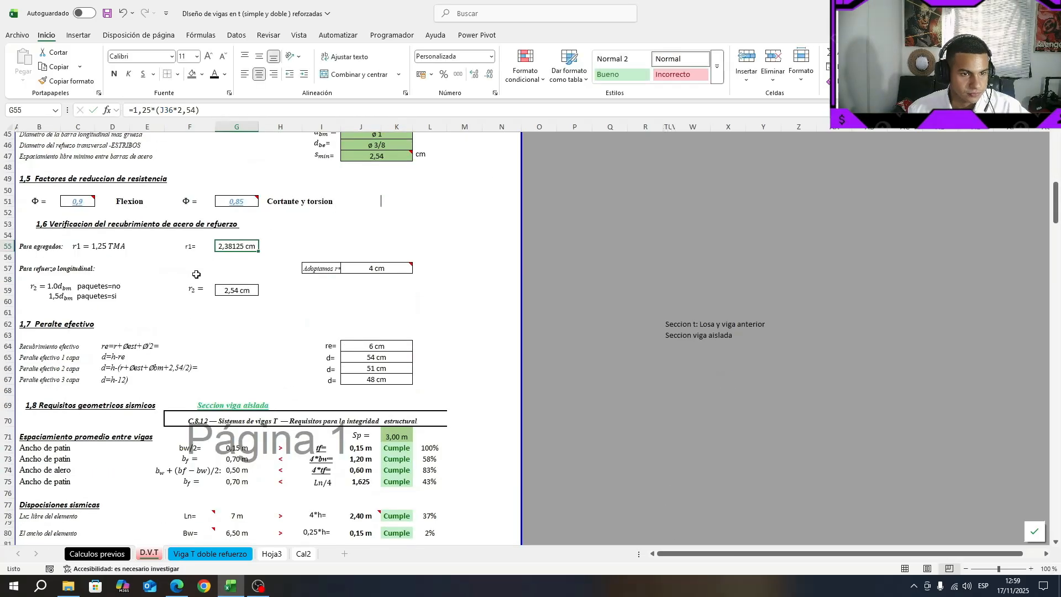
left_click(197, 288)
left_click(27, 269)
scroll(71, 277, "up", 2)
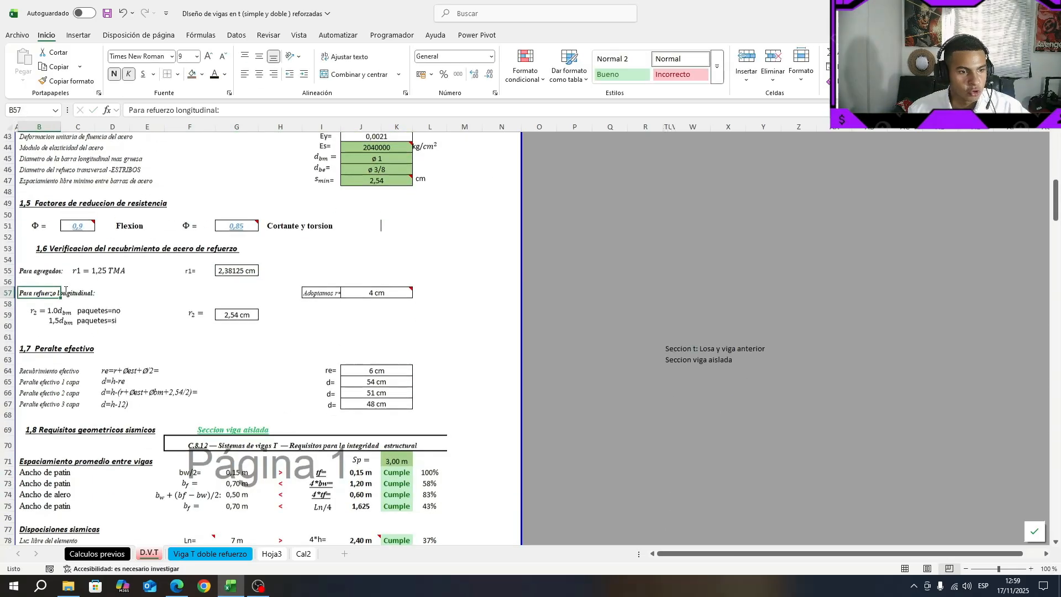
left_click(92, 356)
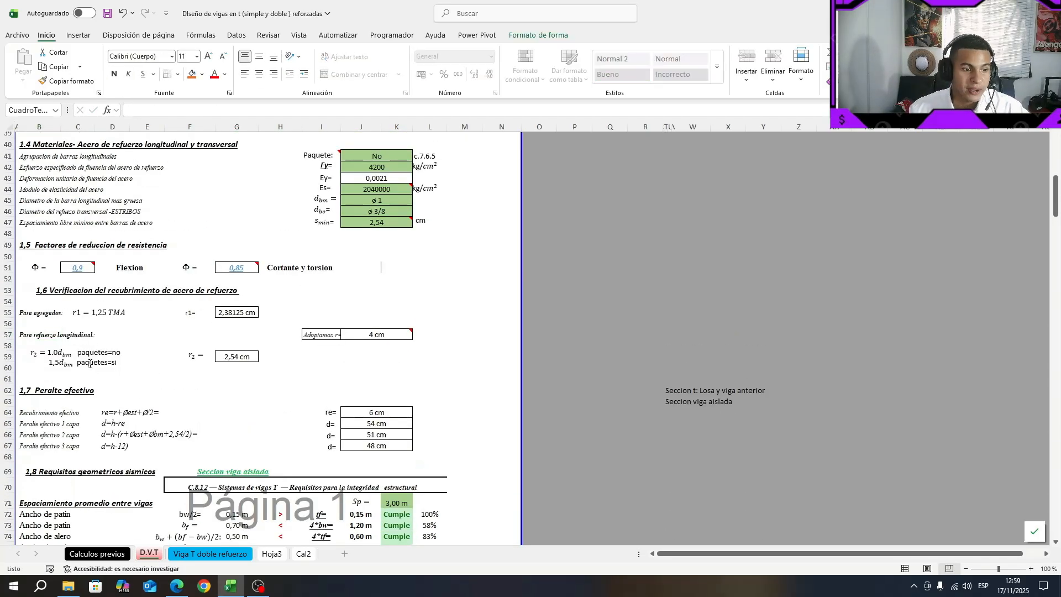
left_click_drag(77, 362, 53, 351)
left_click(223, 358)
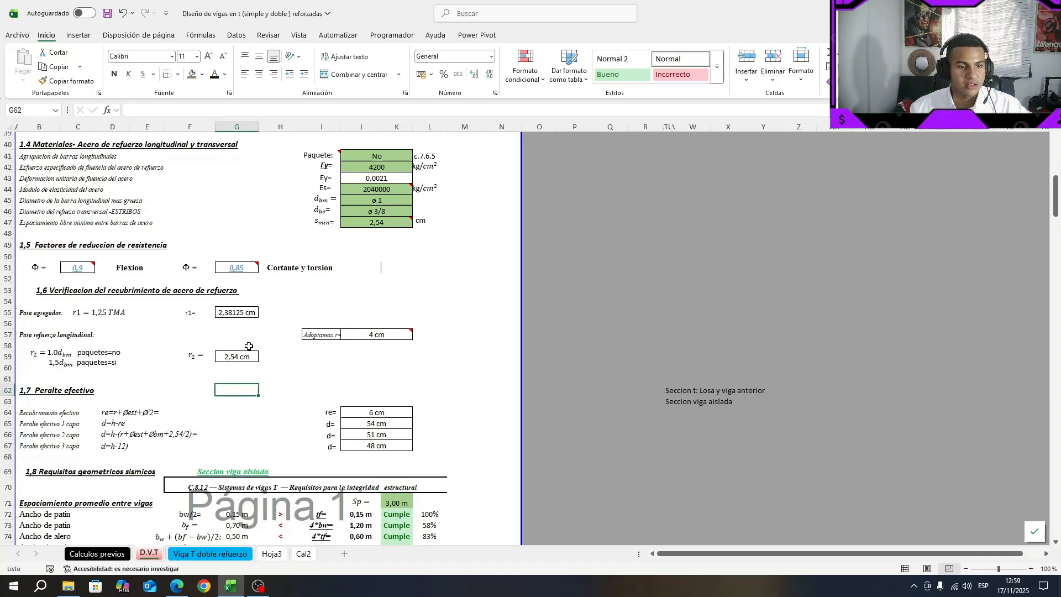
left_click(371, 364)
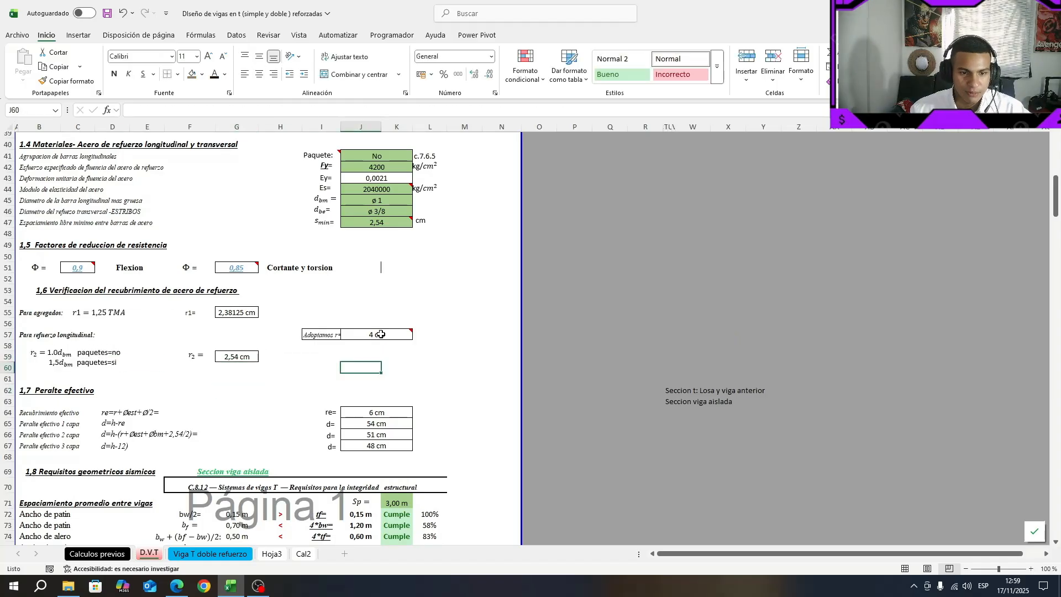
Capture the note on the adopted cover, underline the beams and columns line and circle its 40 mm value in red
mouse_move(410, 332)
key("Print")
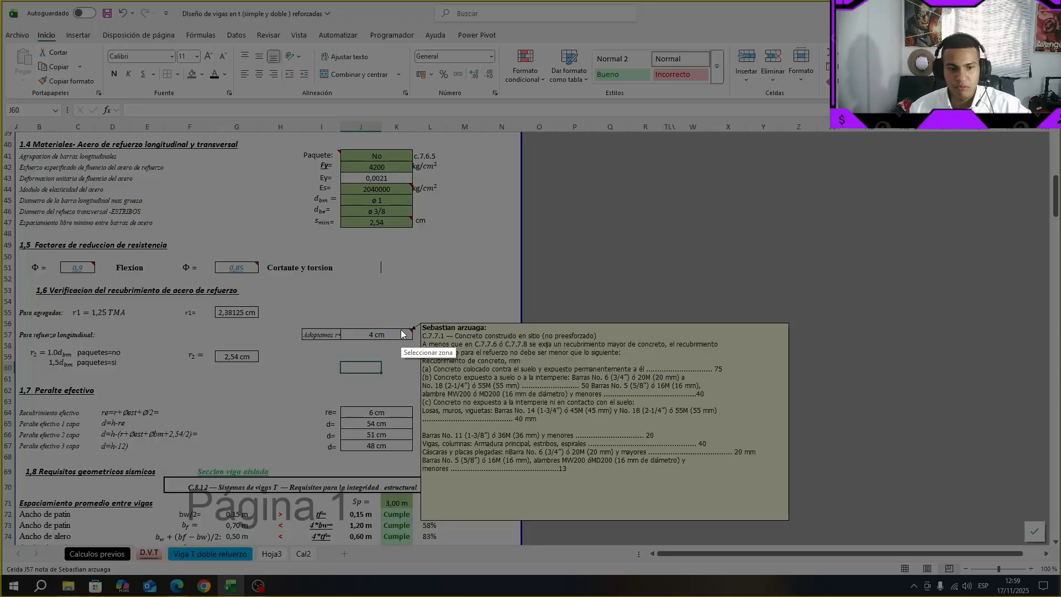
mouse_move(421, 324)
left_mouse_down()
mouse_move(572, 456)
mouse_move(783, 510)
left_mouse_up()
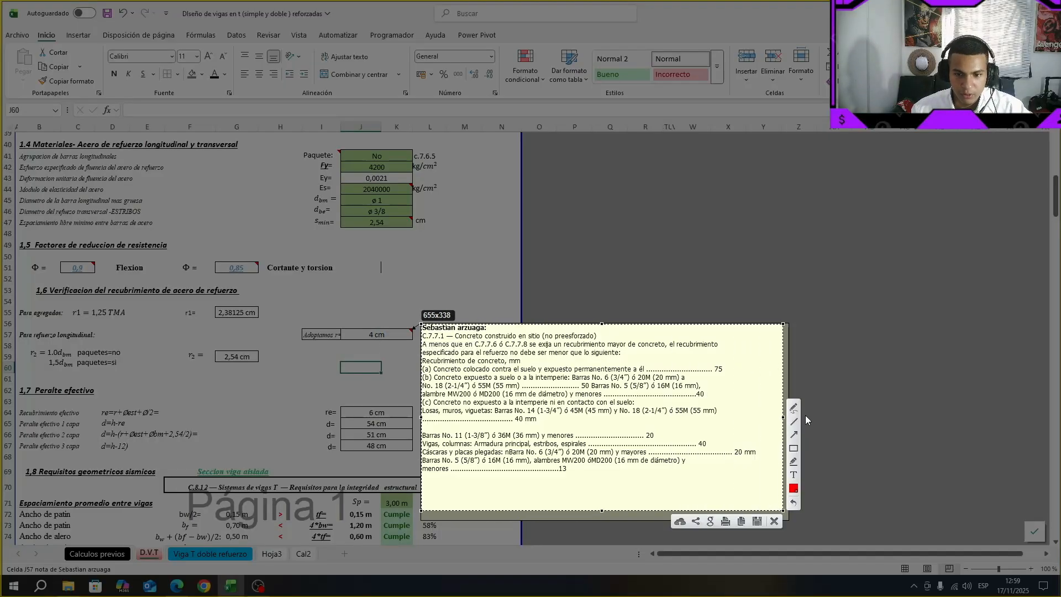
left_click_drag(423, 448, 724, 447)
left_click(793, 408)
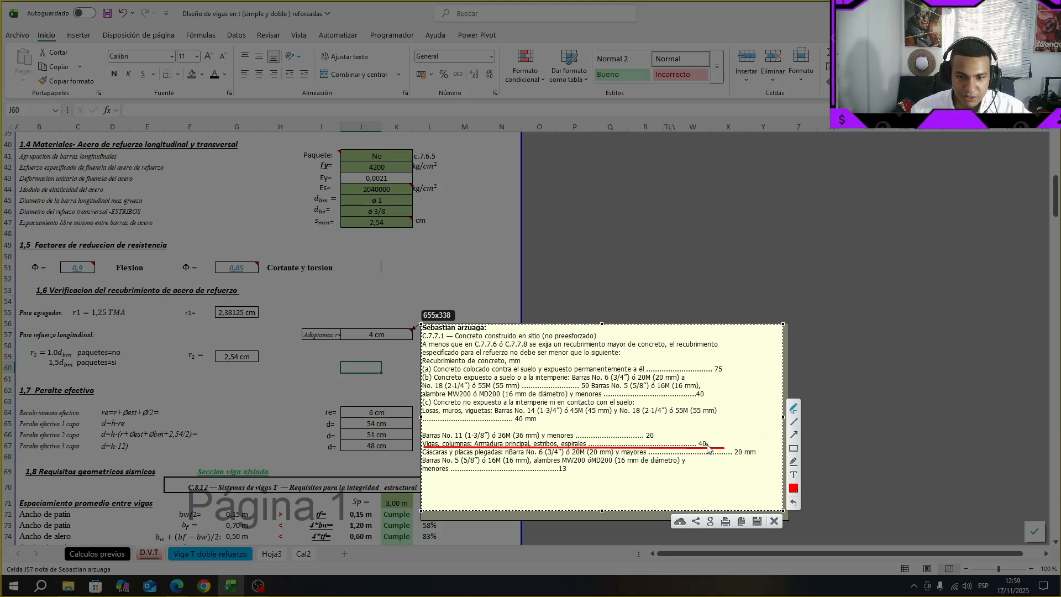
left_click_drag(703, 440, 704, 441)
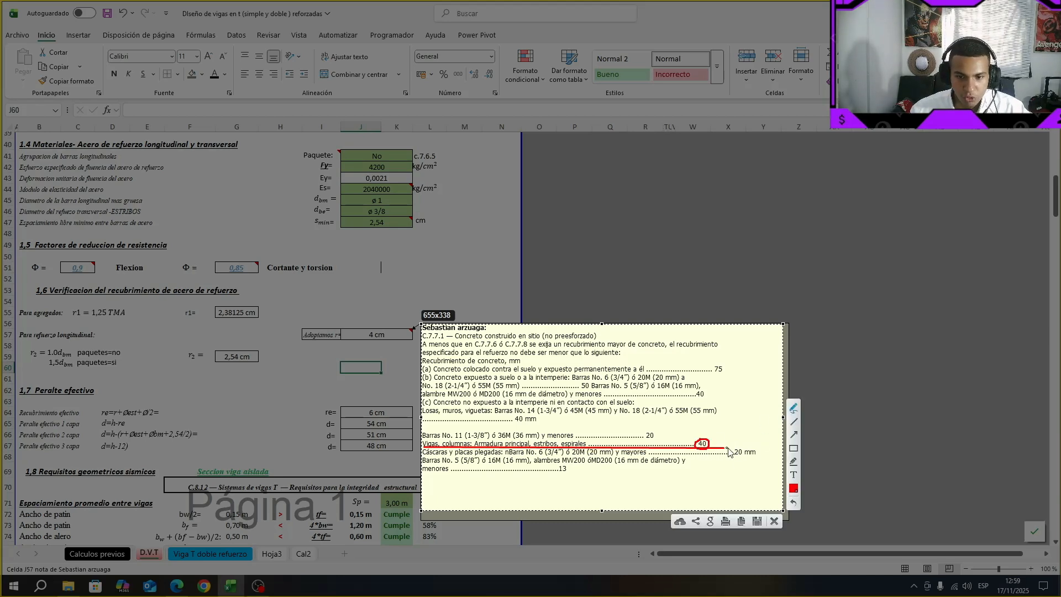
key("Escape")
Check the formula of the adopted cover r and go to section 1,7 Peralte efectivo
left_click(371, 334)
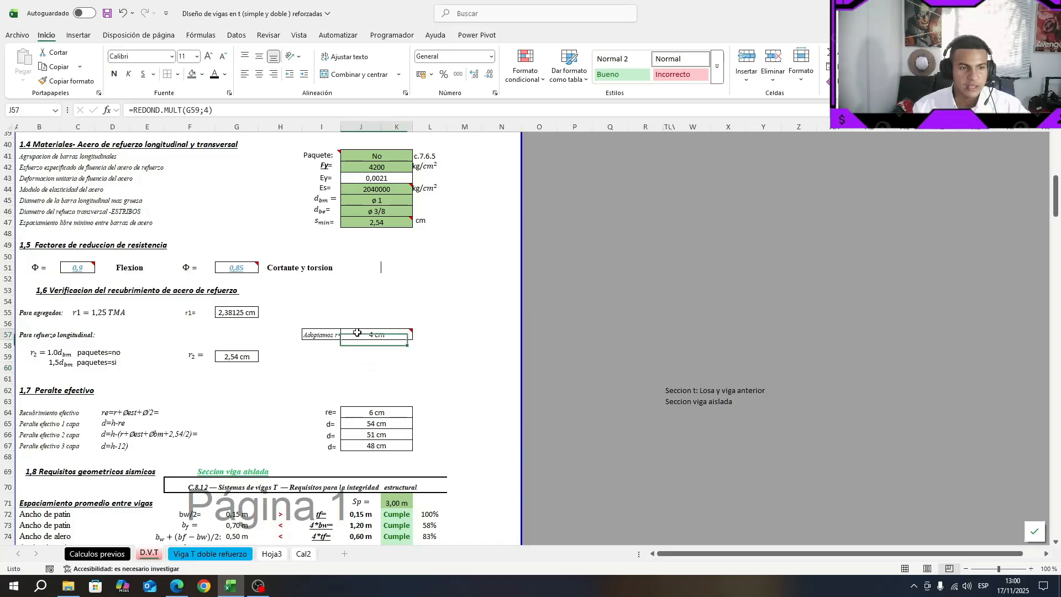
scroll(426, 387, "down", 2)
scroll(426, 392, "down", 1)
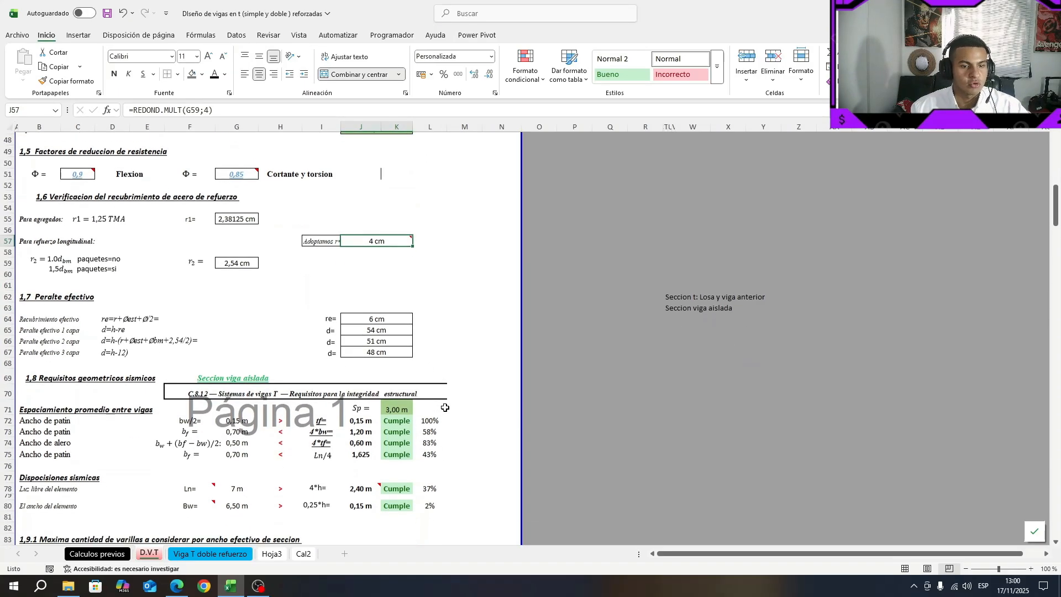
left_click(40, 280)
left_click(45, 291)
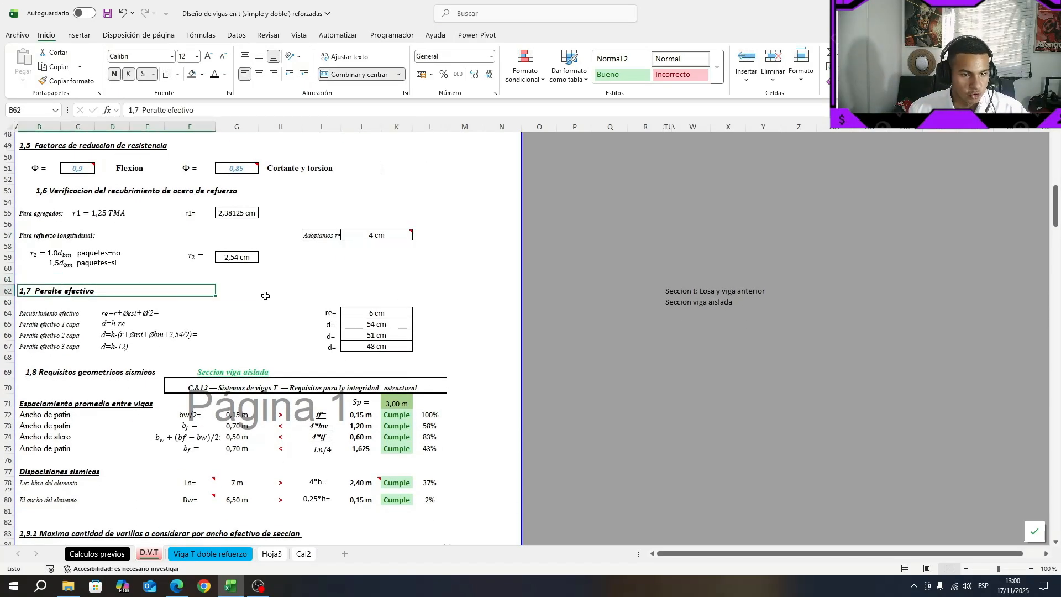
left_click(283, 291)
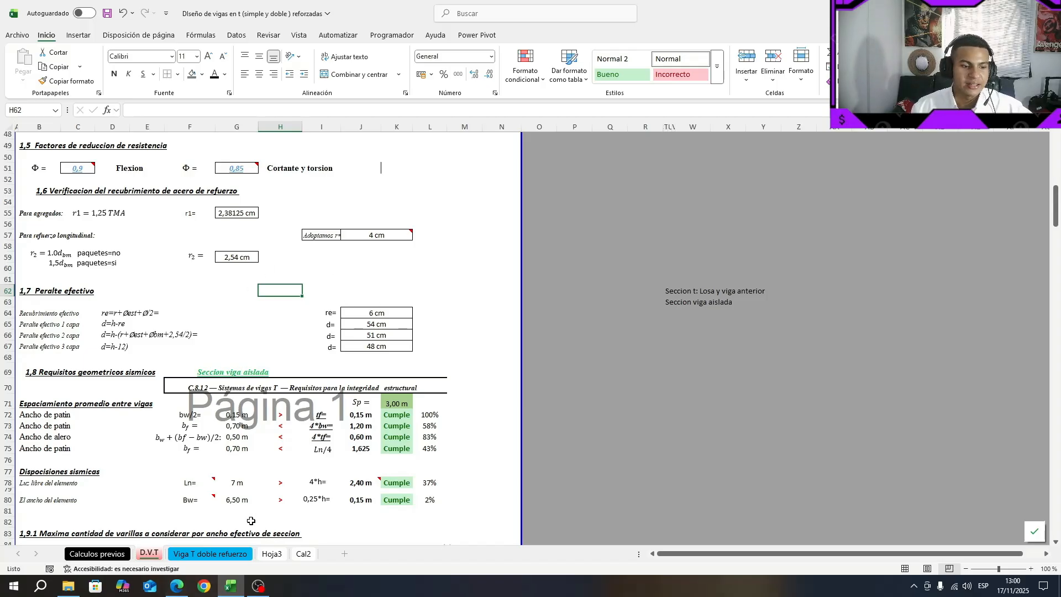
Look through the beam load and moment diagrams on the Calculos previos sheet and return to the D.V.T sheet
key("ctrl+Page_Up")
scroll(266, 486, "down", 20)
scroll(339, 475, "down", 20)
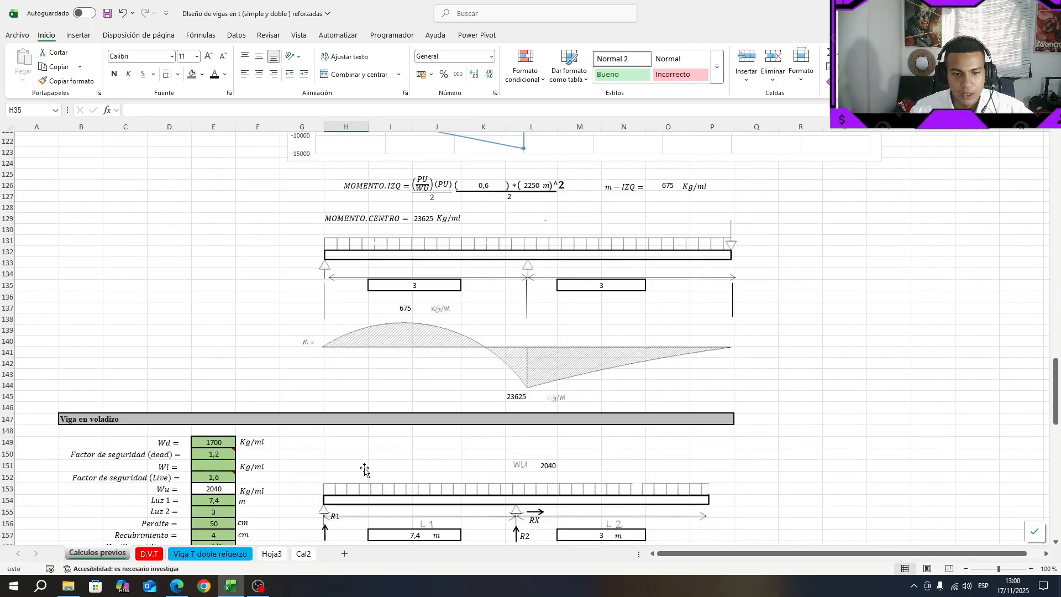
scroll(342, 468, "up", 6)
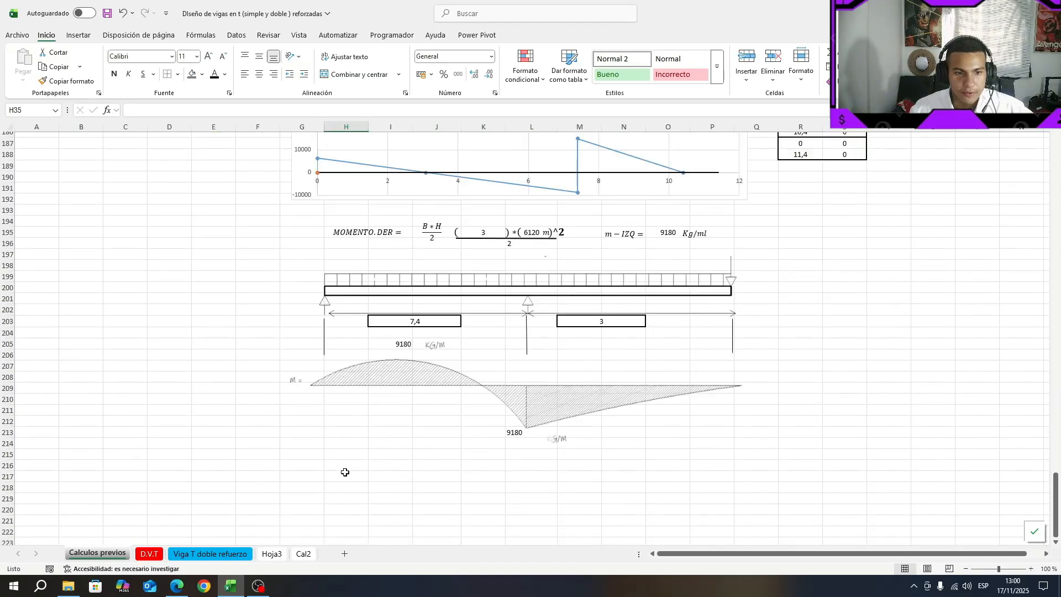
left_click(145, 553)
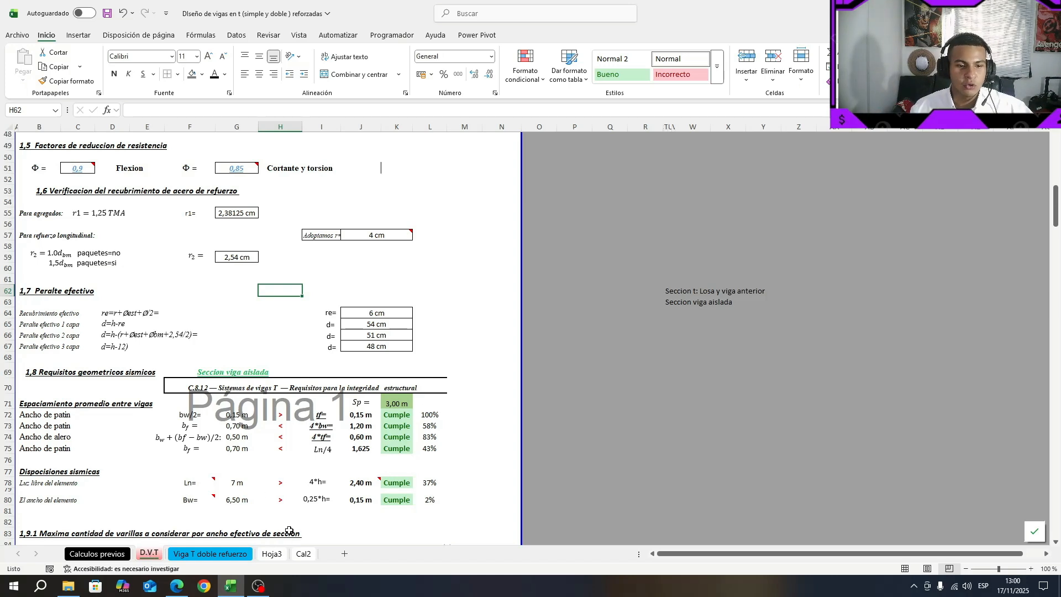
Examine the effective cover re and the effective depths for one, two and three layers in section 1,7 Peralte efectivo
left_click(230, 300)
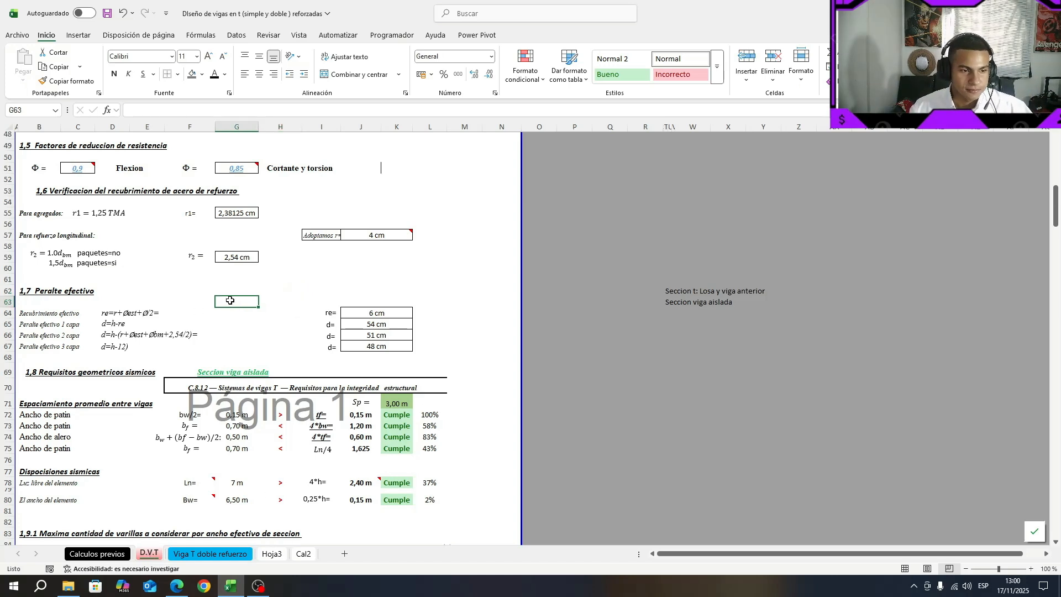
left_click(282, 313)
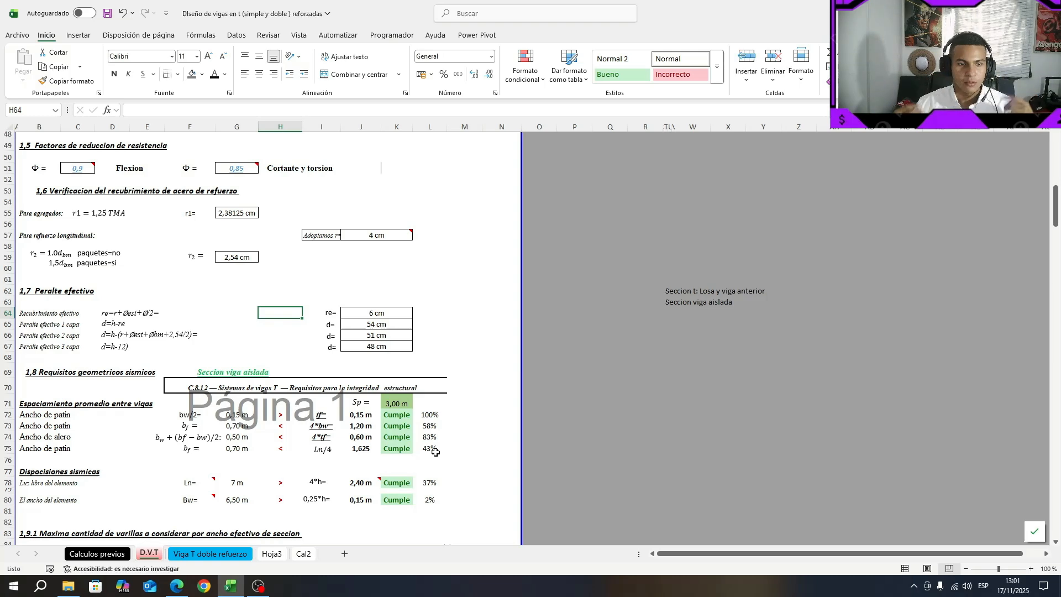
left_click(248, 354)
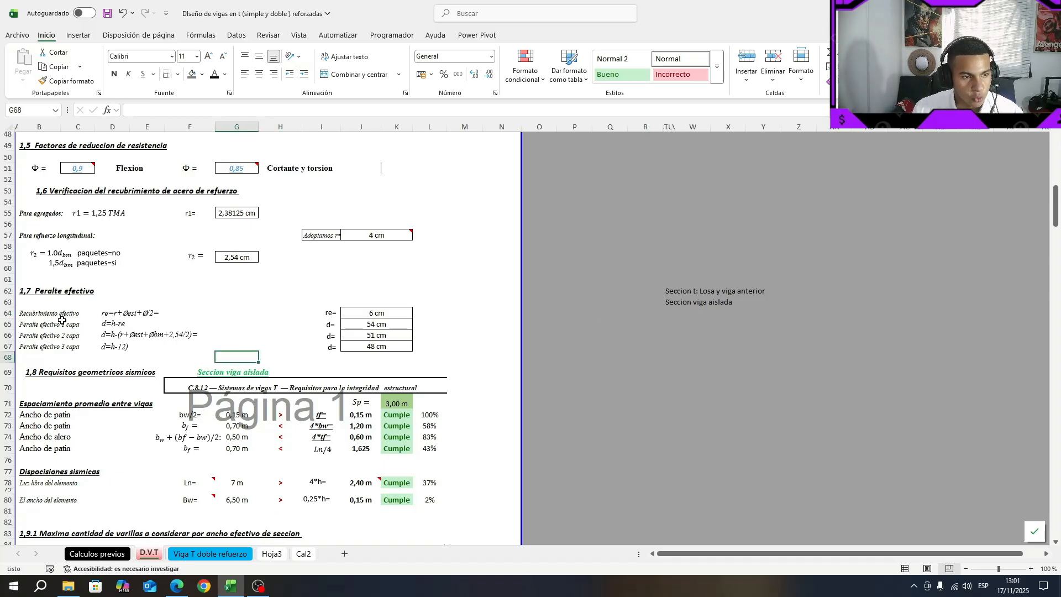
left_click_drag(381, 314, 407, 311)
left_click(441, 338)
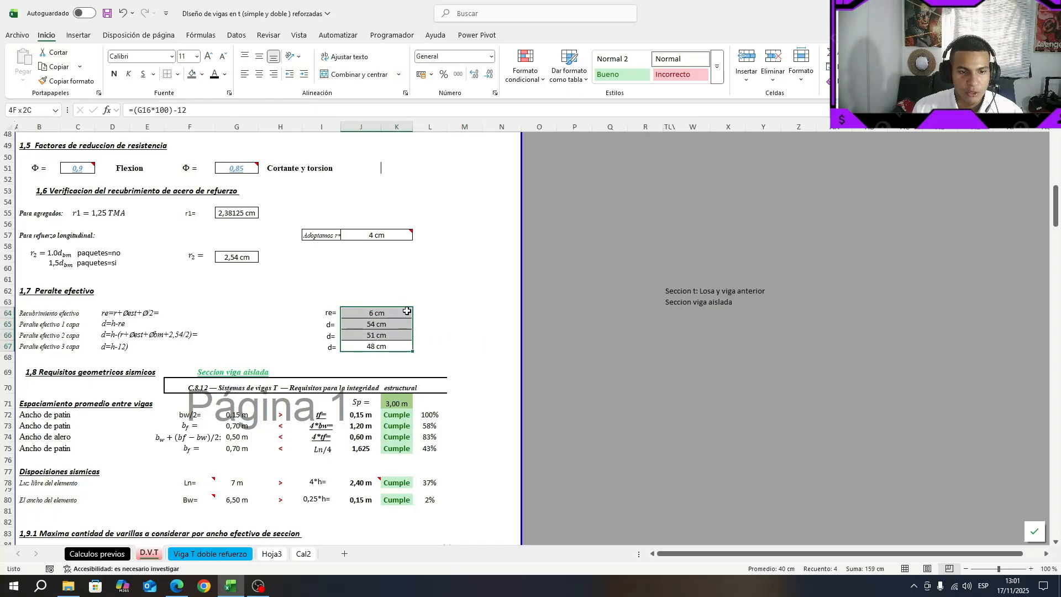
left_click(451, 322)
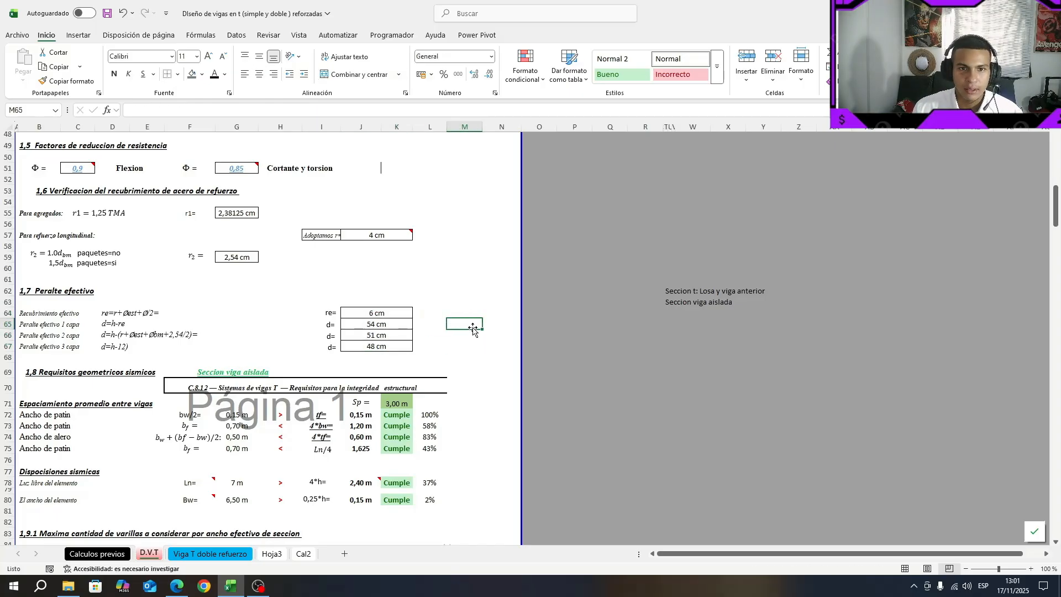
Set the section type in 1,8 Requisitos geometricos sismicos to "Seccion t: Losa y viga anterior"
scroll(479, 320, "down", 3)
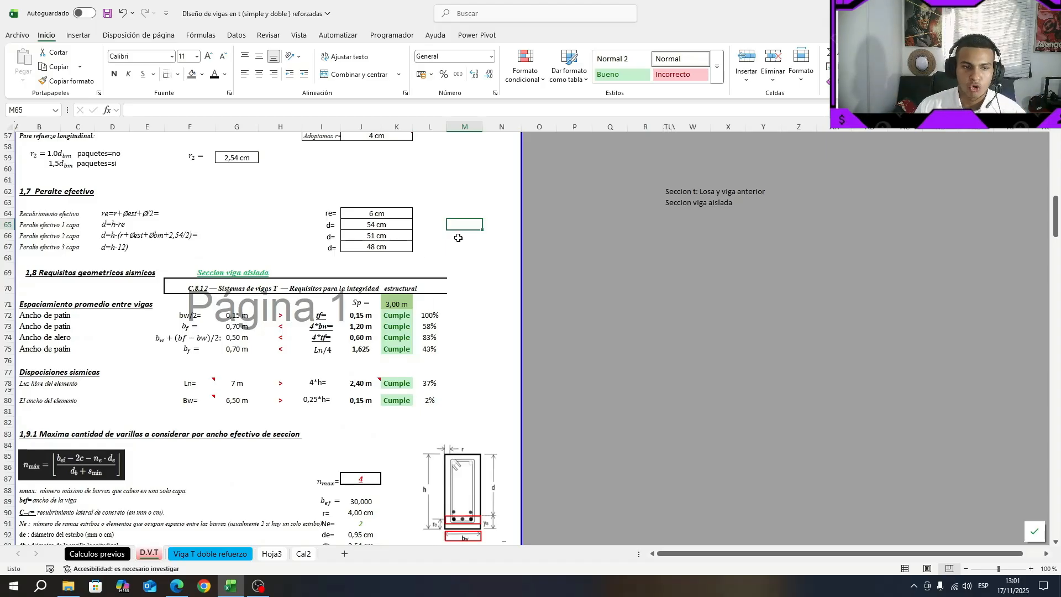
left_click(478, 247)
scroll(479, 276, "down", 1)
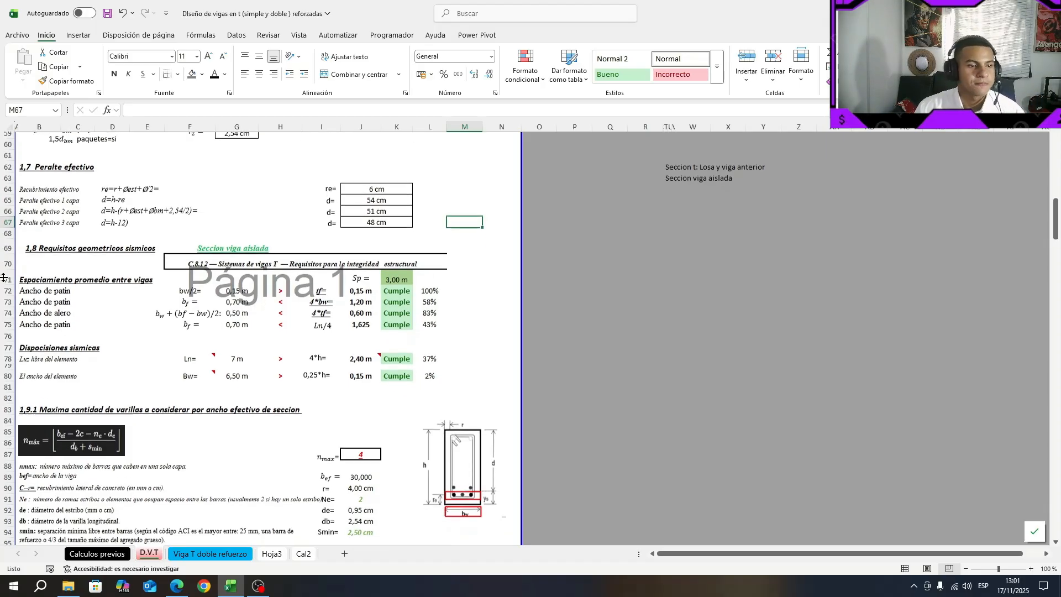
left_click(42, 244)
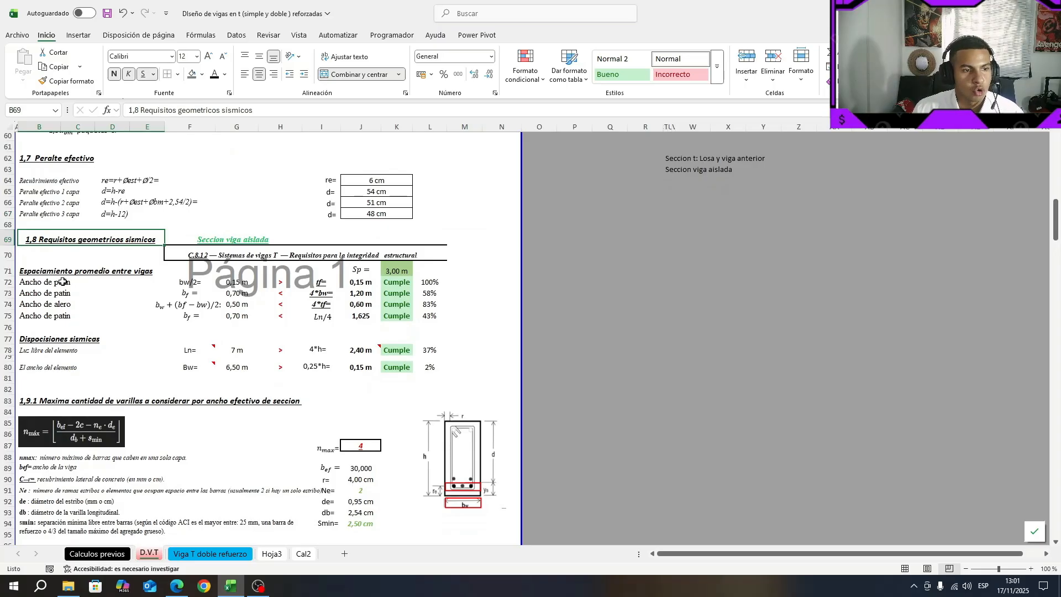
left_click(210, 239)
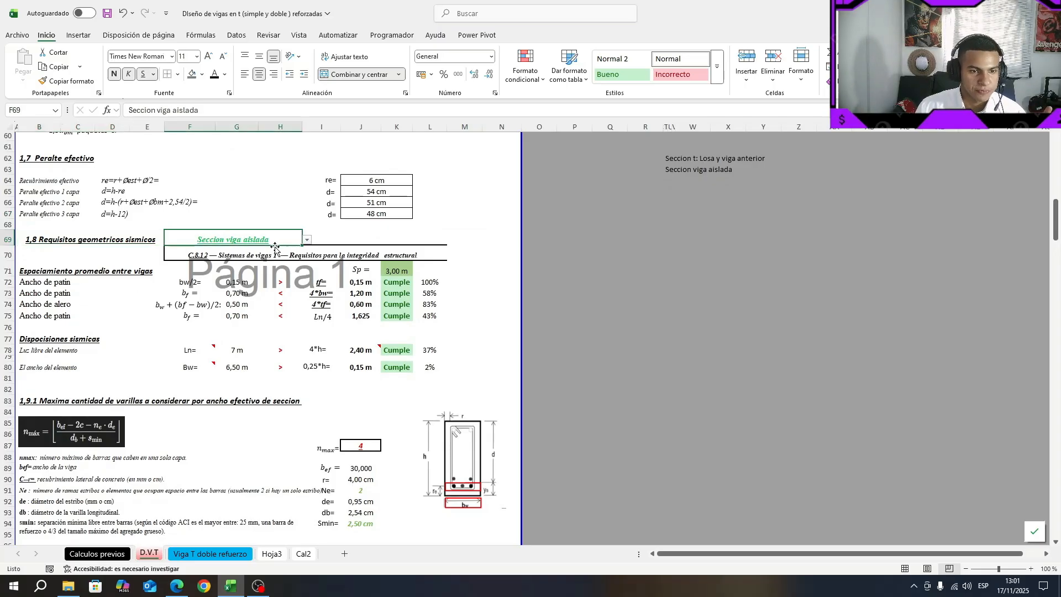
left_click(308, 243)
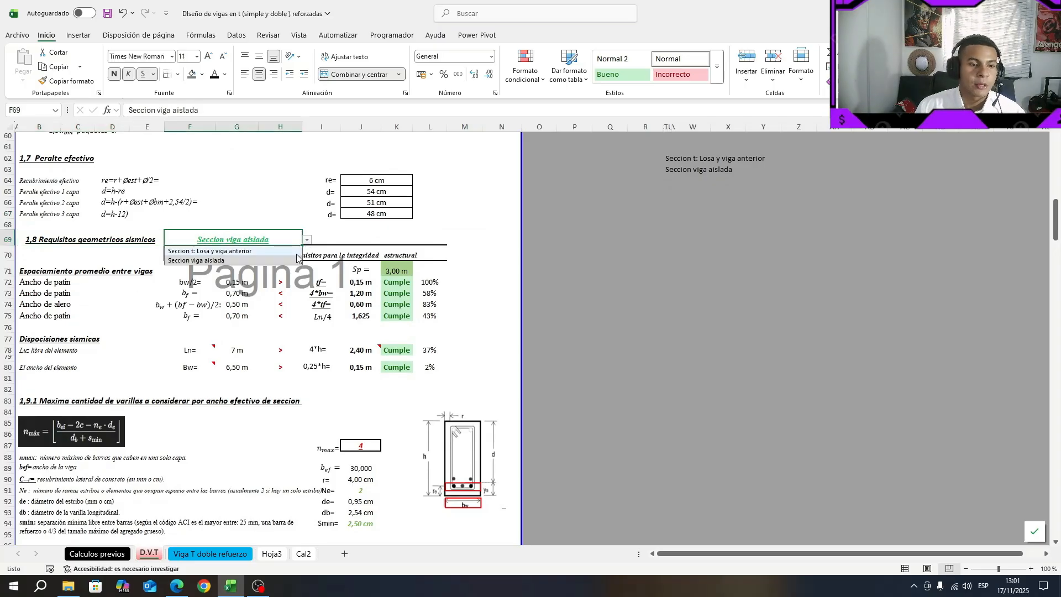
left_click(260, 252)
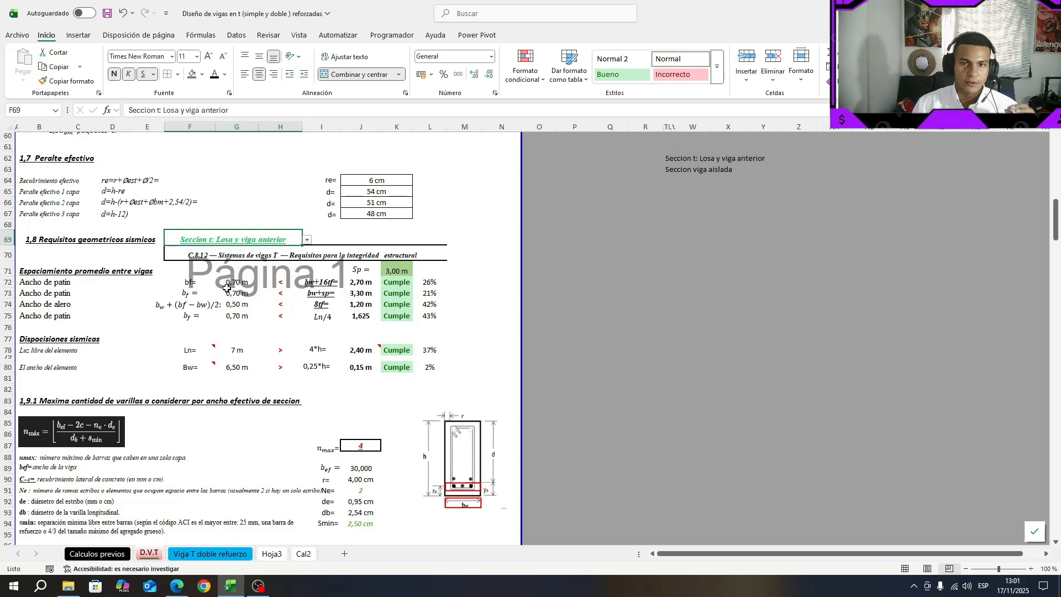
Switch to the NSR-10 Título C PDF, review the C.8.12 T-beam provisions, and return to the Excel workbook
left_click(176, 586)
scroll(400, 316, "down", 2)
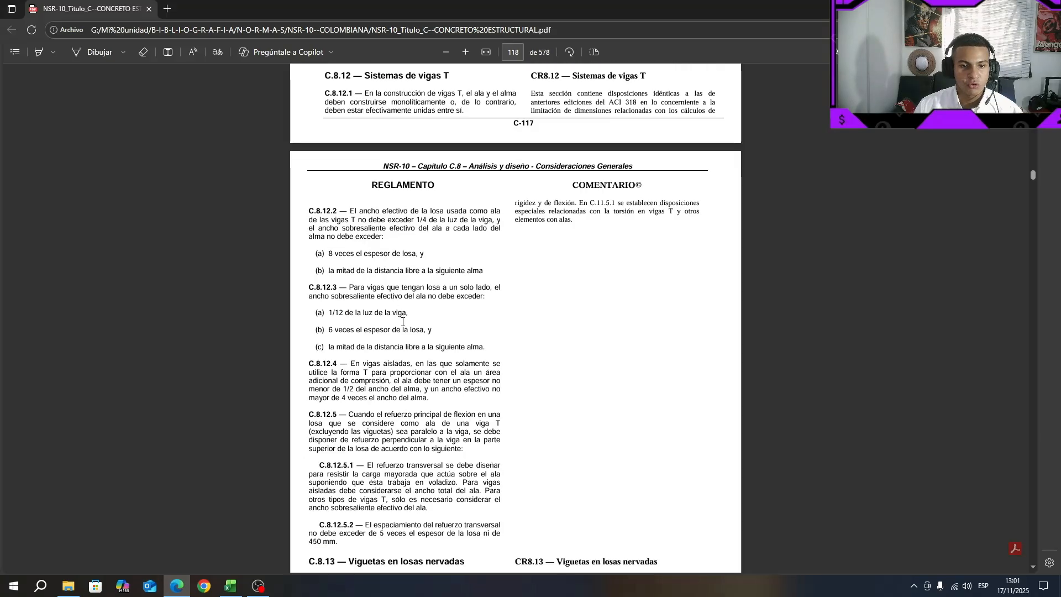
left_click_drag(493, 354, 307, 239)
left_click(404, 350)
scroll(408, 350, "down", 1)
scroll(409, 350, "up", 2)
scroll(408, 351, "up", 1)
key("alt+Tab")
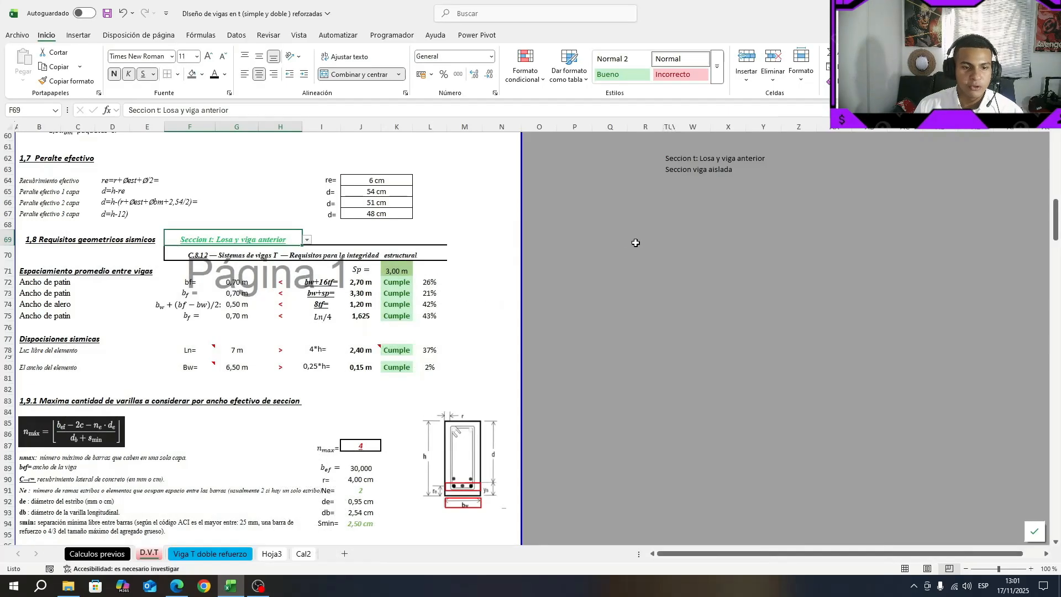
Check the average beam spacing entry Sp under Espaciamiento promedio entre vigas
left_click(490, 291)
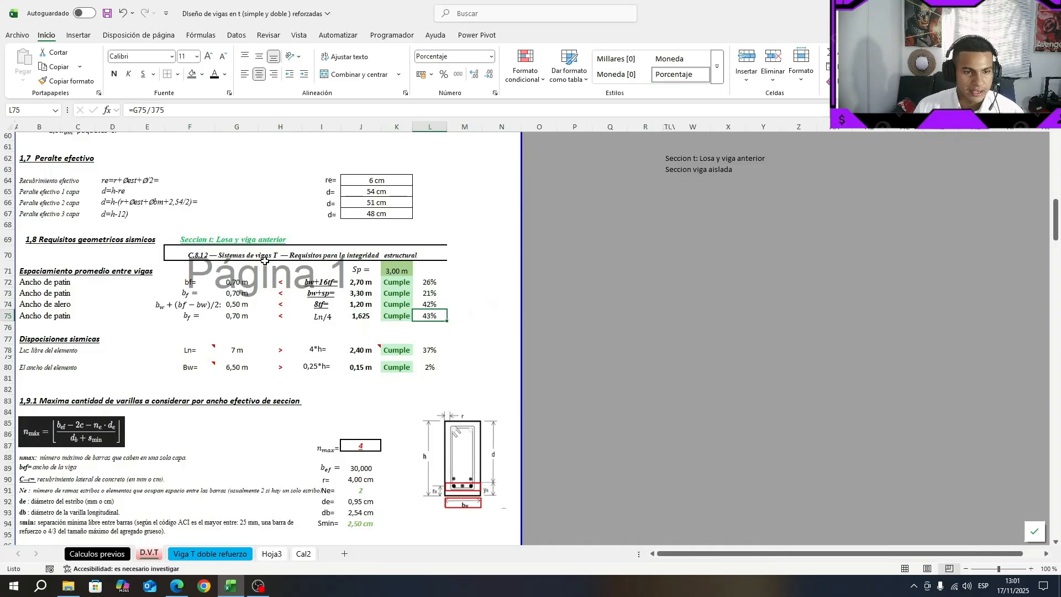
left_click(32, 270)
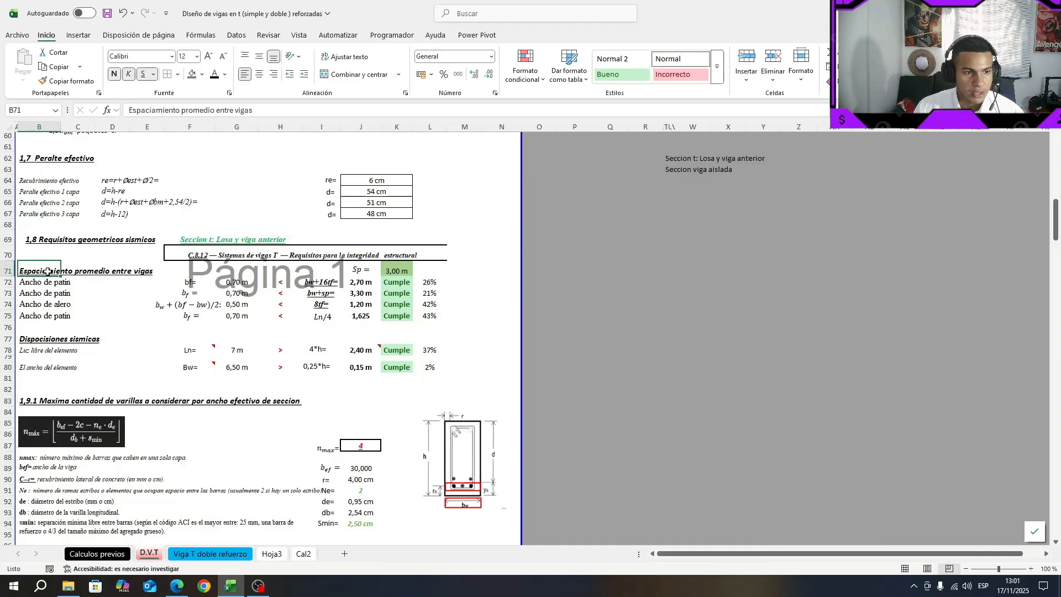
left_click(398, 270)
Capture the empty area beside the sheet and sketch a long red slab with four beam webs below it
left_click(666, 304)
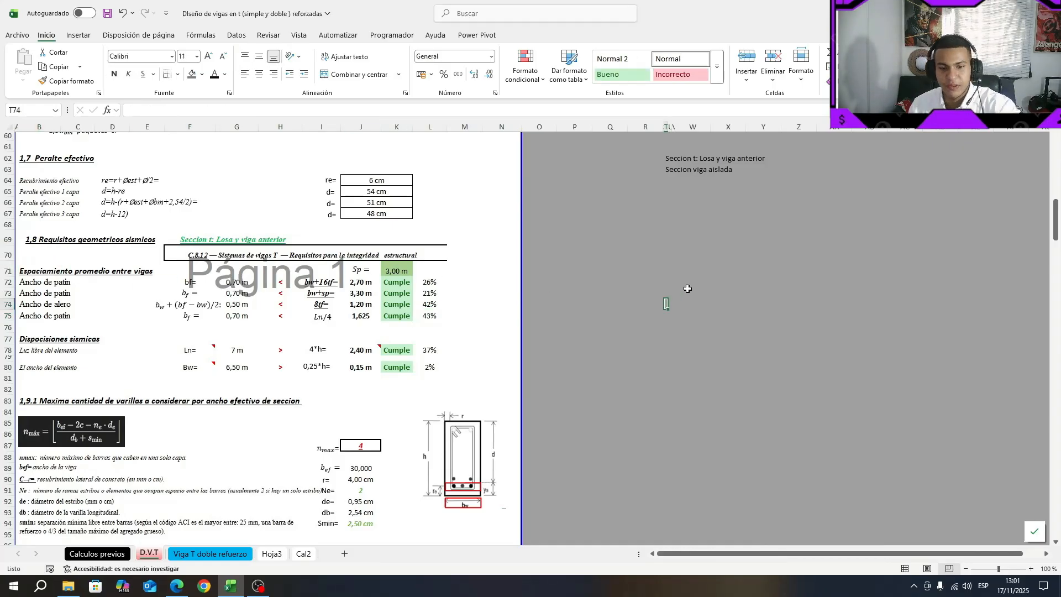
key("Print")
left_click_drag(560, 232, 843, 409)
left_click_drag(1053, 460, 1013, 447)
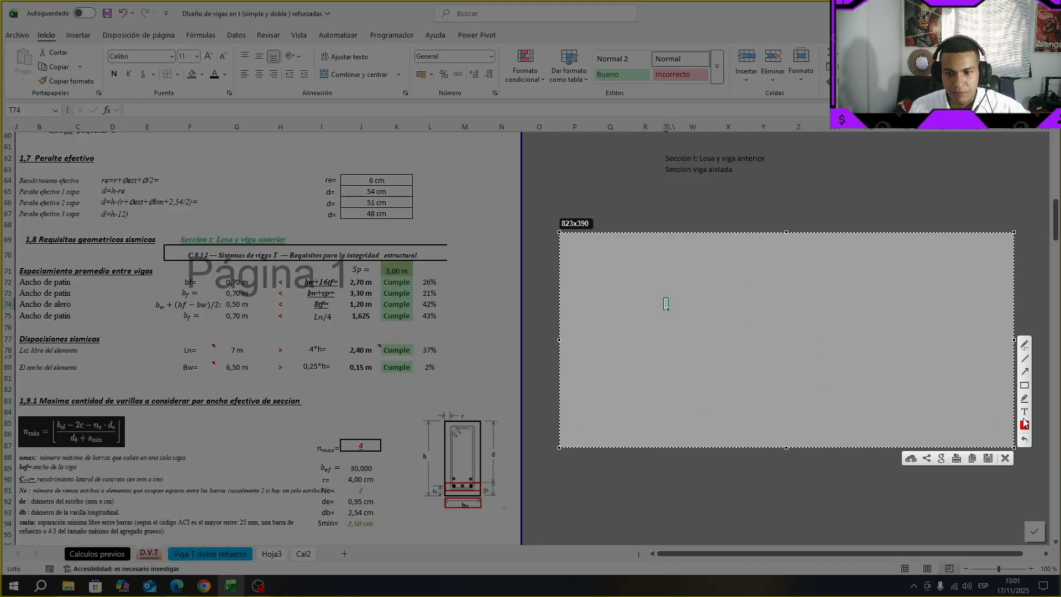
left_click(1024, 386)
mouse_move(586, 260)
left_mouse_down()
mouse_move(850, 283)
mouse_move(993, 274)
left_mouse_up()
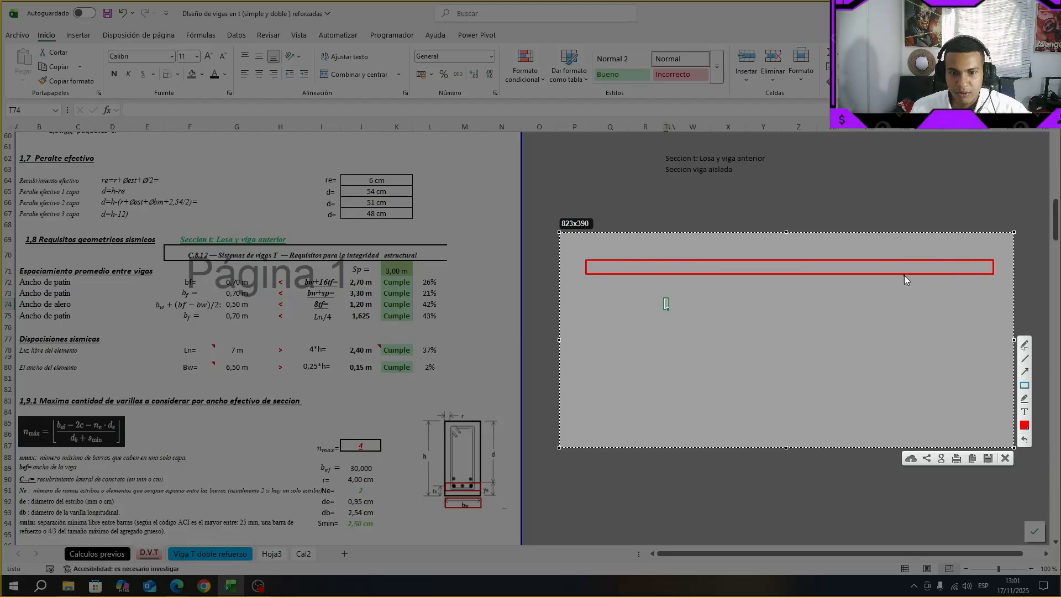
left_click_drag(616, 260, 632, 314)
left_click_drag(722, 260, 733, 313)
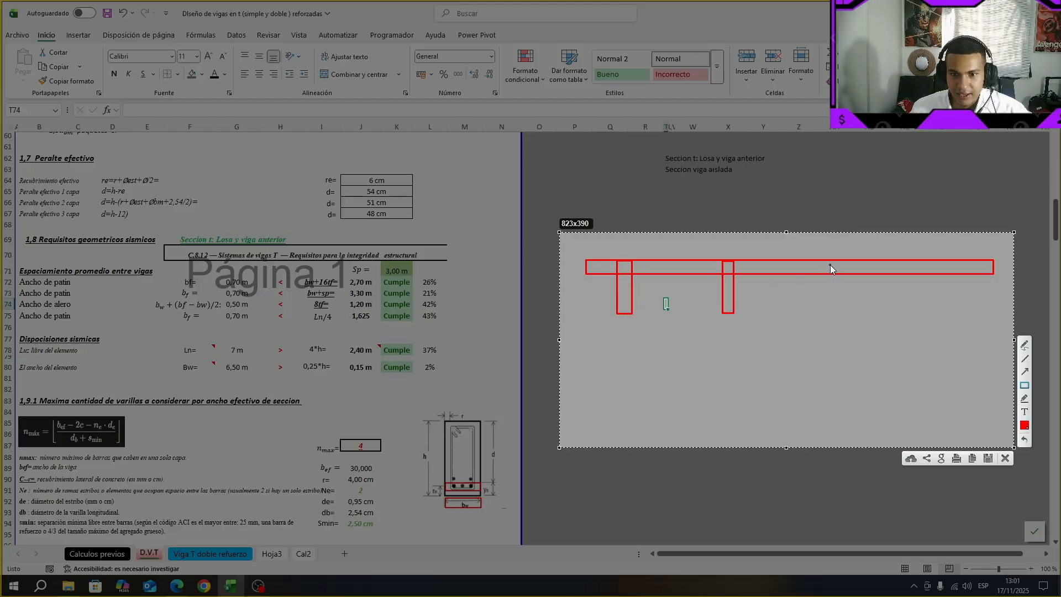
left_click_drag(830, 260, 843, 313)
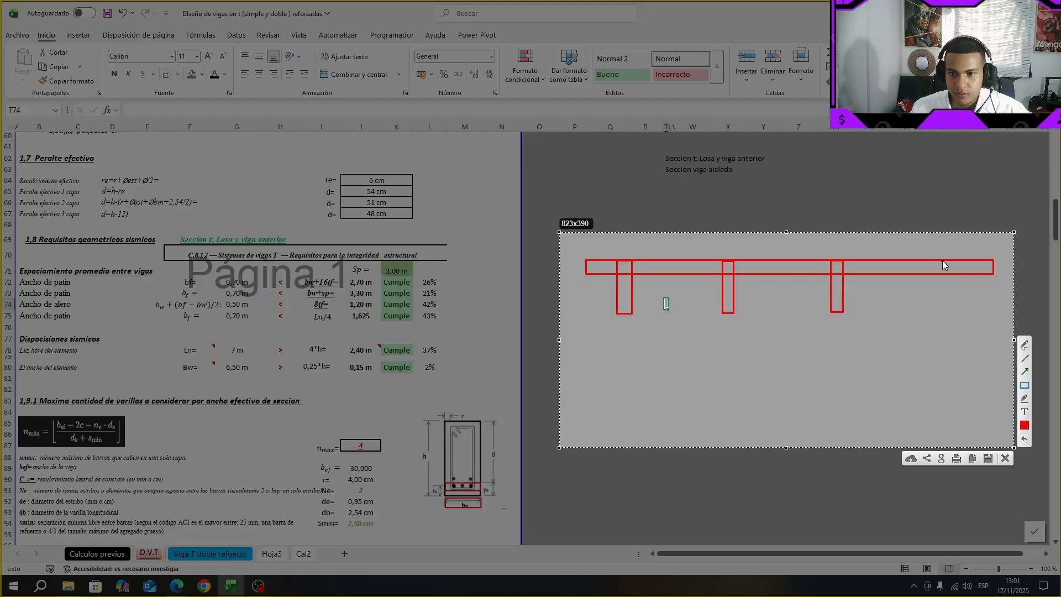
left_click_drag(923, 260, 937, 312)
Add a dimension line and centre lines through the first two beams, write "3 m" between them, and close the capture
left_click(1025, 358)
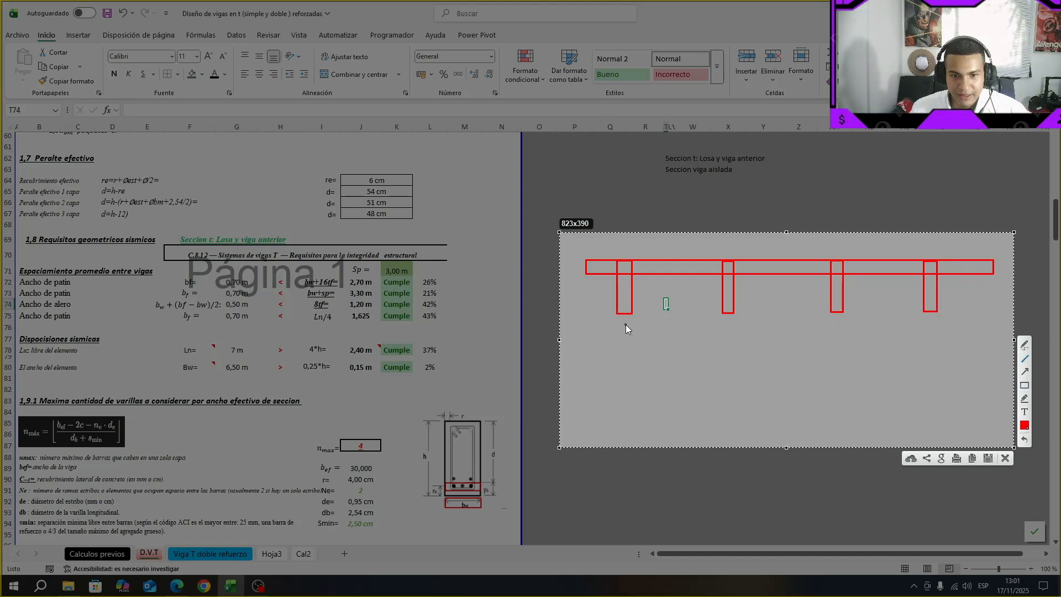
left_click_drag(624, 322, 838, 322)
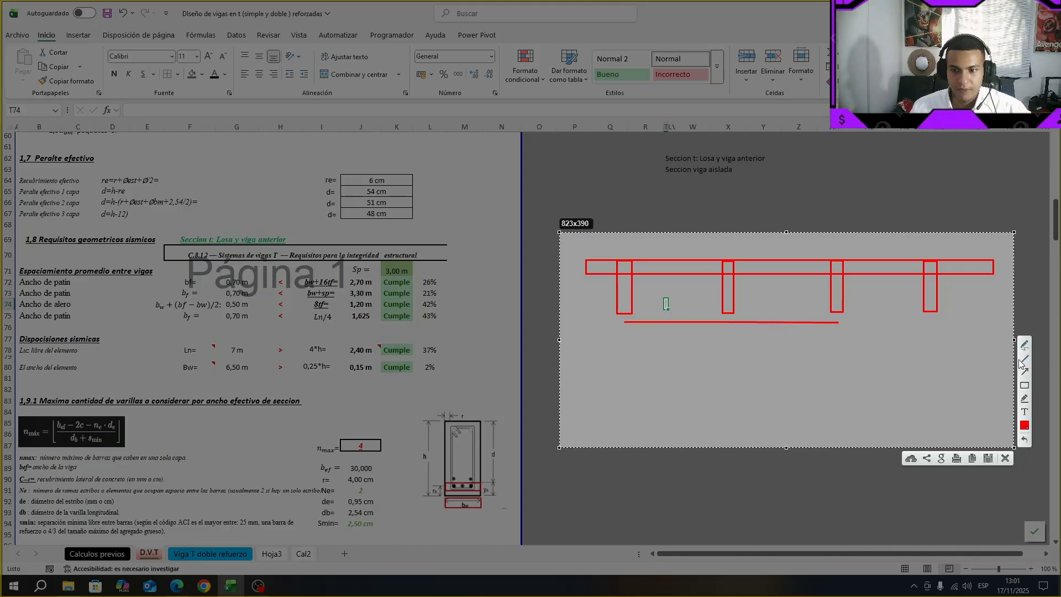
left_click_drag(727, 247, 728, 362)
mouse_move(622, 244)
left_mouse_down()
mouse_move(624, 349)
mouse_move(641, 338)
mouse_move(640, 349)
left_mouse_up()
left_click_drag(666, 336, 695, 354)
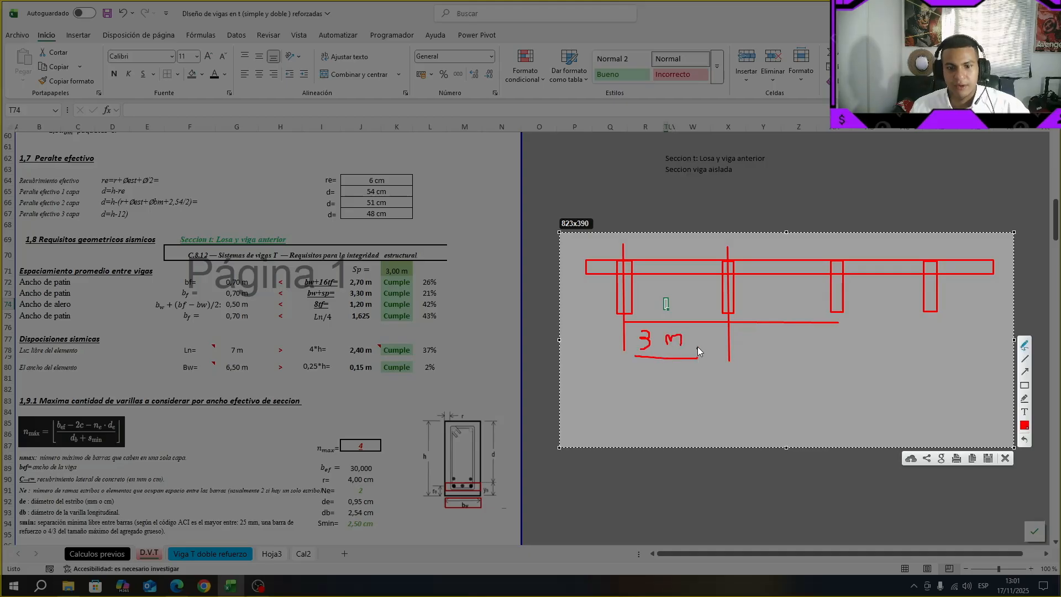
key("Escape")
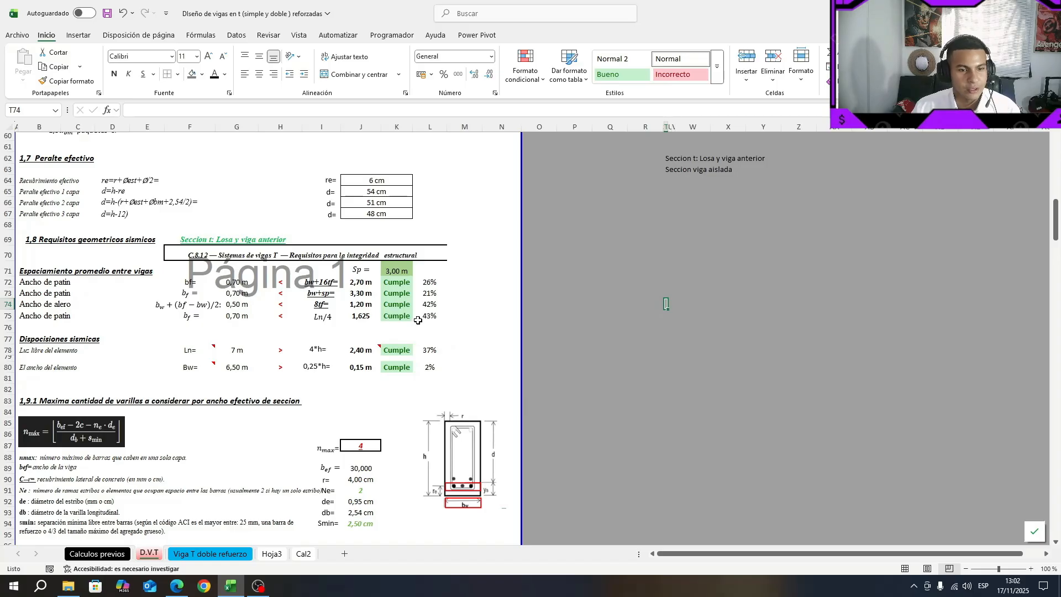
Examine the flange and overhang limits, compliance checks and percentage formulas in rows 72 to 75 of section 1,8
left_click(364, 314)
left_click(362, 305)
left_click_drag(393, 283, 390, 324)
left_click(428, 317)
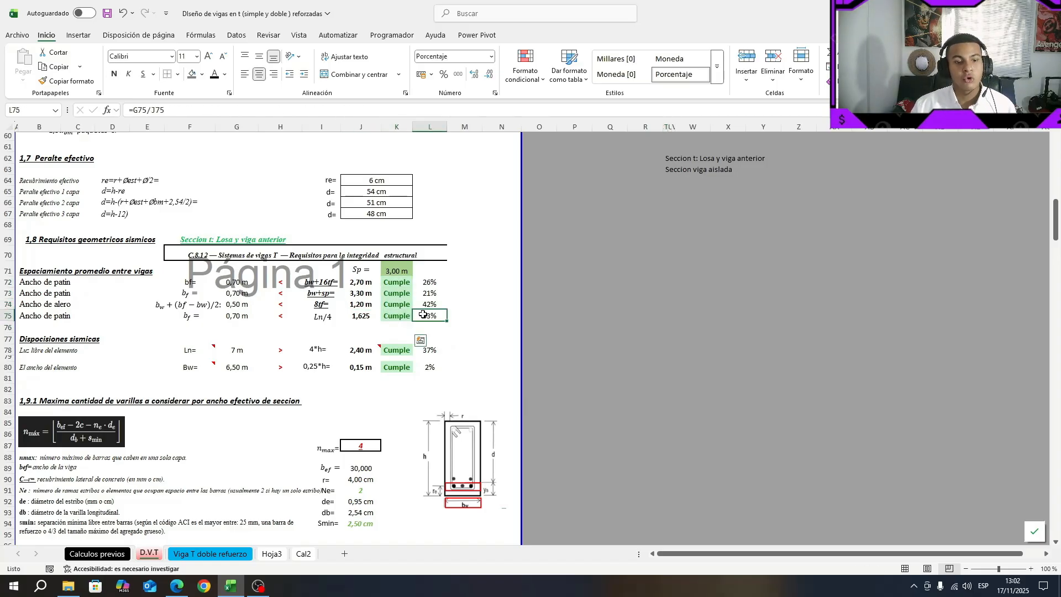
left_click(430, 305)
left_click(432, 292)
left_click(433, 282)
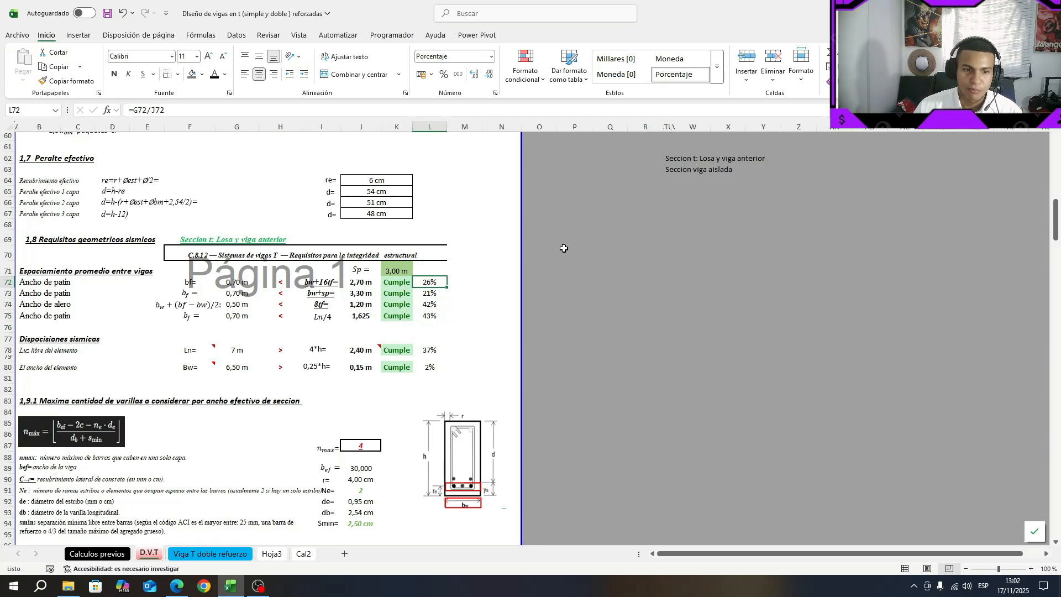
left_click(479, 317)
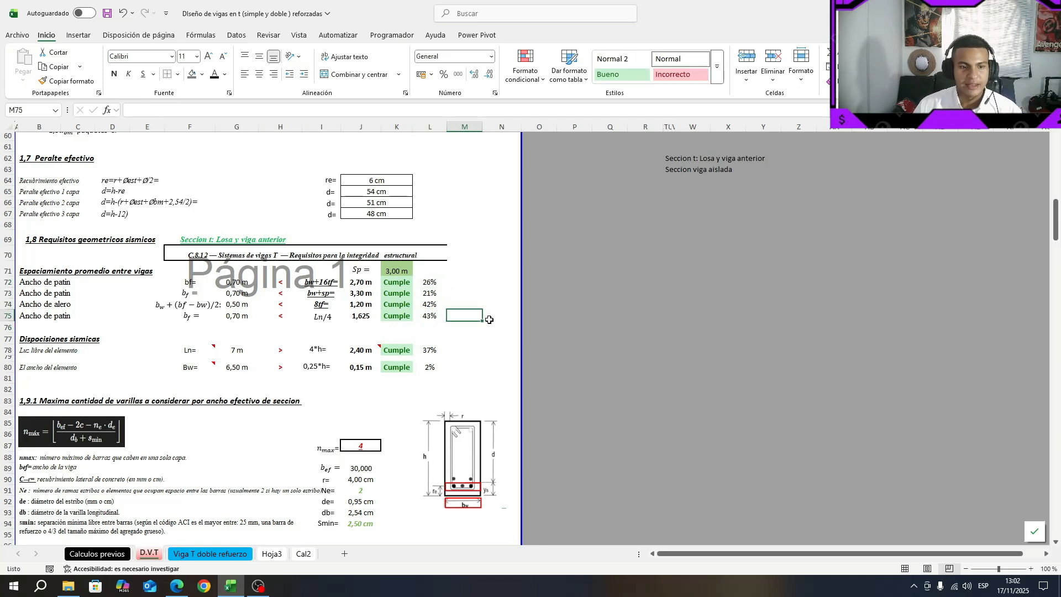
left_click(488, 316)
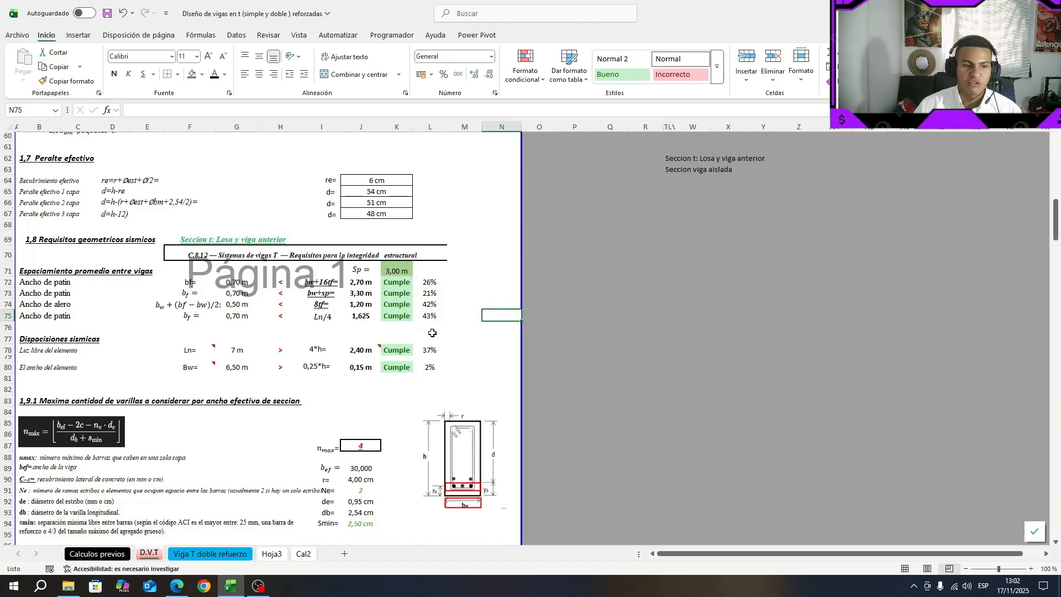
Examine the Disposiciones sismicas checks for the element's clear span and width
scroll(383, 324, "down", 1)
left_click(63, 309)
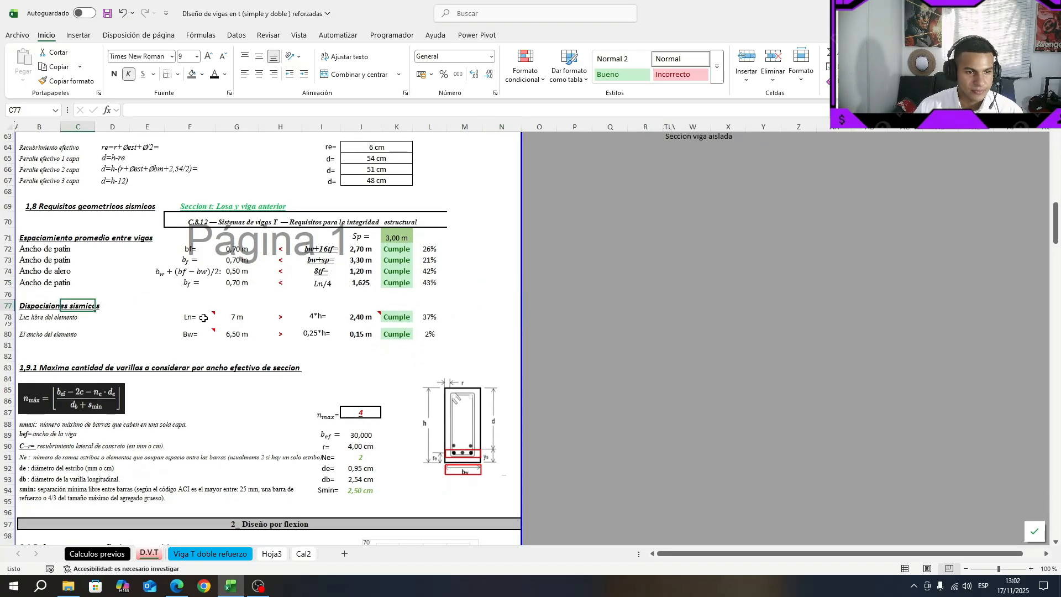
mouse_move(205, 317)
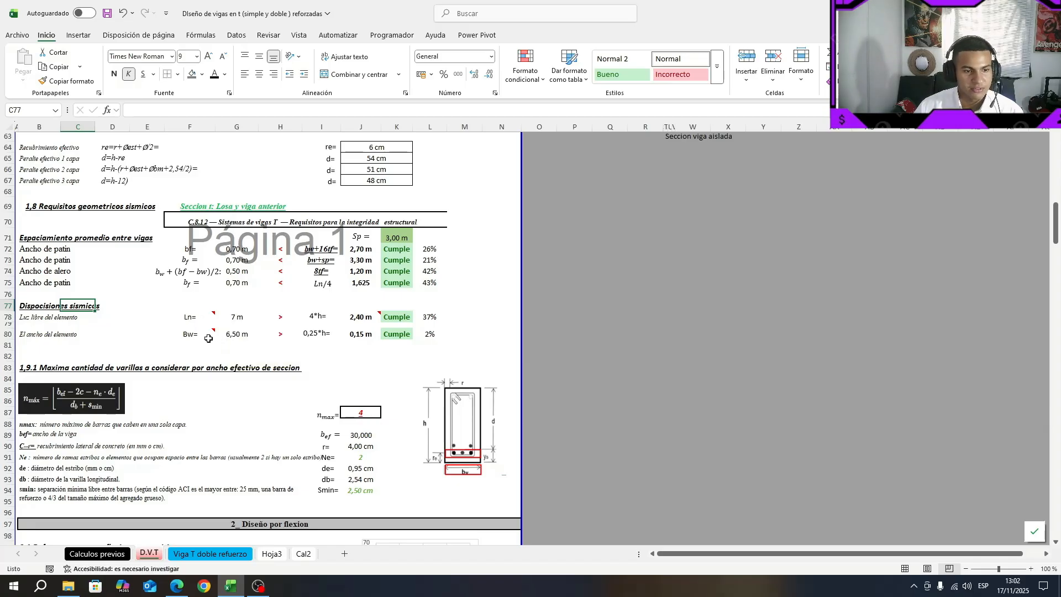
left_click(165, 367)
left_click(22, 305)
left_click_drag(22, 304, 170, 306)
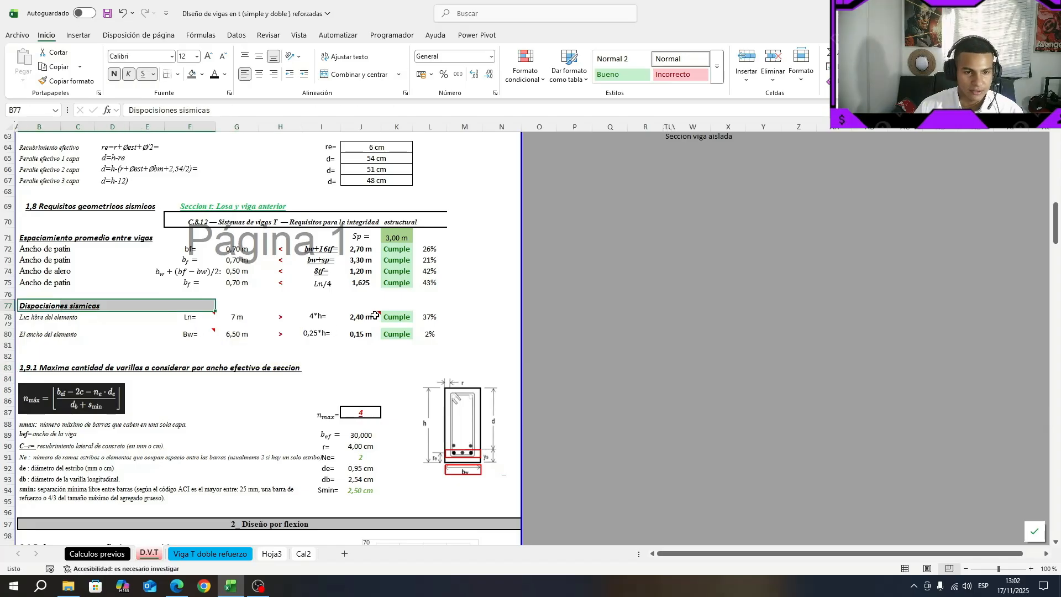
left_click(321, 345)
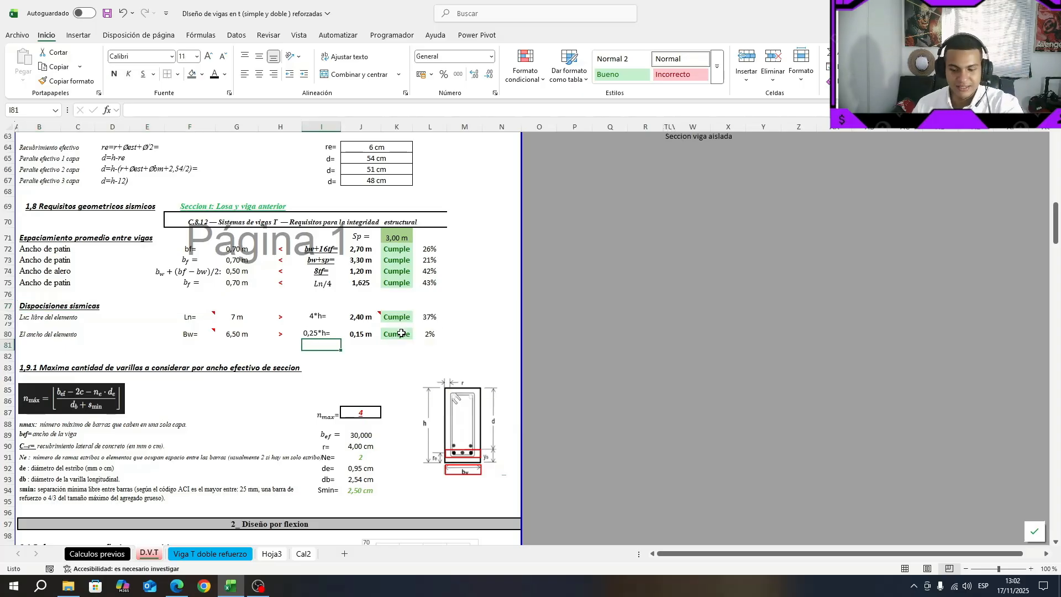
Capture the Disposiciones sismicas rows and mark the Ln value with the pen
key("Print")
left_click_drag(20, 290, 476, 348)
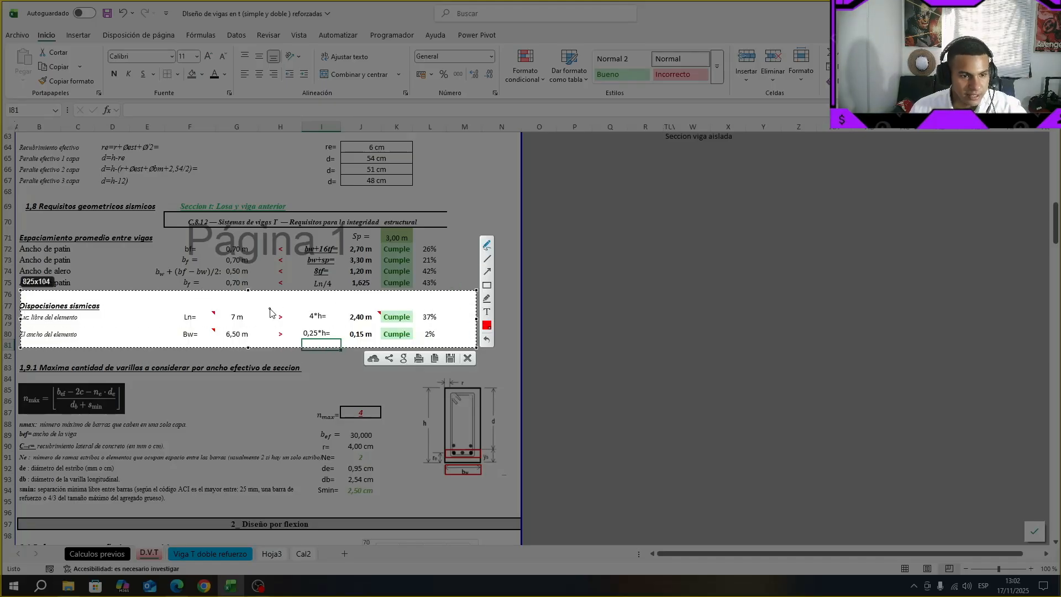
mouse_move(232, 312)
left_mouse_down()
mouse_move(228, 330)
mouse_move(249, 326)
mouse_move(243, 310)
left_mouse_up()
key("ctrl+c")
Close the capture, trace the Ln formula in G78 to its source input, and display Ln with one decimal place
left_click(246, 316)
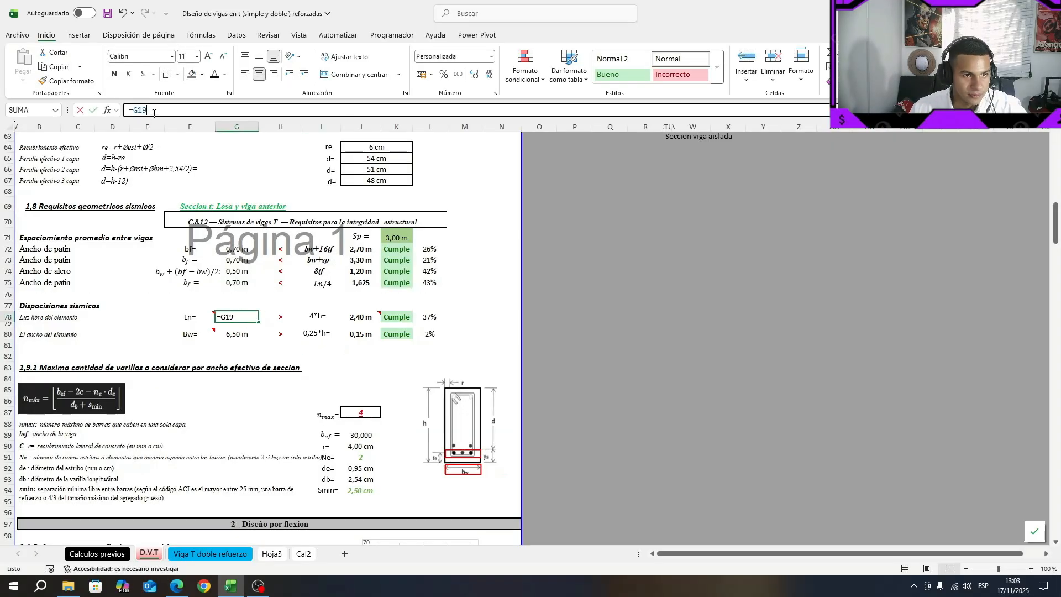
left_click(154, 113)
scroll(281, 326, "up", 20)
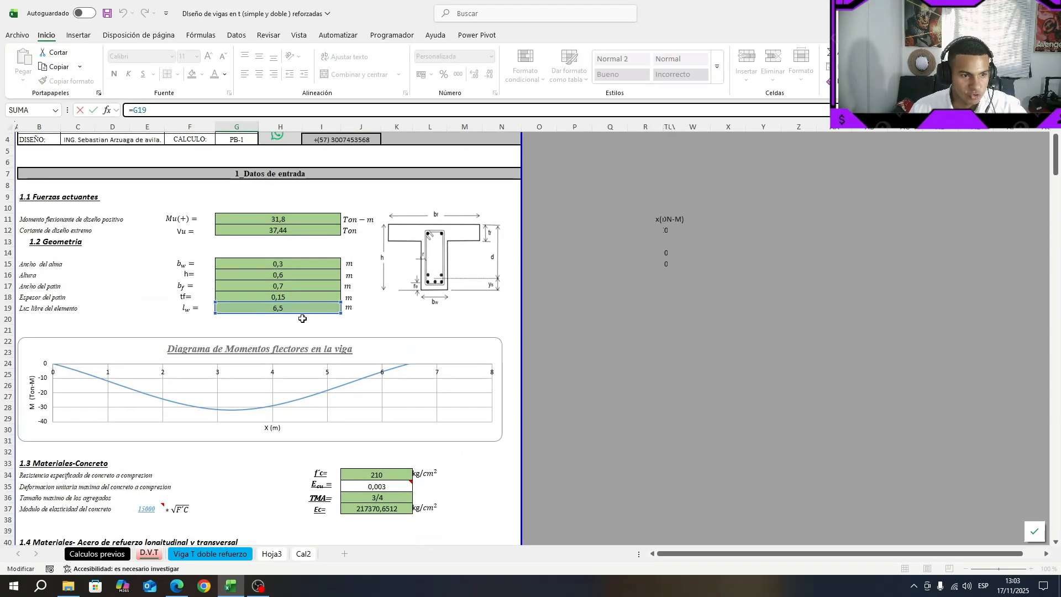
key("Escape")
scroll(296, 369, "down", 3)
scroll(270, 371, "up", 3)
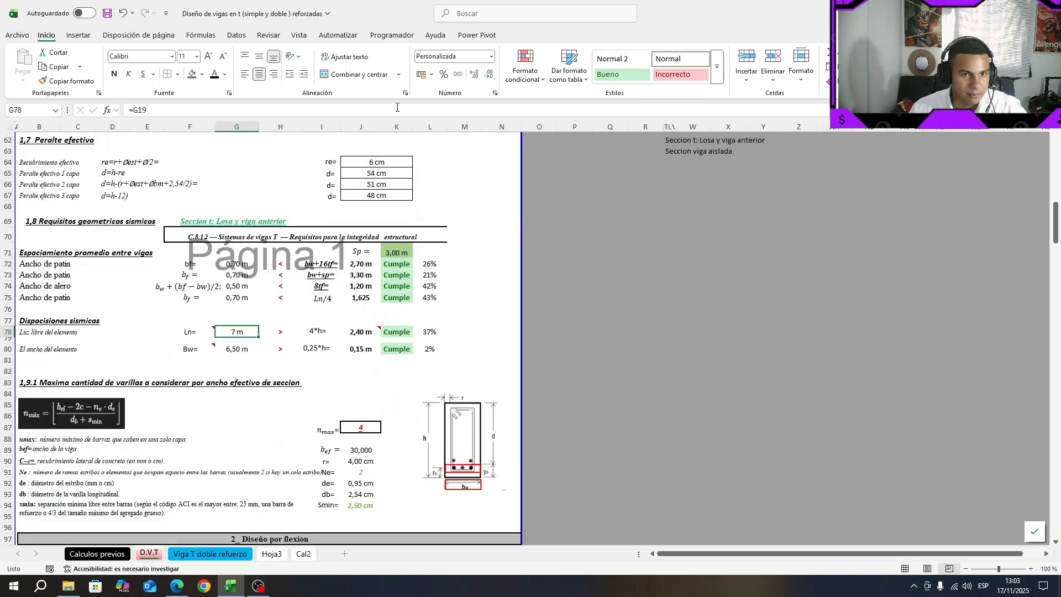
left_click(474, 74)
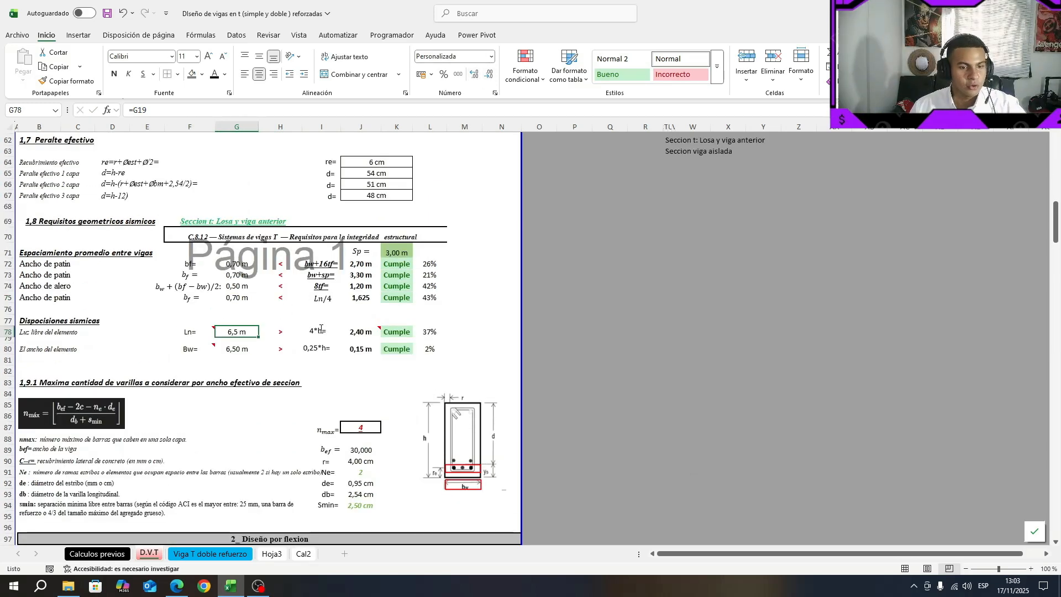
Examine the compliance formulas and percentages for clear span and element width in the Disposiciones sismicas rows
left_click(353, 369)
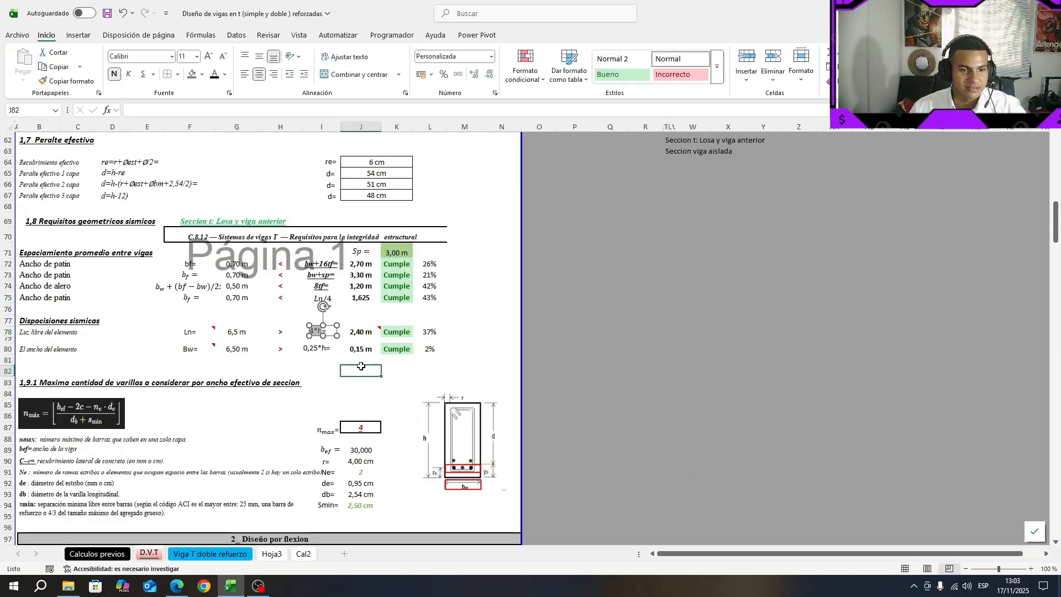
left_click(394, 335)
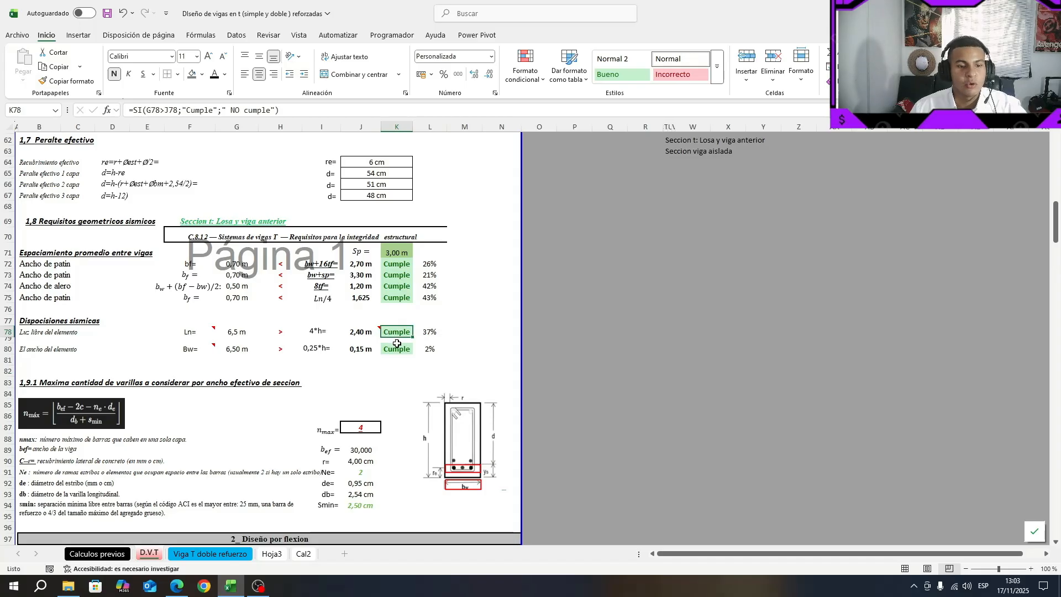
left_click(393, 352)
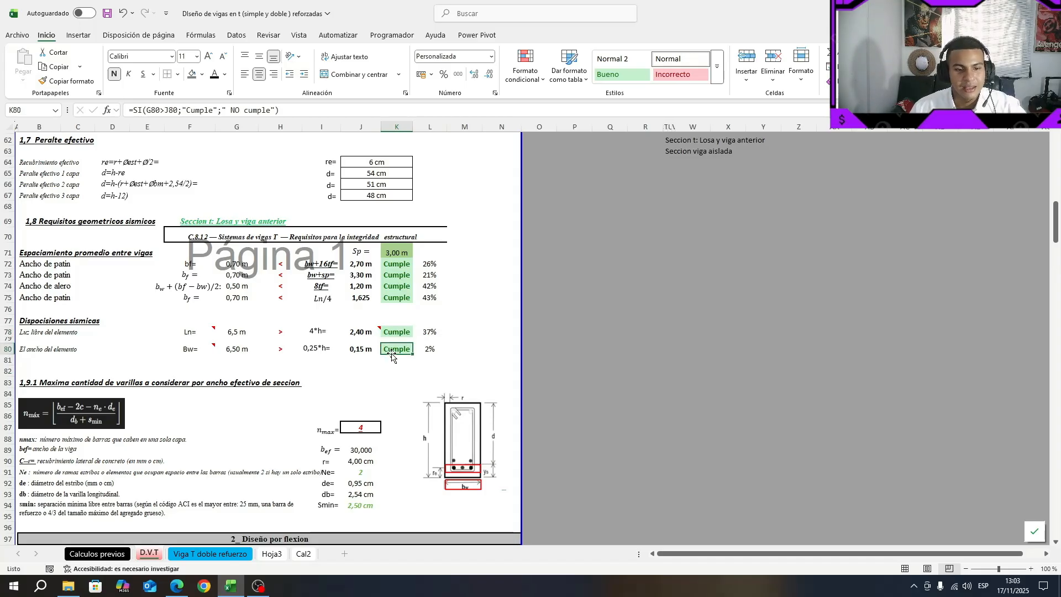
left_click_drag(429, 332, 435, 349)
left_click(464, 332)
scroll(67, 259, "down", 4)
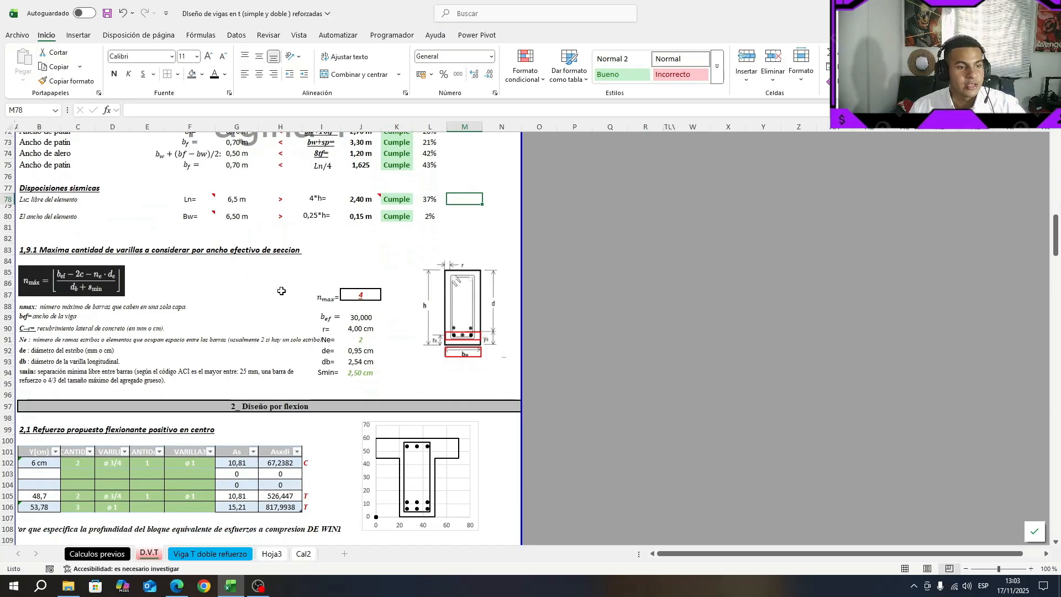
Capture the beam section figure in section 1,9.1 and mark its web width with a red pen stroke
left_click(70, 243)
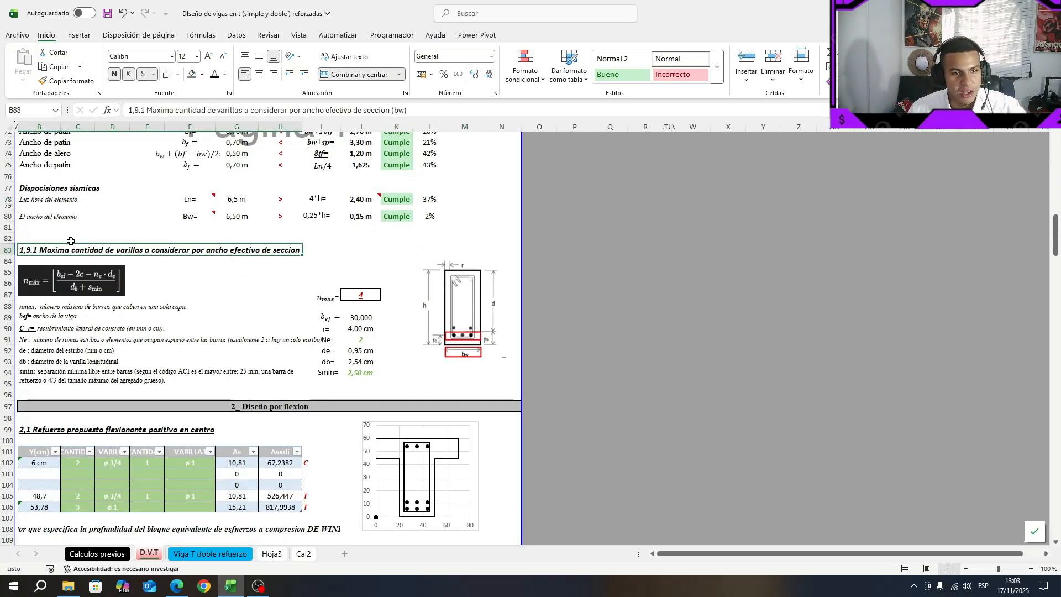
left_click(586, 360)
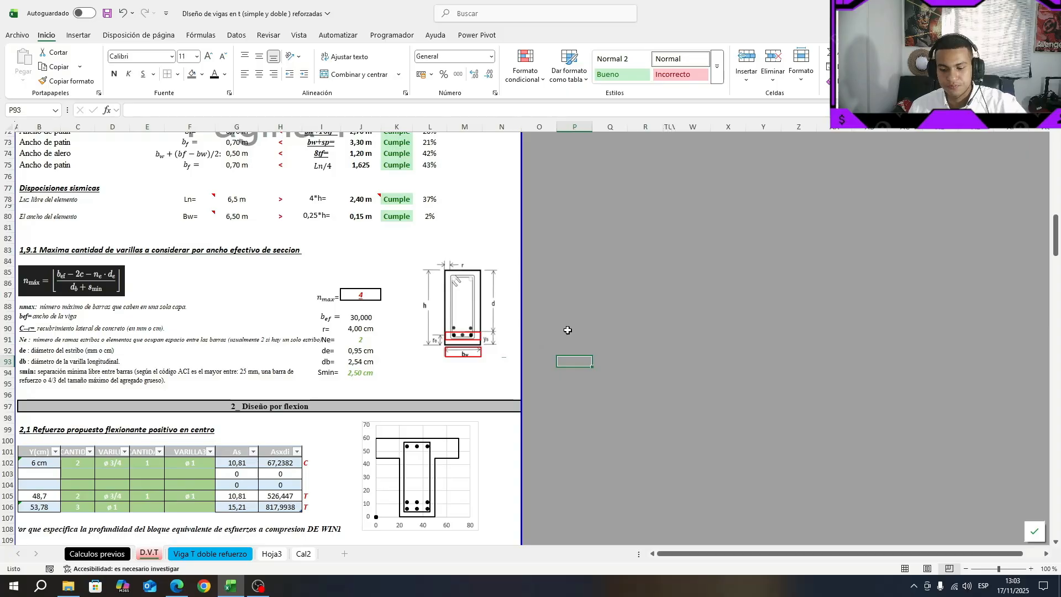
key("super+shift+s")
left_click_drag(418, 248, 510, 364)
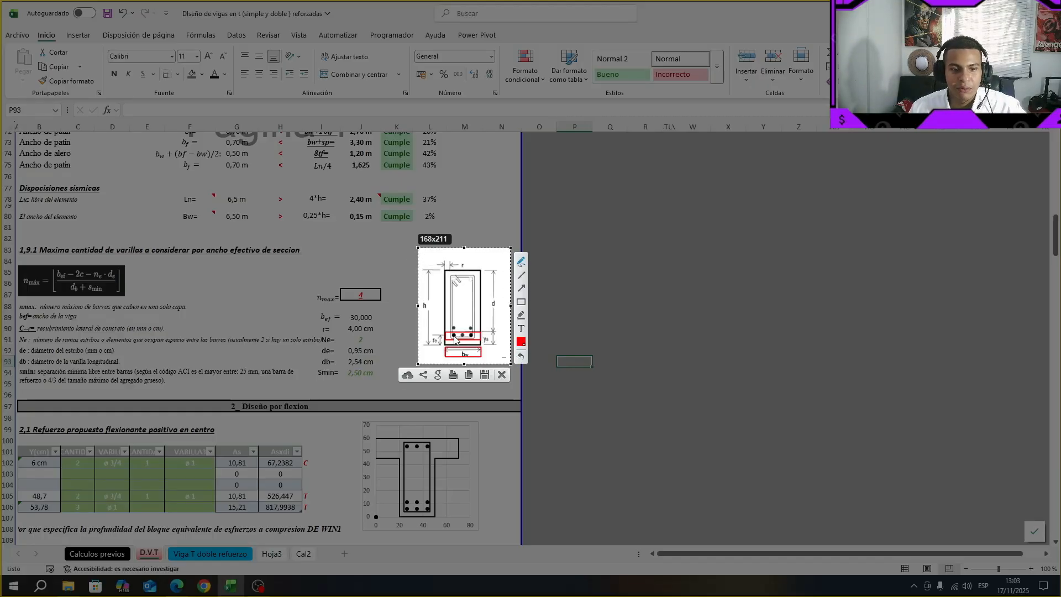
left_click_drag(442, 351, 485, 350)
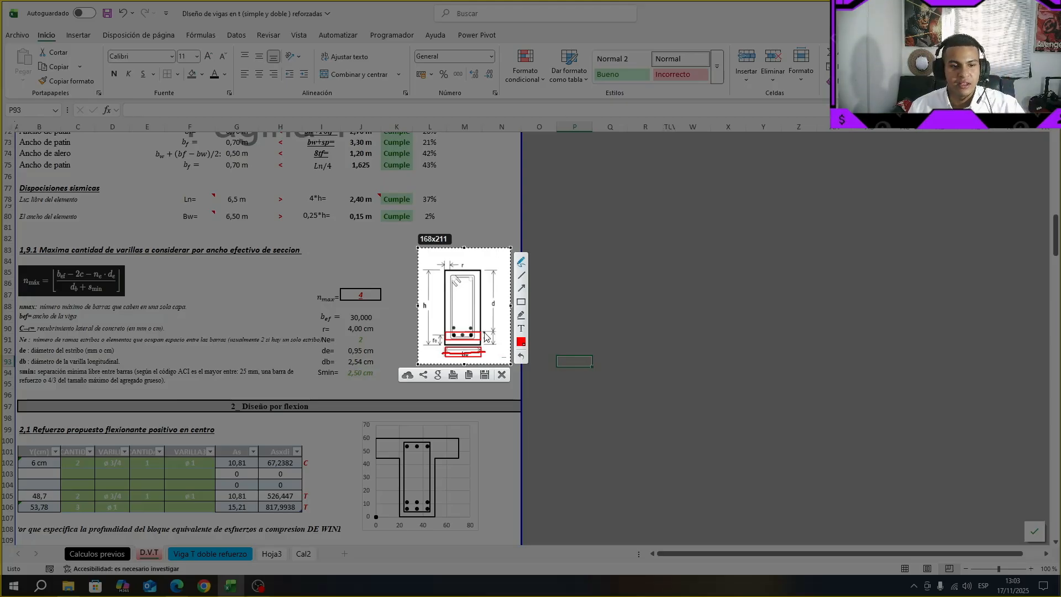
key("ctrl+c")
Check the nmax formula and the Ne value, and recapture the beam figure with a red rectangle around its stirrup
left_click(361, 295)
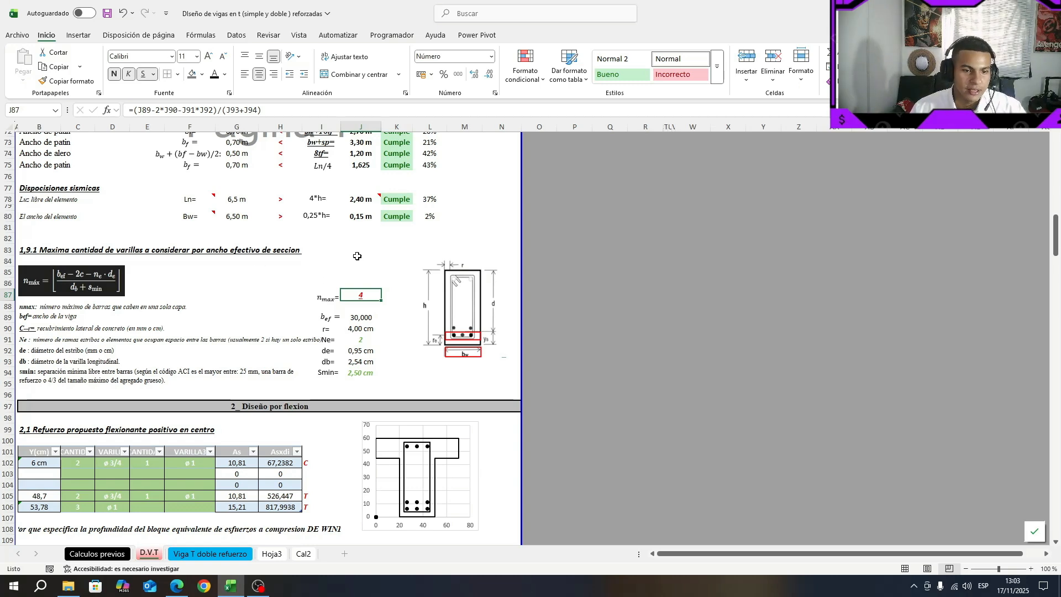
left_click(359, 339)
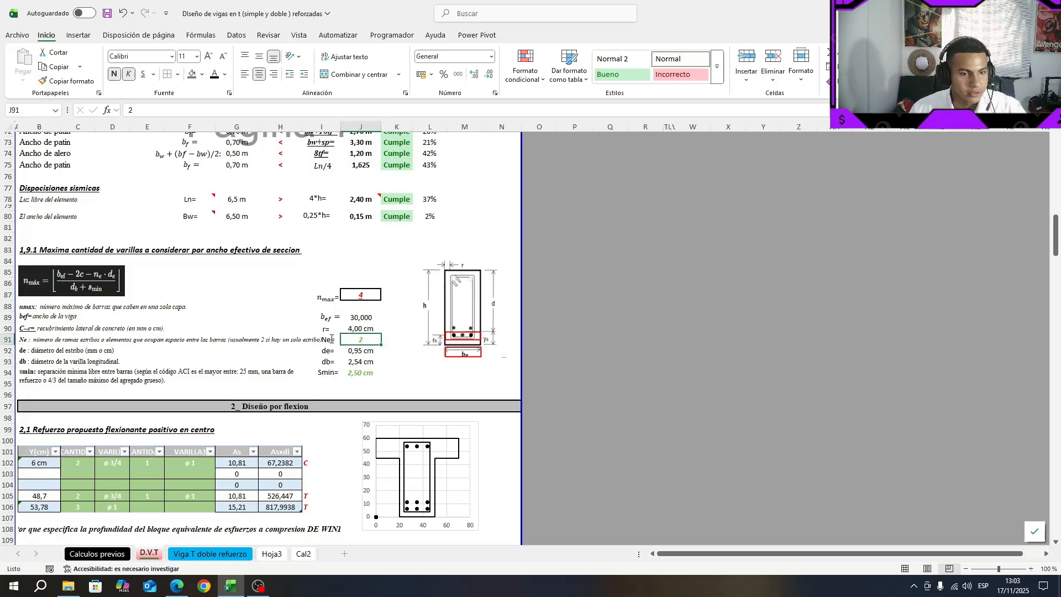
key("Print")
left_click_drag(426, 248, 502, 381)
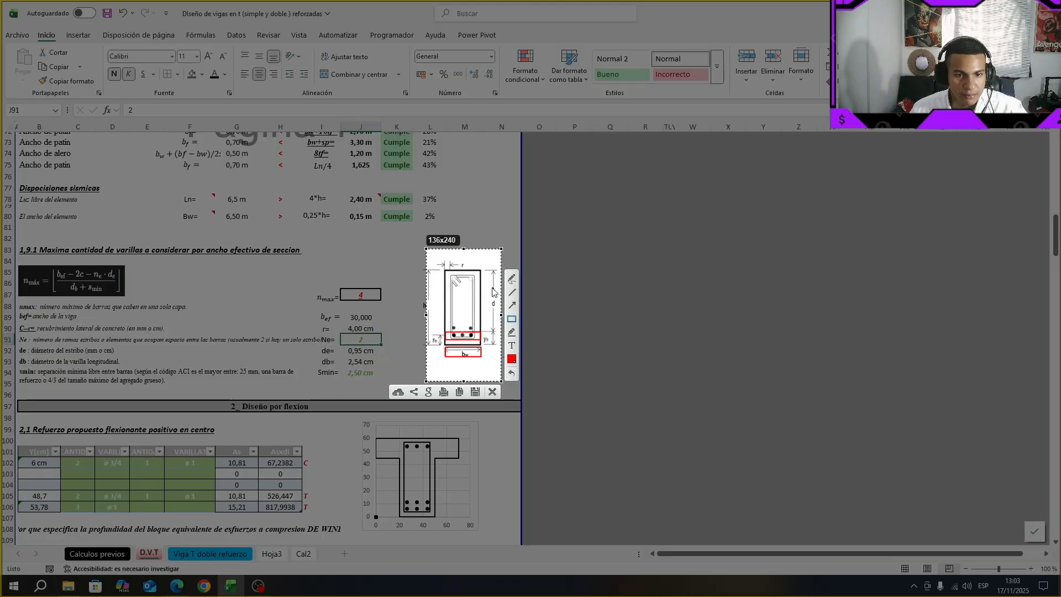
left_click_drag(452, 276, 475, 338)
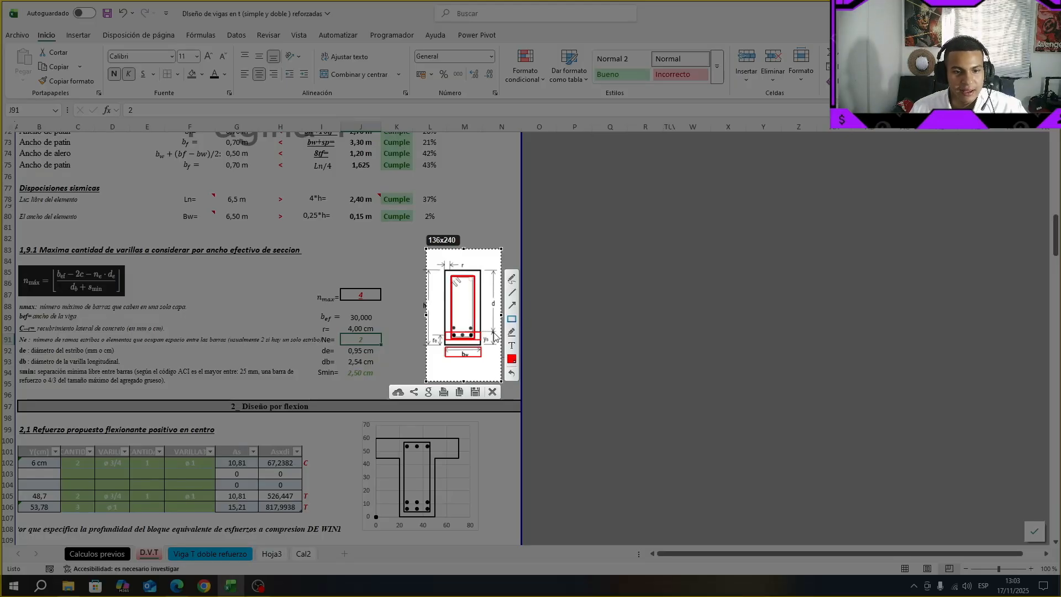
Switch the markup colour to purple, add a horizontal arrow below the section and a line along each stirrup leg, and close the capture
left_click(511, 359)
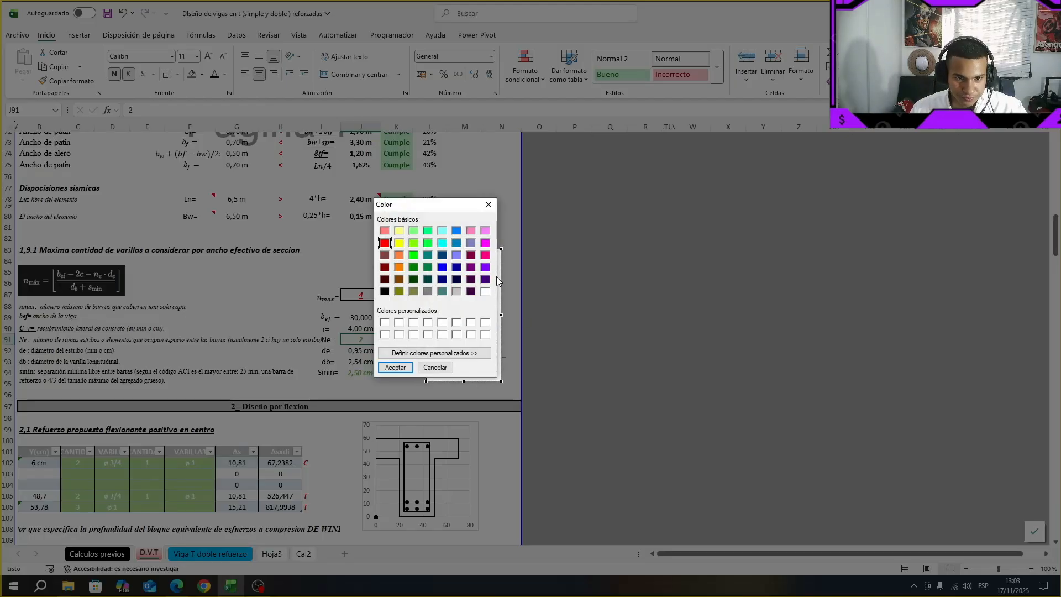
left_click(484, 275)
left_click(393, 359)
left_click(512, 306)
left_click_drag(438, 364, 490, 364)
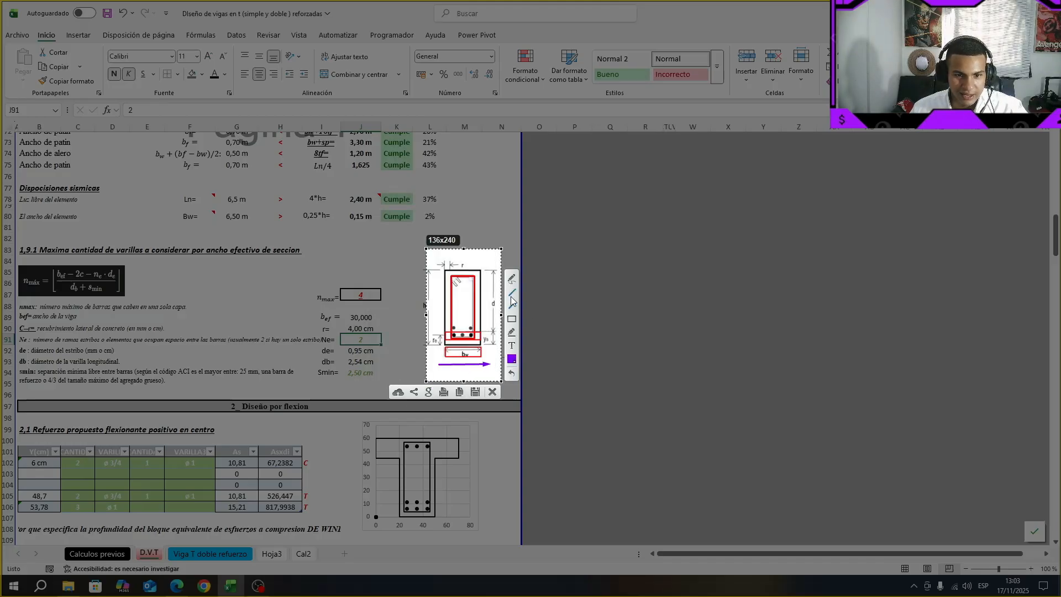
left_click_drag(474, 278, 474, 336)
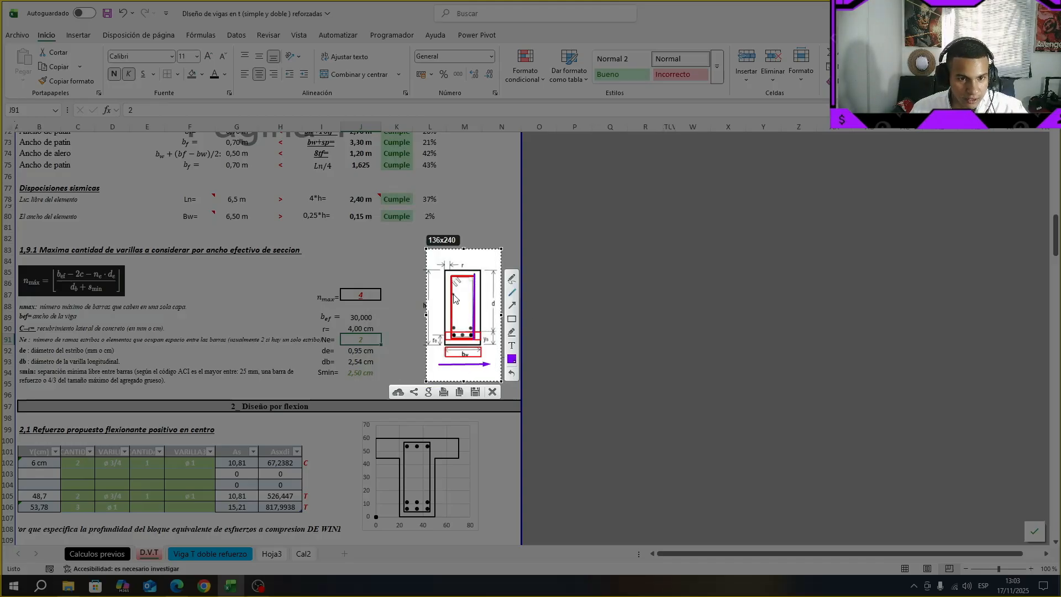
left_click_drag(454, 277, 453, 335)
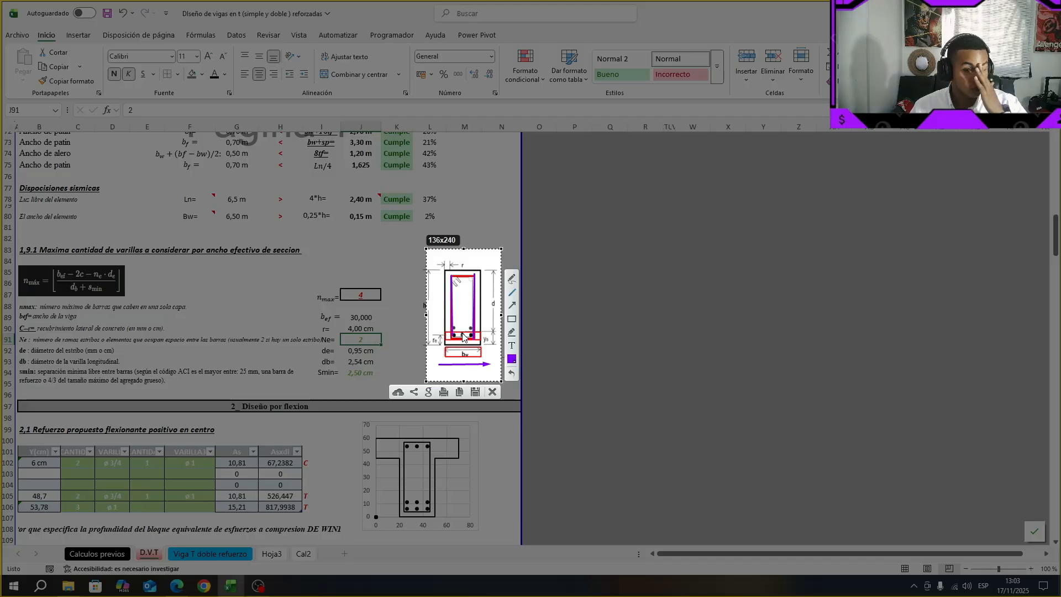
key("ctrl+c")
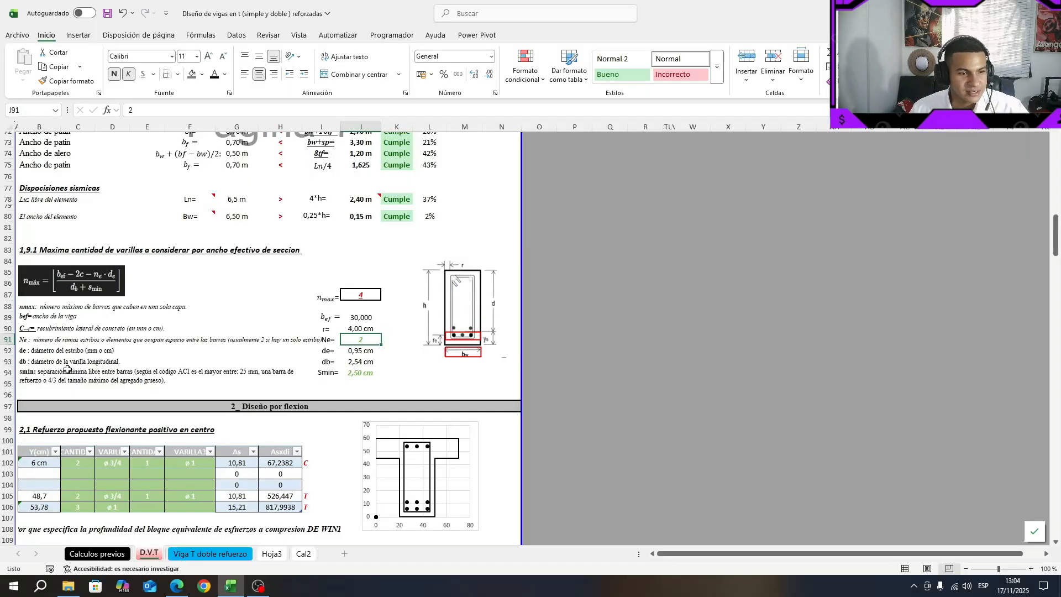
Examine the Smin value, the related value in J47 and the cells referenced by the nmax formula
left_click(60, 370)
left_click(361, 372)
scroll(363, 343, "up", 11)
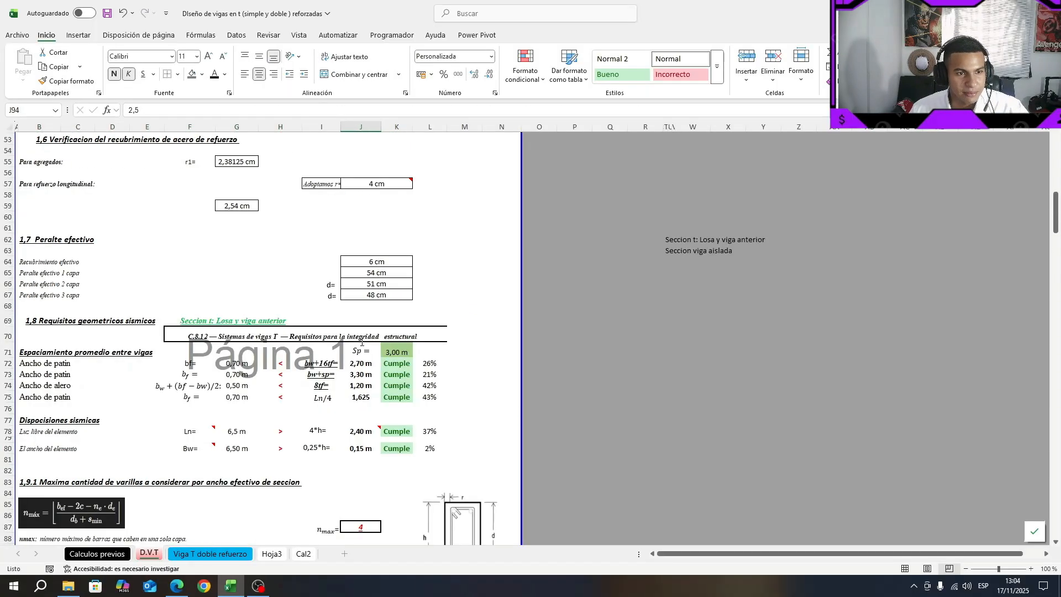
left_click(376, 237)
scroll(414, 442, "down", 9)
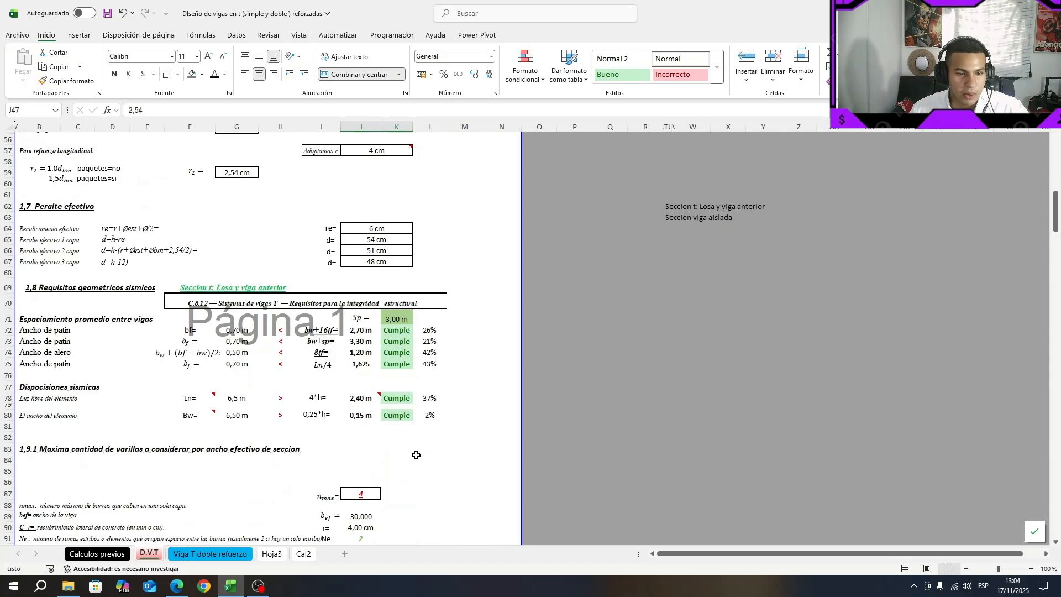
scroll(448, 376, "down", 2)
left_click(360, 330)
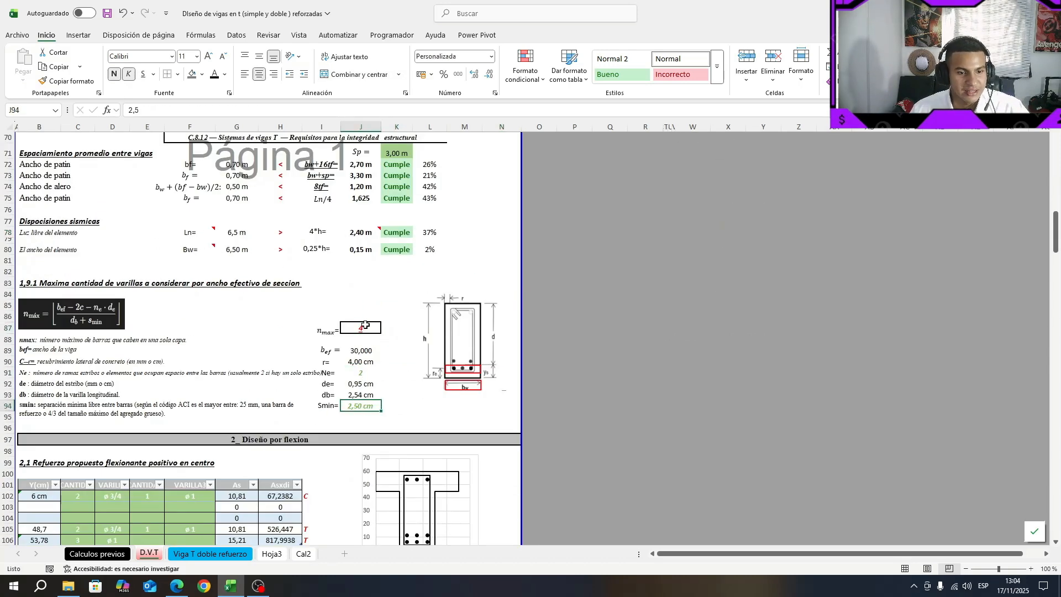
double_click(364, 327)
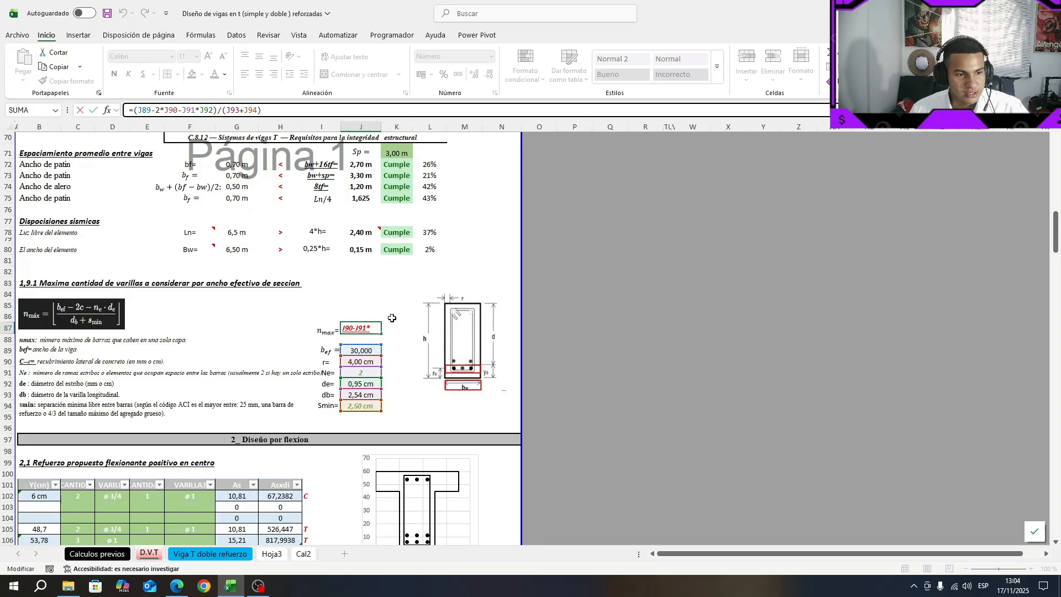
key("Escape")
left_click(391, 309)
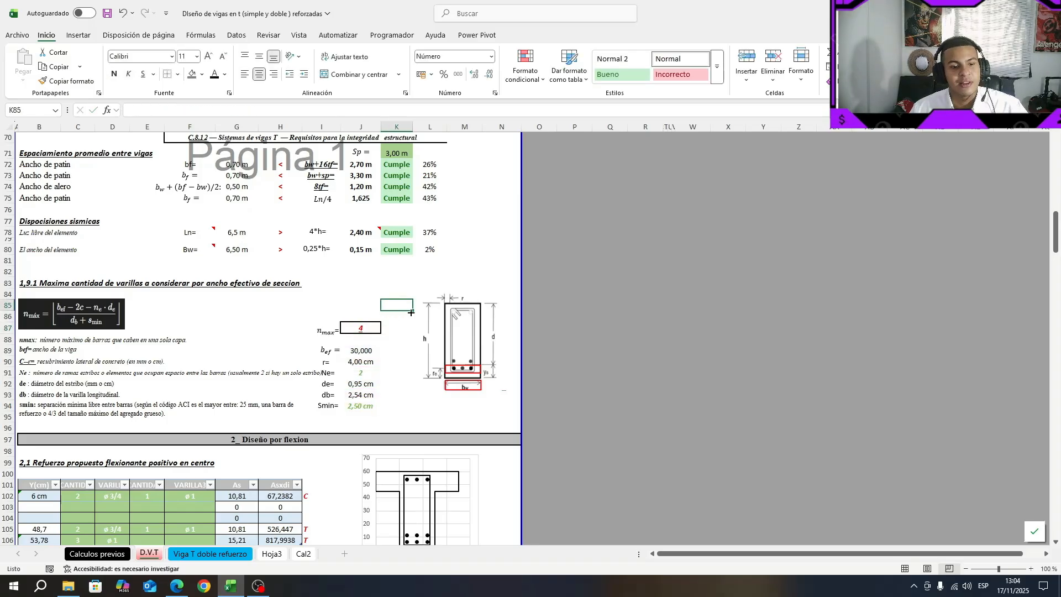
scroll(420, 339, "down", 3)
left_click_drag(77, 396, 188, 436)
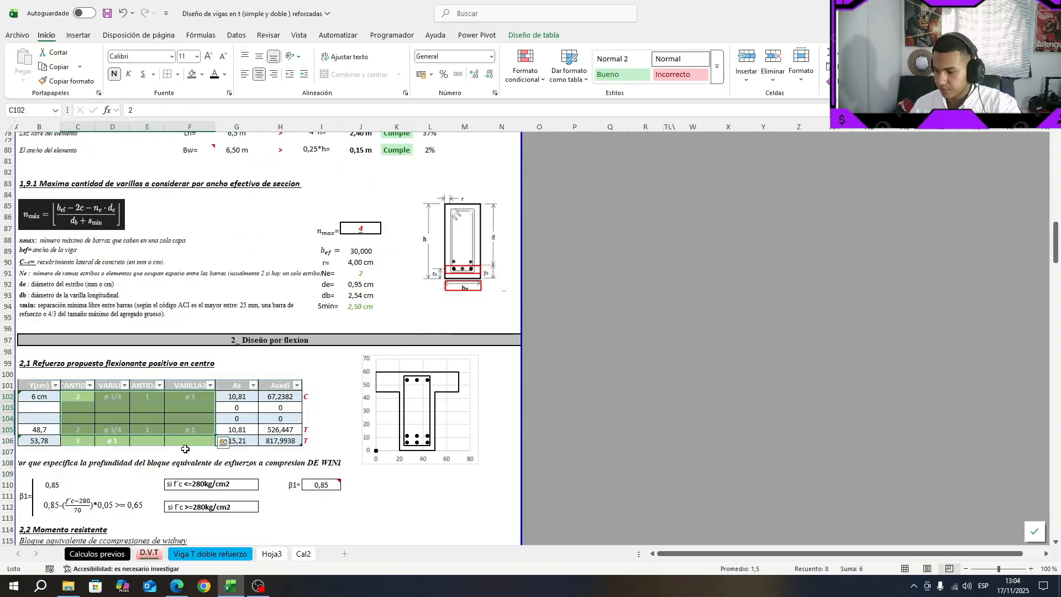
key("F12")
key("F1")
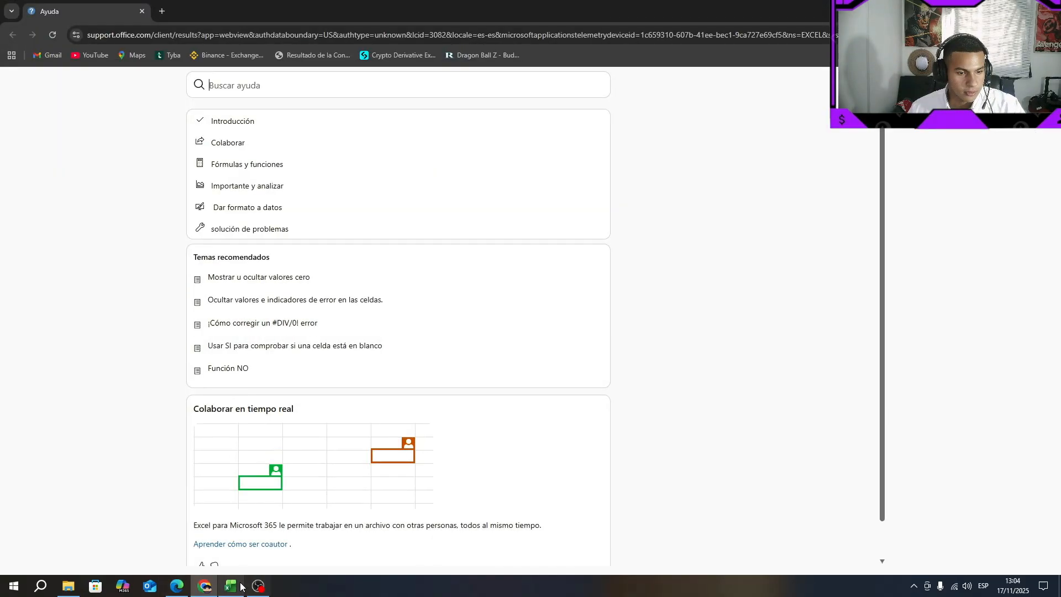
left_click(232, 585)
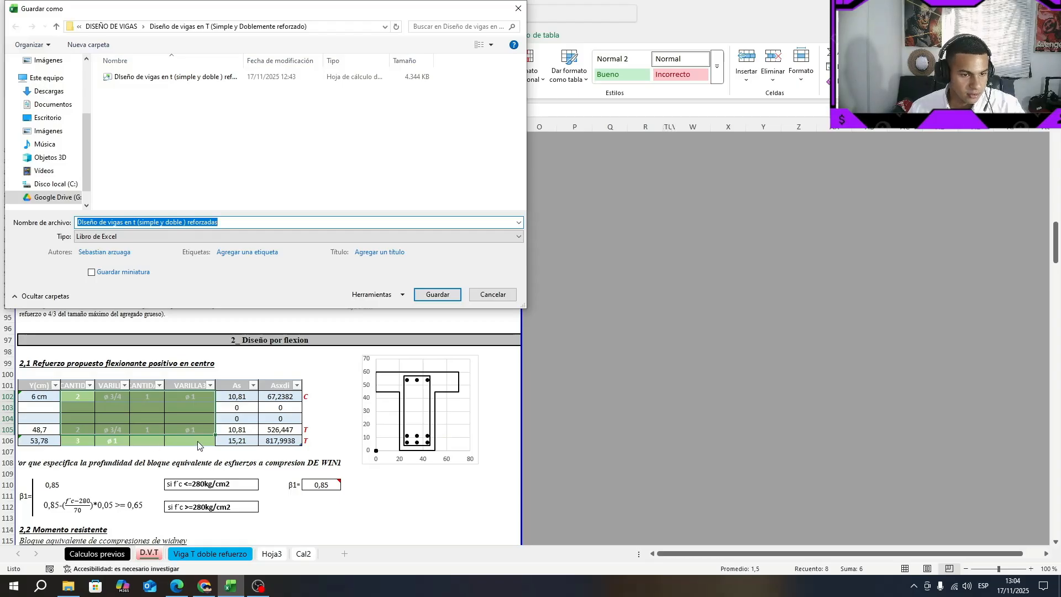
left_click(511, 294)
Clear all bar quantities and bar sizes from C102:F106 in the positive flexural reinforcement table
left_click_drag(190, 440, 83, 397)
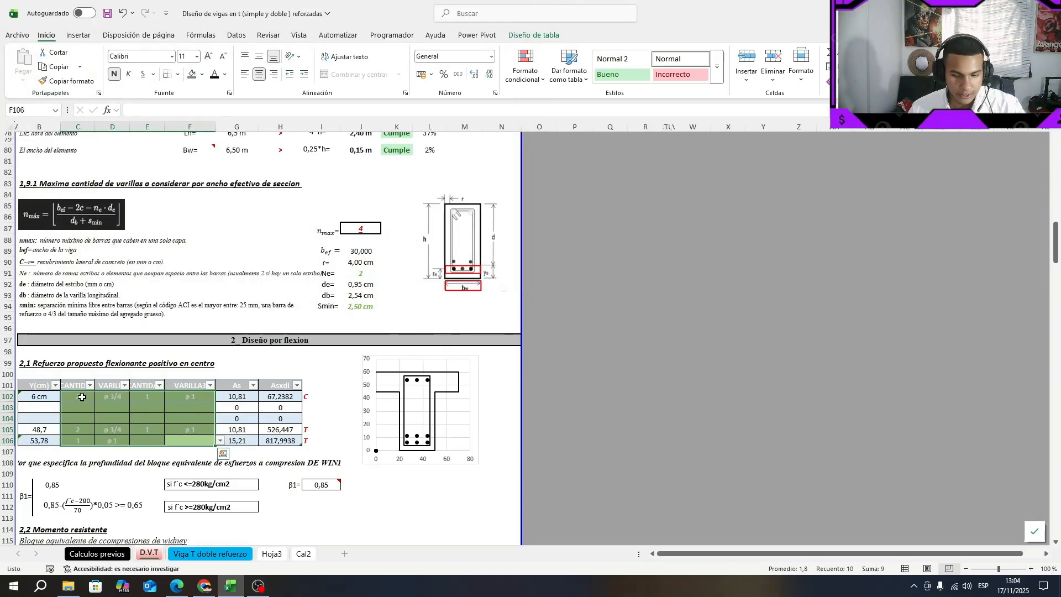
key("Delete")
left_click(114, 418)
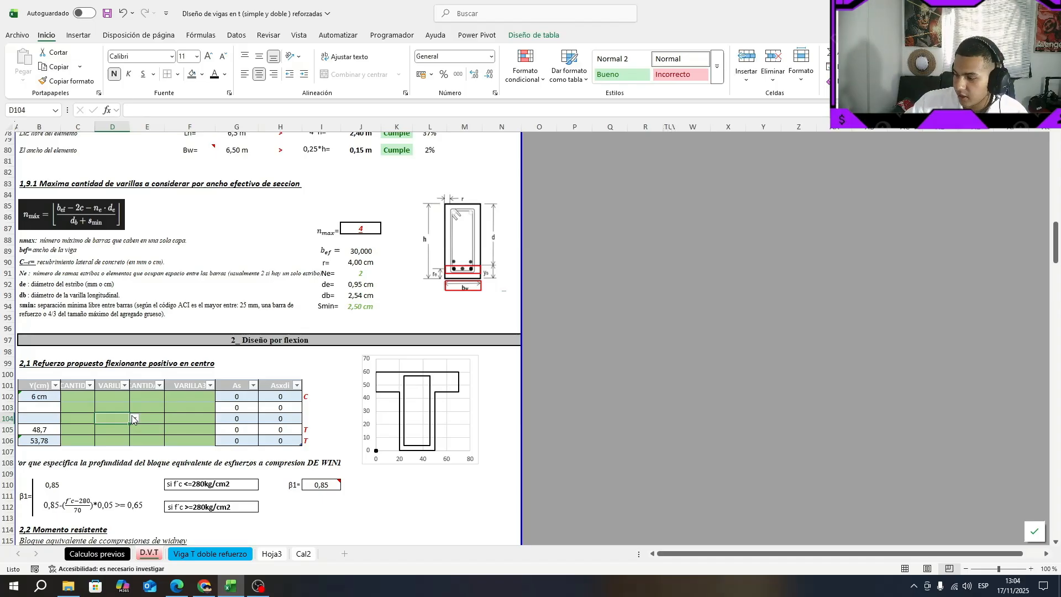
Review the sheet from the input data through the section 1,8 checks, and return to the section 2,1 reinforcement table
left_click(69, 362)
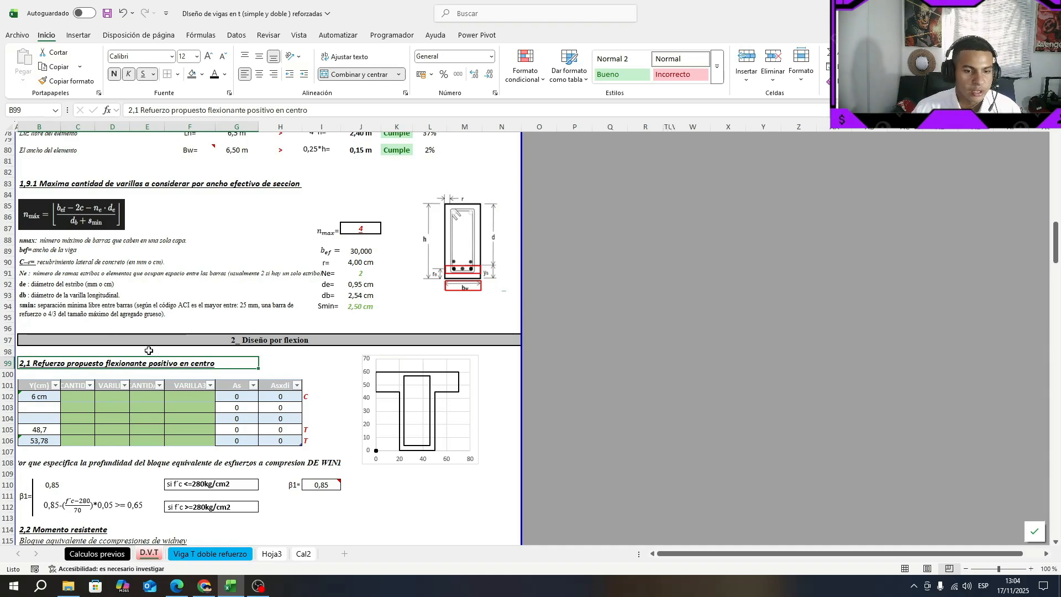
scroll(360, 507, "up", 20)
scroll(387, 431, "up", 4)
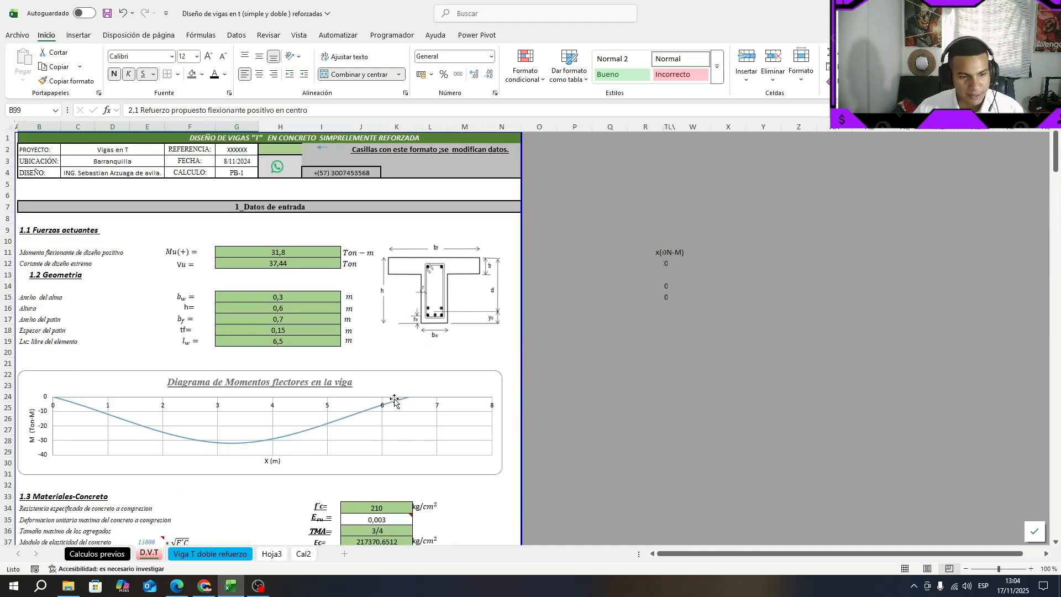
scroll(284, 429, "down", 16)
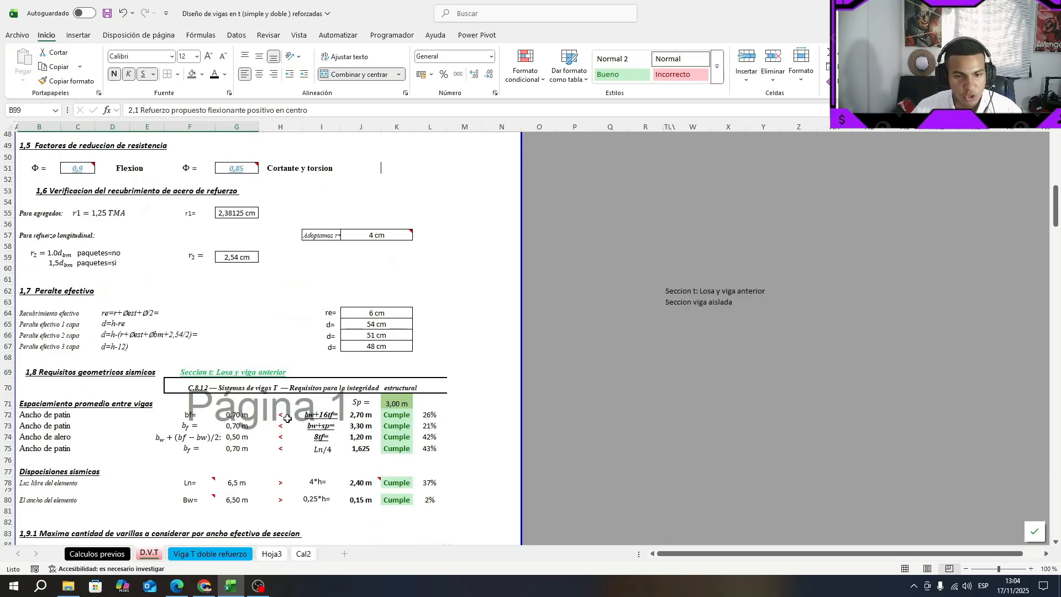
scroll(288, 418, "up", 4)
scroll(294, 415, "down", 8)
scroll(294, 414, "down", 8)
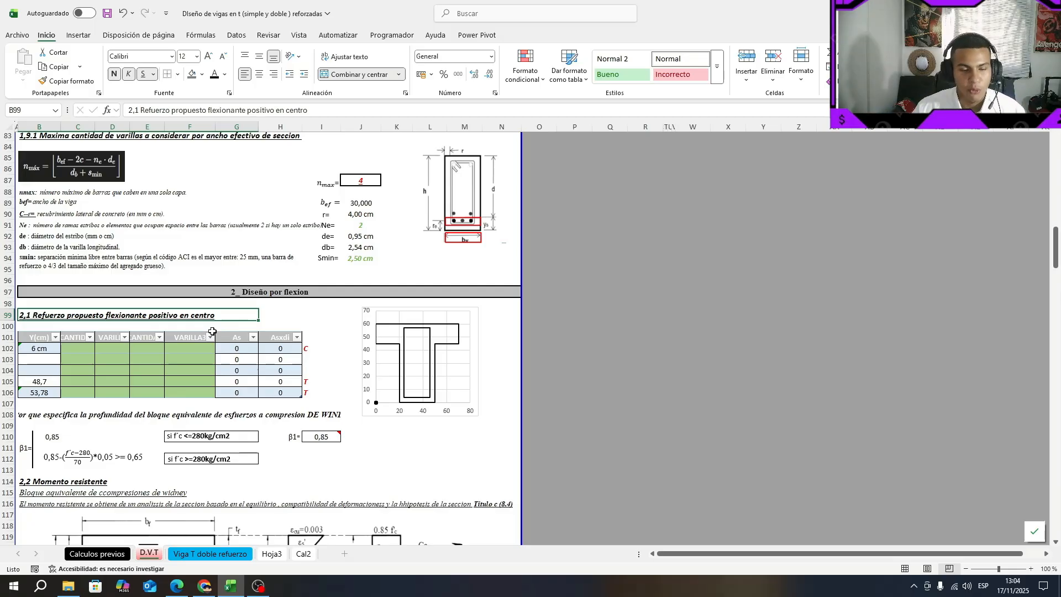
Examine the bar depth values in the Y(cm) column and the stirrup outline series in the T-section chart
left_click(58, 347)
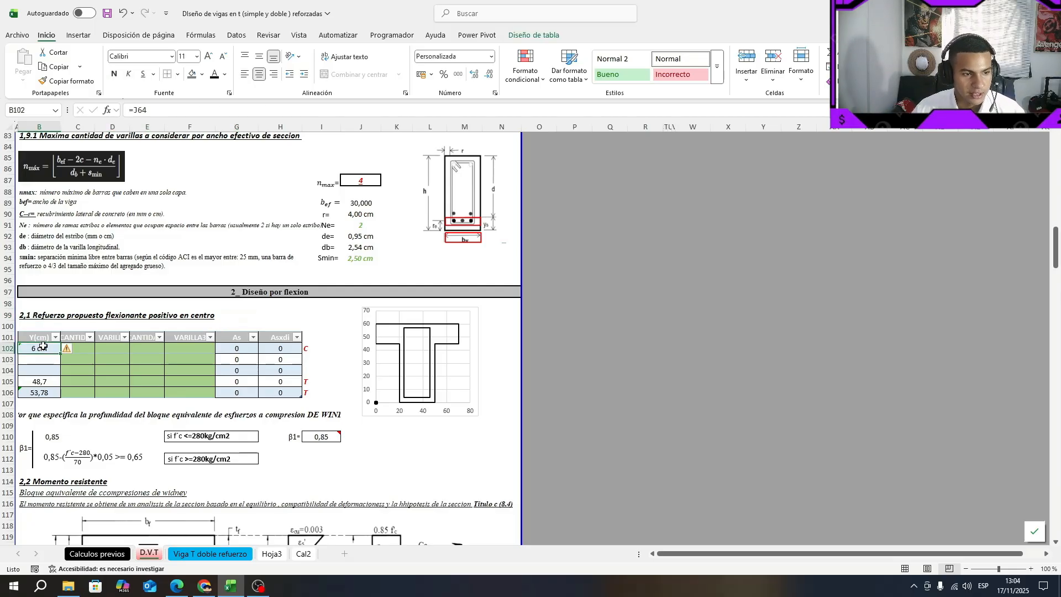
left_click(43, 382)
left_click(40, 402)
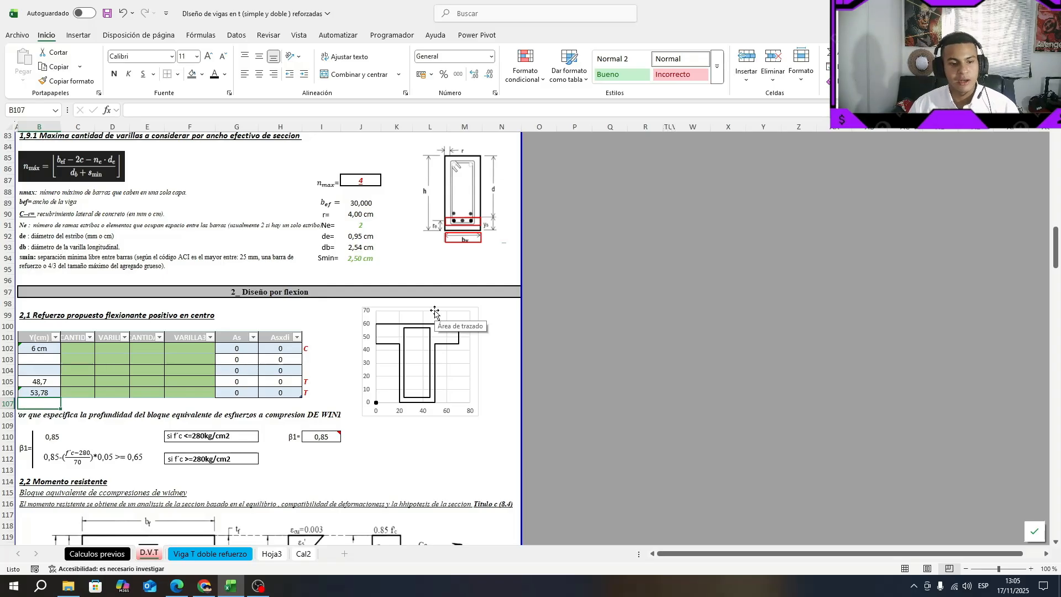
left_click(86, 394)
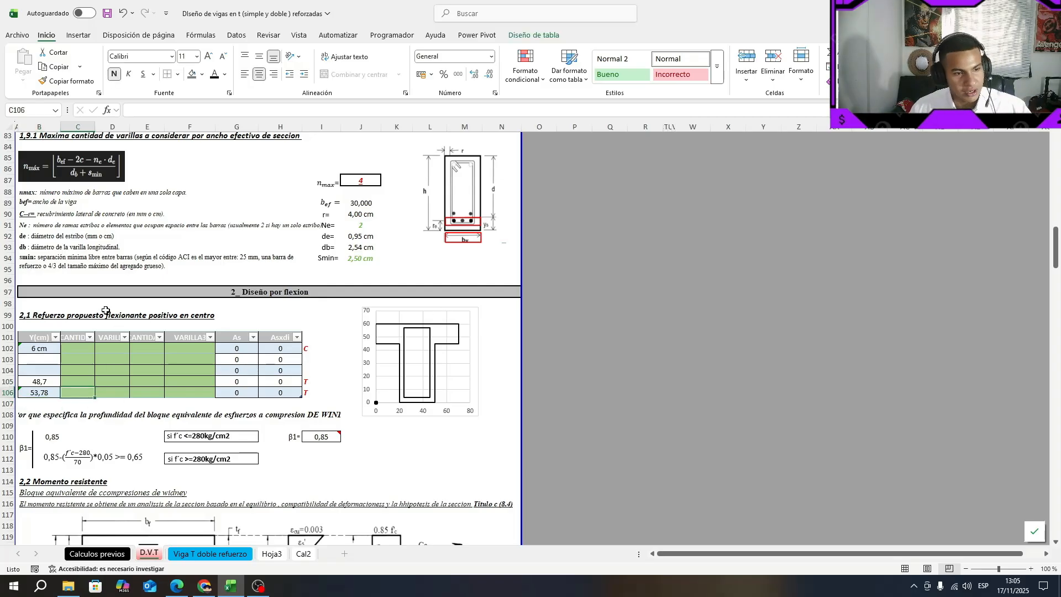
left_click(86, 347)
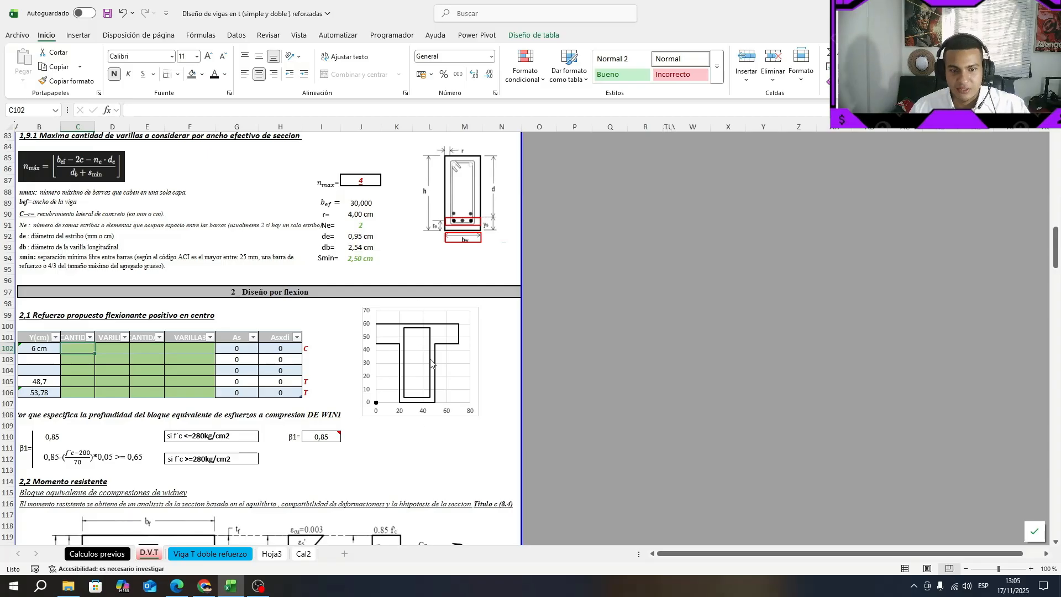
left_click(406, 349)
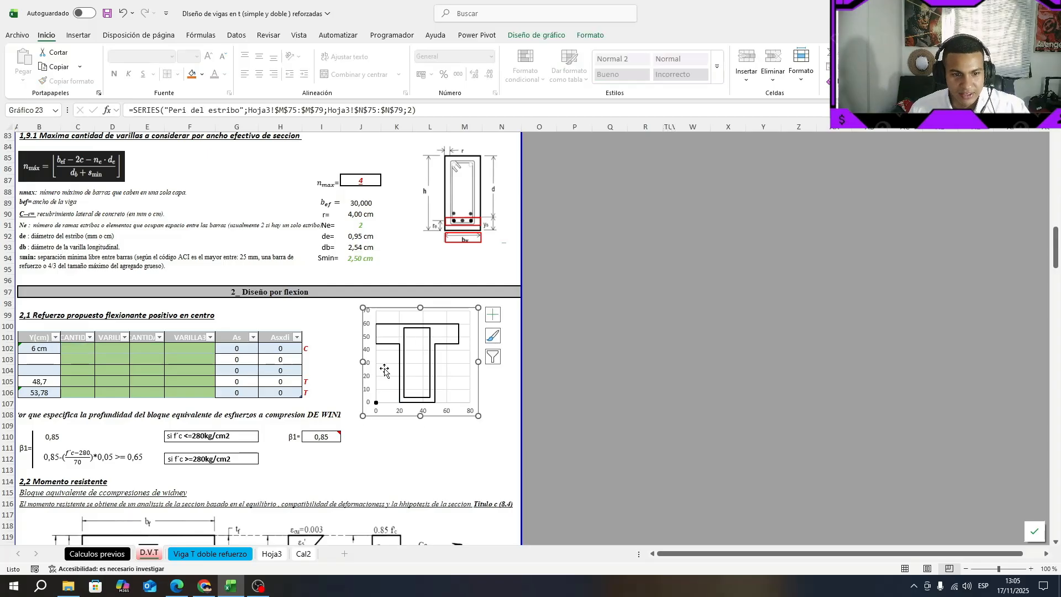
left_click(418, 339)
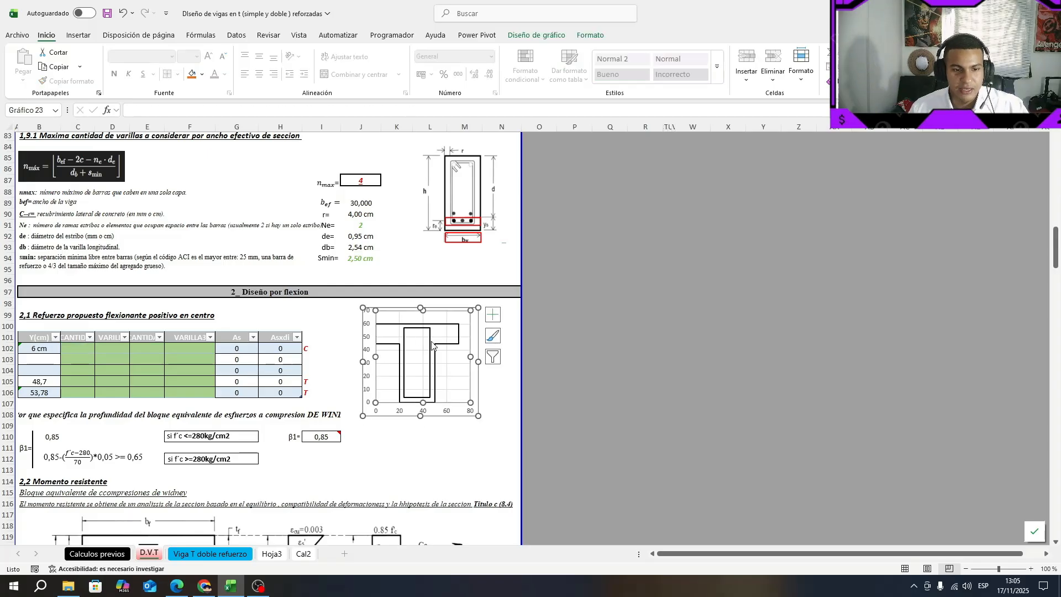
Define the compression reinforcement in row 102 as 2 ø 3/4 bars plus 1 ø 1 bar
left_click(87, 349)
type("2")
left_click(128, 348)
left_click(135, 348)
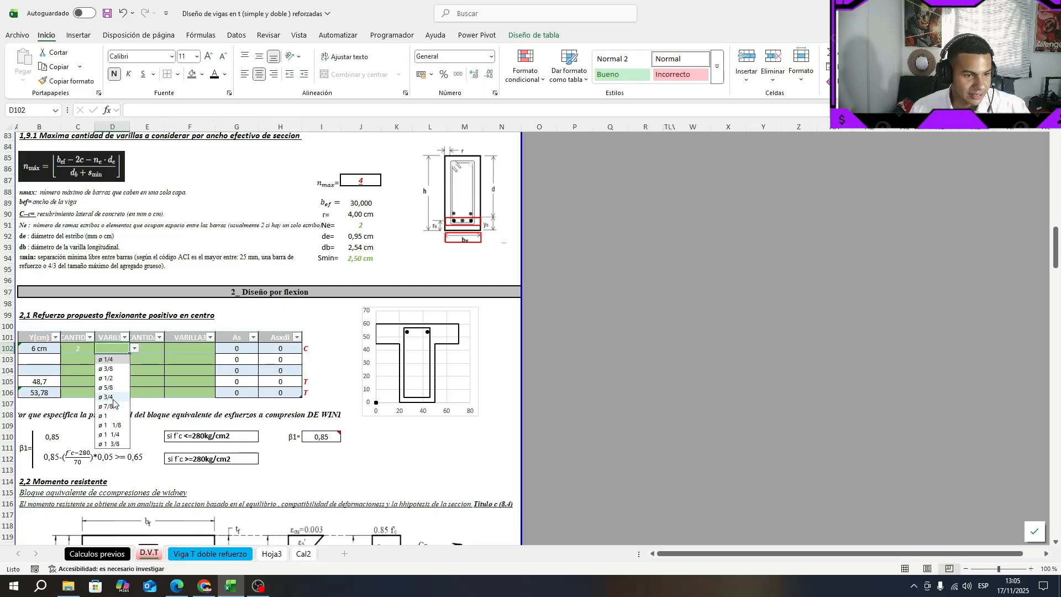
left_click(108, 396)
left_click(157, 345)
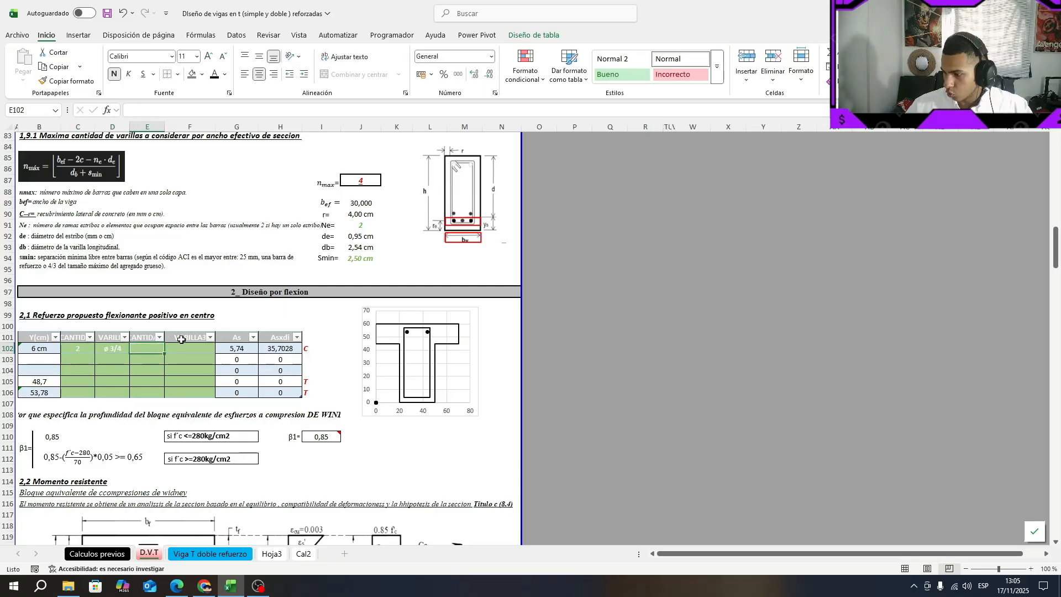
type("1")
key("Tab")
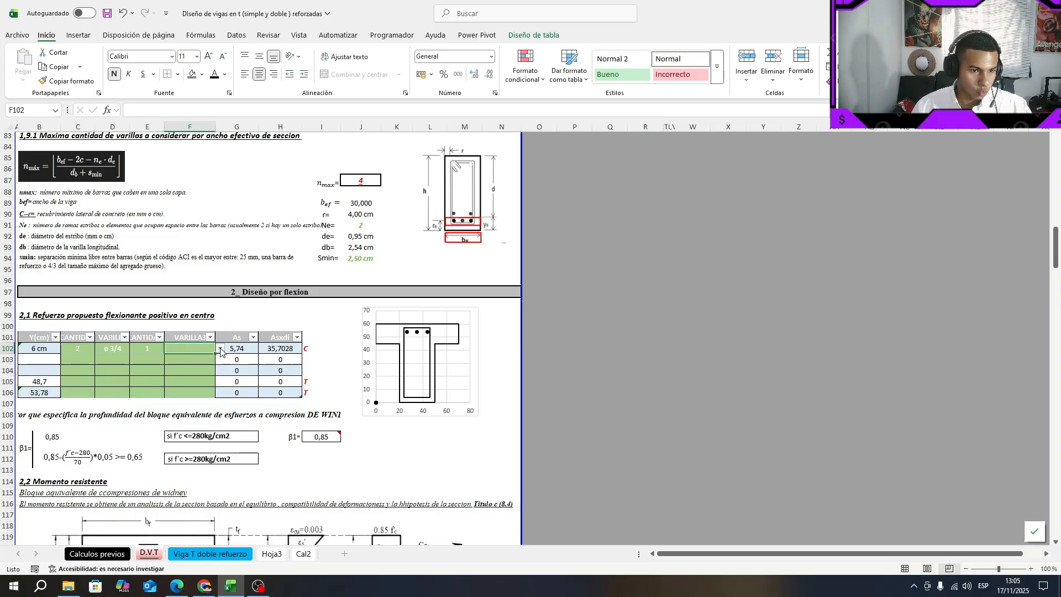
left_click(220, 348)
left_click(188, 414)
left_click(436, 458)
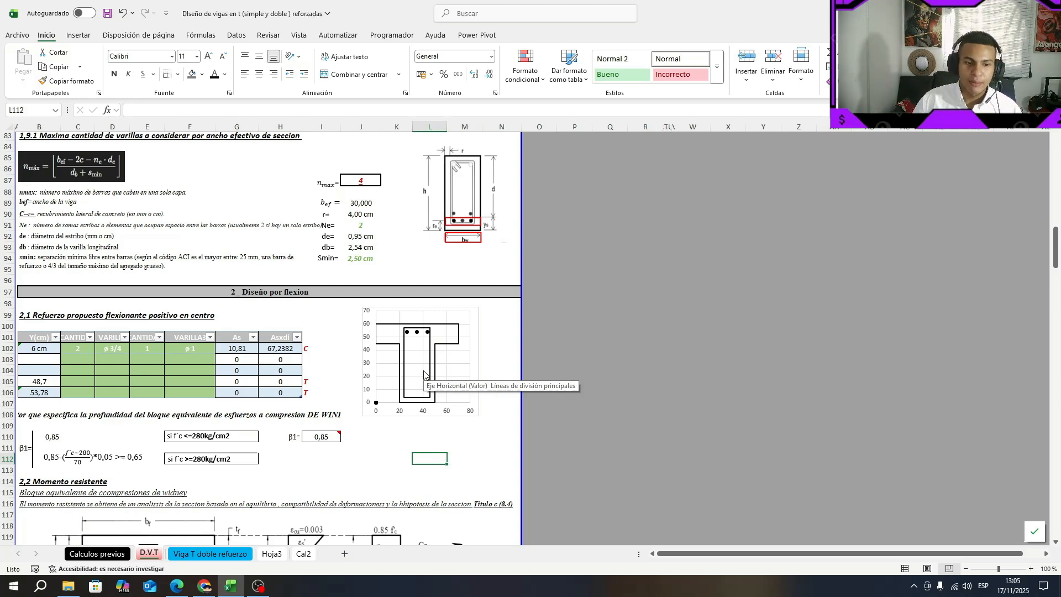
Define the upper tension layer in row 105 as 2 ø 3/4 bars plus 1 ø 1 bar
left_click(173, 379)
left_click(72, 379)
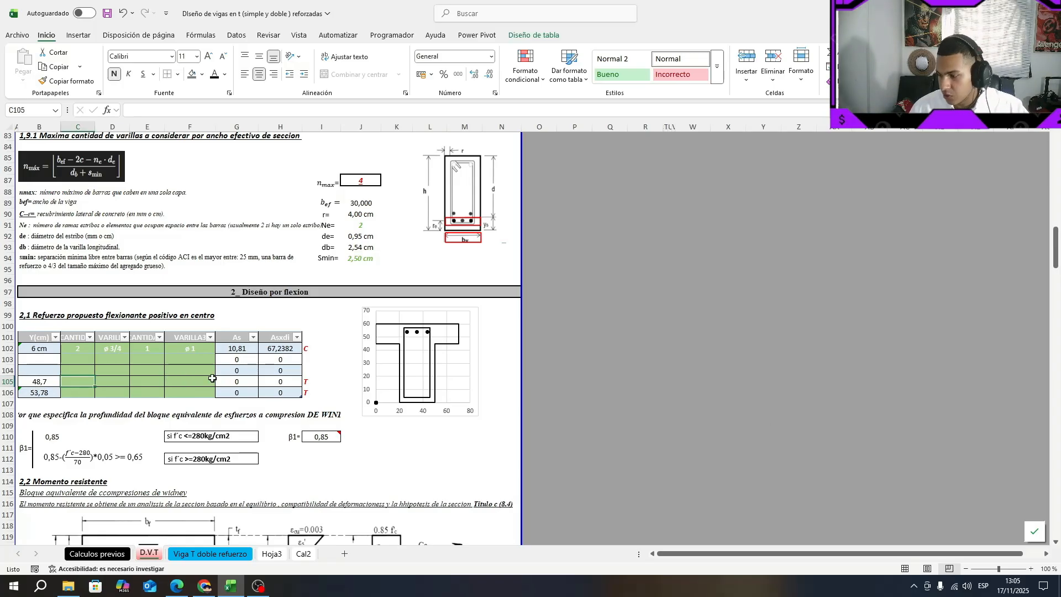
type("2")
key("Tab")
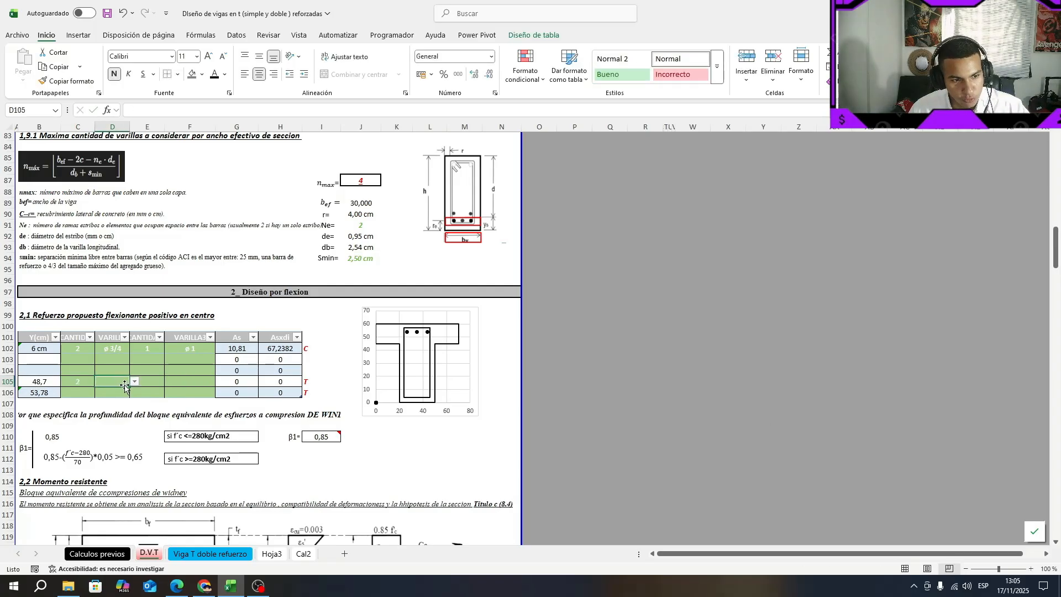
left_click(134, 381)
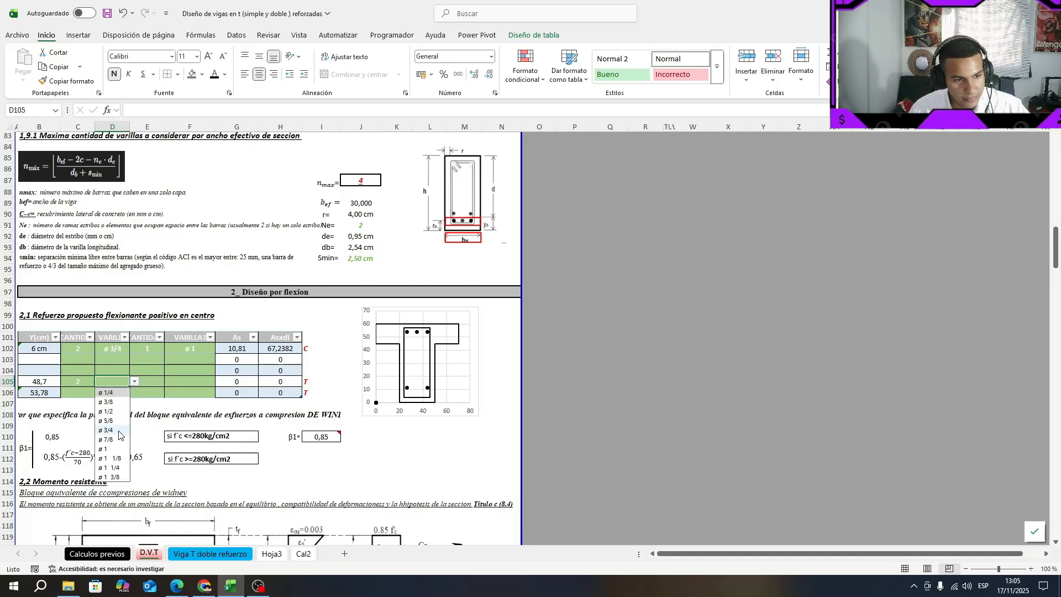
left_click(110, 431)
key("Tab")
type("1")
key("Tab")
key("alt+Down")
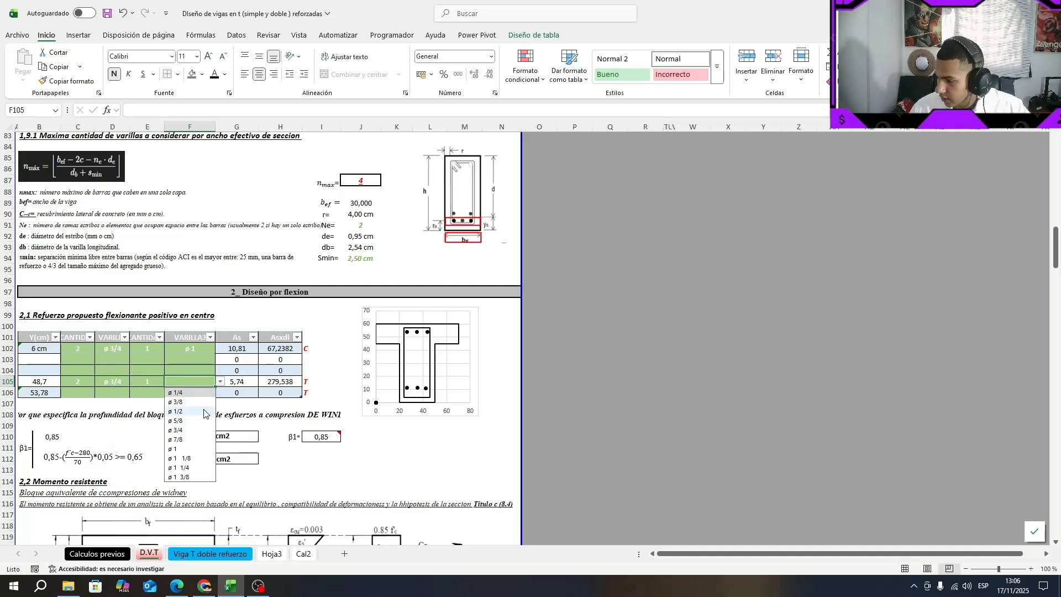
left_click(174, 448)
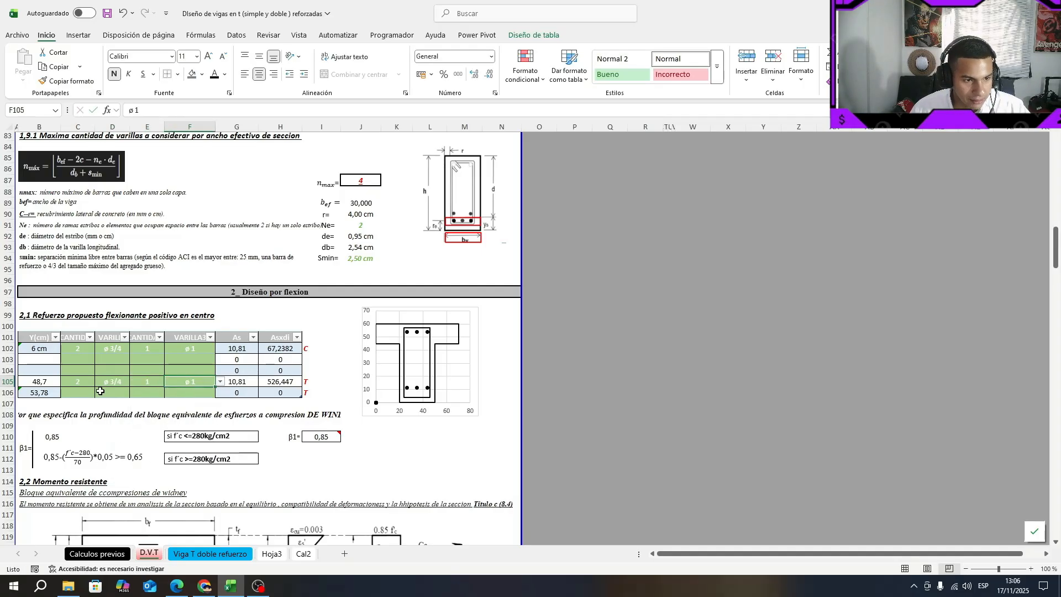
Define the lowest tension layer in row 106 as 3 ø 1 bars and save the workbook
left_click(94, 393)
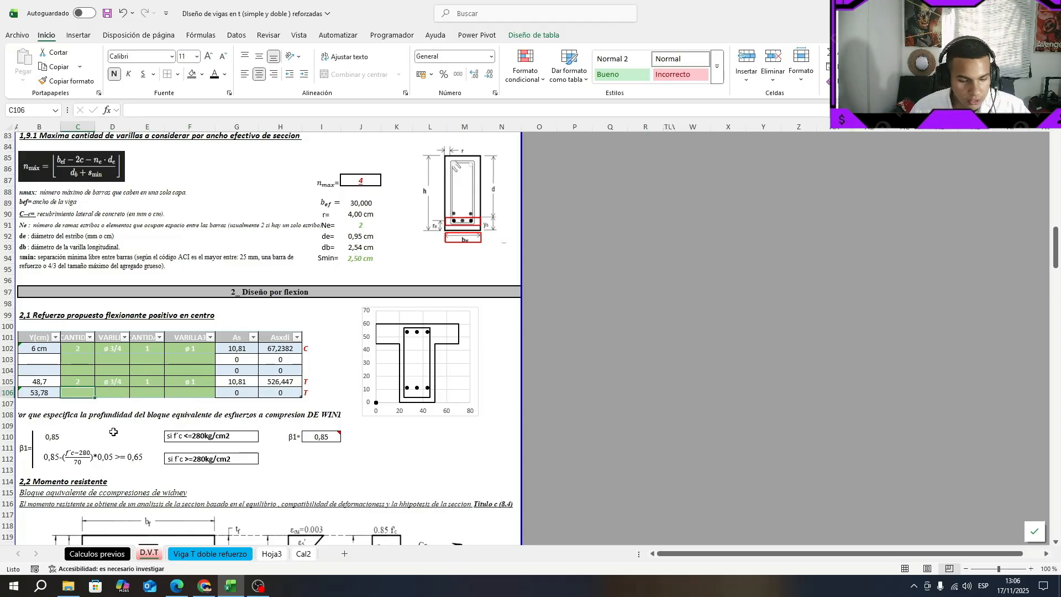
type("3")
key("Tab")
left_click(134, 392)
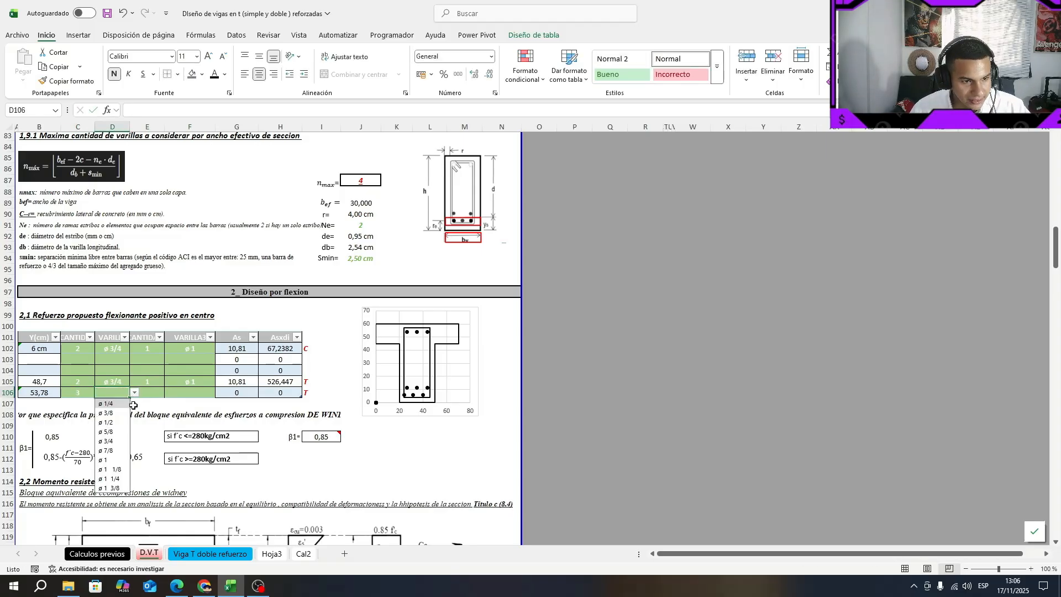
left_click(103, 460)
left_click(393, 460)
left_click(436, 481)
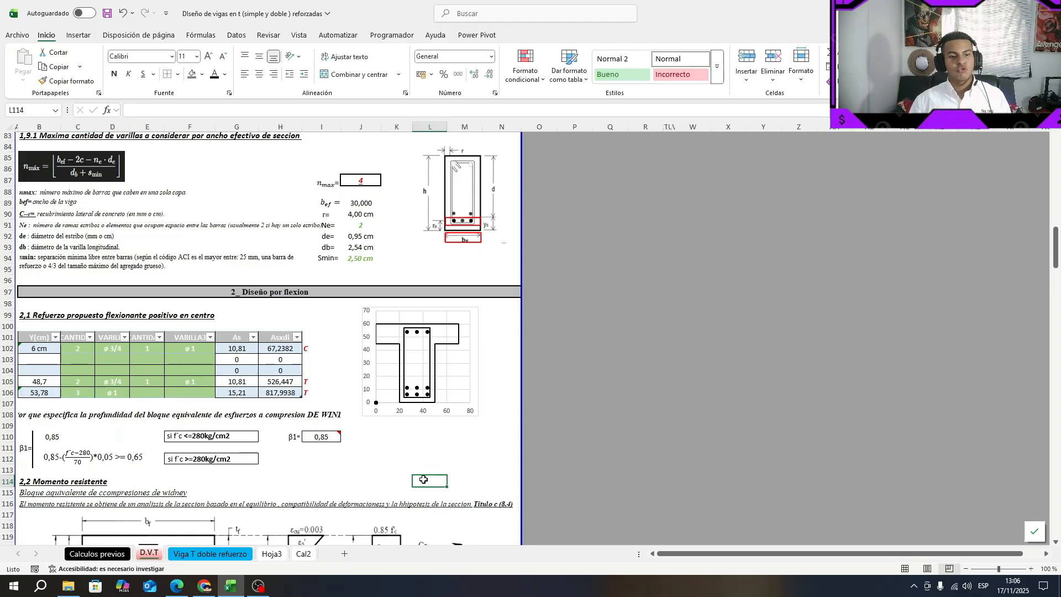
key("ctrl+s")
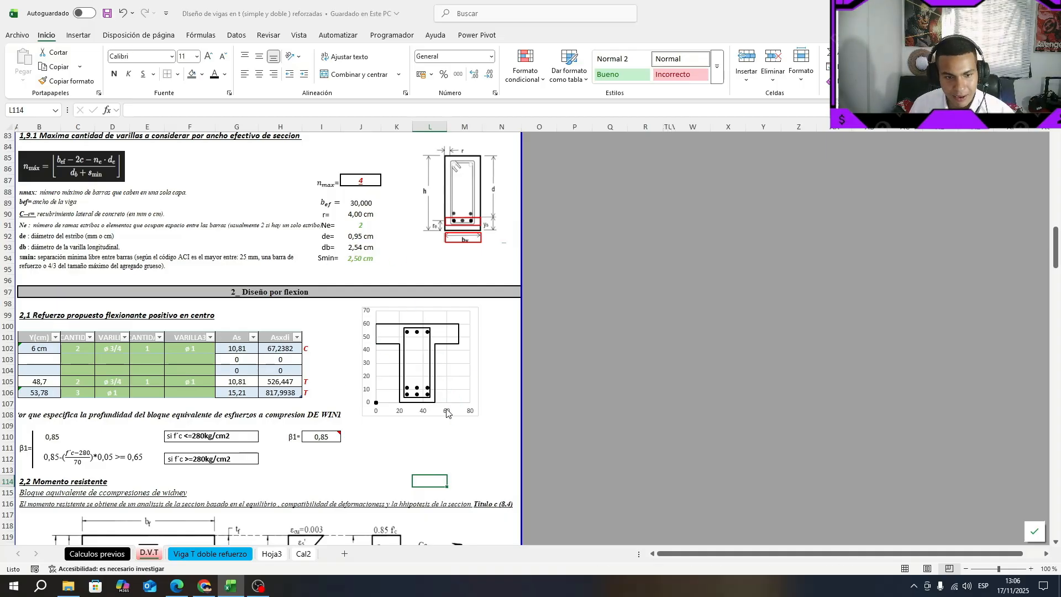
Enlarge the T-section chart beside the positive reinforcement table so it extends down to about row 111
left_click(463, 411)
left_click_drag(463, 412, 498, 443)
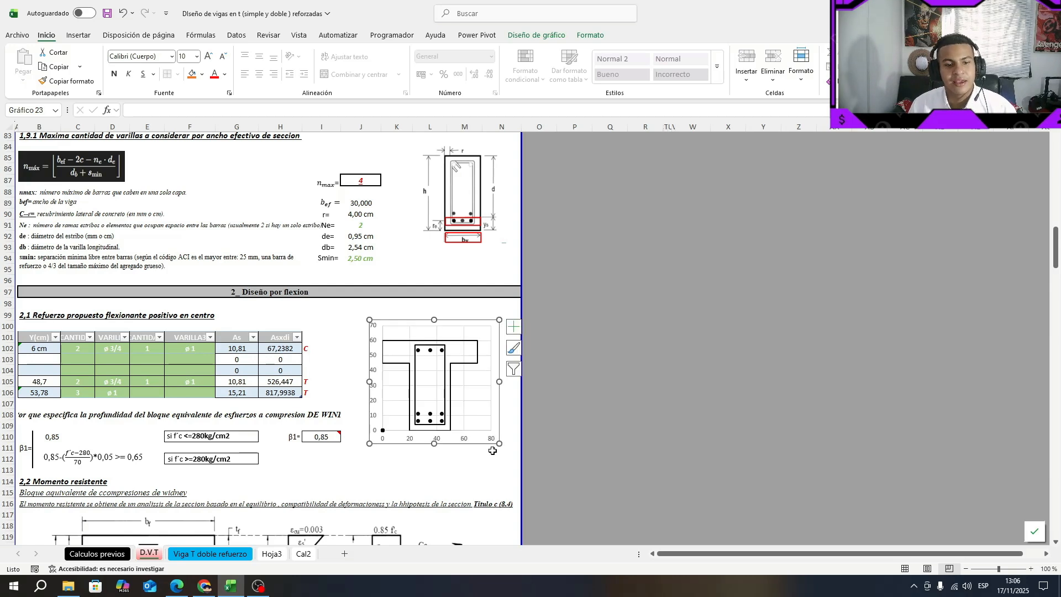
left_click(480, 473)
Merge the stress block factor heading over B108:J109, centre it vertically, wrap its text and reduce its font size
scroll(389, 457, "down", 3)
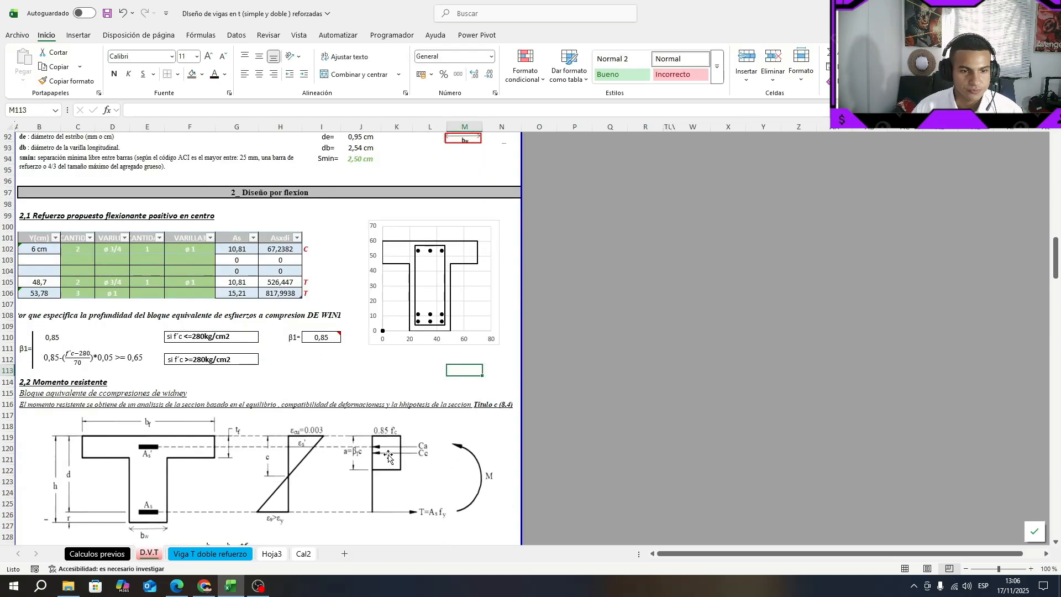
left_click(283, 316)
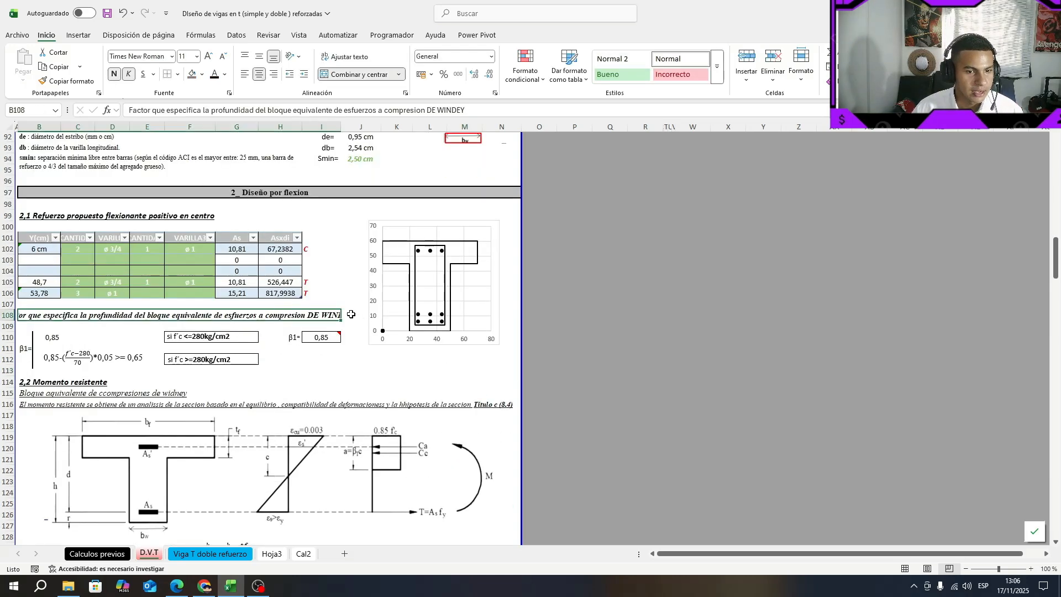
left_click_drag(351, 314, 331, 326)
left_click(354, 76)
left_click(354, 76)
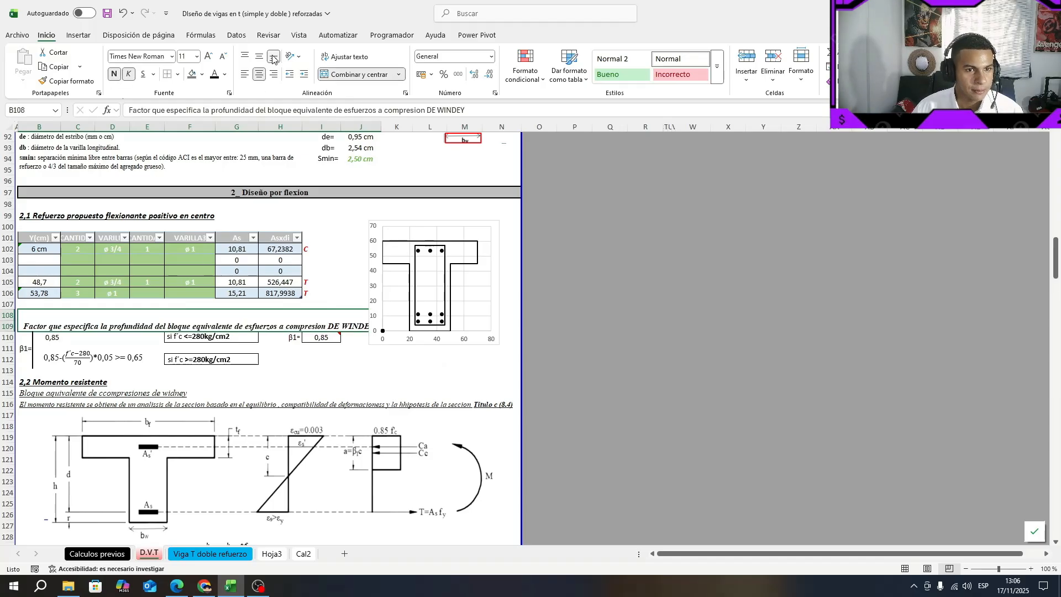
left_click(259, 56)
left_click(346, 56)
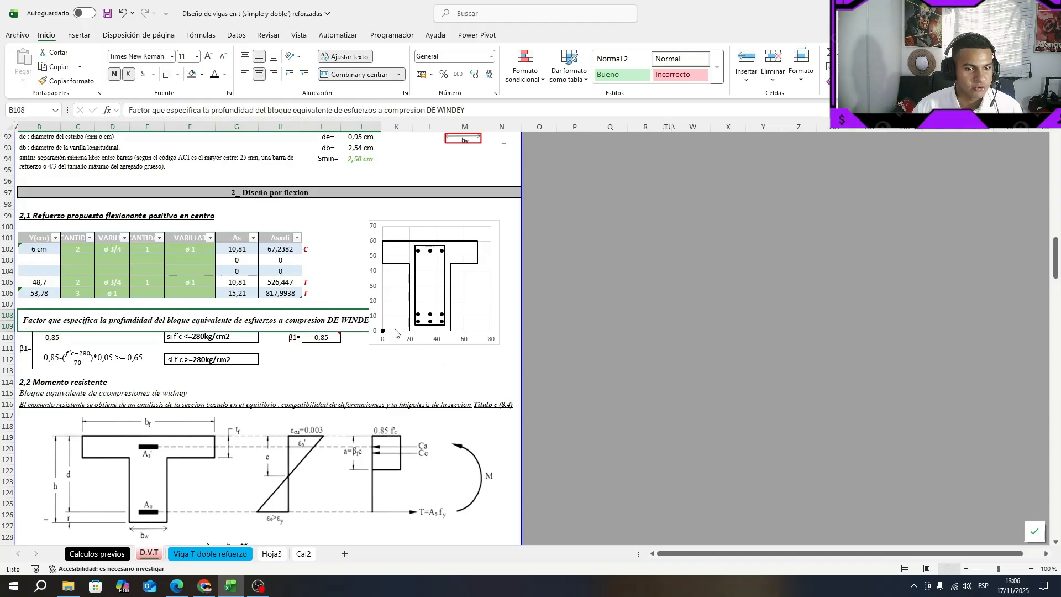
left_click(223, 56)
left_click(223, 56)
left_click(360, 359)
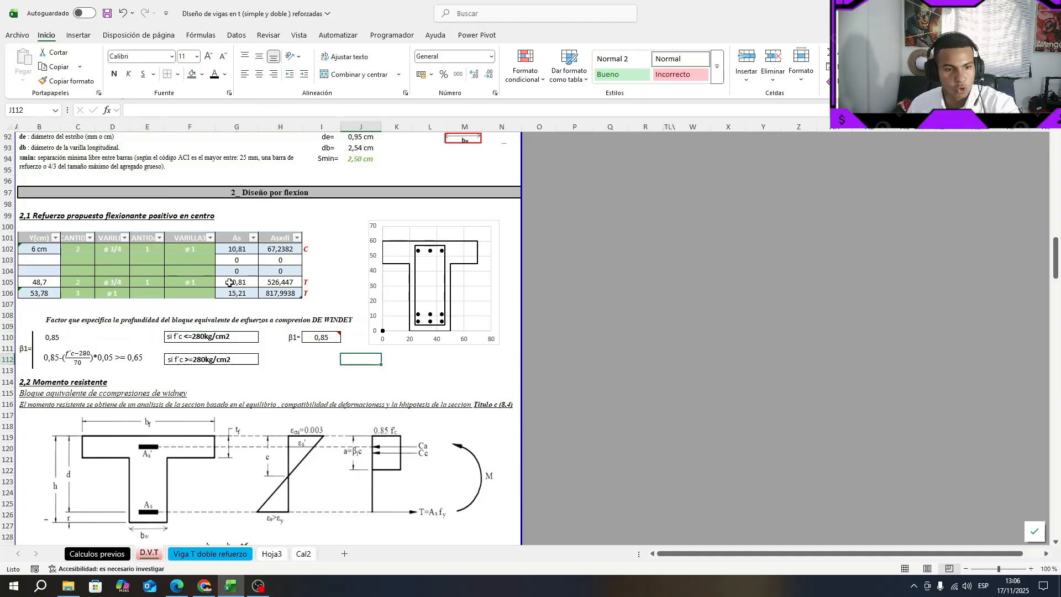
Capture the β1 factor block, circle 0,85 and 0,05, underline the f'c limits and 0,65, mark the β1 label, and close the capture
mouse_move(321, 339)
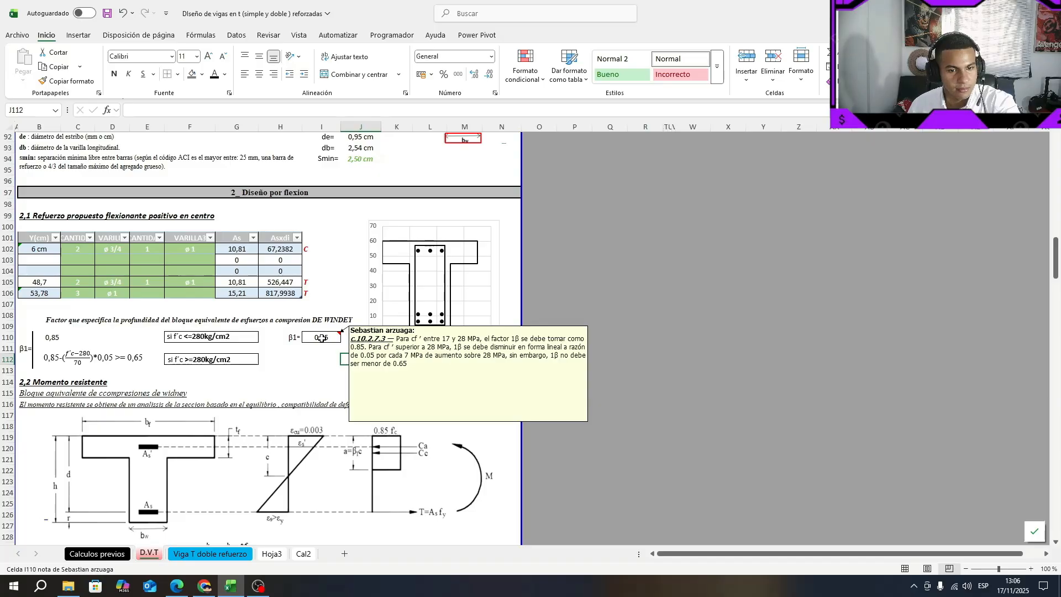
key("Print")
left_click_drag(22, 312, 348, 384)
left_click_drag(20, 349, 59, 334)
left_click(358, 283)
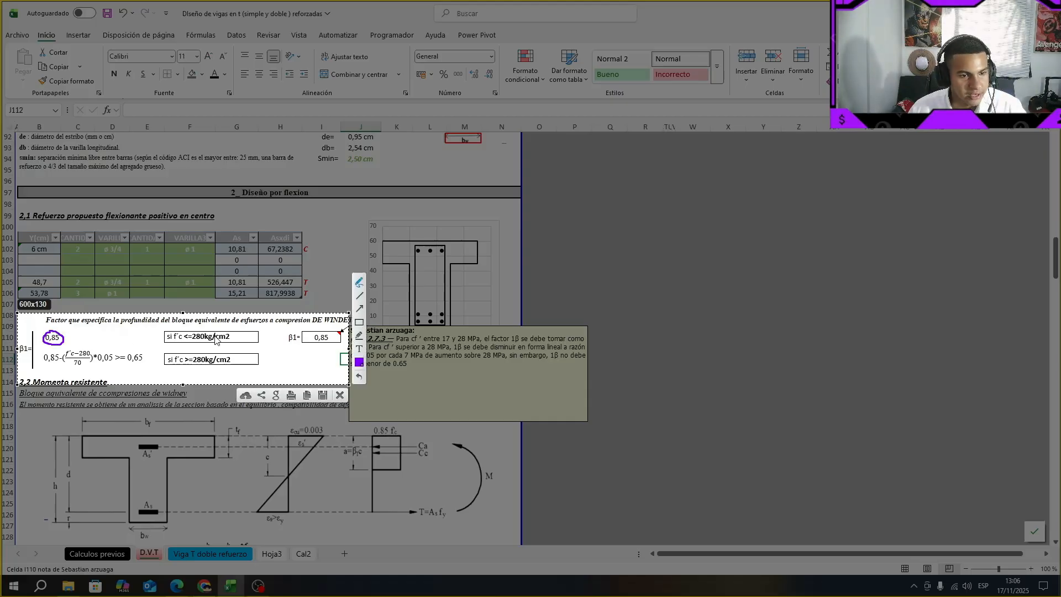
mouse_move(186, 345)
left_mouse_down()
mouse_move(224, 347)
mouse_move(197, 365)
left_mouse_up()
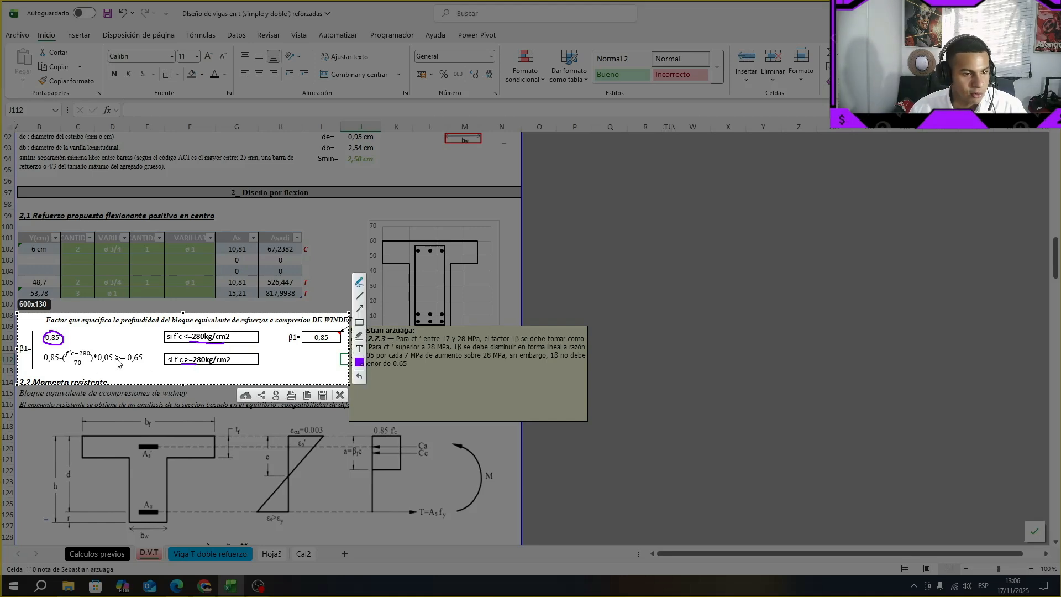
mouse_move(100, 354)
left_mouse_down()
mouse_move(105, 366)
mouse_move(113, 359)
left_mouse_up()
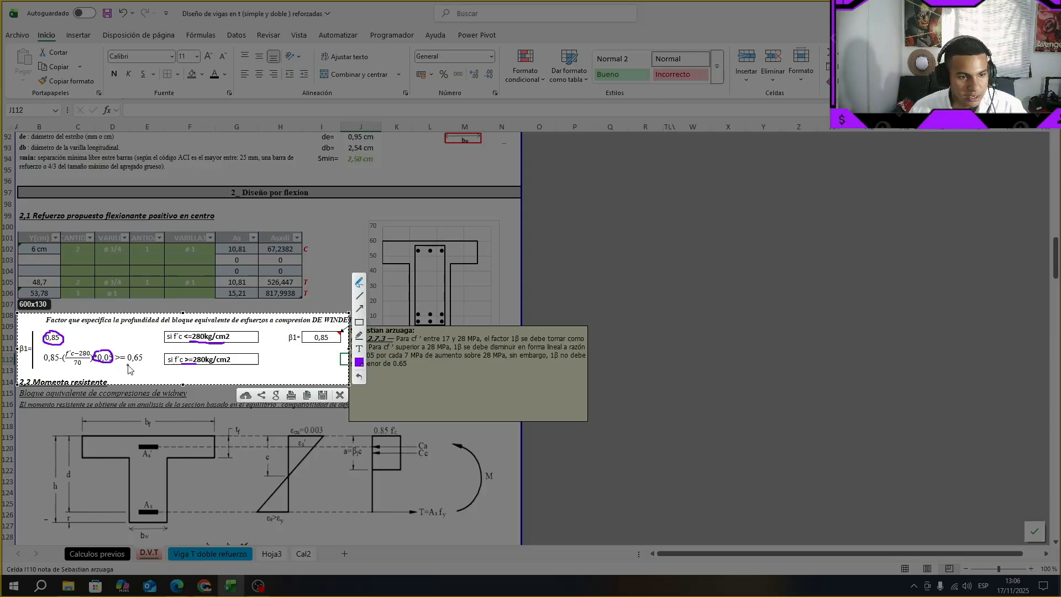
left_click_drag(129, 365, 142, 359)
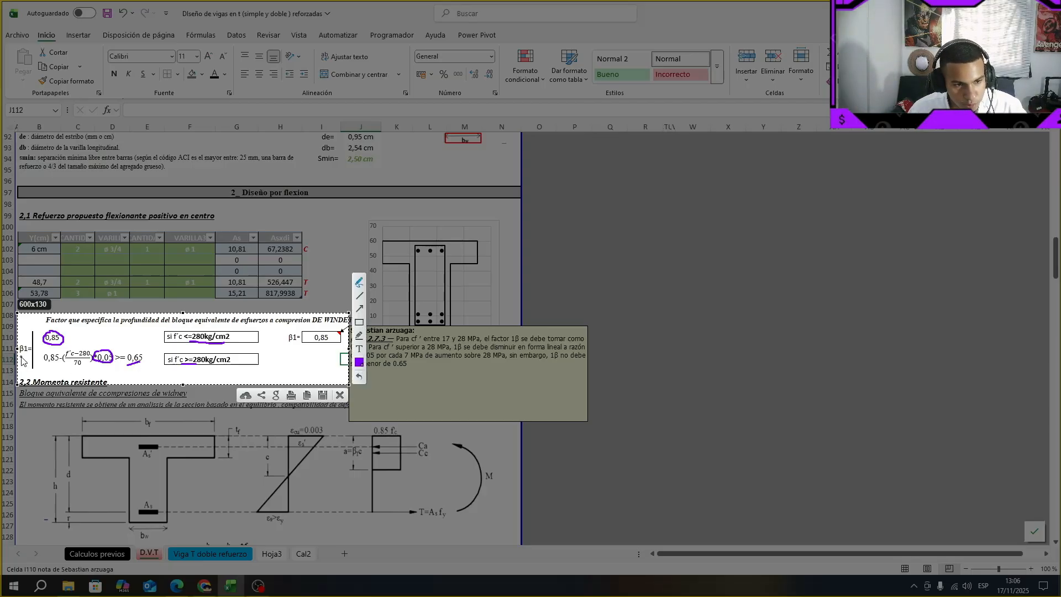
left_click_drag(21, 357, 32, 354)
key("Escape")
Capture the T-section stress diagram, circle the Cc, Ca and As' labels, trace the Cc force line, and close the capture
scroll(138, 428, "down", 4)
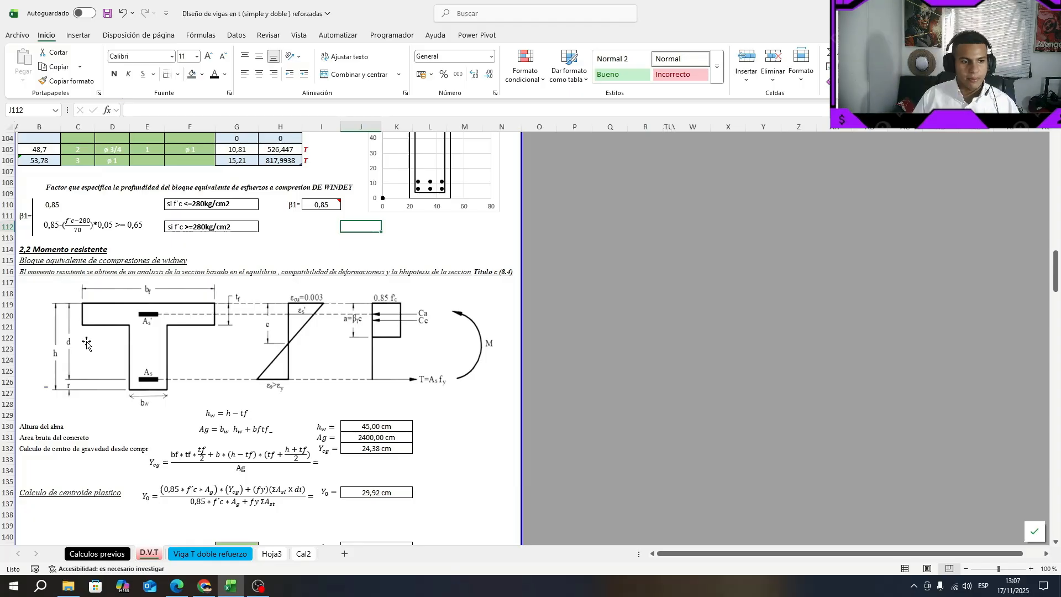
left_click(268, 333)
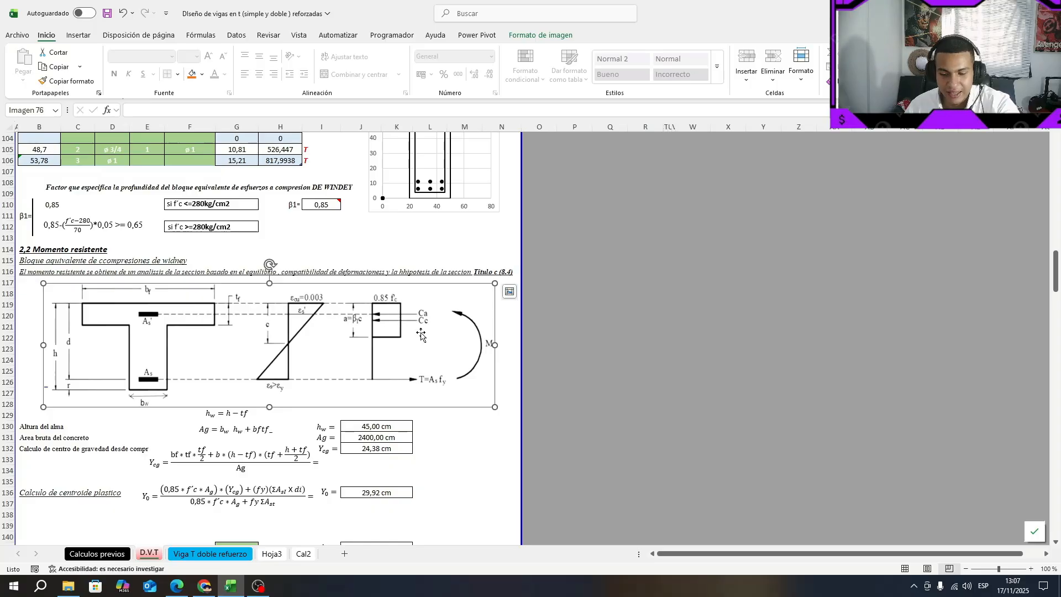
key("super+shift+s")
mouse_move(52, 284)
left_mouse_down()
mouse_move(377, 398)
mouse_move(509, 404)
left_mouse_up()
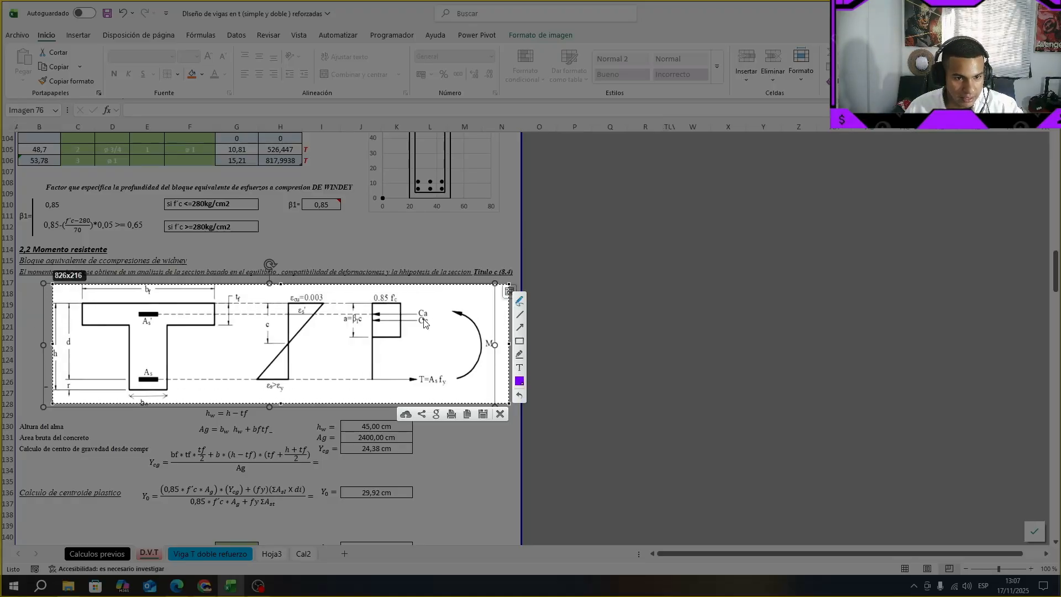
left_click_drag(419, 320, 432, 329)
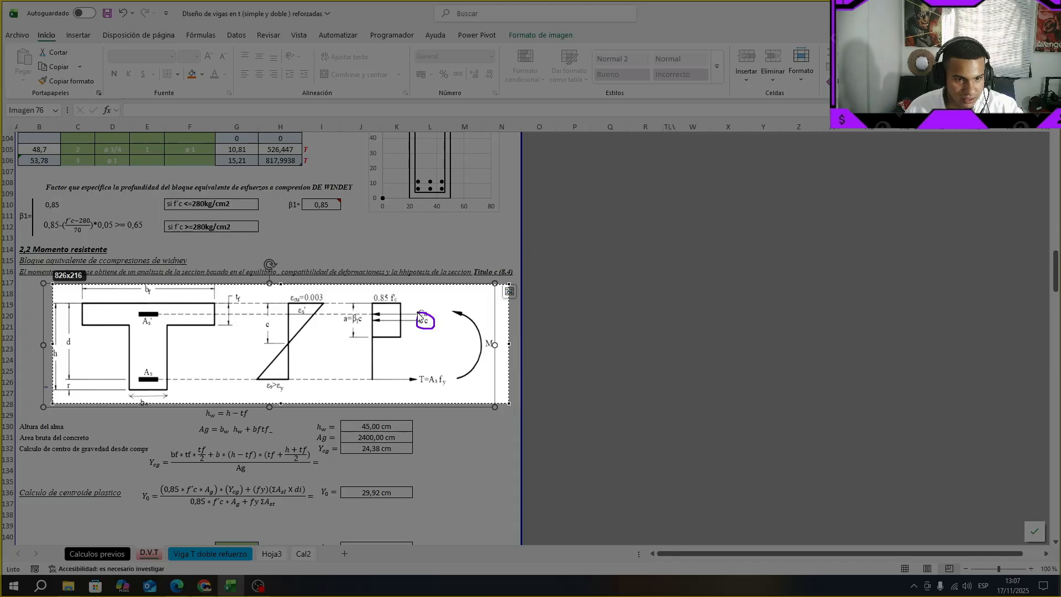
left_click_drag(414, 322, 374, 326)
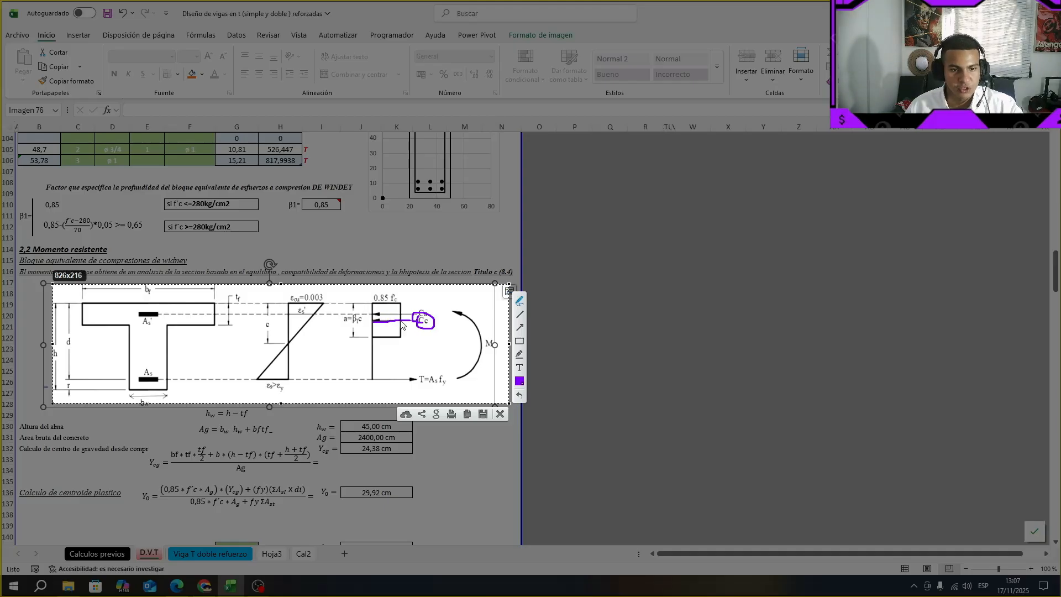
left_click_drag(423, 320, 417, 320)
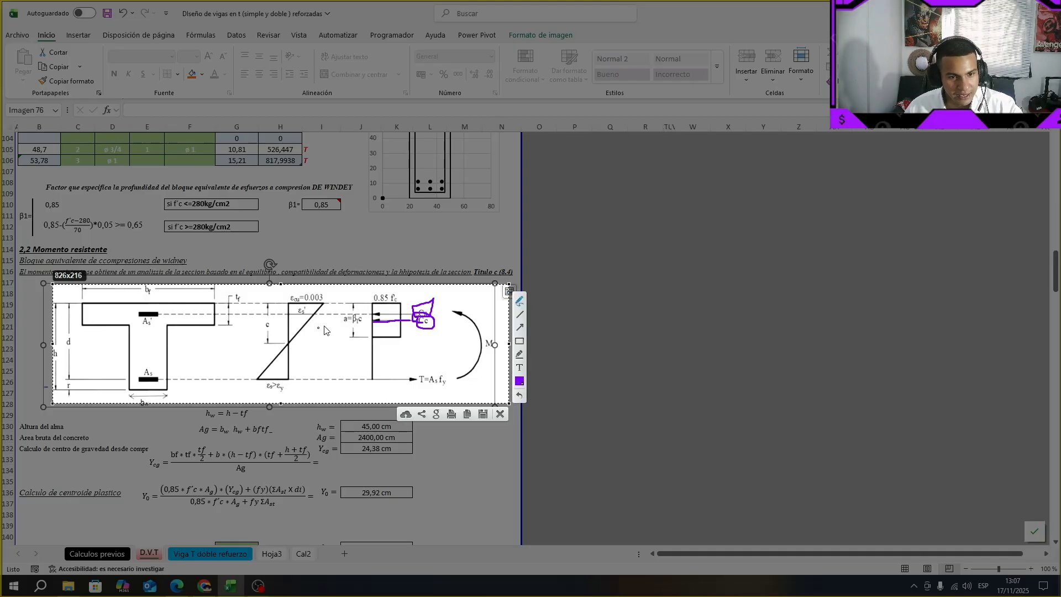
mouse_move(140, 310)
left_mouse_down()
mouse_move(134, 318)
mouse_move(164, 320)
left_mouse_up()
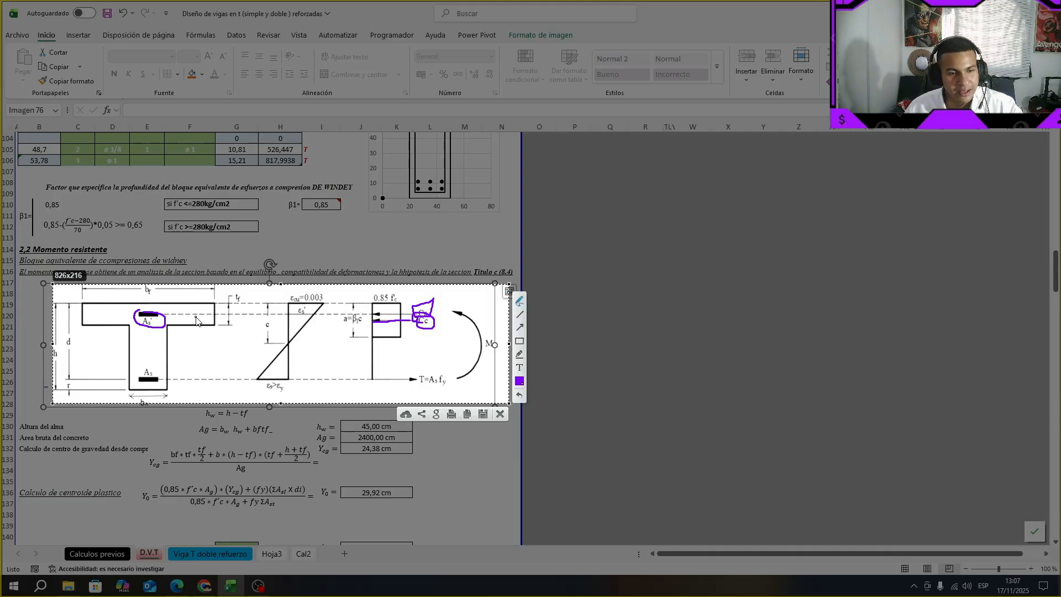
key("Escape")
Examine the web height equation, highlighting its h − tf term, and the matching hw result cell
scroll(294, 313, "down", 2)
scroll(295, 313, "down", 1)
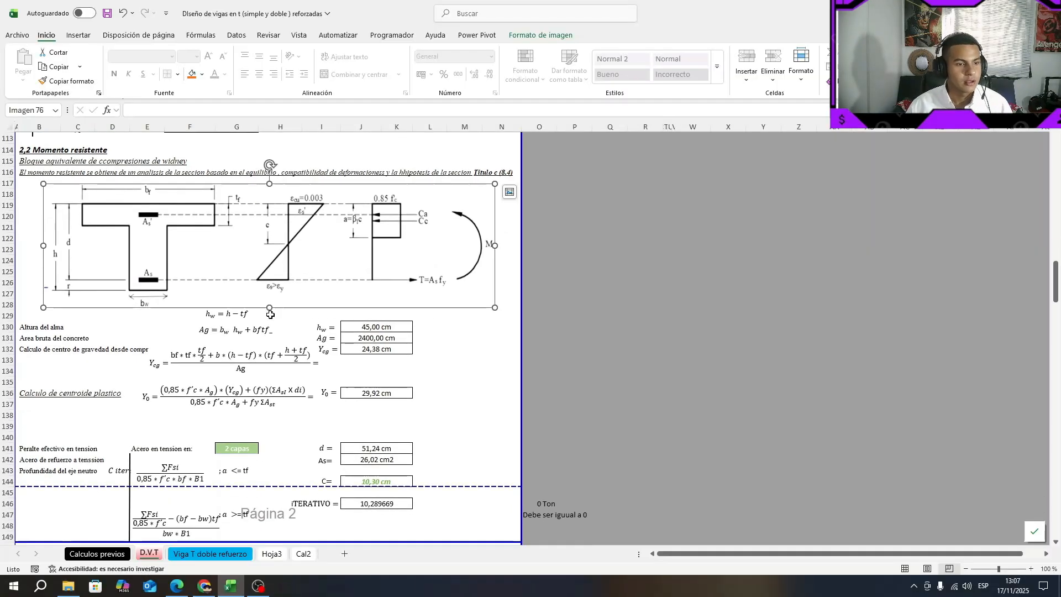
left_click(218, 316)
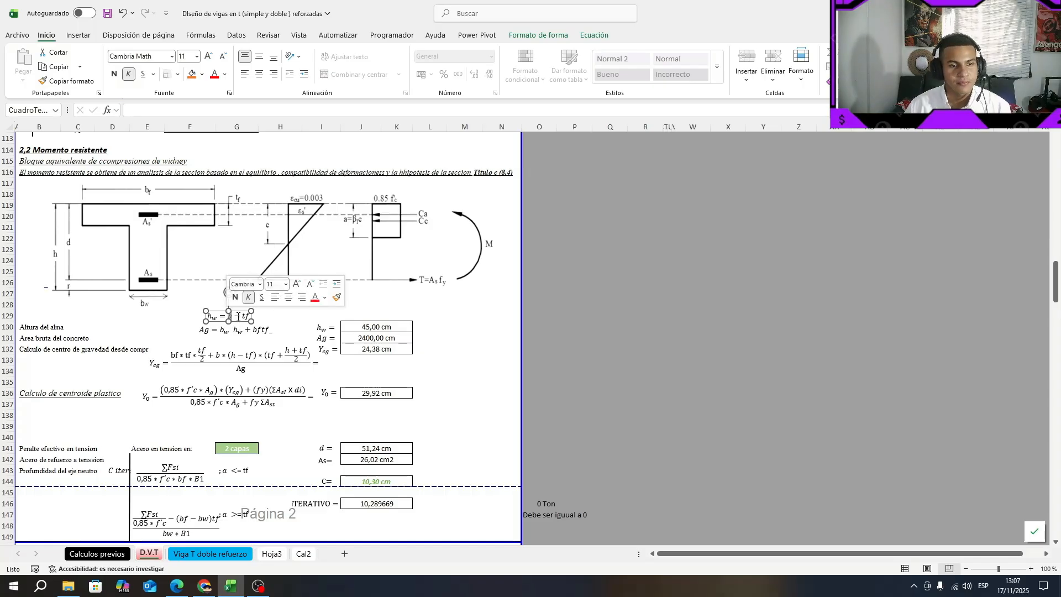
left_click_drag(239, 316, 247, 316)
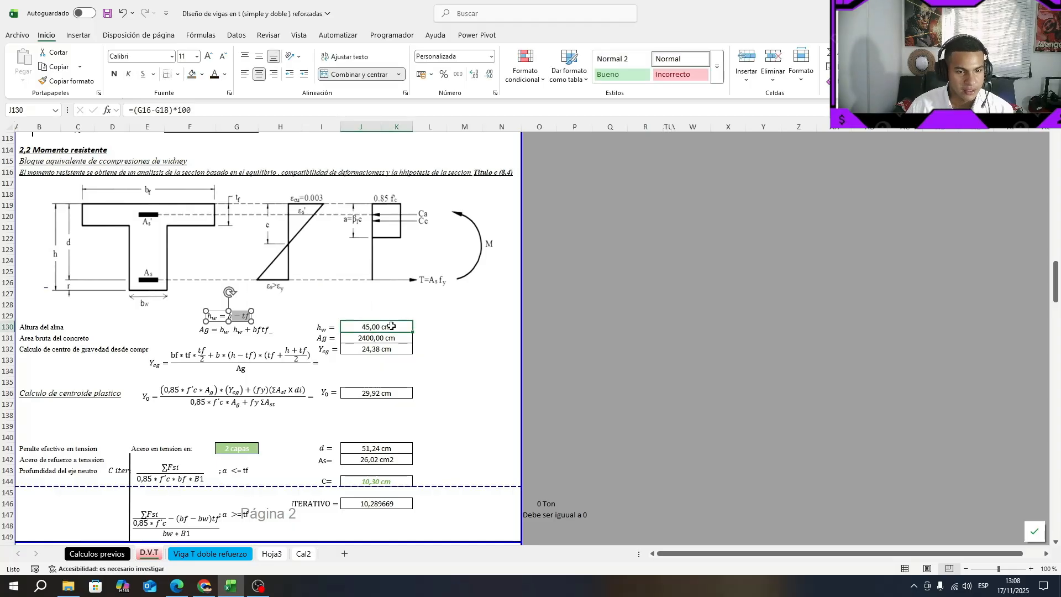
left_click(452, 338)
Move the Ag equation down slightly so it lines up with the gross concrete area row
left_click(248, 330)
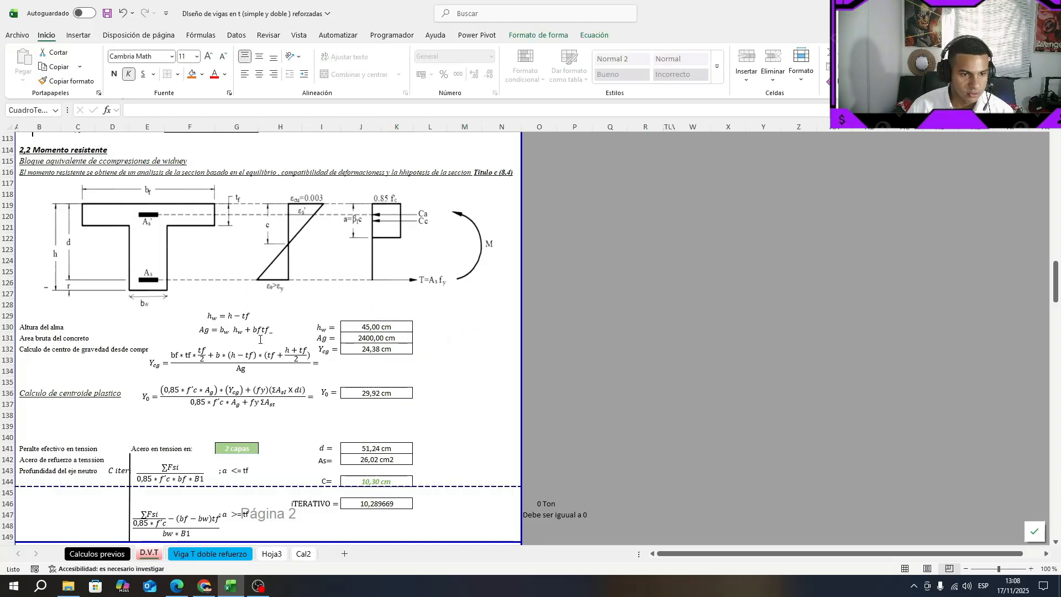
left_click_drag(25, 339, 326, 338)
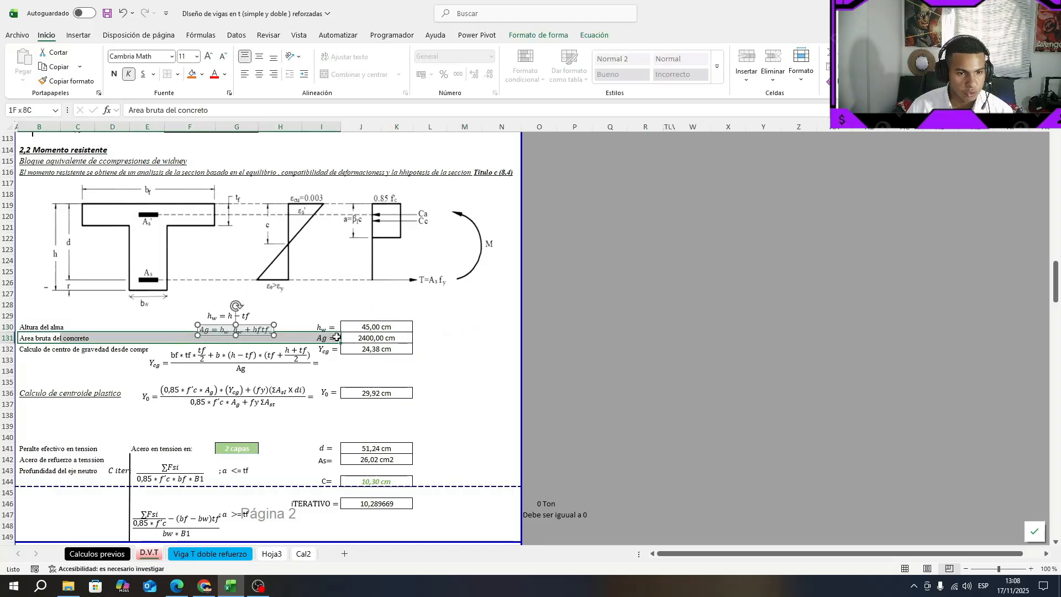
left_click(235, 331)
left_click_drag(225, 335, 225, 341)
Change the custom number format of the Ag result in J131 to show cm2 with two decimals, and save the workbook
left_click(376, 338)
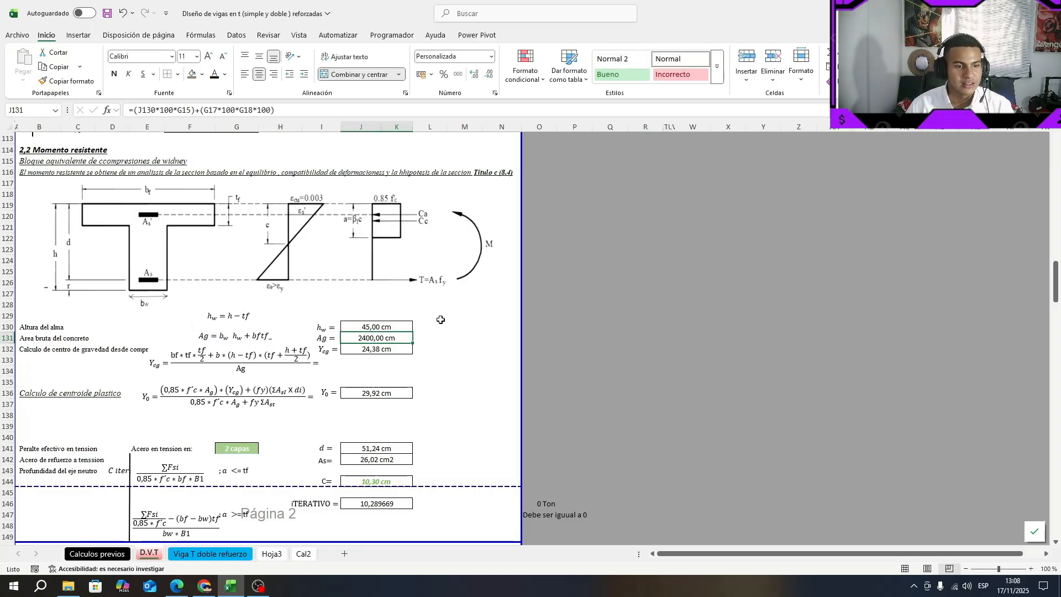
right_click(389, 341)
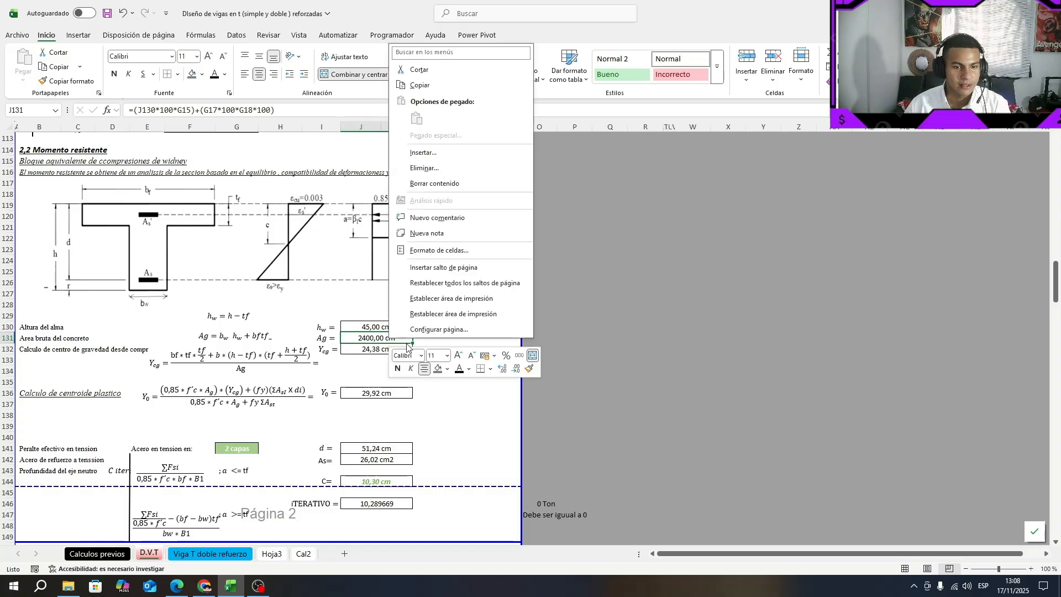
left_click(462, 252)
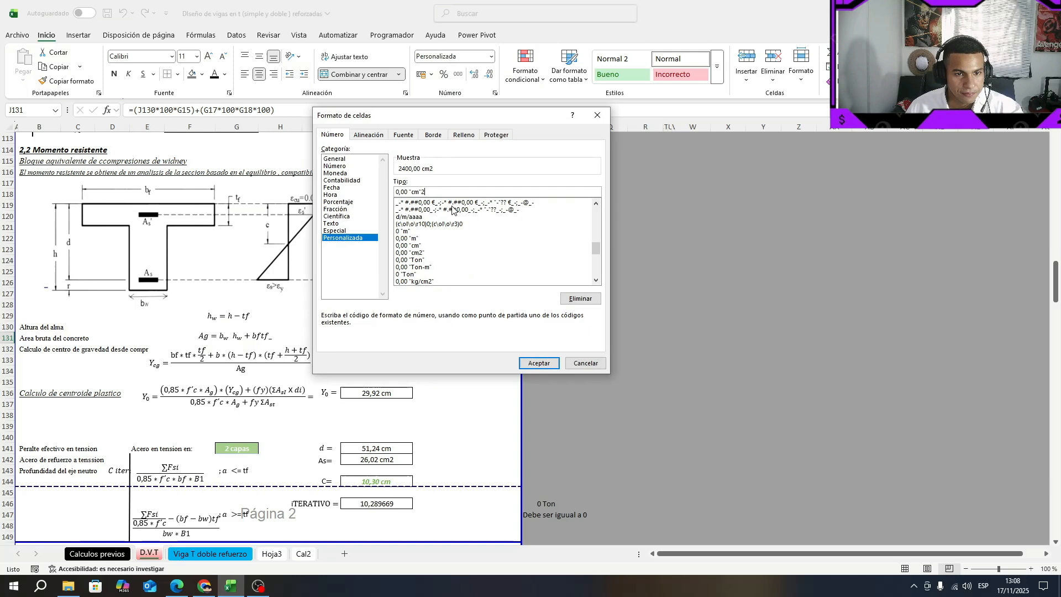
key("BackSpace")
key("BackSpace")
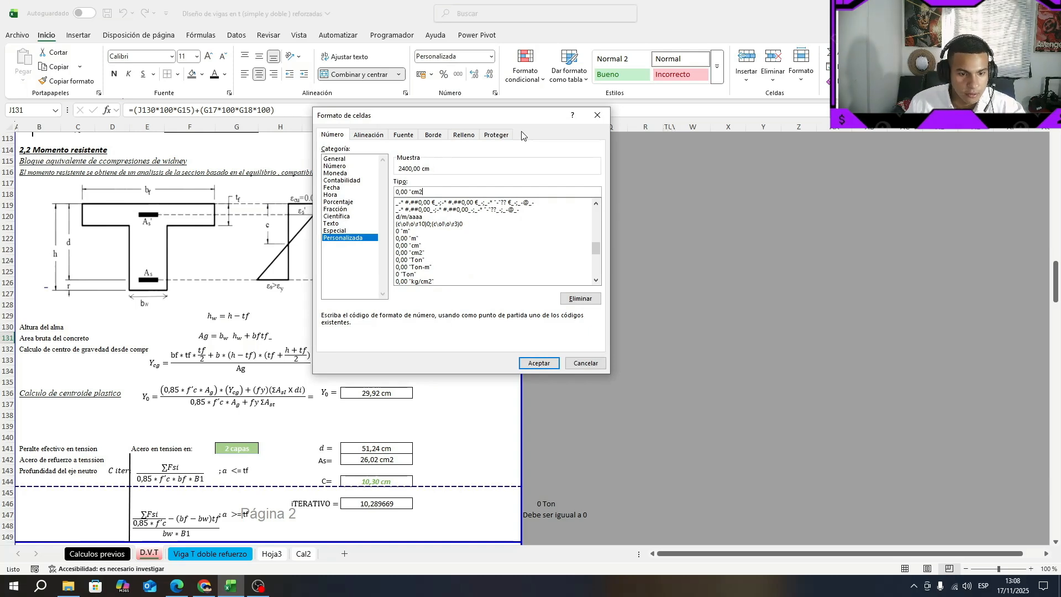
left_click(539, 363)
left_click(453, 358)
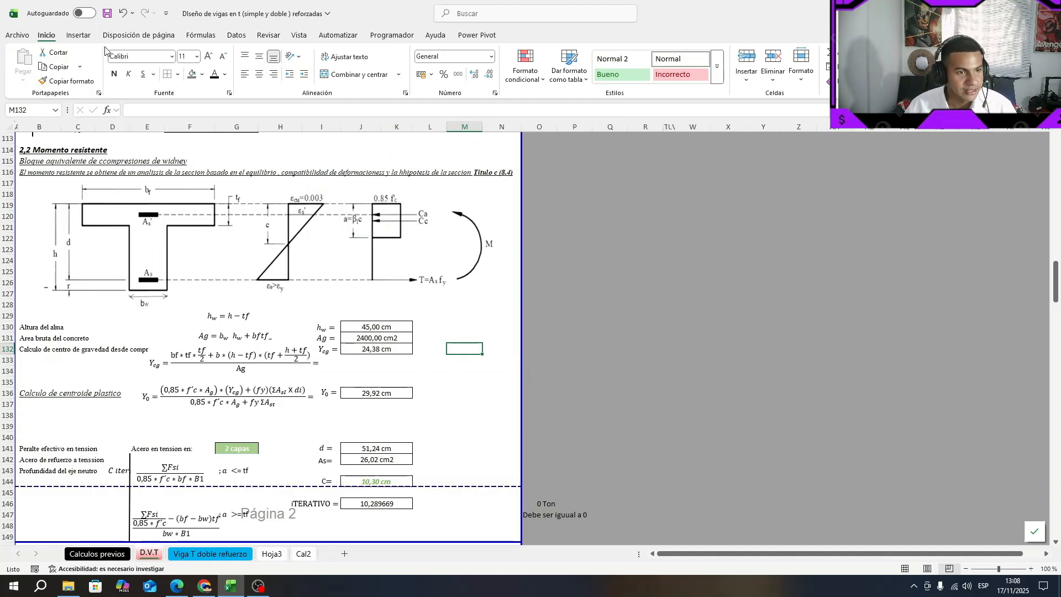
left_click(107, 13)
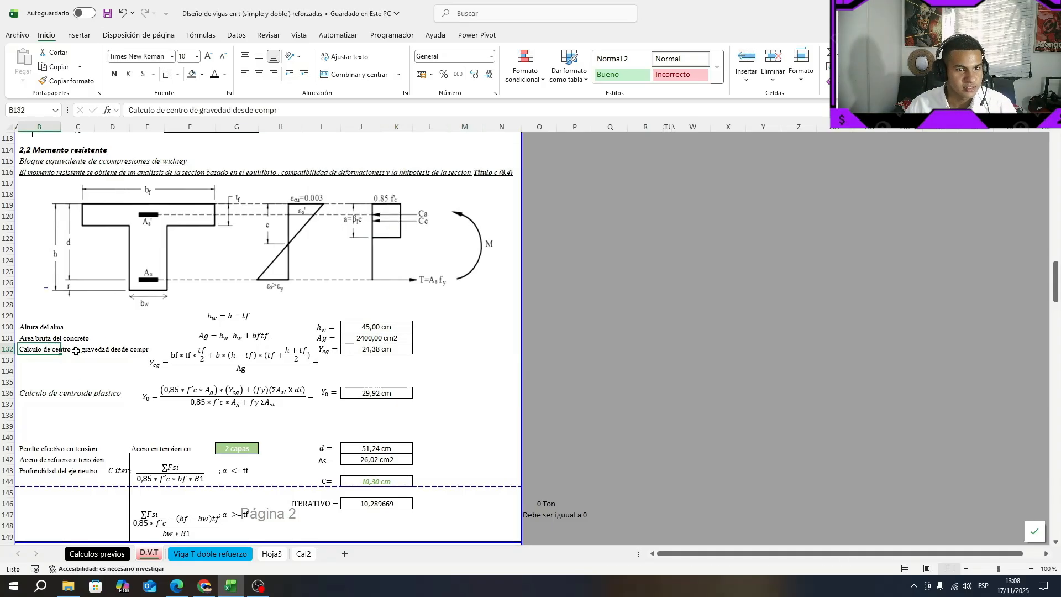
Examine the centre-of-gravity equation for Ycg and its worksheet formula in J132, leaving both unedited
left_click(178, 357)
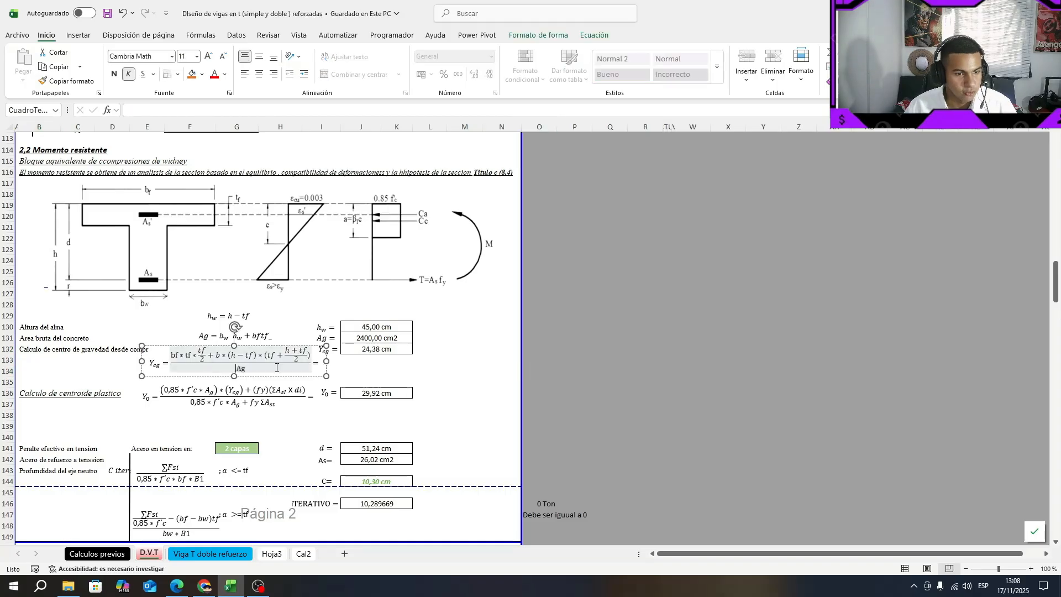
key("Escape")
key("Escape")
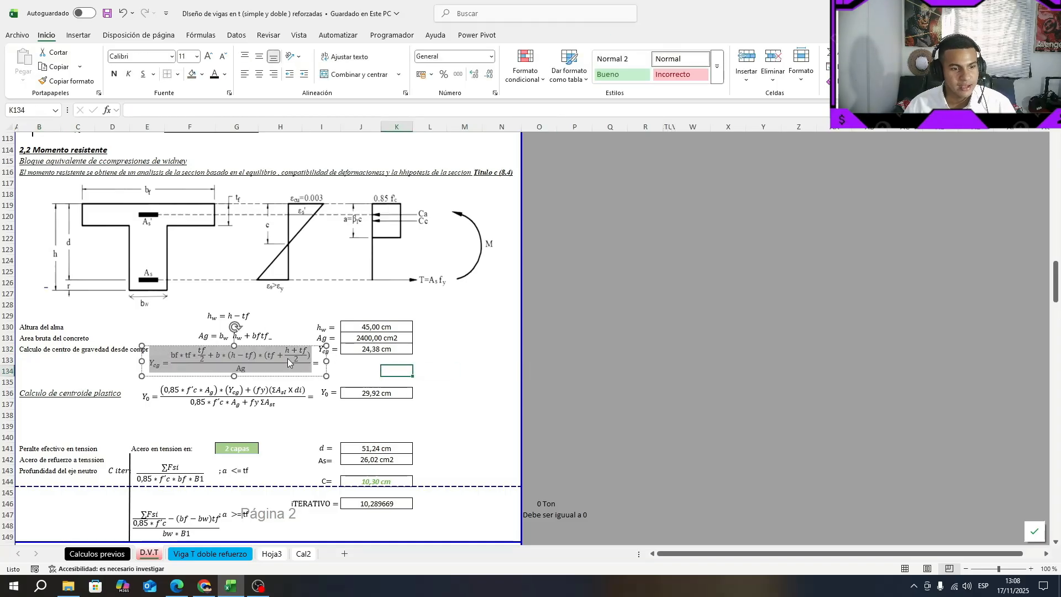
left_click(383, 346)
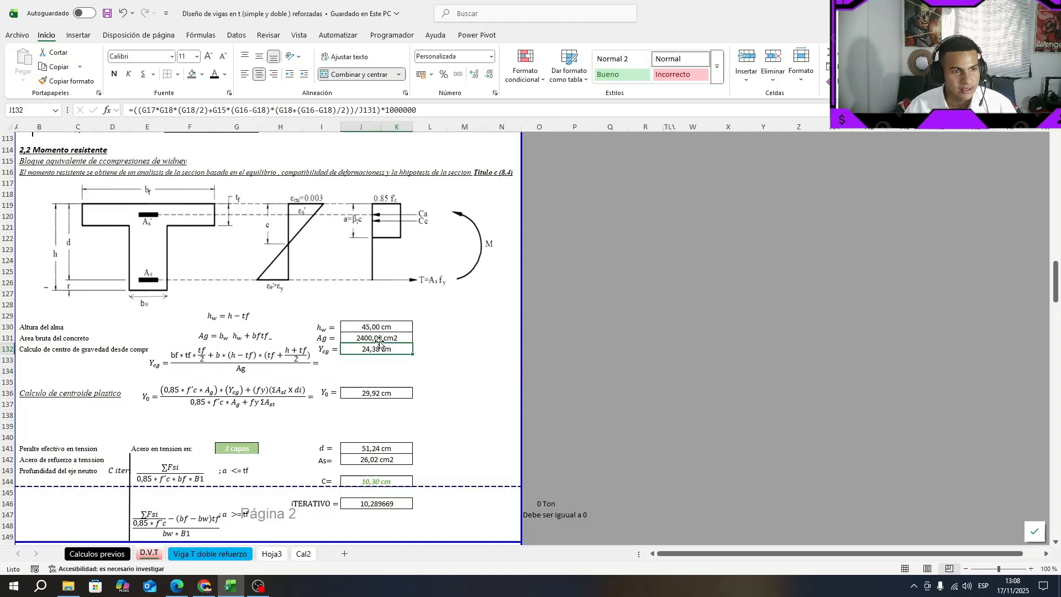
left_click(345, 110)
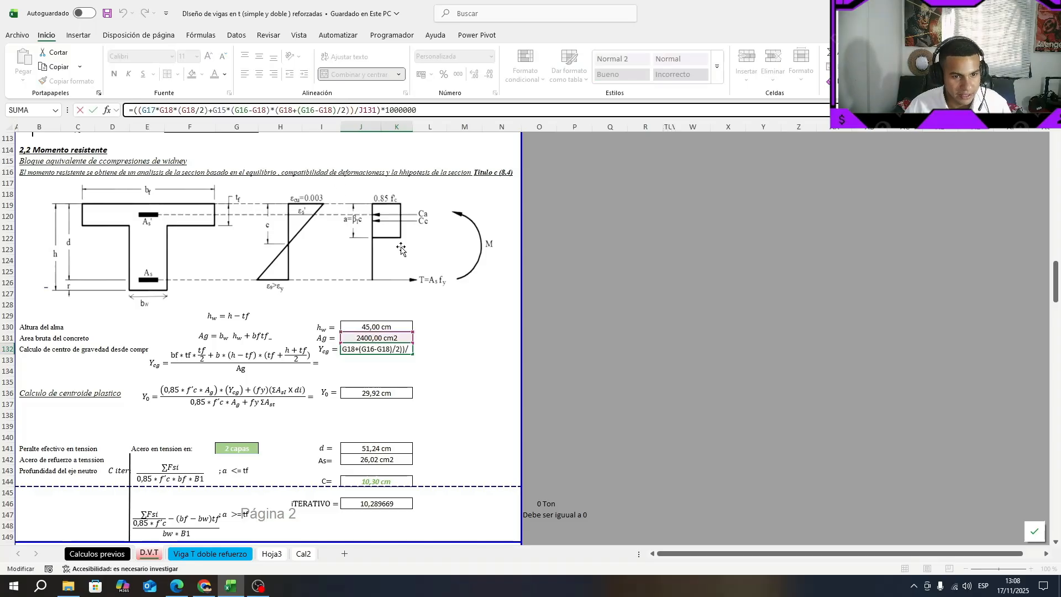
left_click(473, 350)
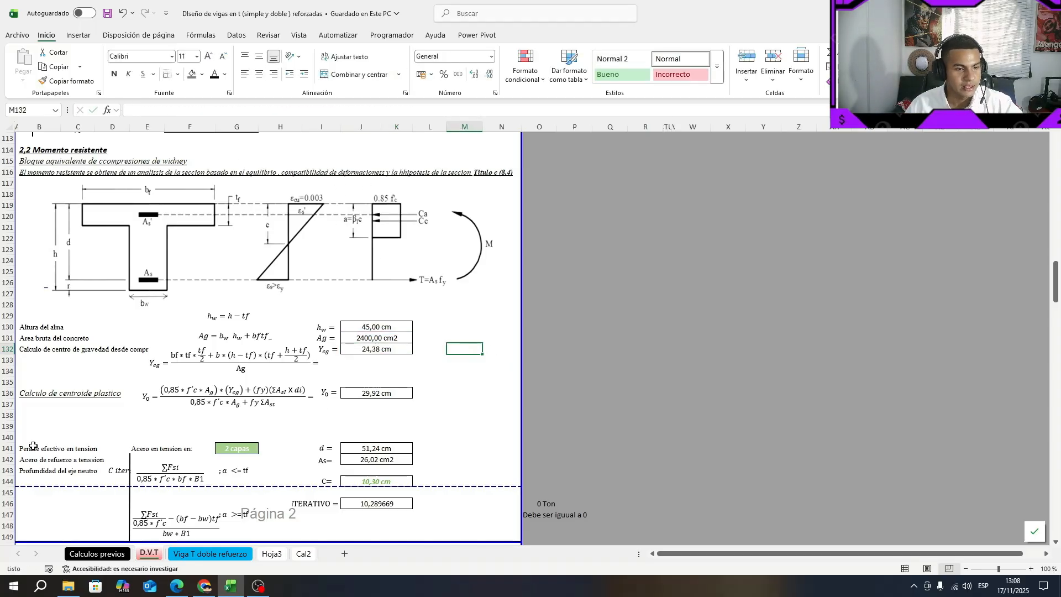
Examine the plastic centroid row (Calculo de centroide plastico) and the formula behind Y0 in J136
left_click(33, 401)
left_click(32, 393)
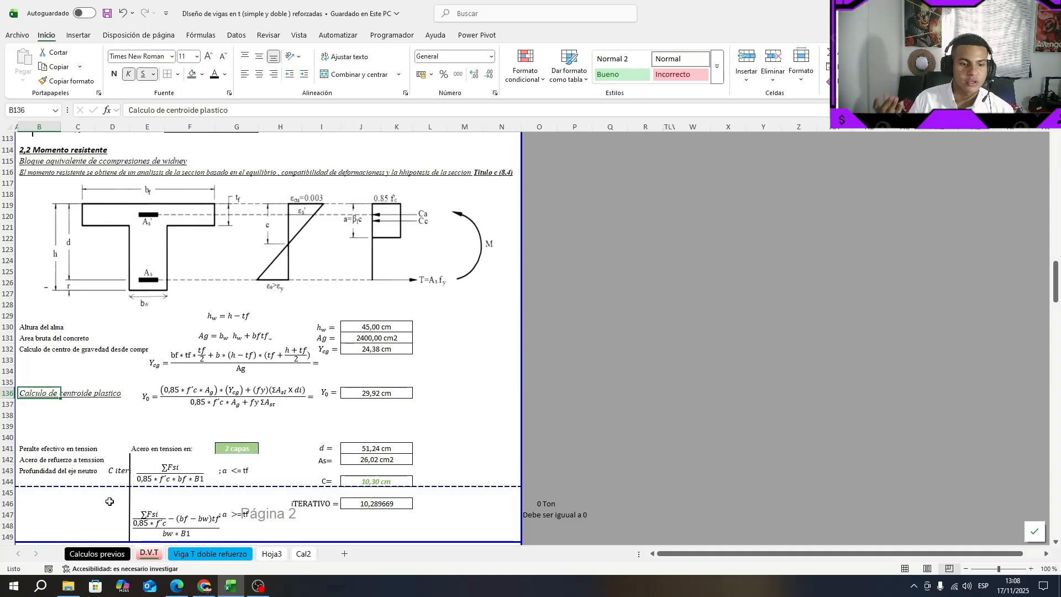
left_click(466, 426)
left_click(391, 392)
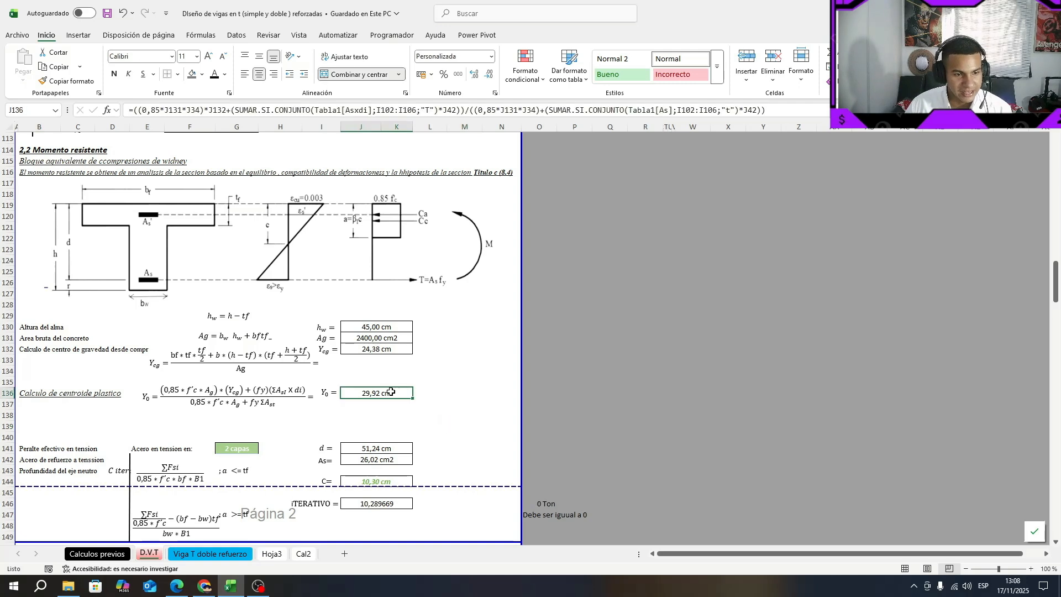
left_click(450, 359)
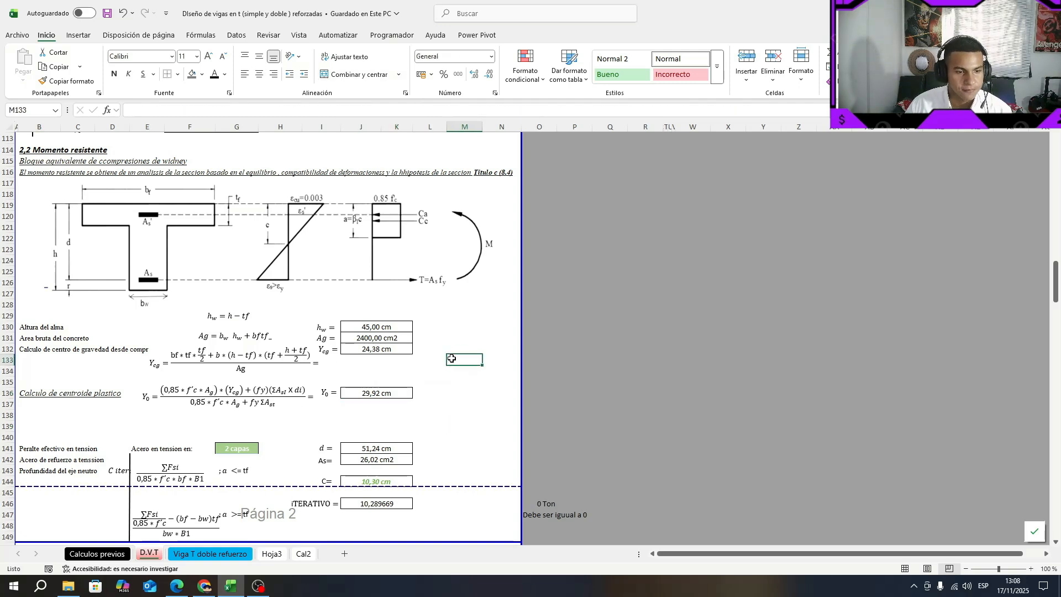
Review the effective depth row (Peralte efectivo en tension) and its tension-steel layer selector in G141
scroll(446, 409, "down", 1)
scroll(446, 410, "down", 1)
left_click_drag(26, 383, 382, 379)
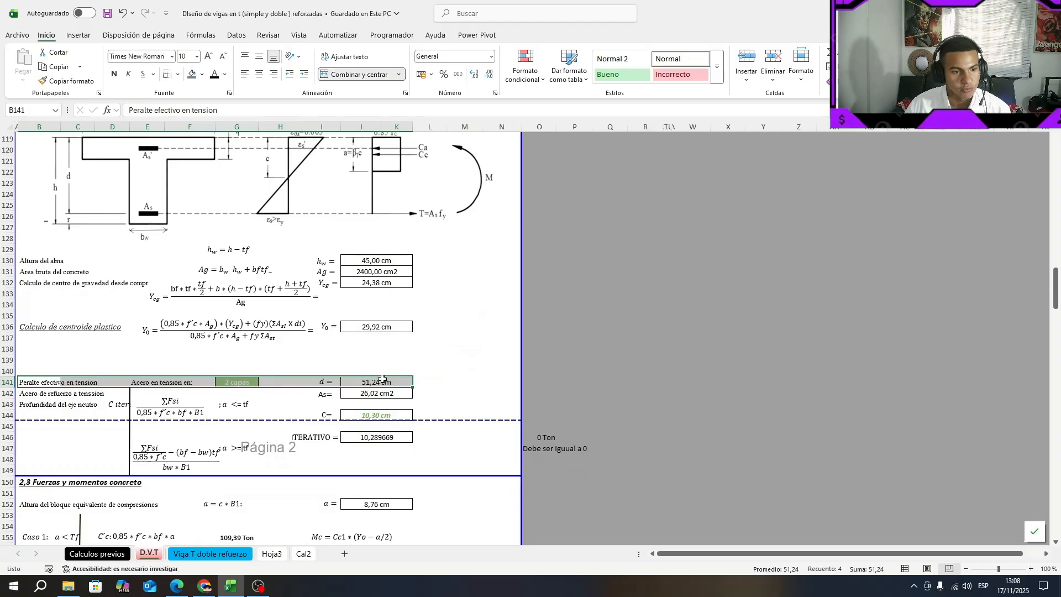
left_click_drag(147, 382, 228, 383)
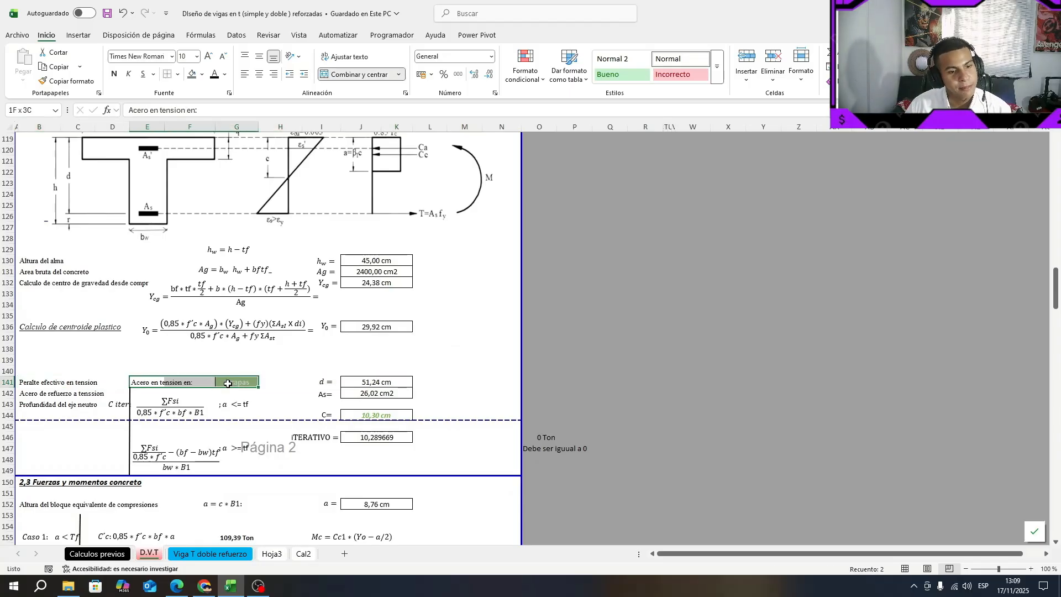
left_click(228, 383)
Capture the T-section reinforcement chart, circle the two lower bar layers freehand, and copy the annotated capture
scroll(237, 387, "up", 10)
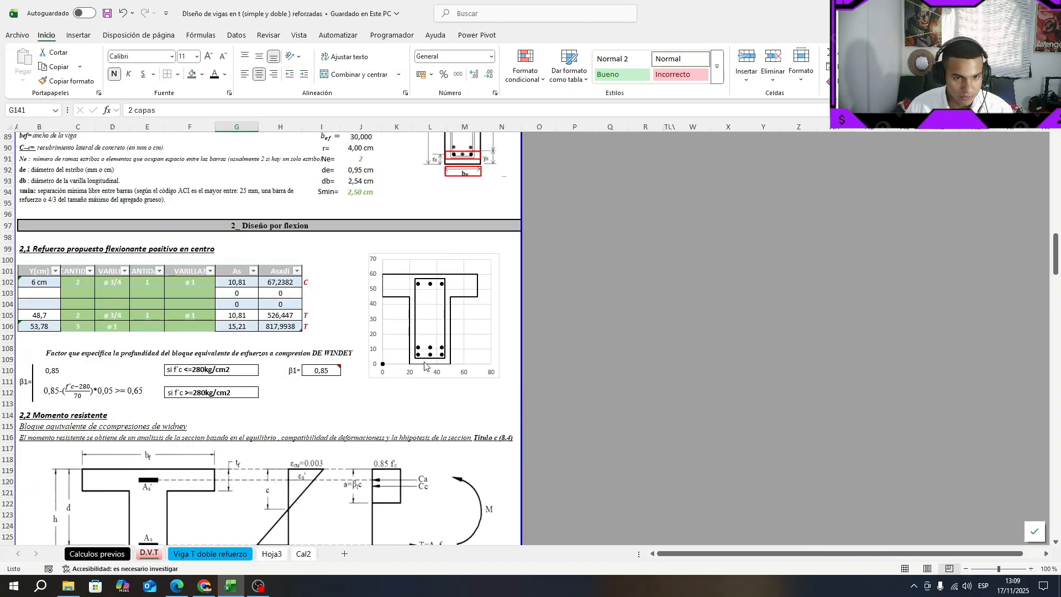
key("super+shift+s")
left_click_drag(365, 252, 500, 378)
mouse_move(413, 338)
left_mouse_down()
mouse_move(408, 349)
mouse_move(429, 337)
mouse_move(415, 338)
left_mouse_up()
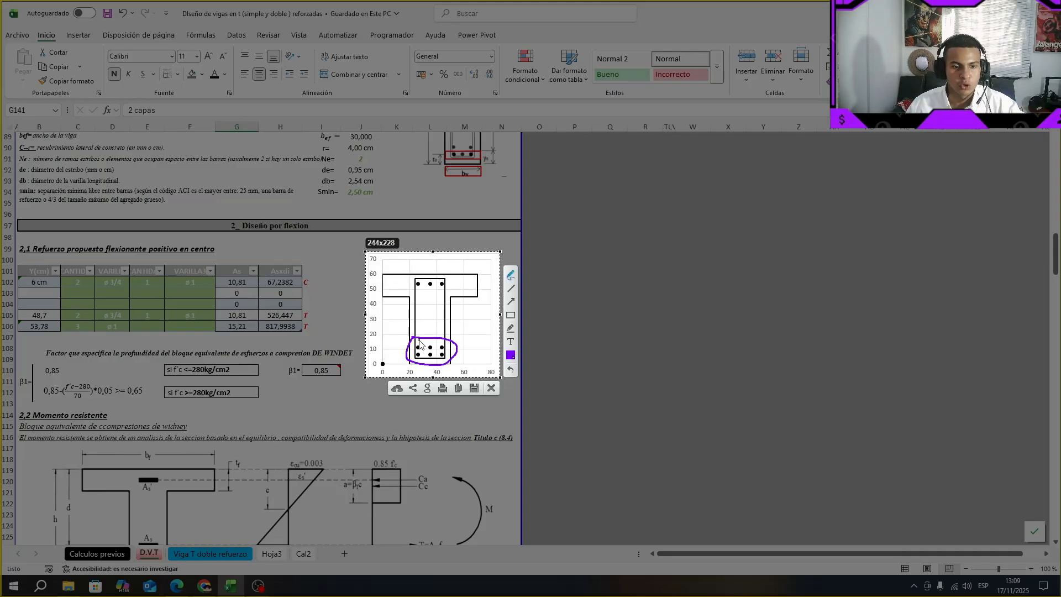
key("ctrl+c")
Try the other layer options for the tension steel in G141 and set it back to 2 capas
scroll(417, 409, "down", 7)
scroll(417, 409, "down", 3)
left_click(264, 382)
left_click(243, 403)
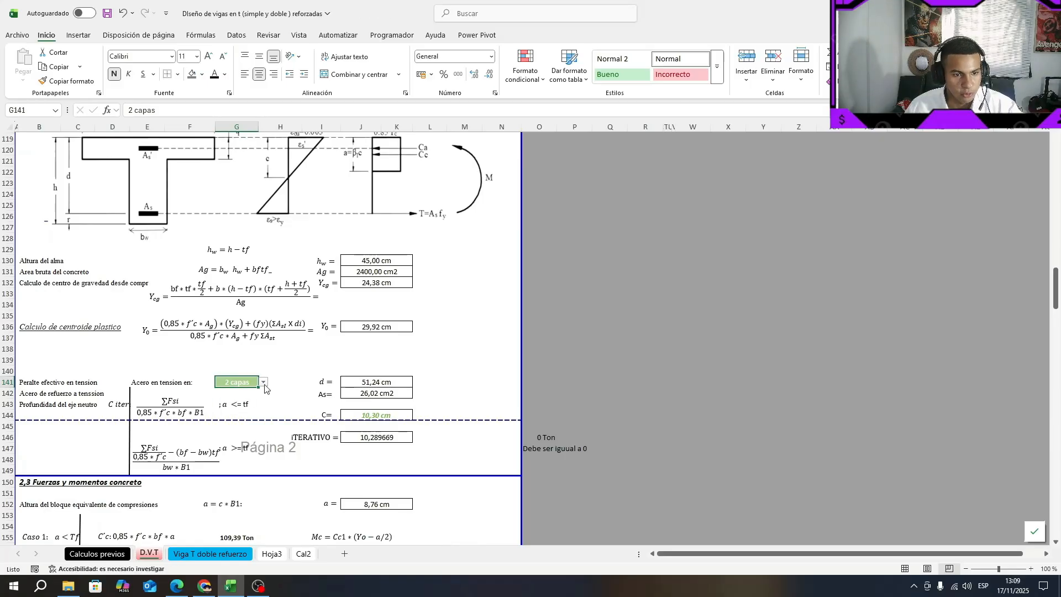
left_click(264, 382)
left_click(250, 392)
left_click(264, 382)
left_click(244, 414)
left_click(263, 382)
left_click(243, 403)
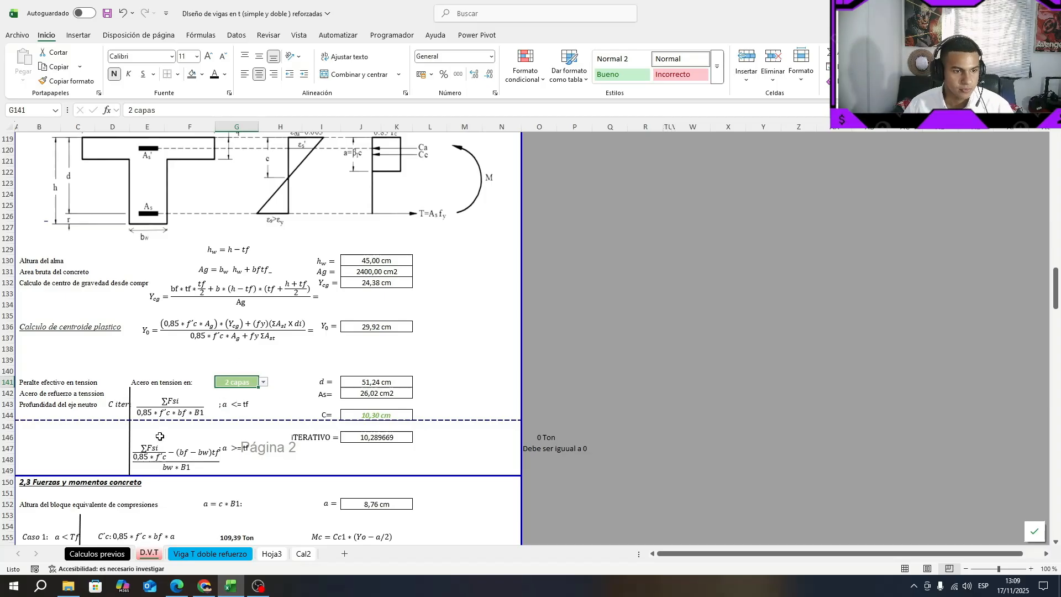
Inspect the tension steel area formula in J142 and the T/C classification cells beside the reinforcement table
left_click_drag(37, 394, 375, 394)
double_click(375, 393)
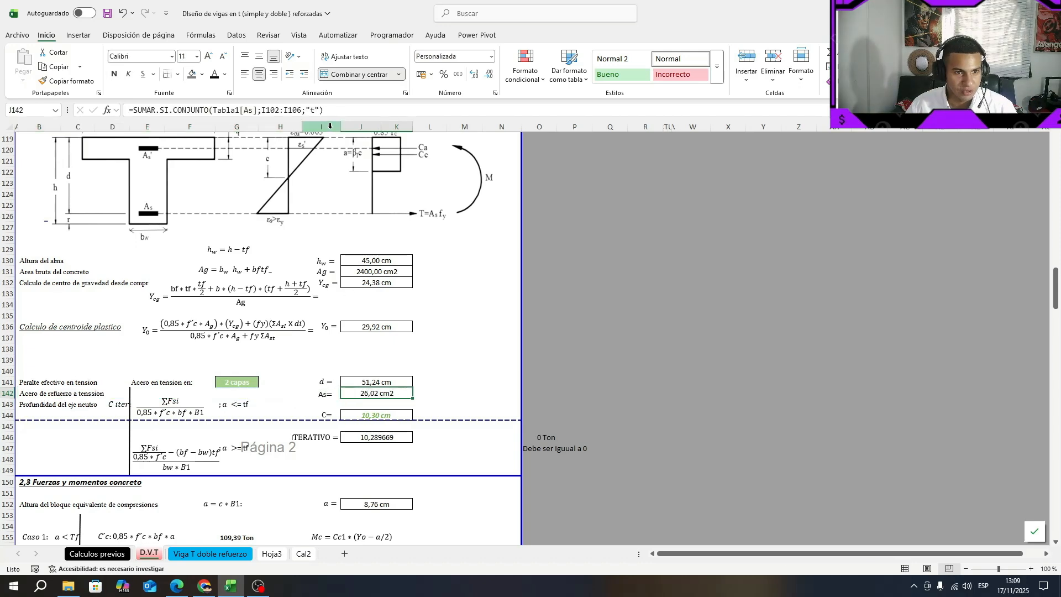
scroll(343, 151, "up", 11)
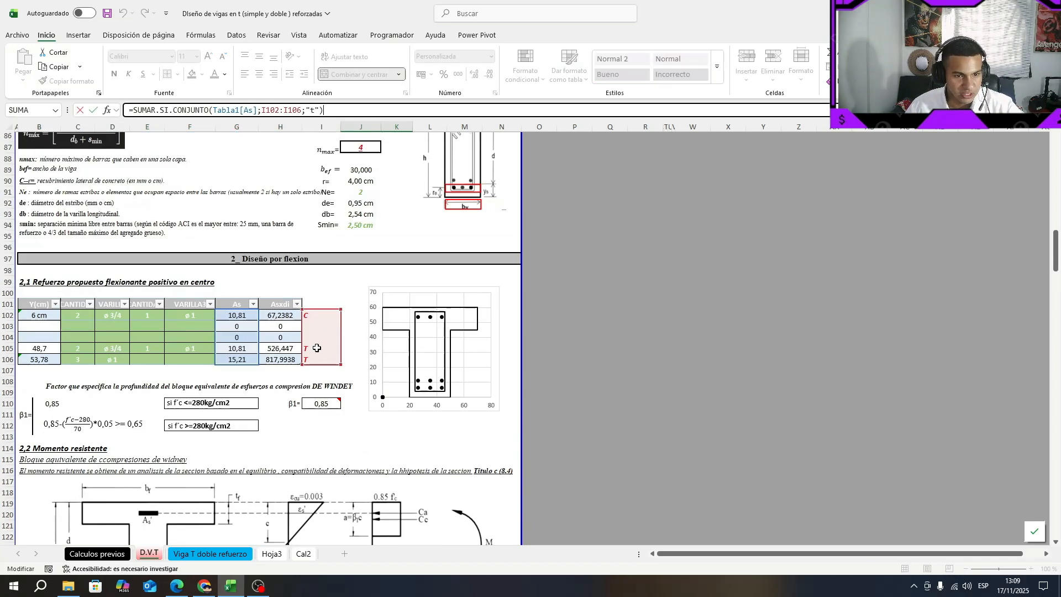
left_click(317, 348)
left_click(318, 359)
left_click(313, 317)
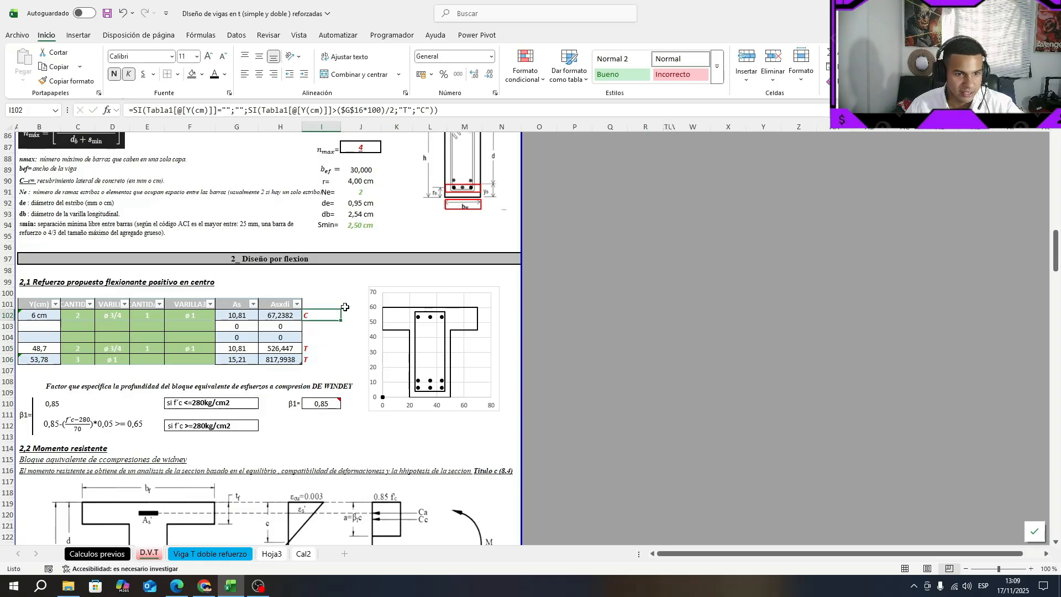
Try a Y value of 50 in the reinforcement table's first row to check its T/C classification, then restore it
left_click(54, 317)
type("50")
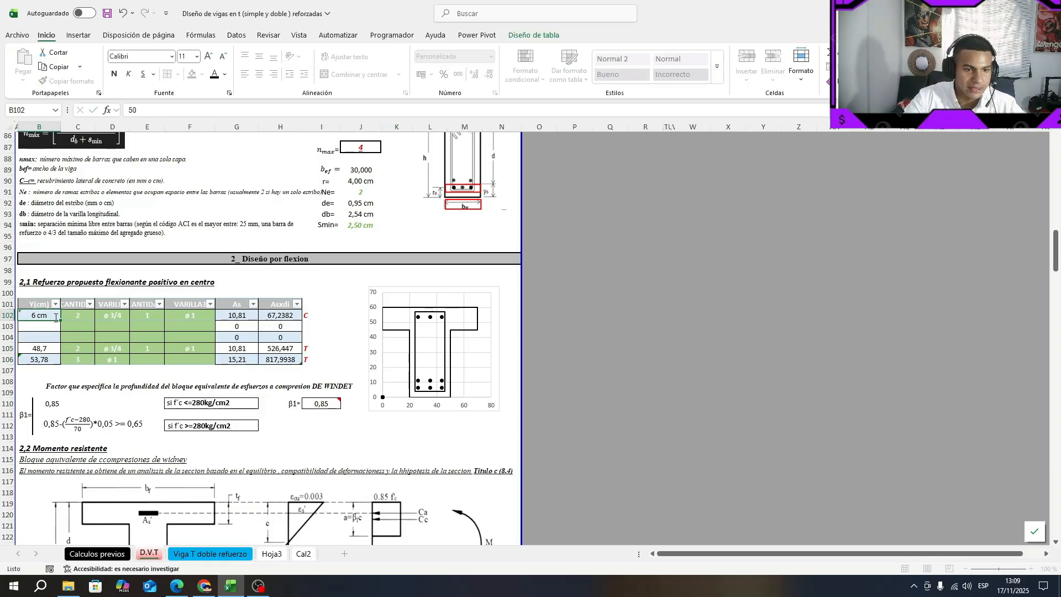
key("ctrl+Return")
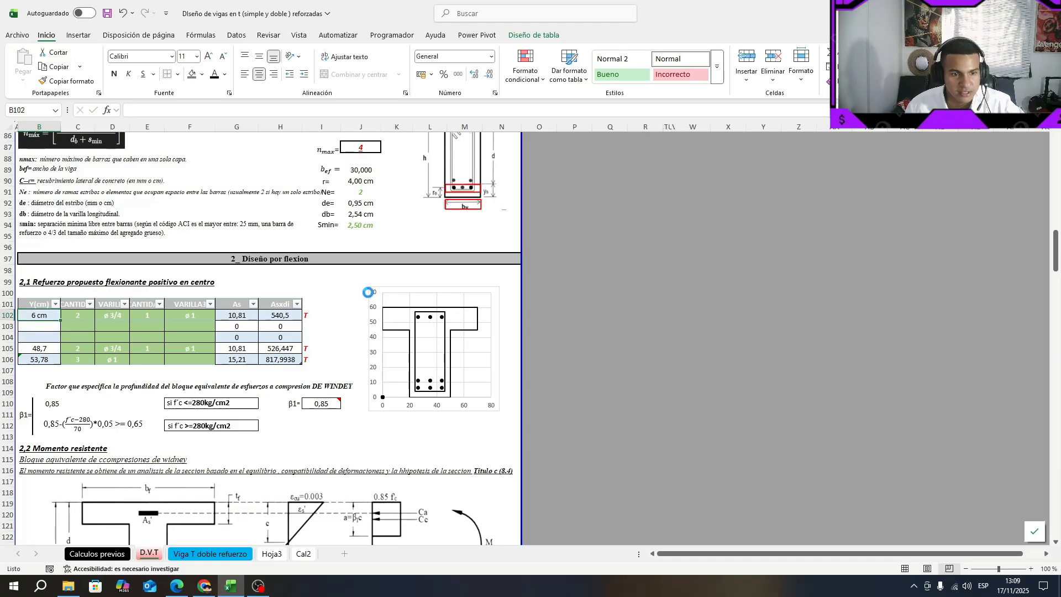
left_click(322, 315)
Set the neutral axis depth C in J144 to 1 cm as a trial value
scroll(442, 435, "down", 8)
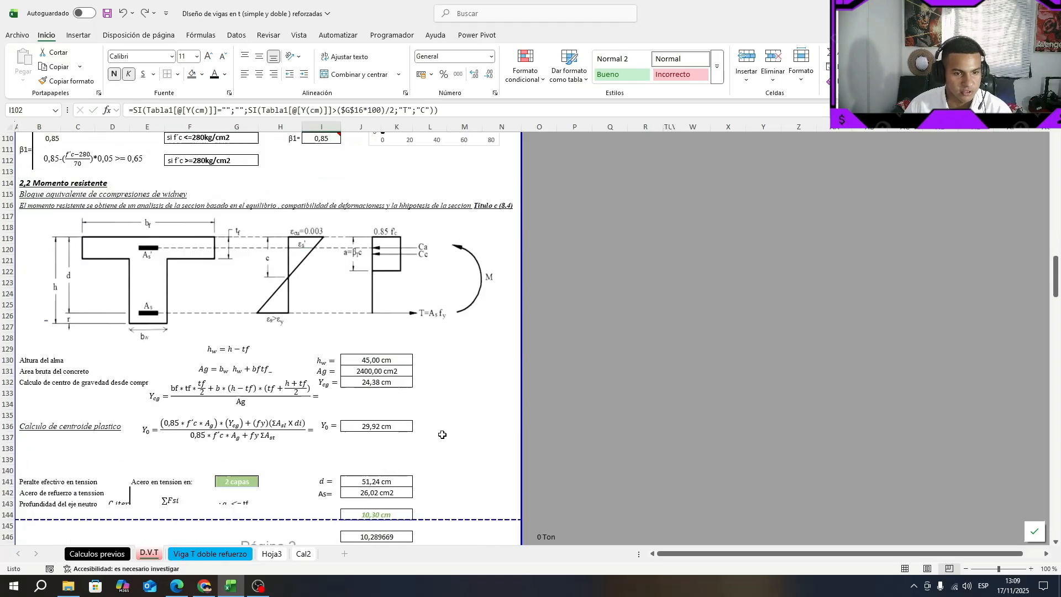
scroll(442, 435, "down", 2)
scroll(439, 428, "down", 2)
left_click(430, 414)
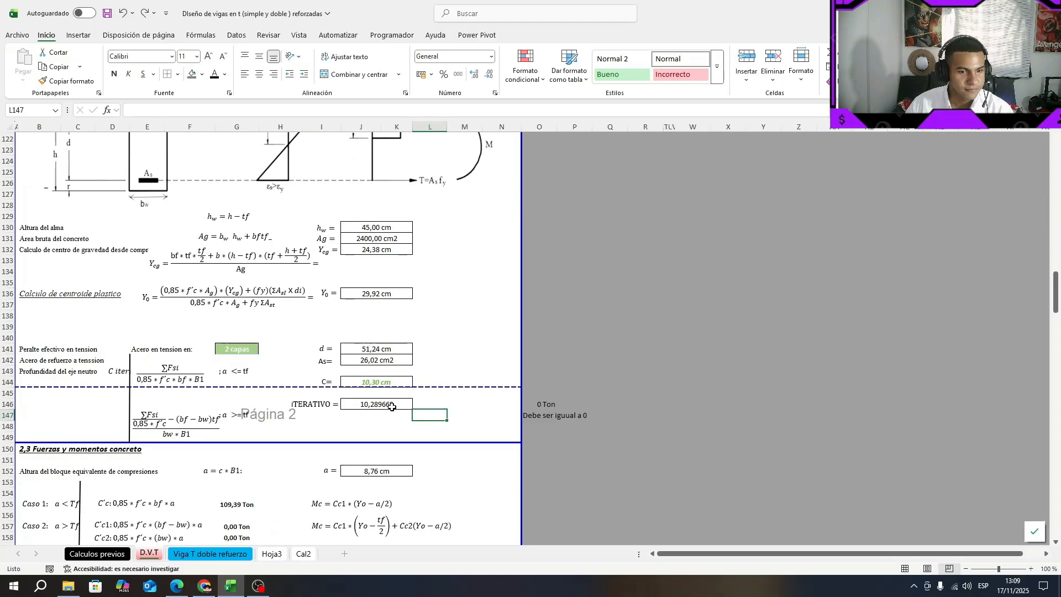
left_click(370, 387)
type("1")
key("ctrl+Return")
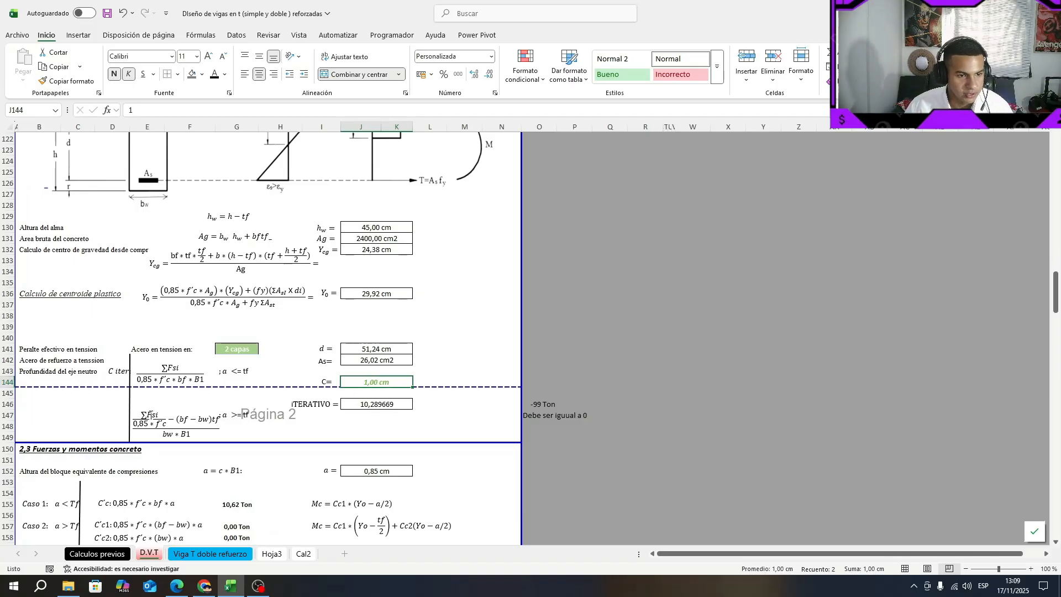
Move the "C iter:" label down between the two neutral-axis equations and align the "a <= tf" and "a >= tf" conditions beside them
left_click(121, 373)
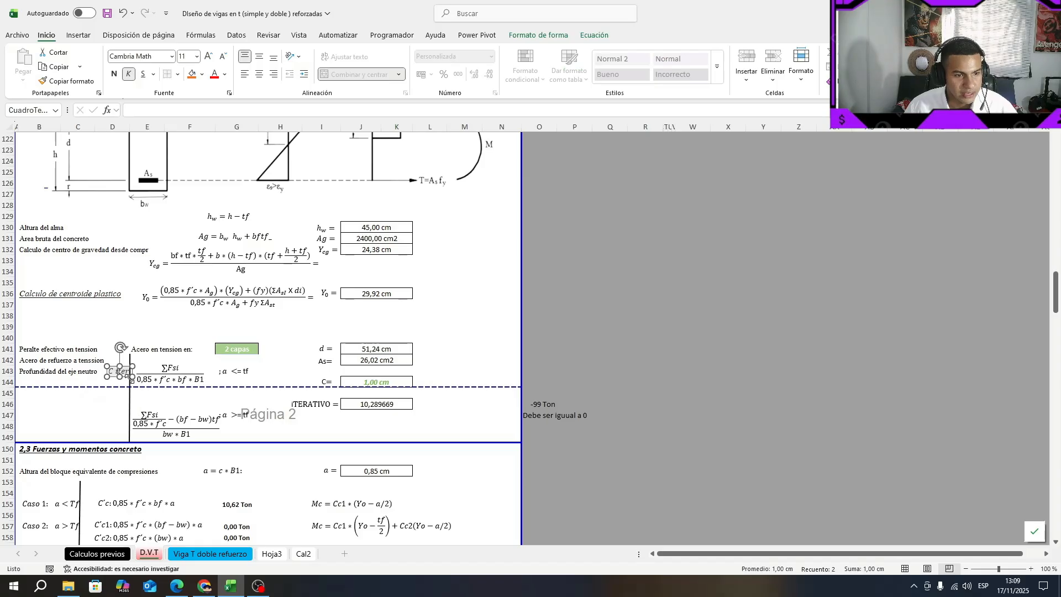
left_click_drag(128, 380, 123, 411)
left_click(244, 414)
left_click_drag(239, 423, 247, 426)
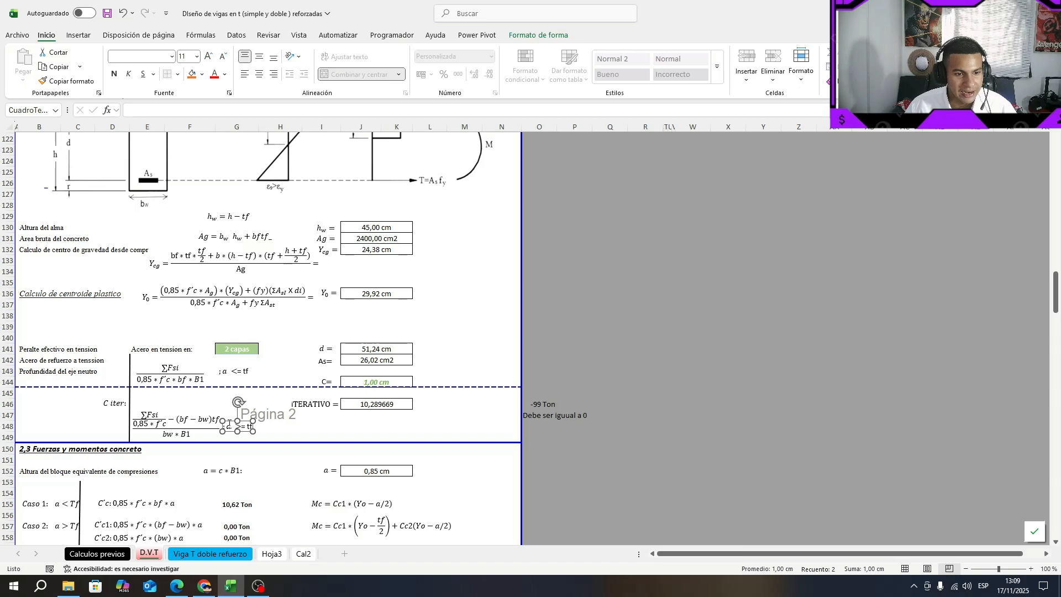
mouse_move(224, 371)
left_mouse_down()
mouse_move(251, 372)
mouse_move(227, 370)
left_mouse_up()
left_click(211, 369)
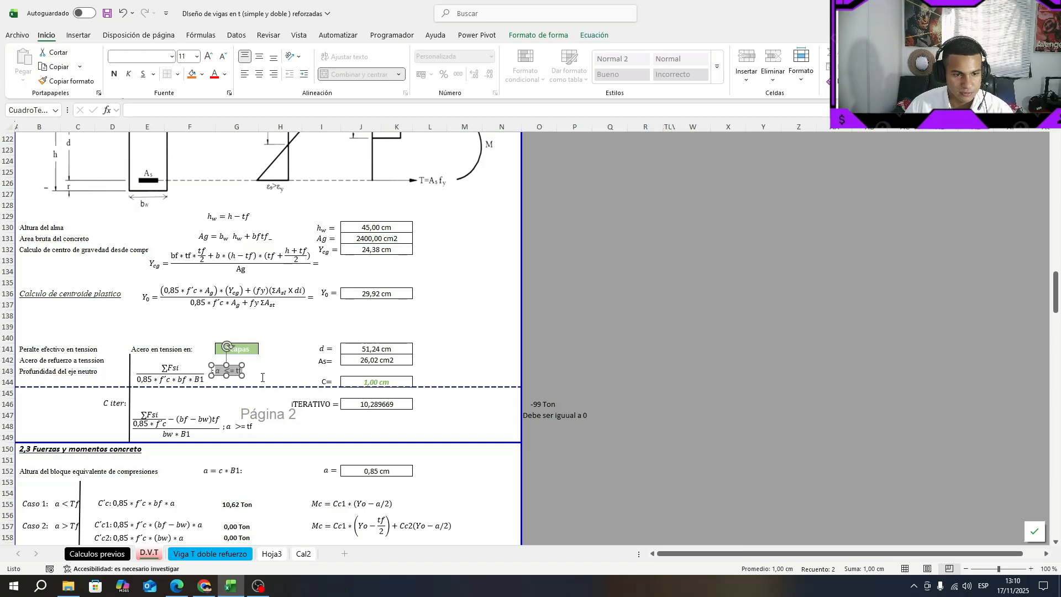
left_click(399, 415)
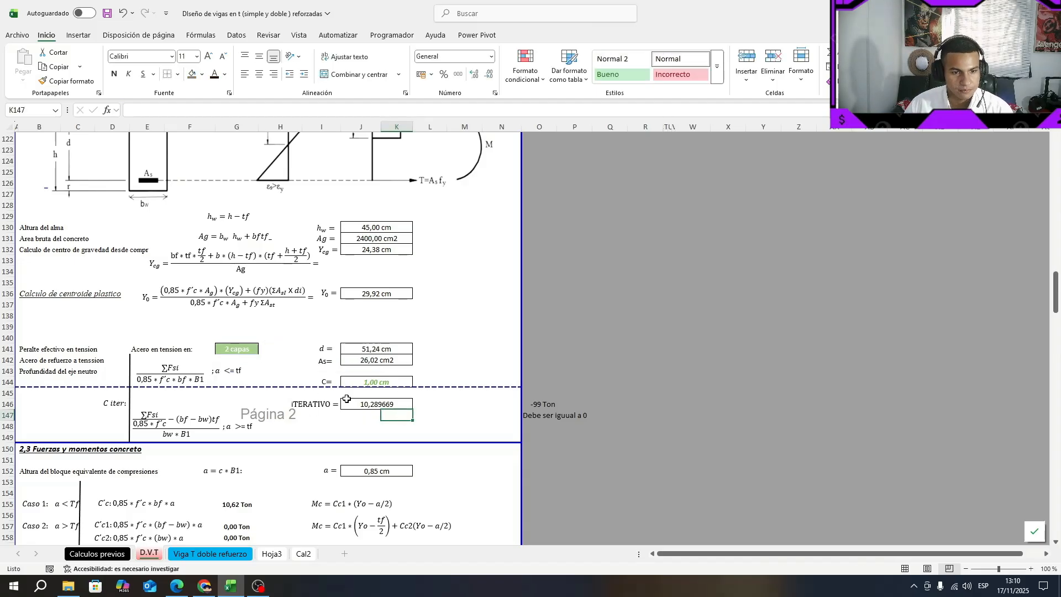
Compare the iterative value's formula in J146 with the trial C and the equilibrium check in O146
left_click(363, 405)
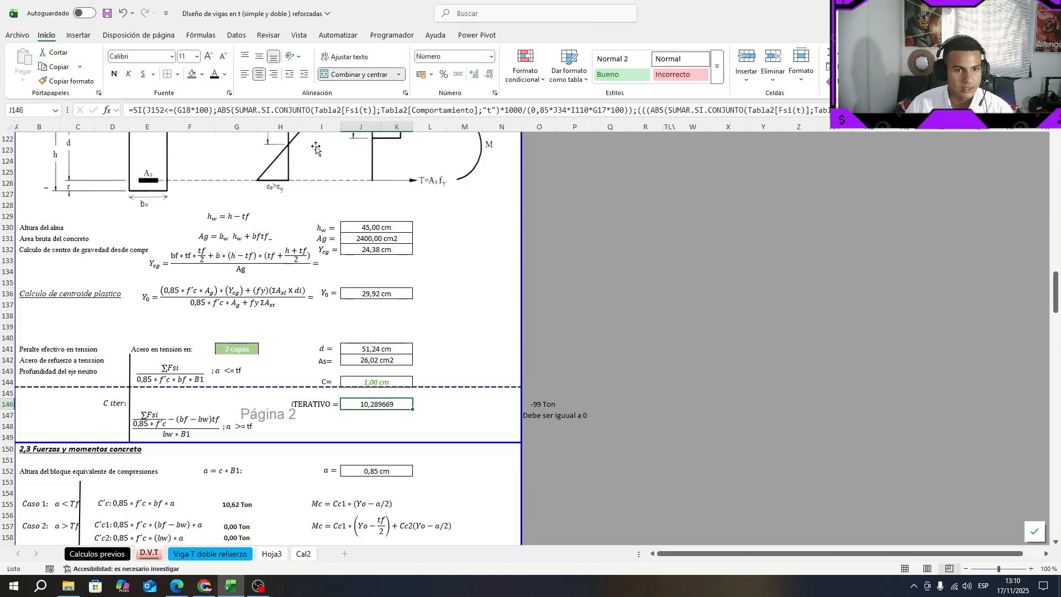
left_click(395, 379)
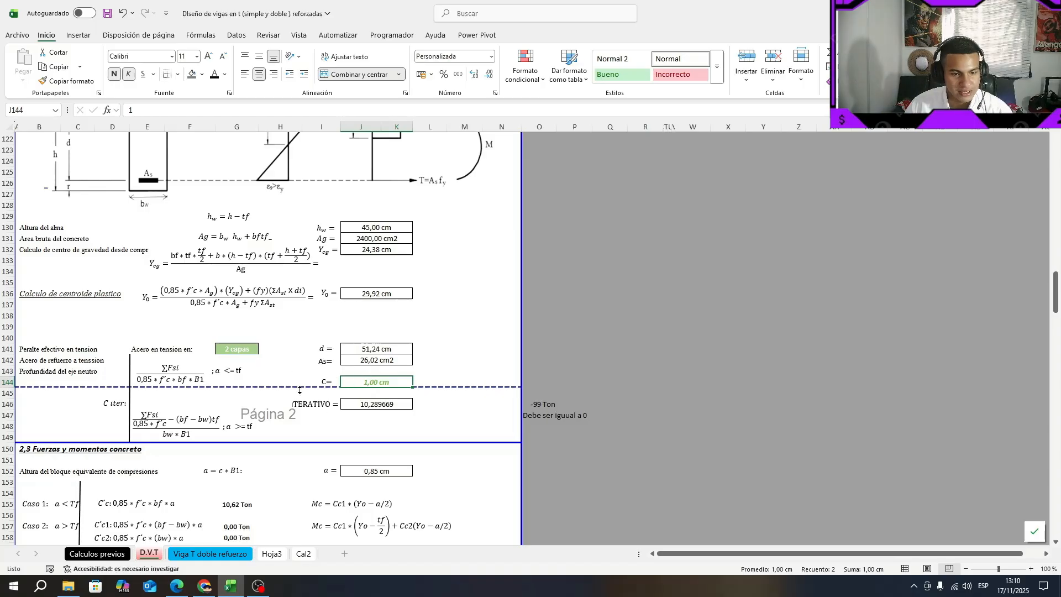
left_click(380, 405)
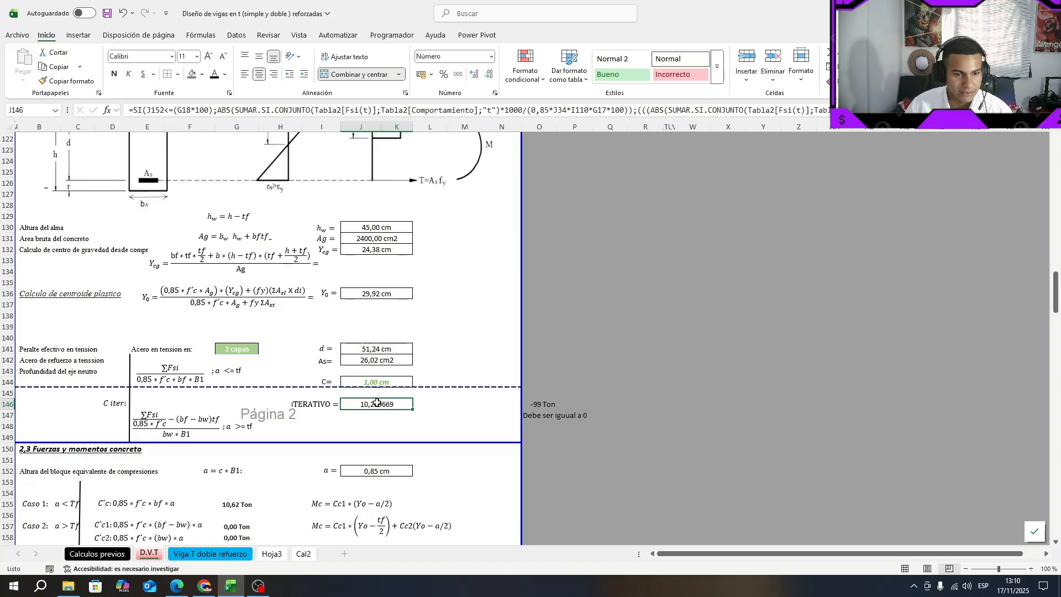
left_click(543, 406)
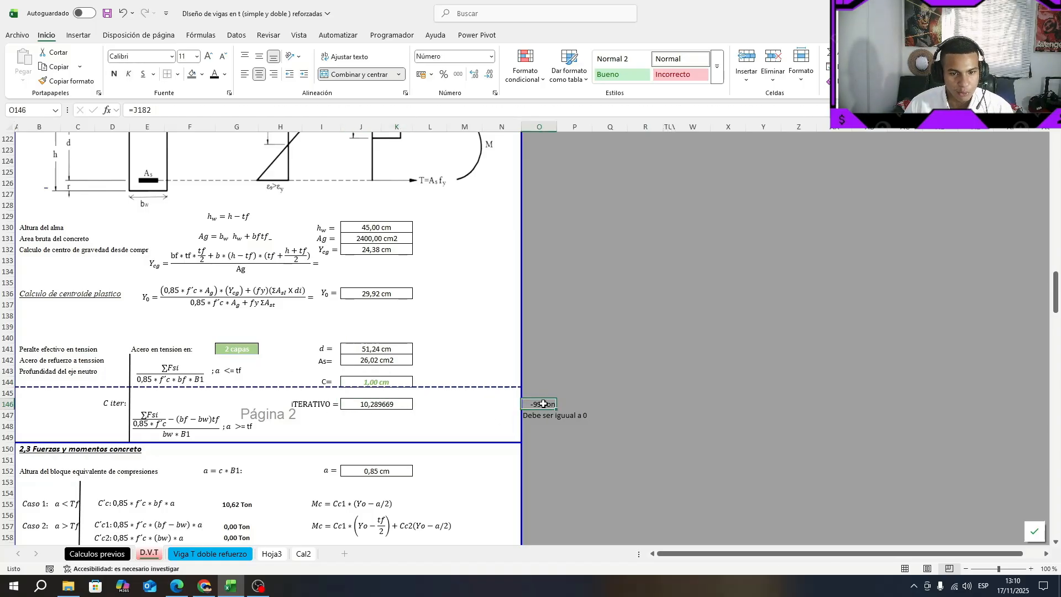
Set the neutral axis depth C to 10,289 cm and check it against the iterative value and the equilibrium force
left_click(401, 381)
type("10")
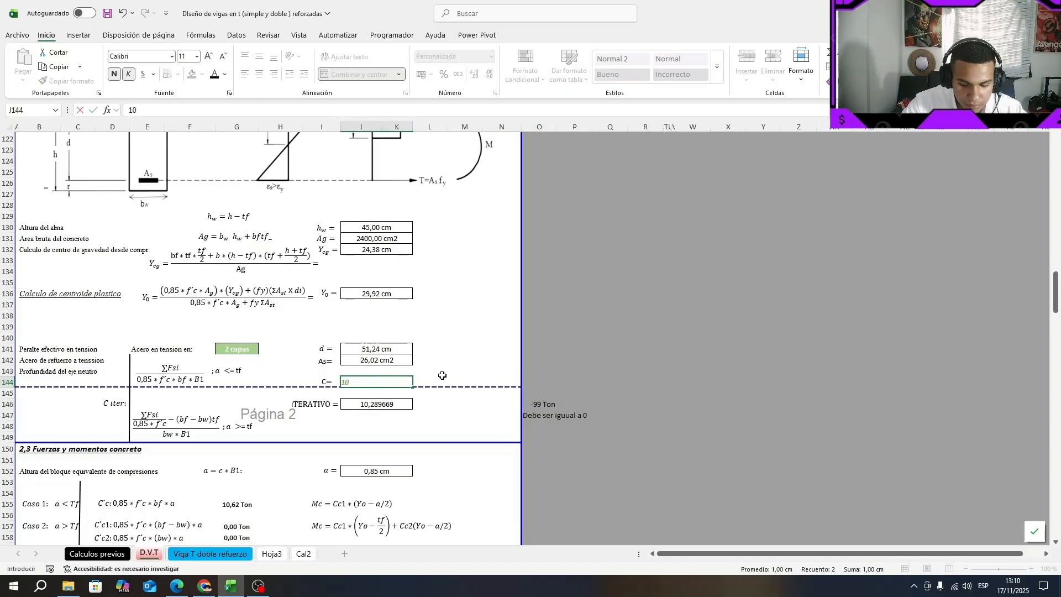
type(",")
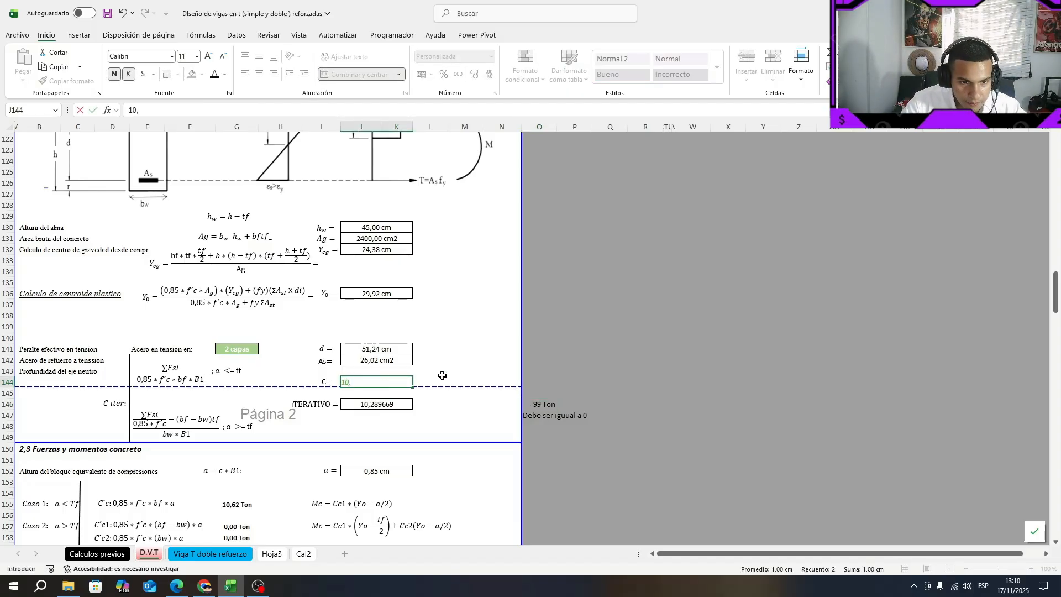
type("289")
key("Return")
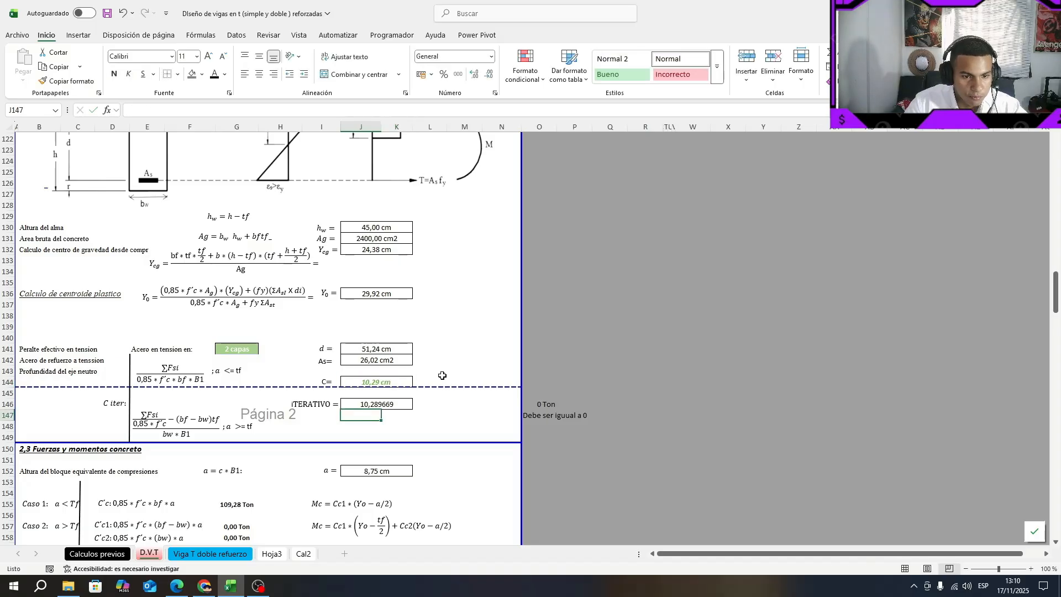
left_click(549, 405)
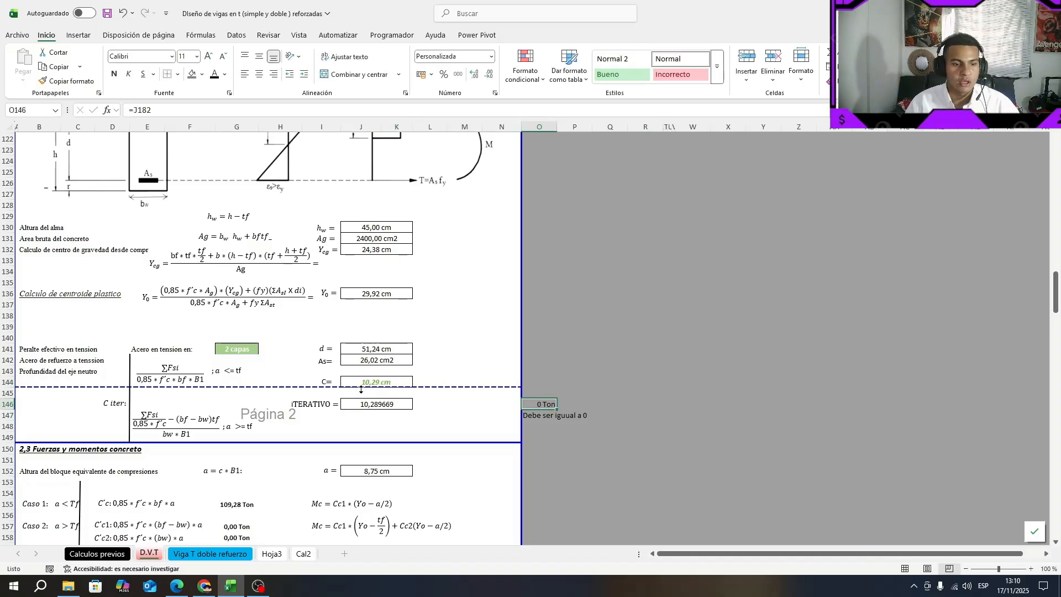
left_click_drag(362, 381, 378, 405)
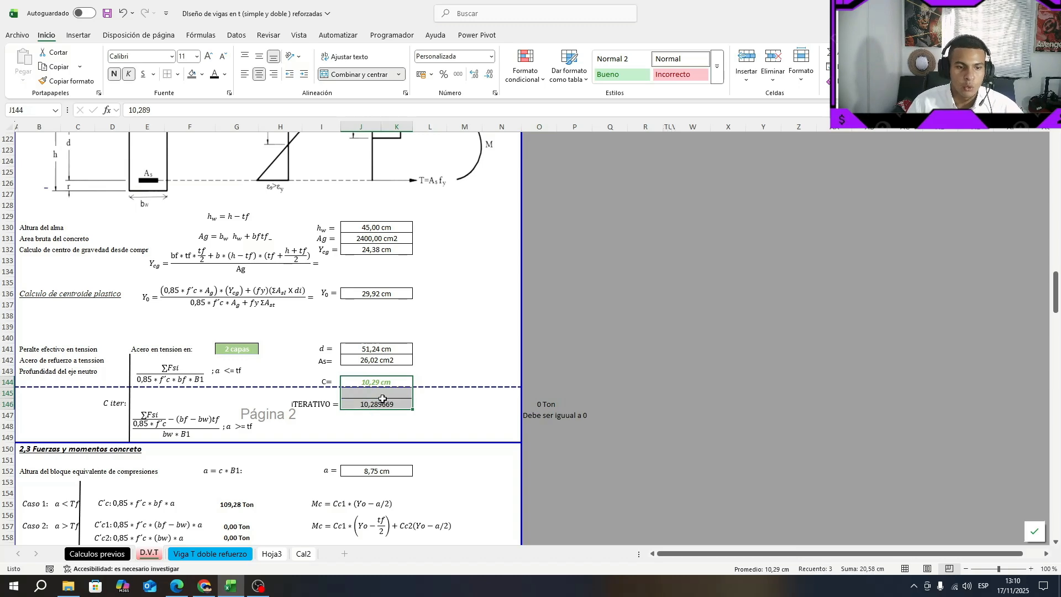
Examine the compression block height equation a = c*B1 and trace the formula in J152 back to the B1 factor in I110
left_click(489, 338)
scroll(553, 331, "down", 4)
scroll(360, 268, "down", 1)
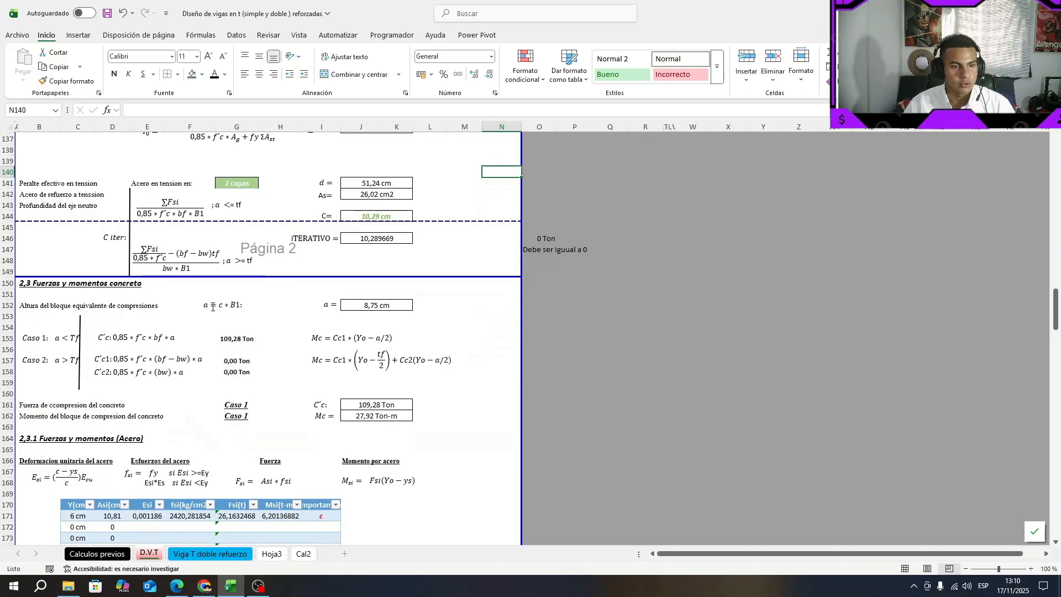
left_click_drag(42, 304, 242, 305)
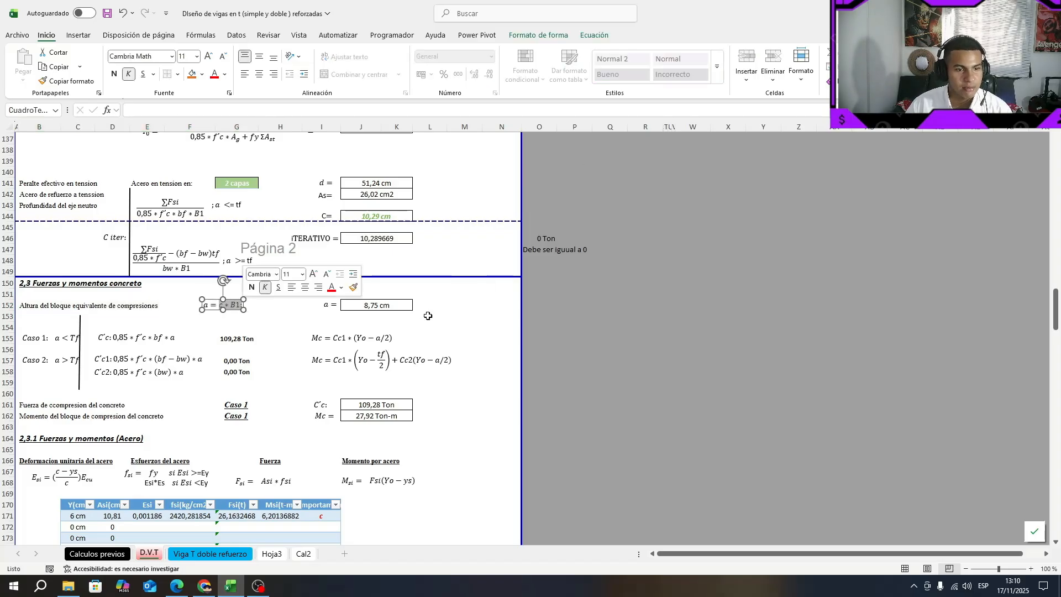
left_click(400, 304)
left_click(207, 115)
scroll(299, 273, "up", 13)
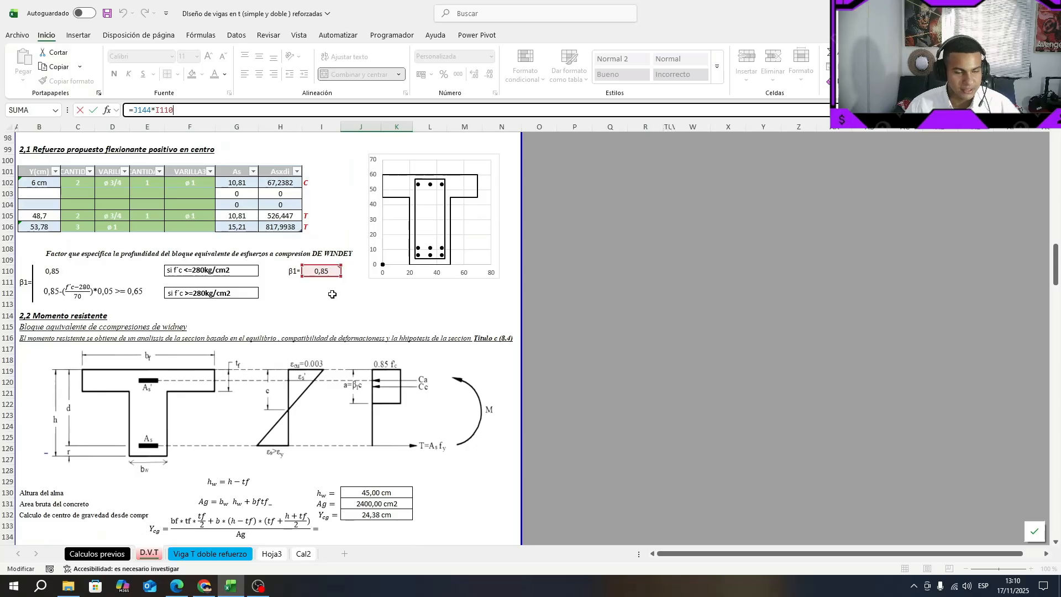
scroll(331, 277, "down", 8)
key("ctrl+Return")
scroll(291, 457, "down", 3)
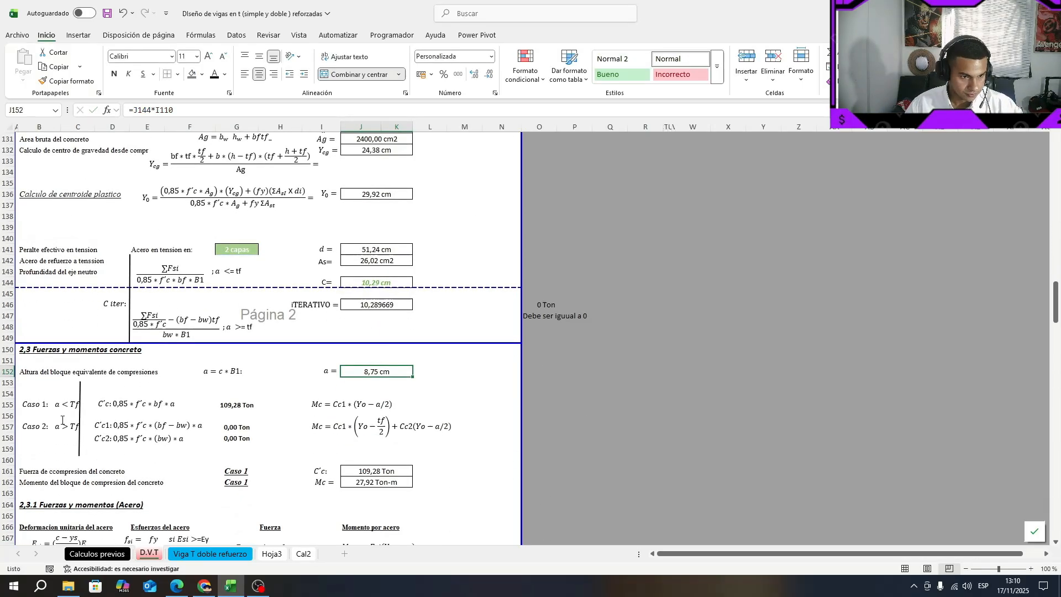
Compare the Caso 1 (a < Tf) and Caso 2 (a > Tf) conditions with their concrete compression force equations
left_click(62, 427)
left_click(113, 382)
scroll(114, 376, "down", 1)
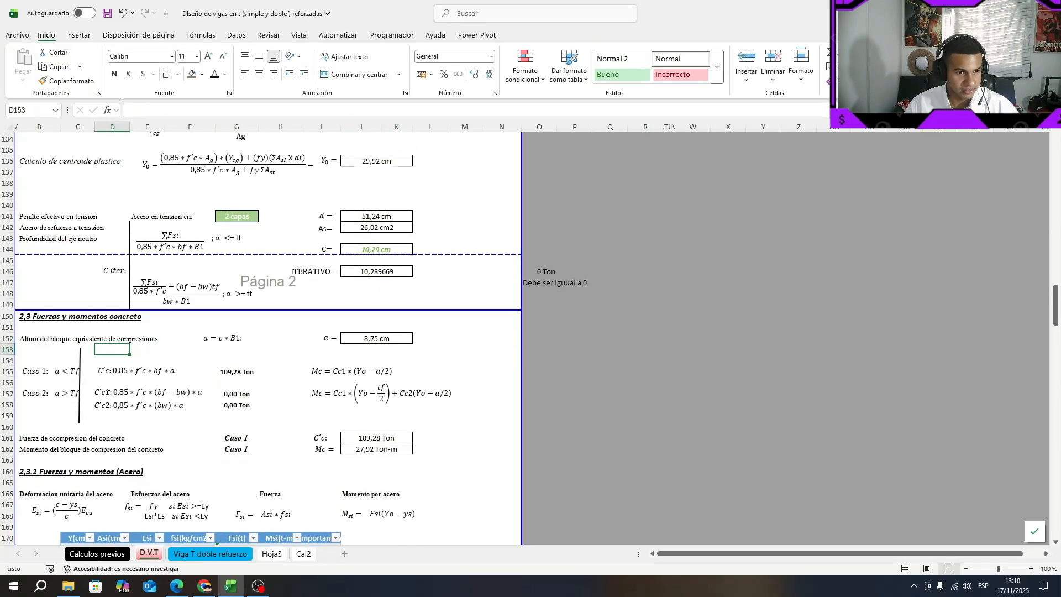
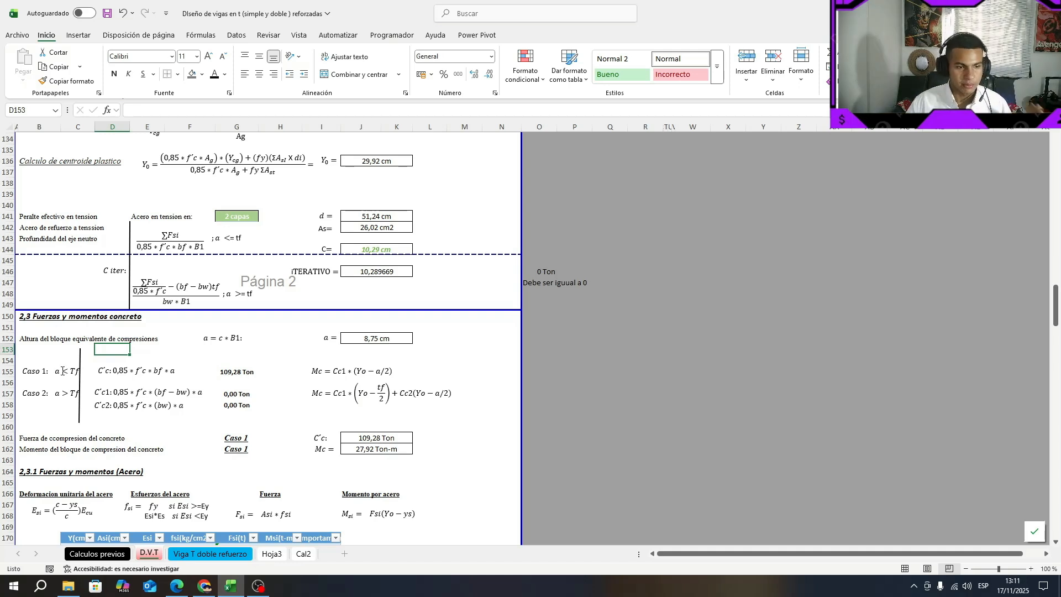
left_click(54, 373)
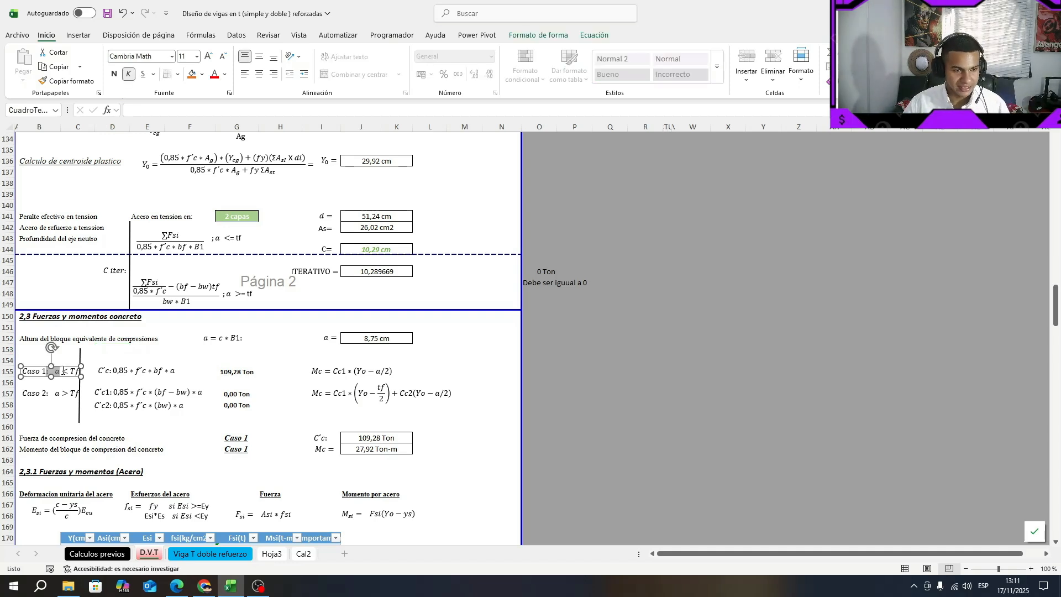
left_click(60, 393)
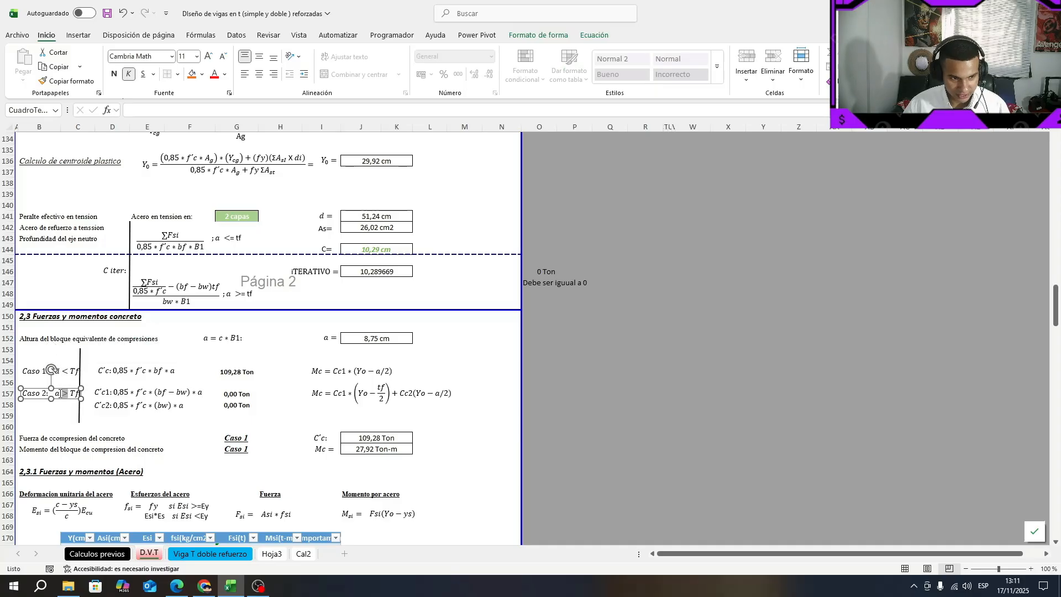
left_click(149, 394)
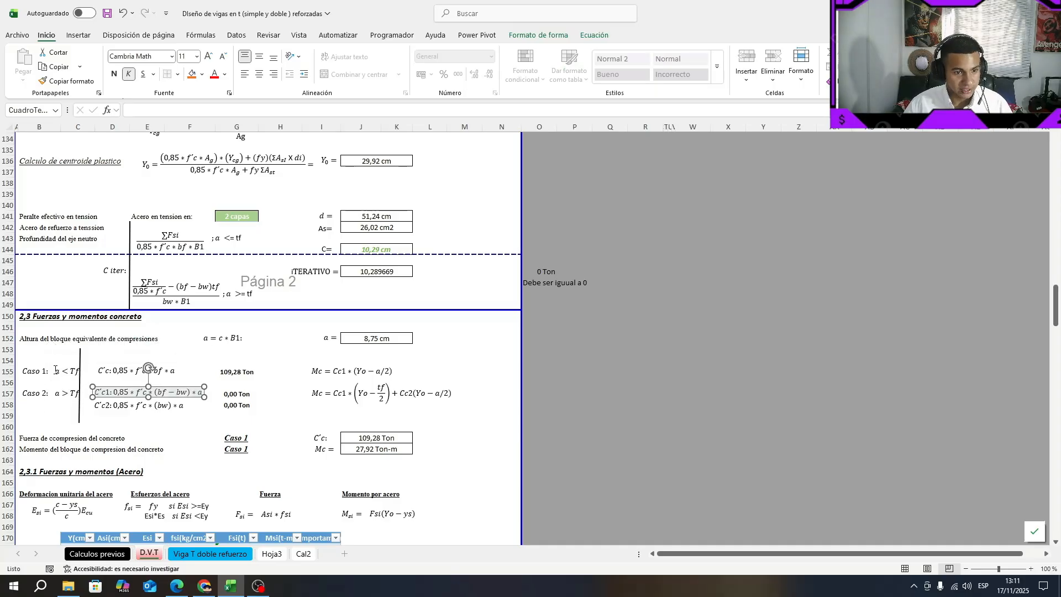
left_click(190, 361)
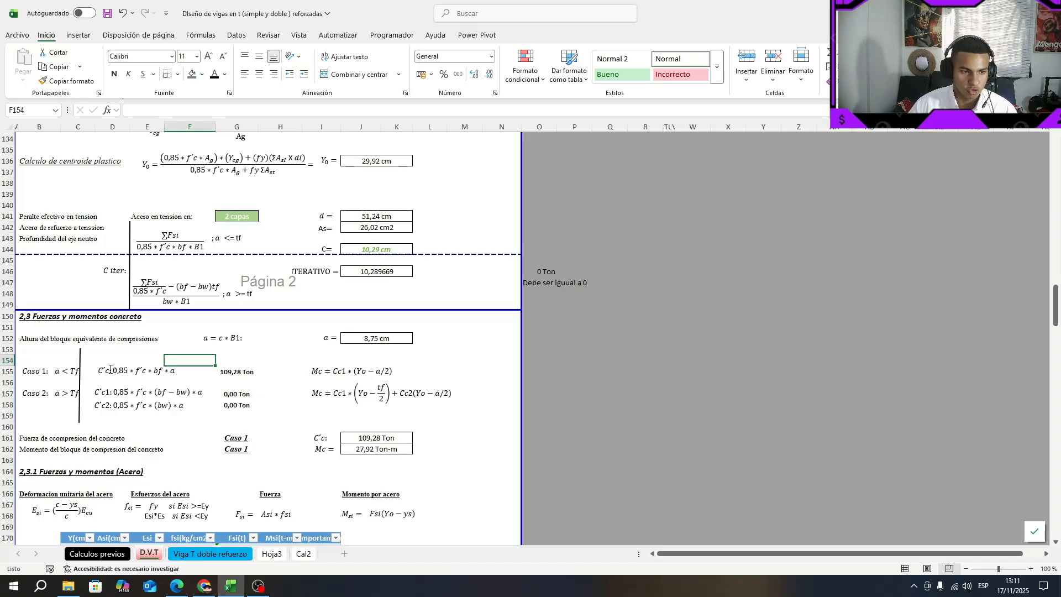
Review the Caso 1 concrete force equation, its a < Tf condition and the corresponding formula in G155
left_click_drag(101, 370, 170, 363)
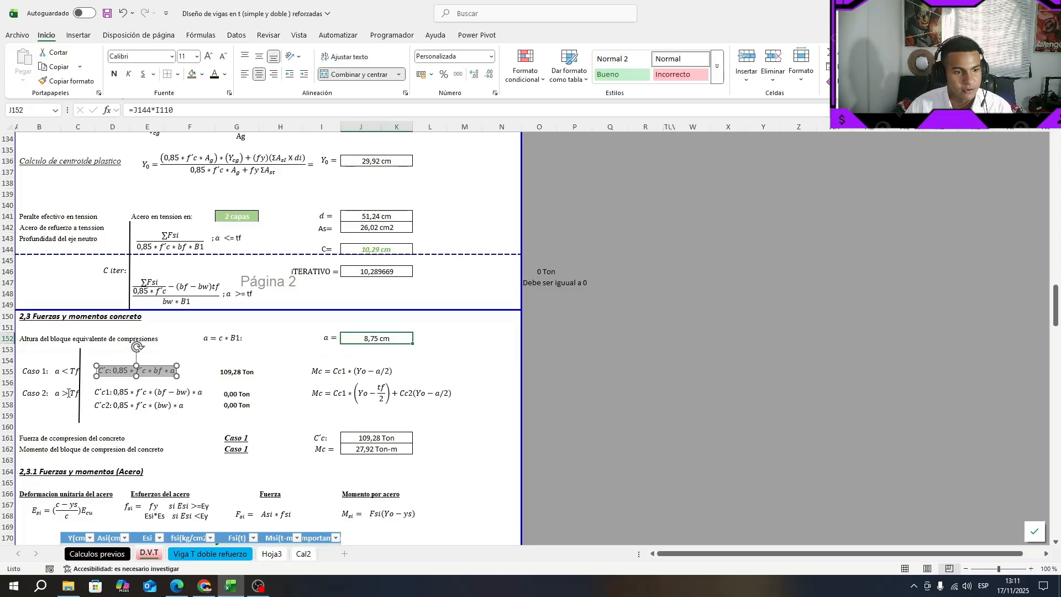
left_click(73, 370)
double_click(75, 371)
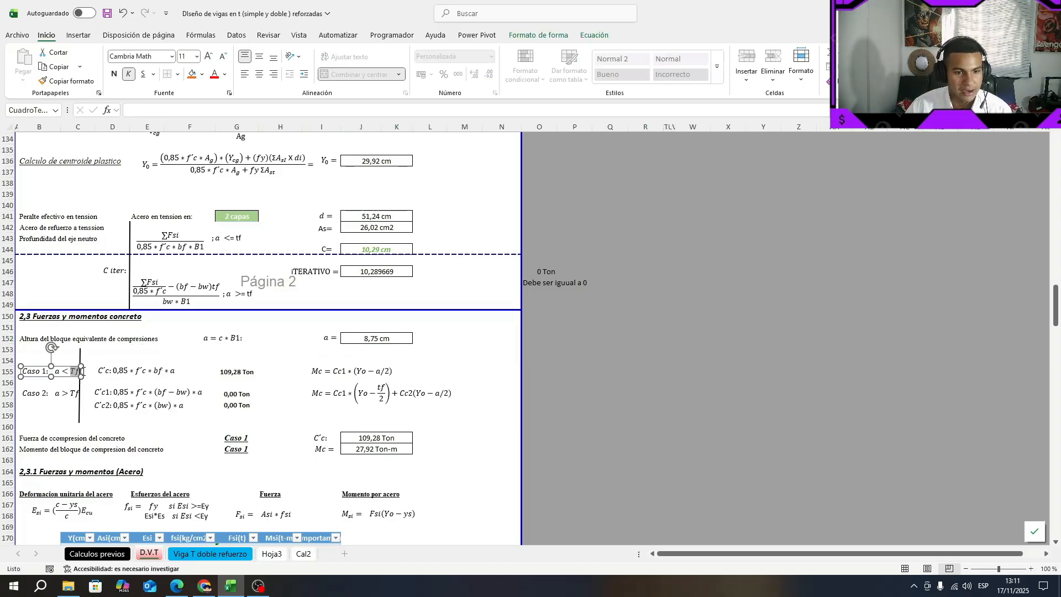
left_click(236, 360)
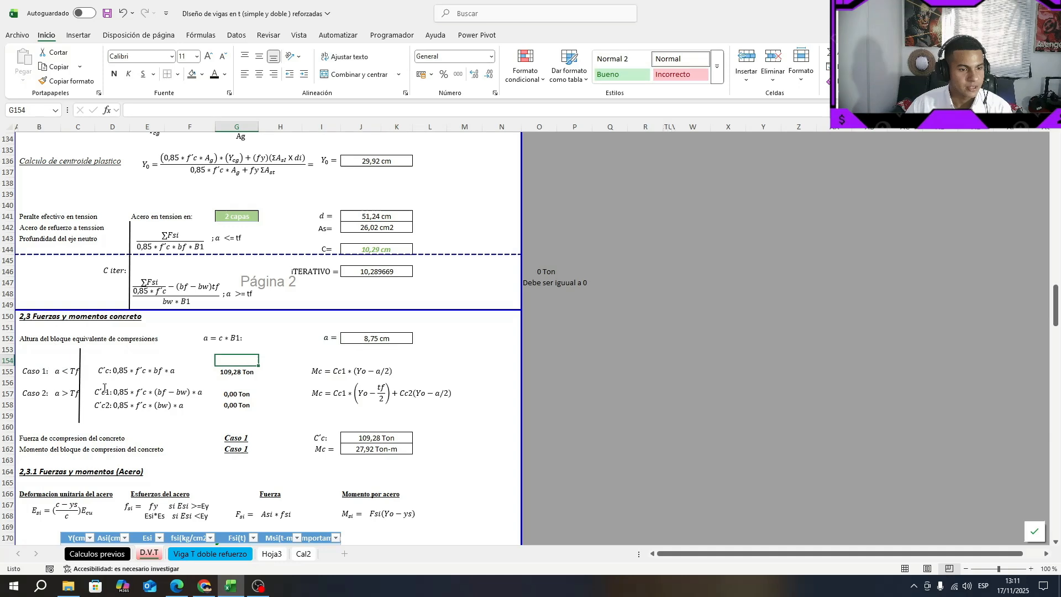
left_click(234, 371)
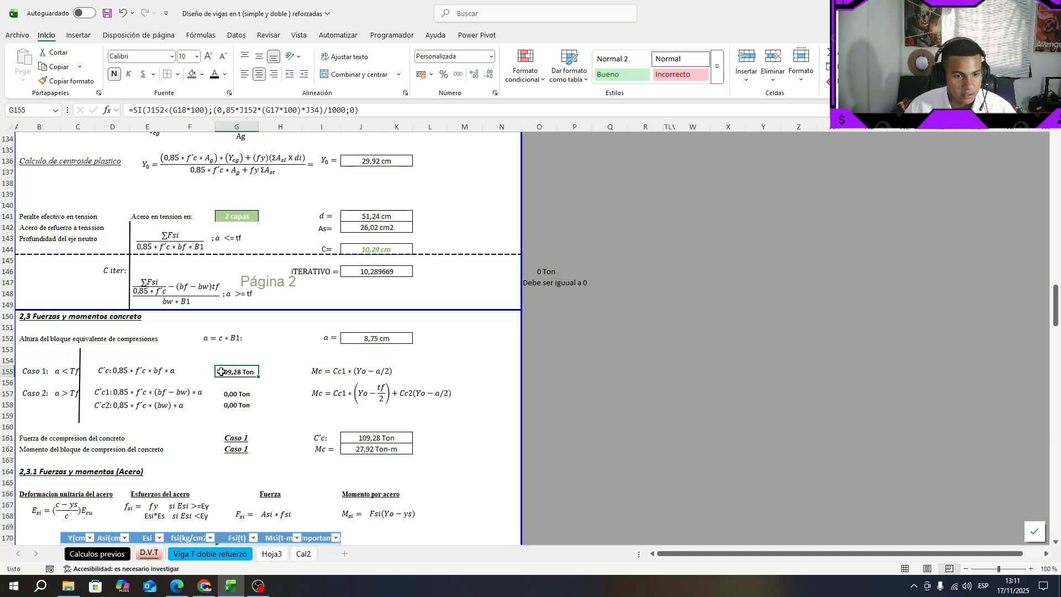
Review the Caso 1 moment equation and trace the concrete compression force formula in J161 to its case results
scroll(363, 360, "down", 1)
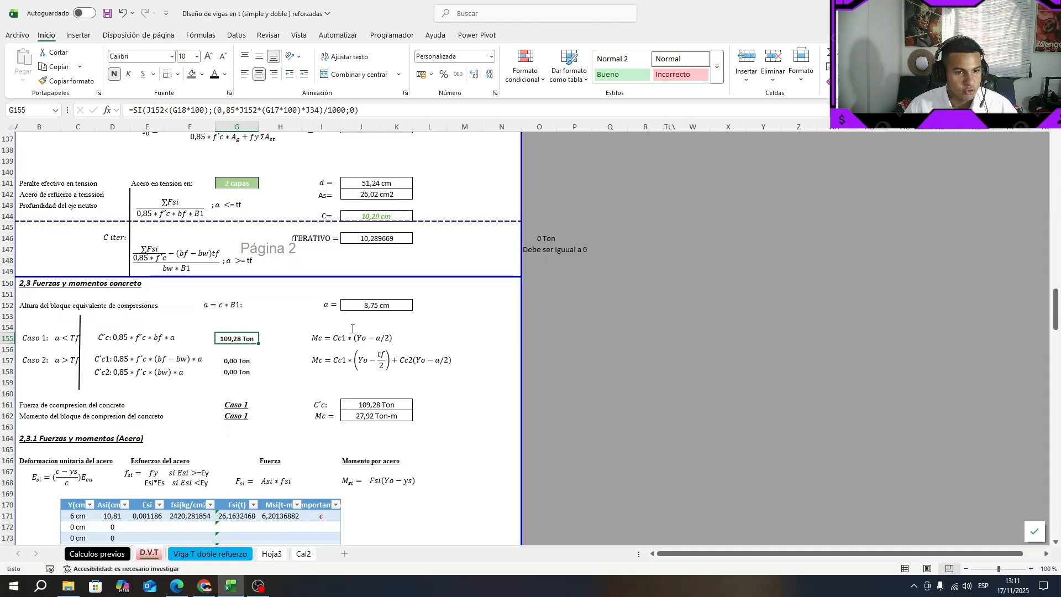
left_click_drag(334, 340, 394, 338)
left_click(457, 415)
left_click(379, 408)
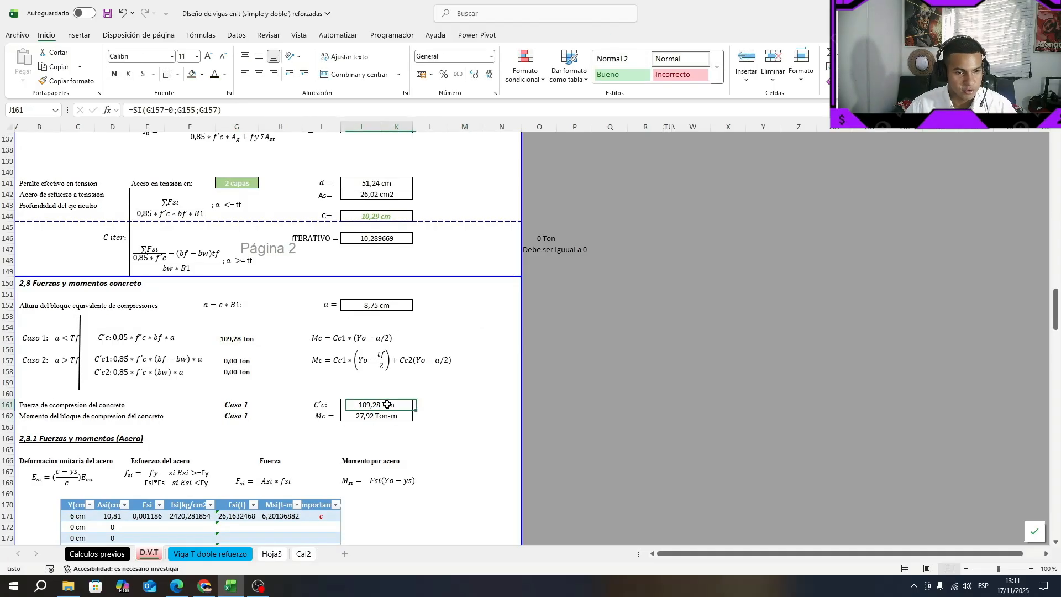
key("F2")
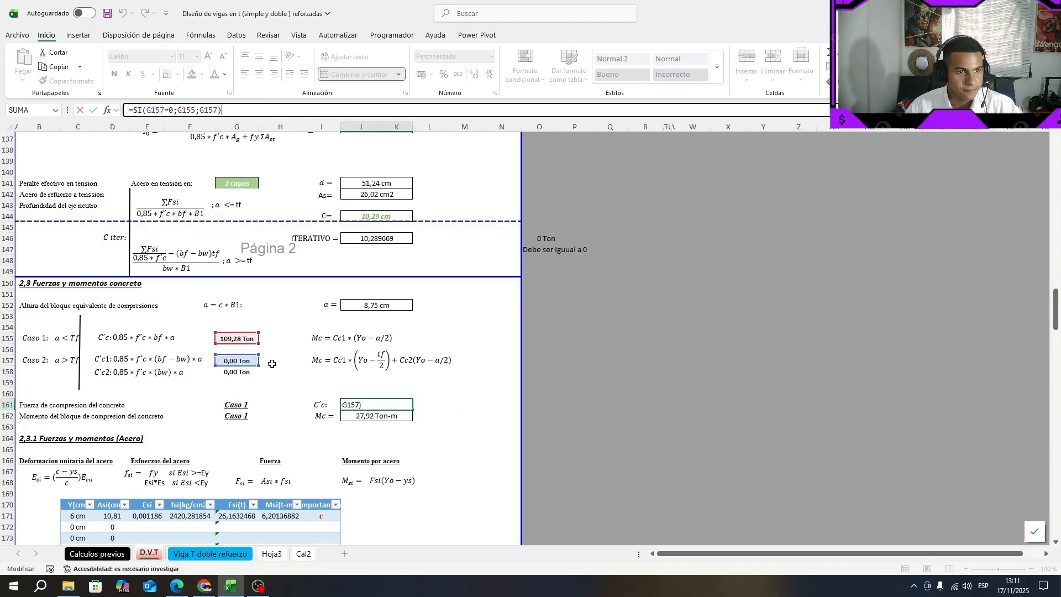
left_click(430, 438)
Inspect the case selection formula in G162 and the cells referenced by the concrete moment formula in J162
left_click(244, 415)
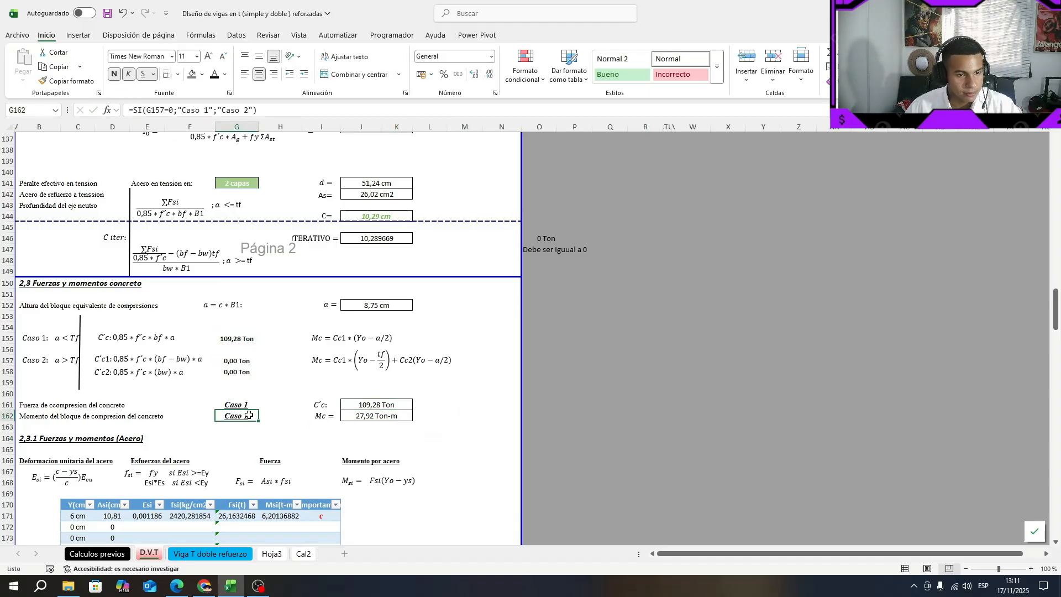
key("Right")
key("Right")
key("Right")
key("F2")
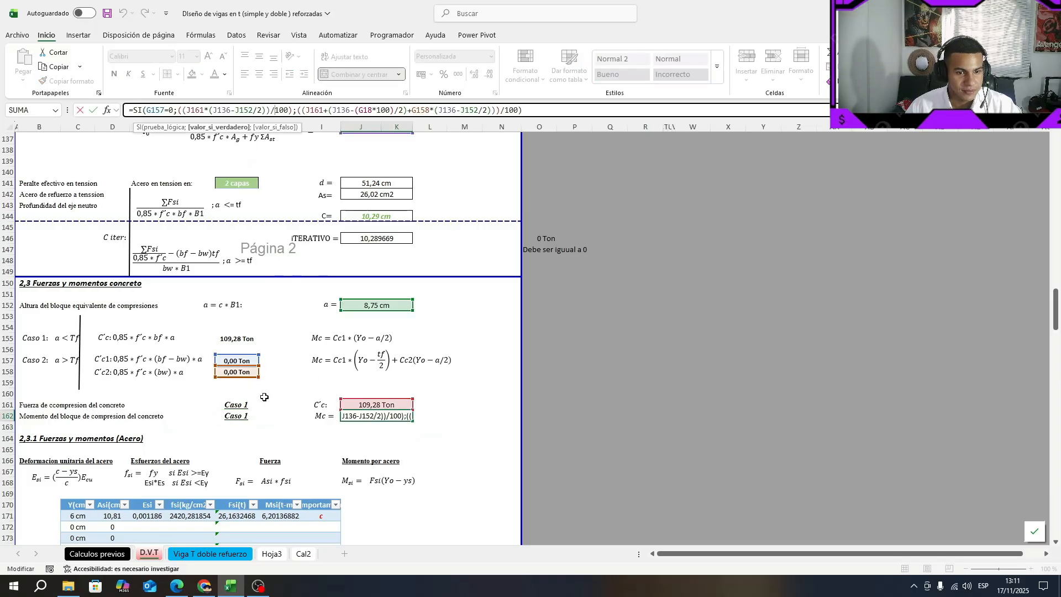
key("Escape")
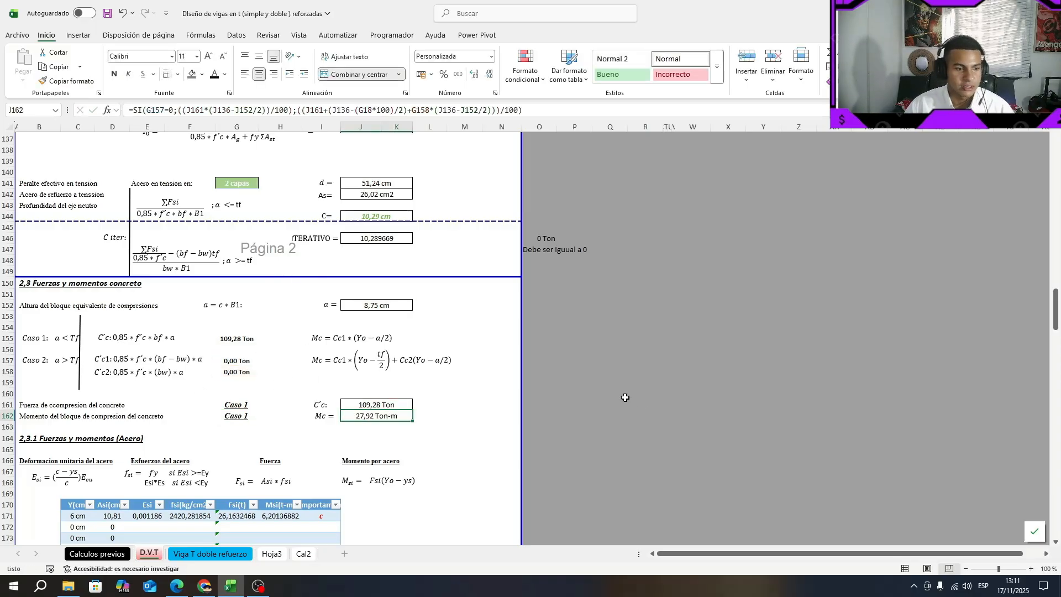
Review the steel strain, stress and force equations in section 2,3,1 along with the matching table columns
scroll(625, 398, "down", 5)
left_click(67, 276)
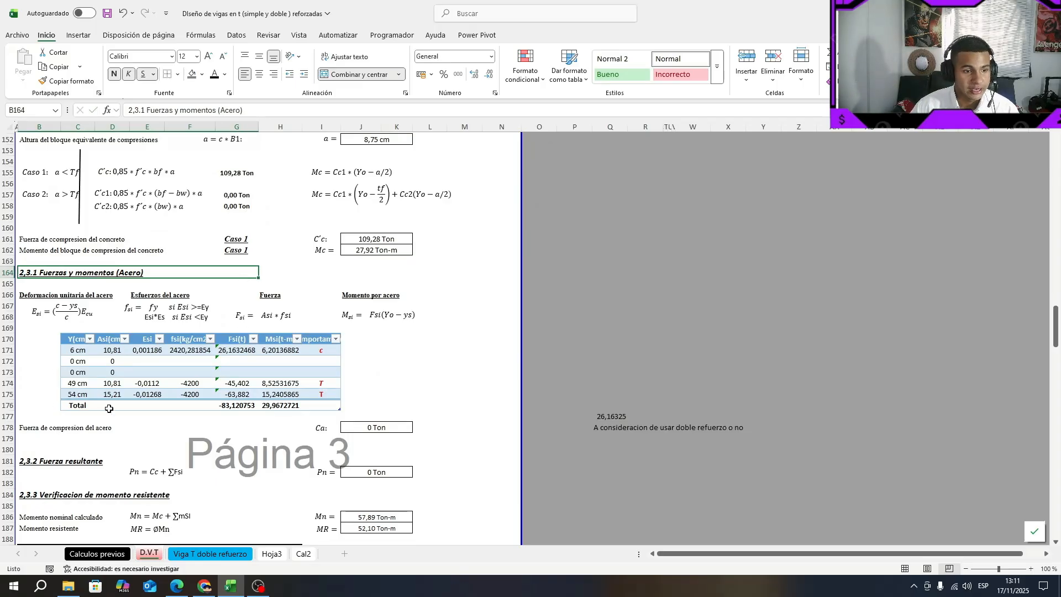
left_click(78, 319)
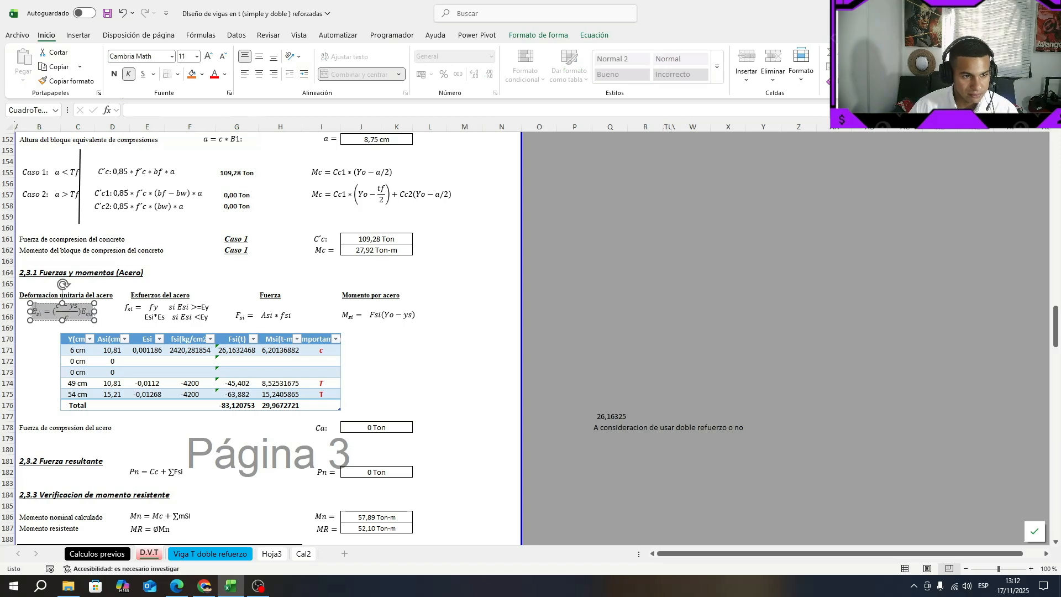
key("Escape")
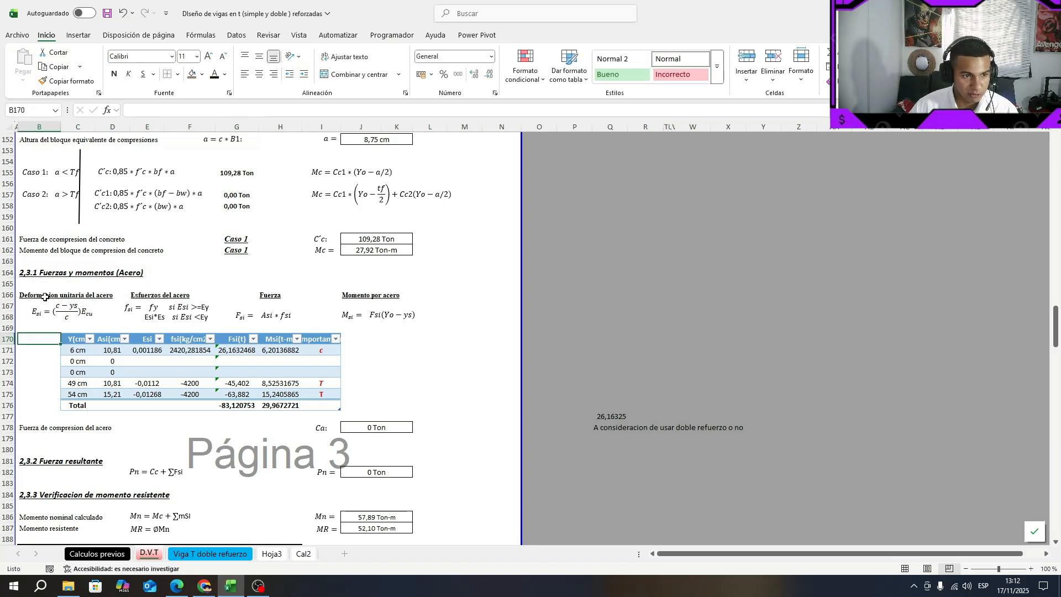
left_click(45, 295)
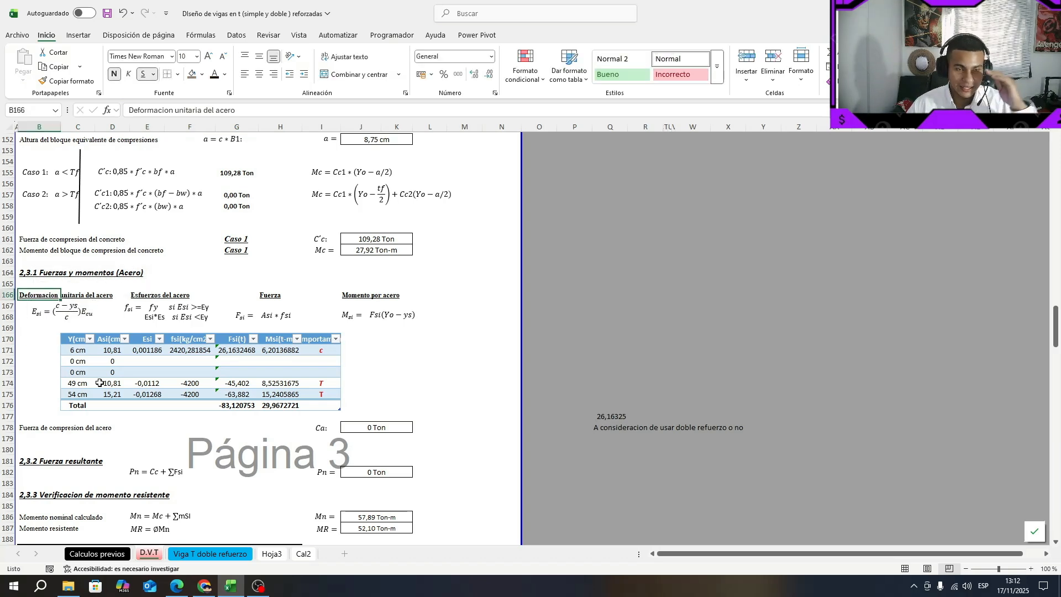
left_click(140, 297)
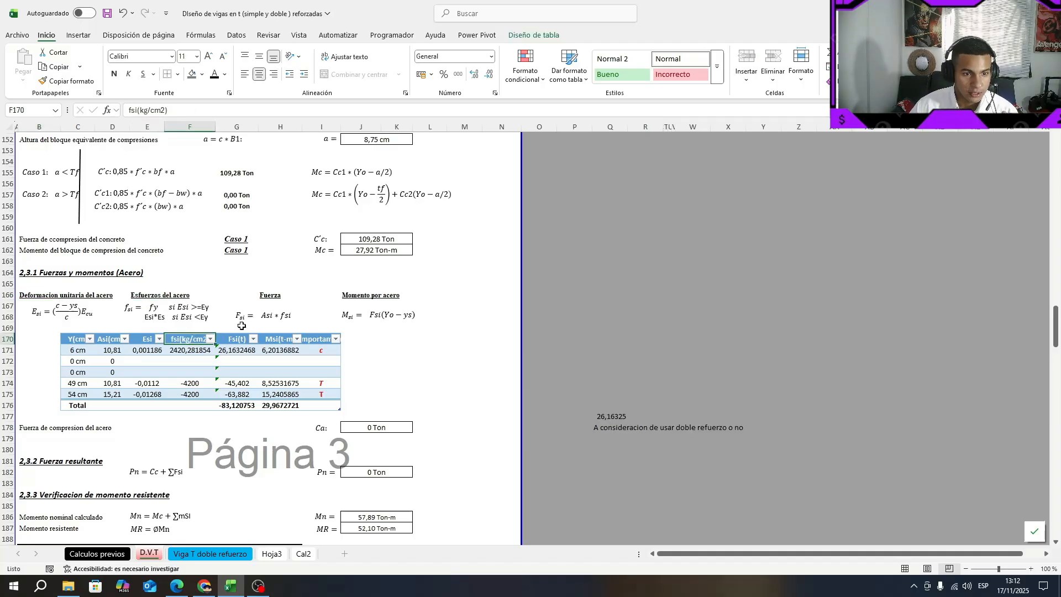
left_click(276, 299)
left_click(237, 338)
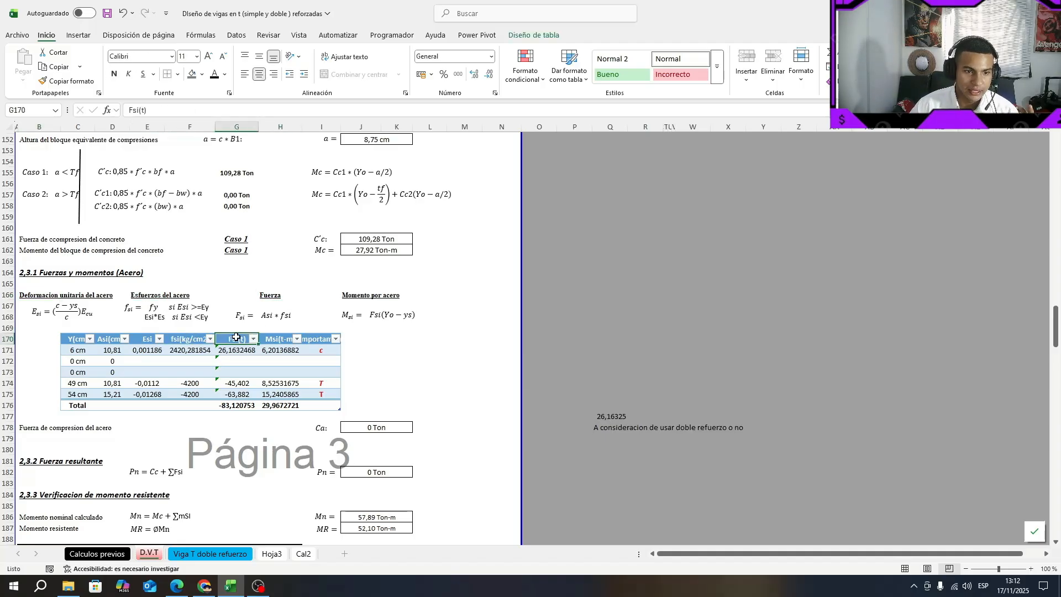
Check the Fsi force of each steel layer, the moment equation and the Msi values in the steel table
left_click(234, 357)
left_click(232, 351)
left_click(238, 384)
left_click(232, 394)
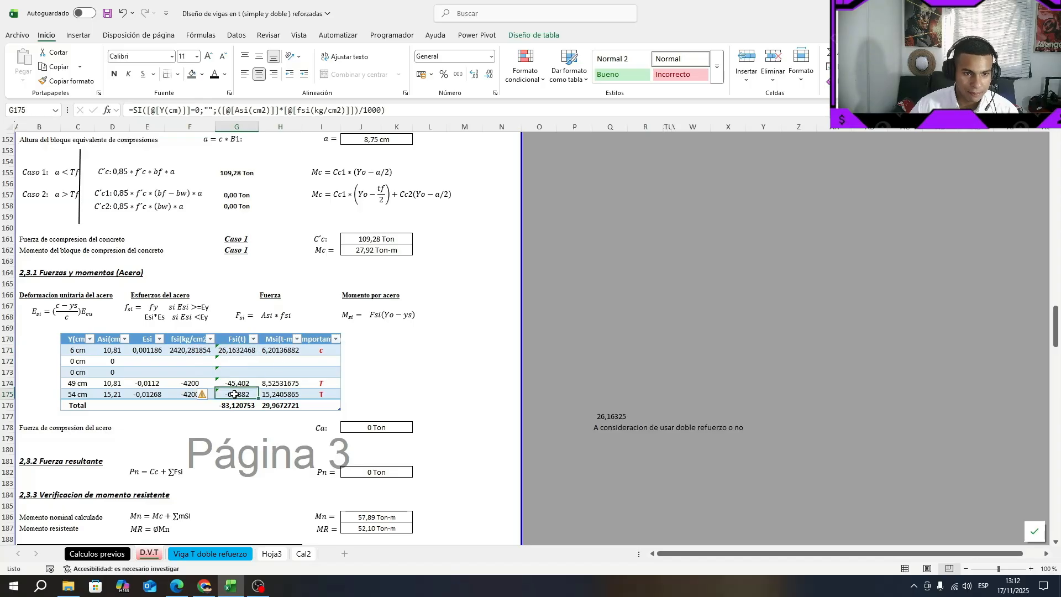
left_click(350, 317)
left_click_drag(273, 350, 276, 395)
left_click(407, 359)
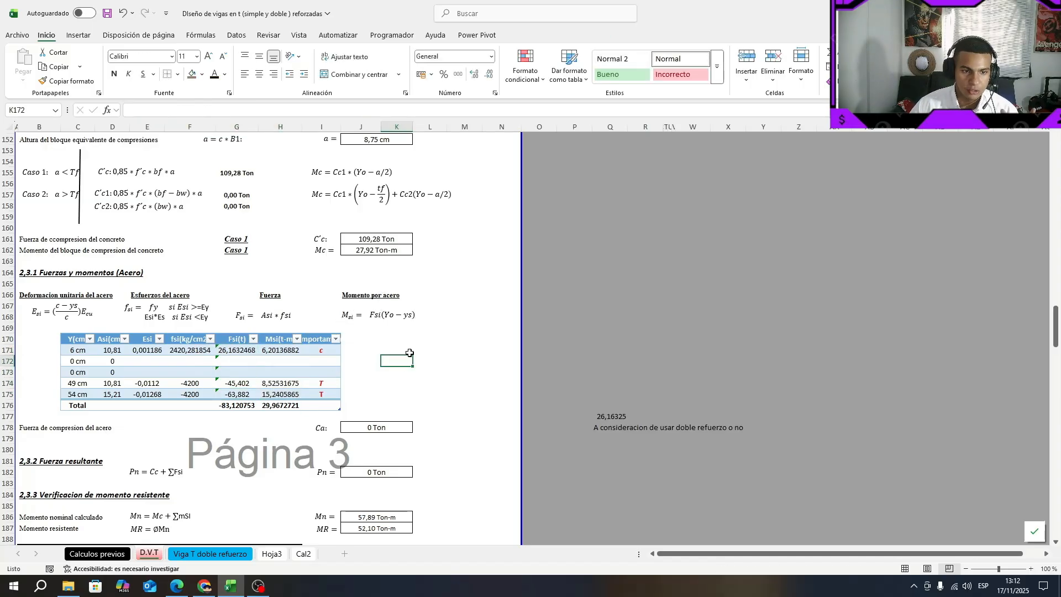
left_click(409, 347)
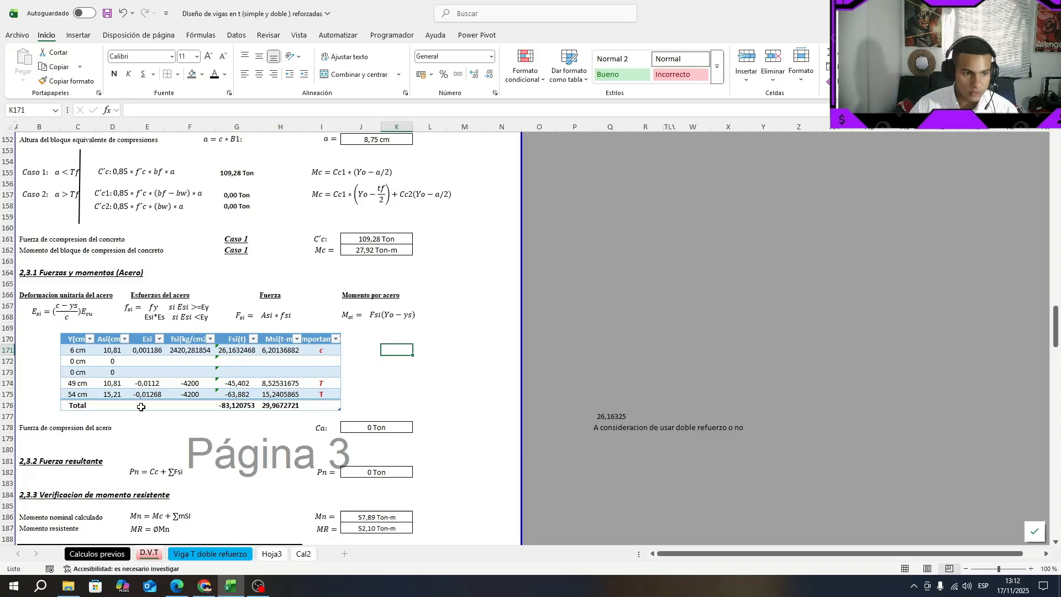
Examine the steel layer depths in the Y column, their C or T classification and the Fsi and Msi headers
left_click(78, 352)
left_click_drag(85, 382, 84, 389)
left_click(82, 353)
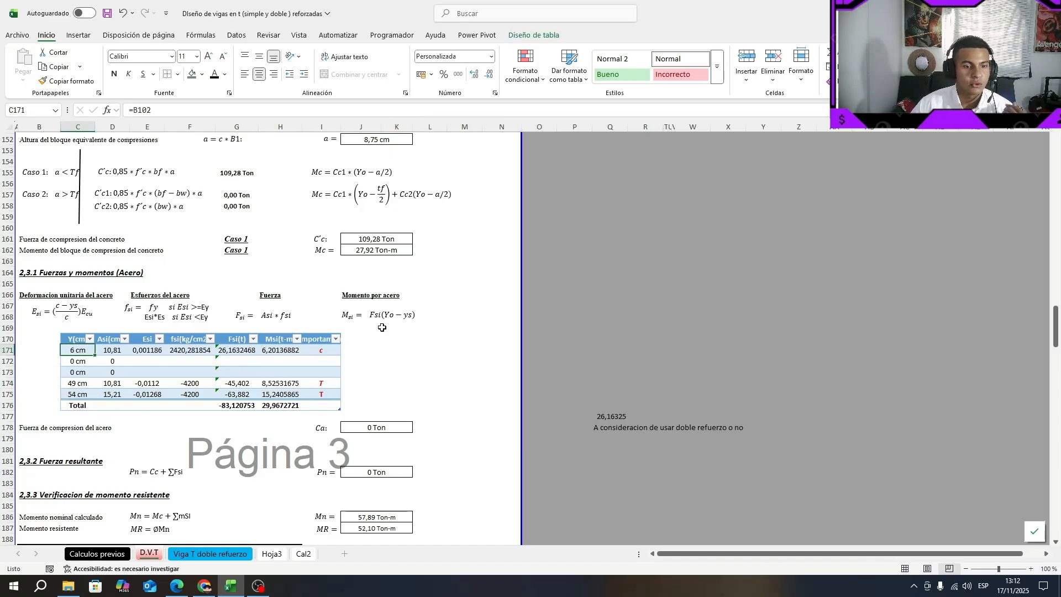
left_click_drag(326, 350, 330, 395)
left_click(423, 371)
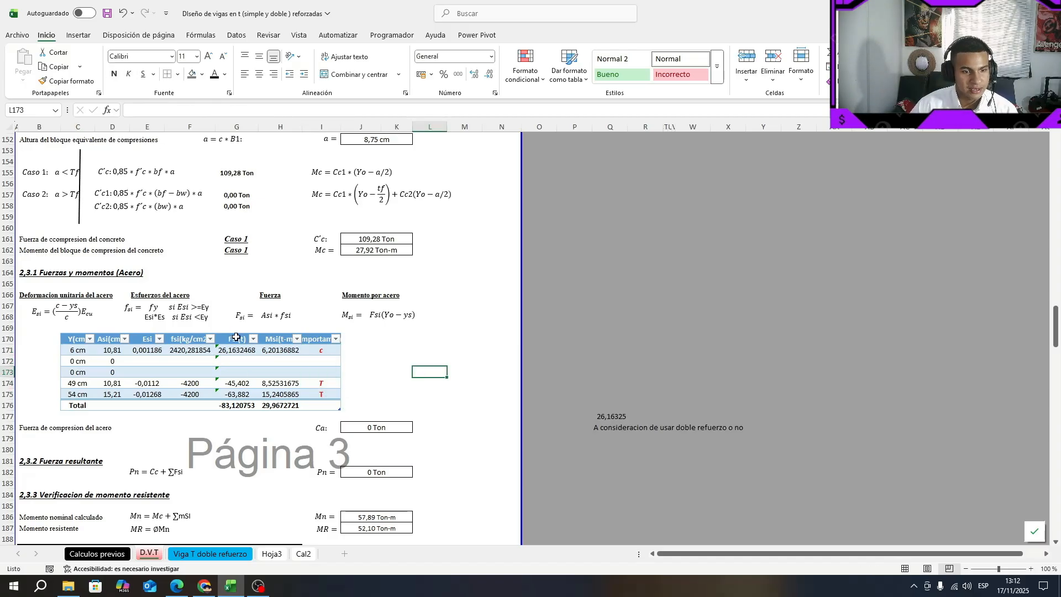
left_click_drag(236, 337, 275, 343)
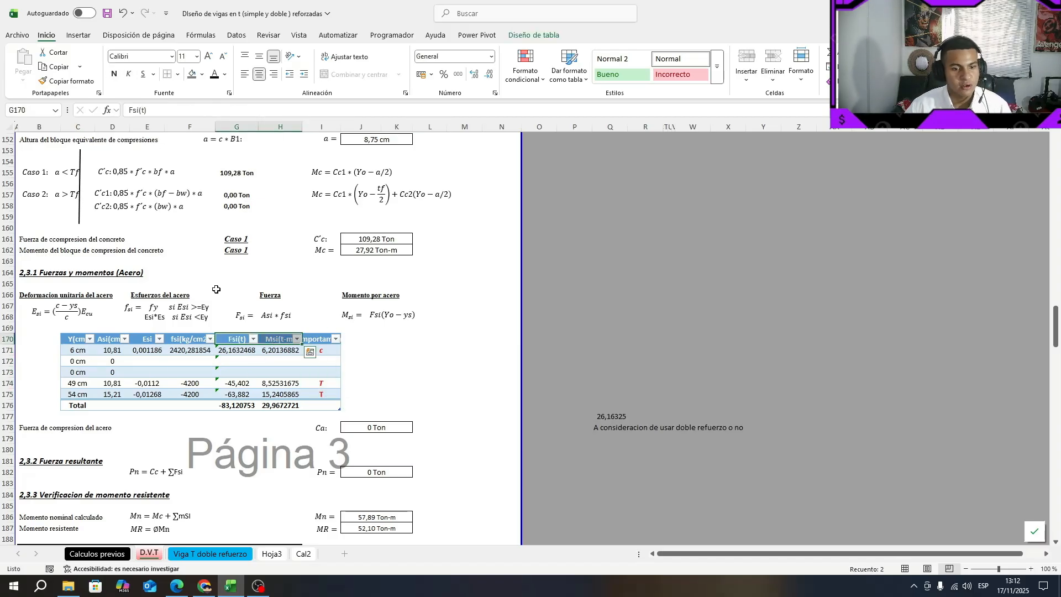
left_click(454, 339)
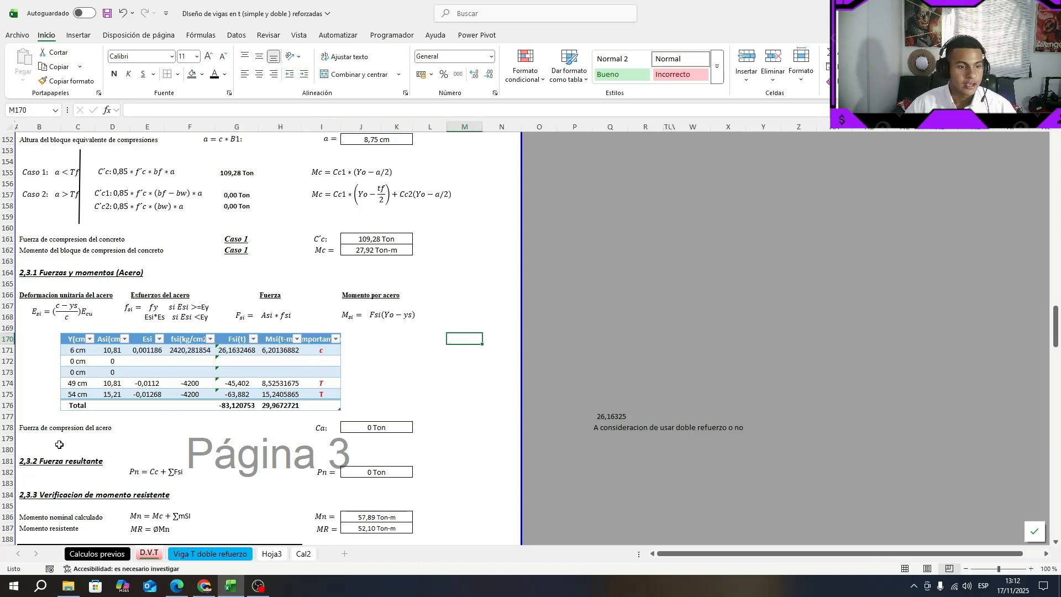
Check the steel compression force Ca in J178 and the Fsi formula of the compression layer in G171
left_click(367, 427)
type("0")
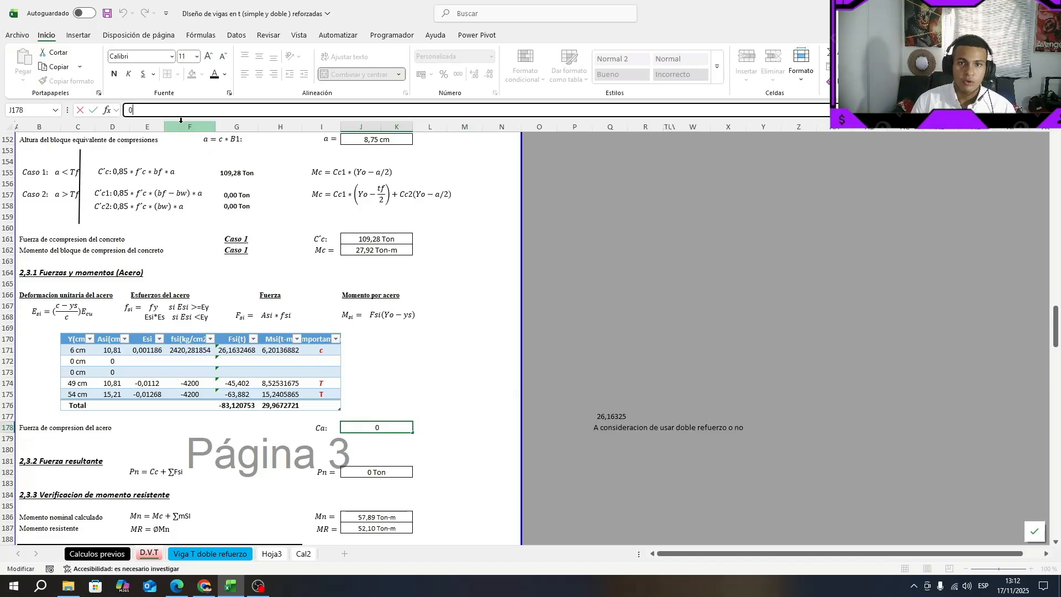
scroll(278, 282, "up", 10)
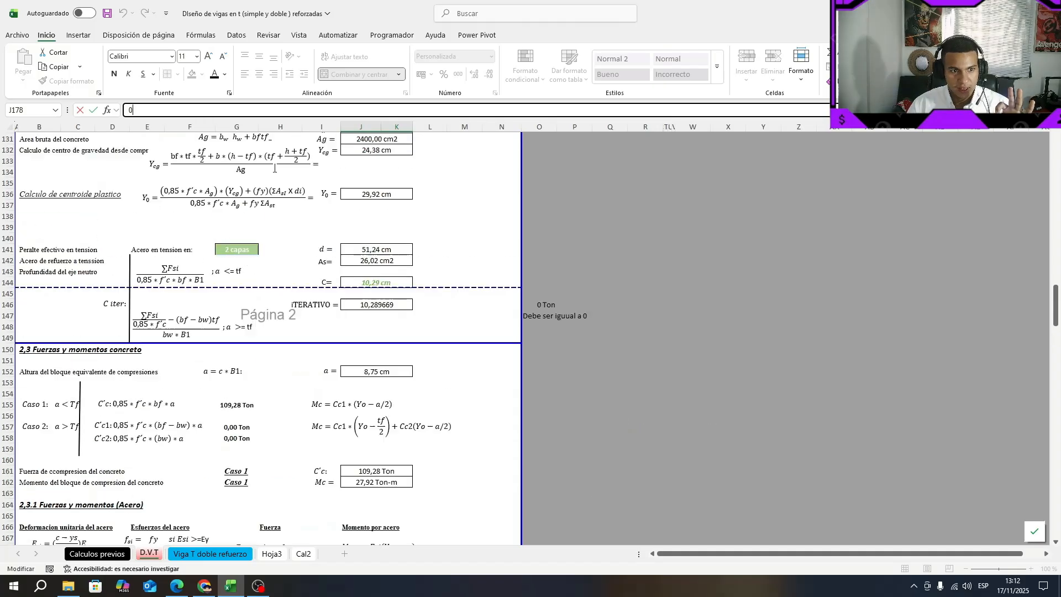
scroll(277, 282, "down", 12)
scroll(277, 283, "up", 1)
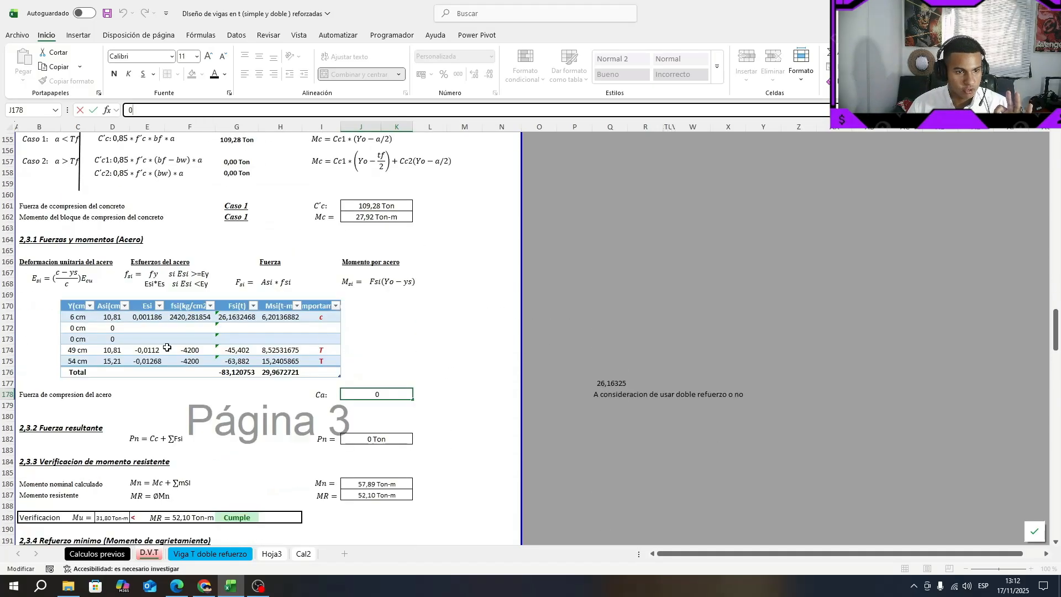
left_click(233, 316)
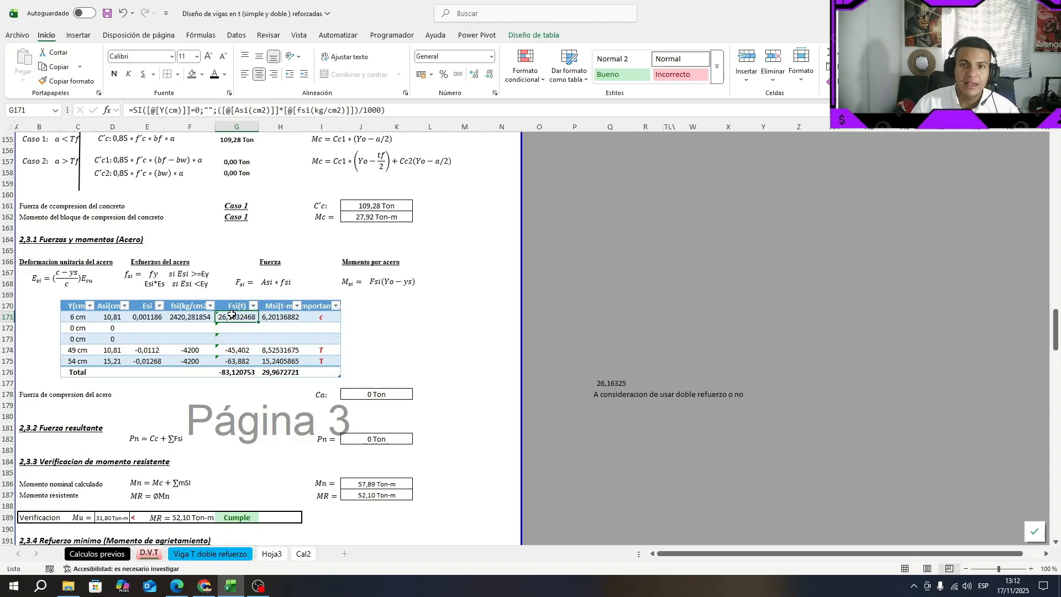
left_click_drag(429, 361, 425, 372)
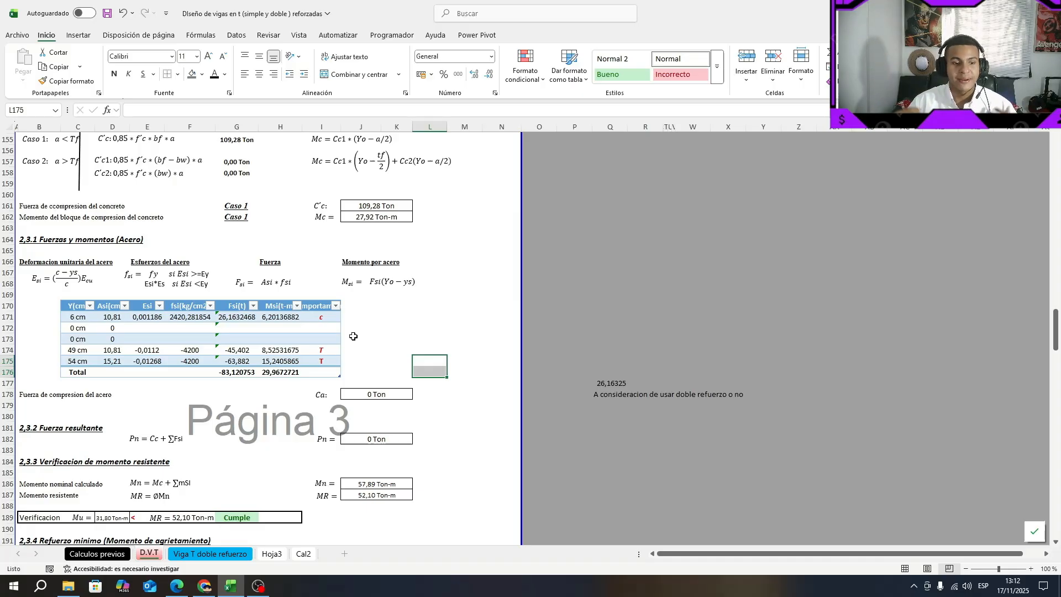
Review the resultant force equation in section 2,3,2, including its Cc and ∑Fsi terms
scroll(457, 336, "down", 1)
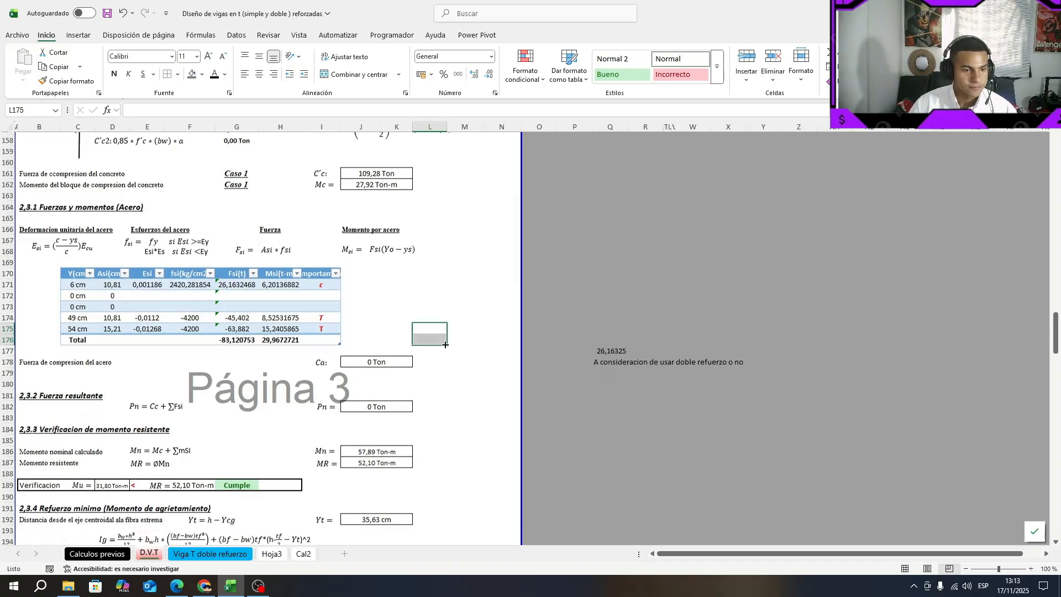
left_click_drag(63, 392, 362, 395)
left_click(273, 407)
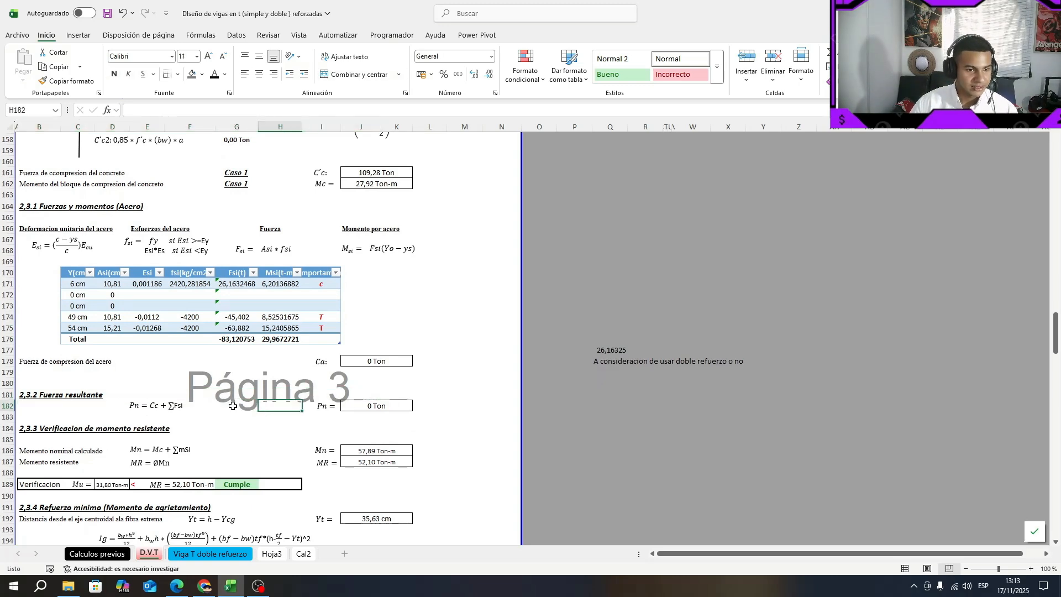
left_click(151, 406)
left_click_drag(145, 412, 133, 413)
left_click(139, 406)
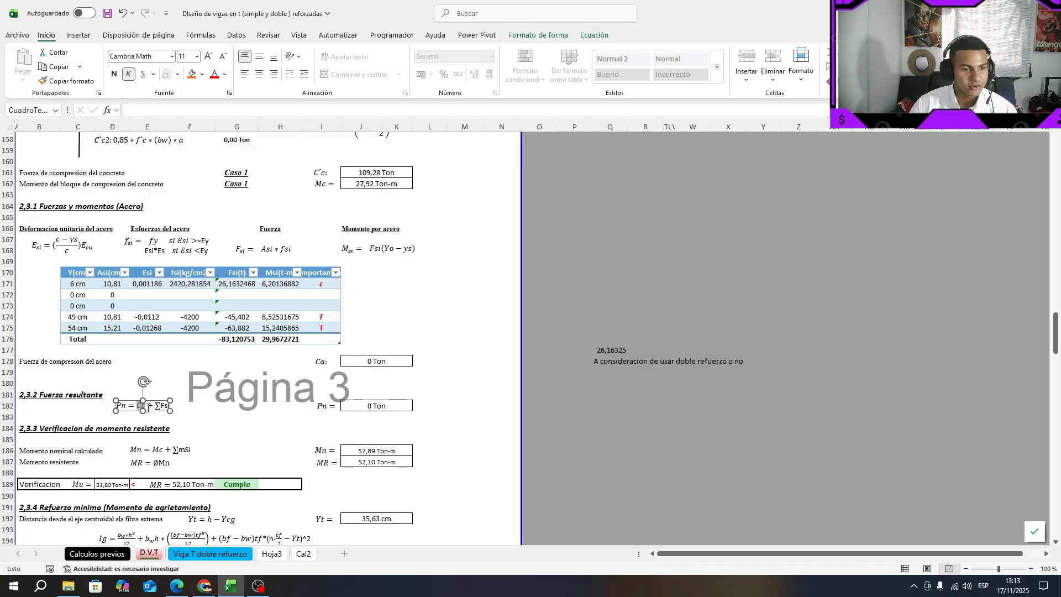
left_click_drag(157, 406, 187, 405)
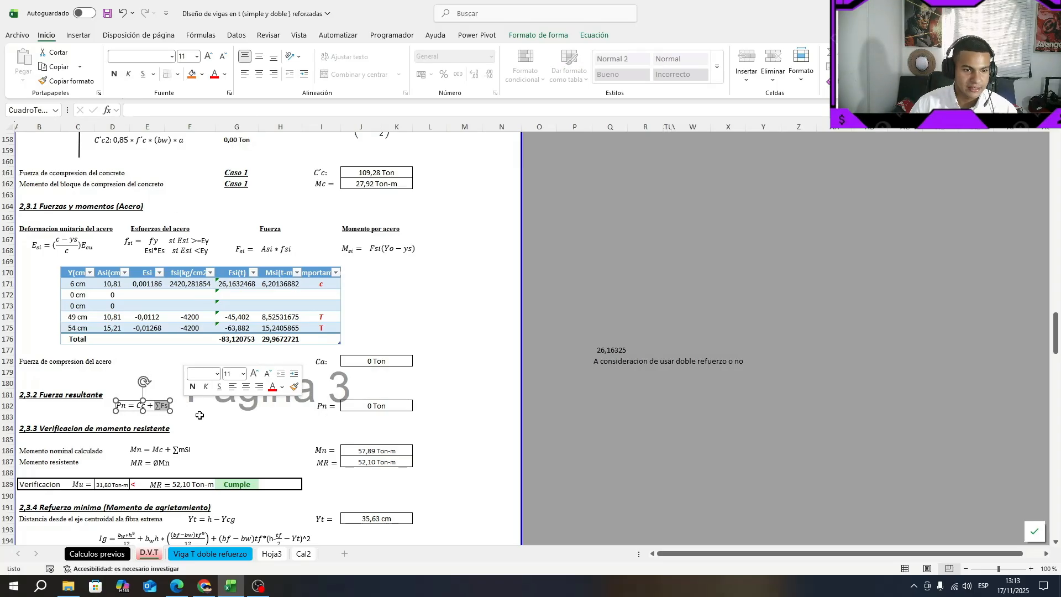
left_click(196, 415)
Inspect the Pn formula in J182 and the concrete force and steel table columns it references
left_click(363, 404)
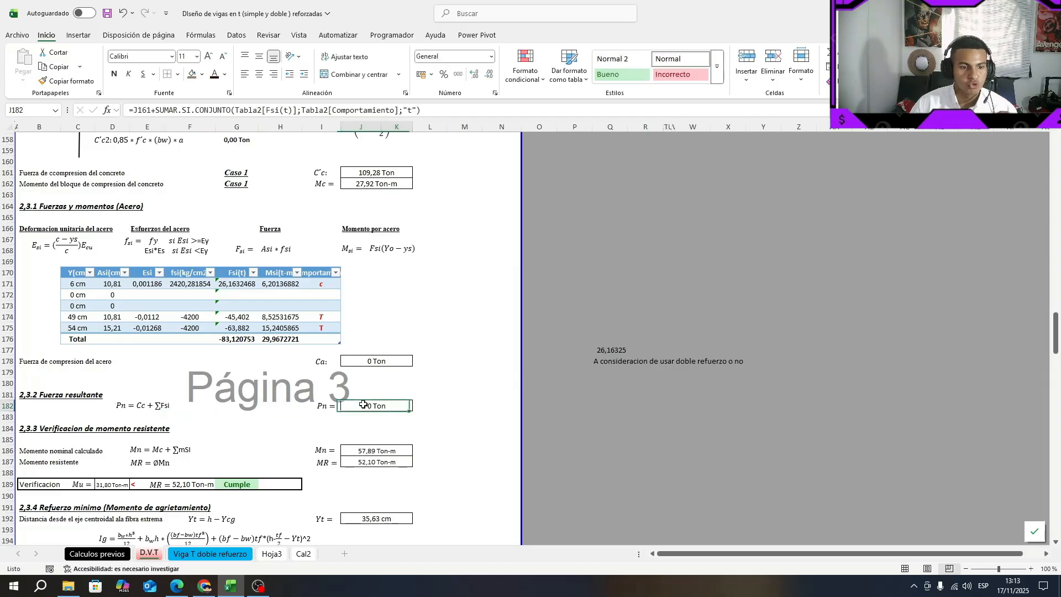
left_click(240, 107)
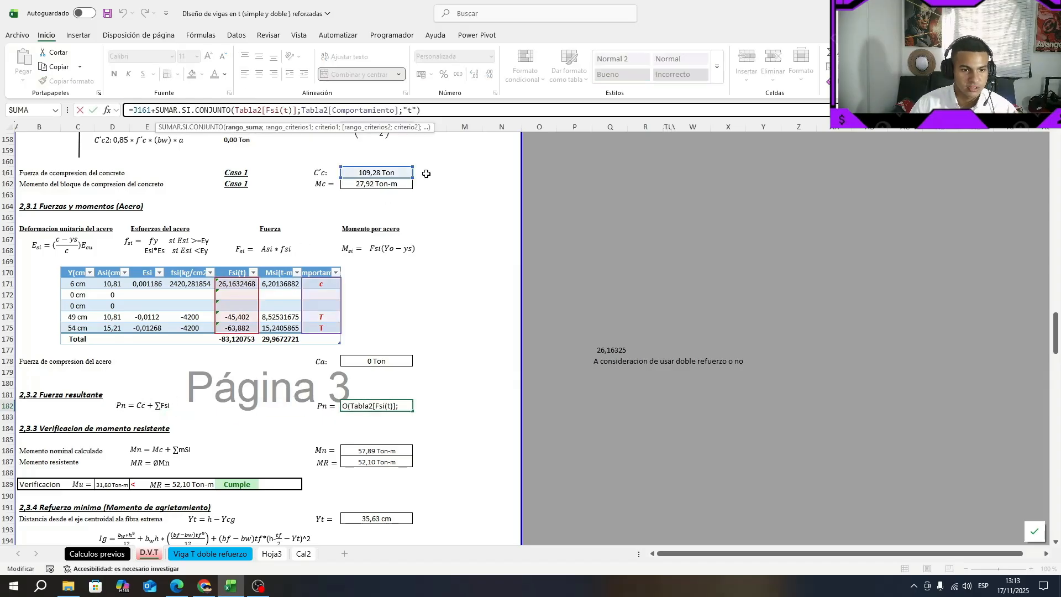
key("Return")
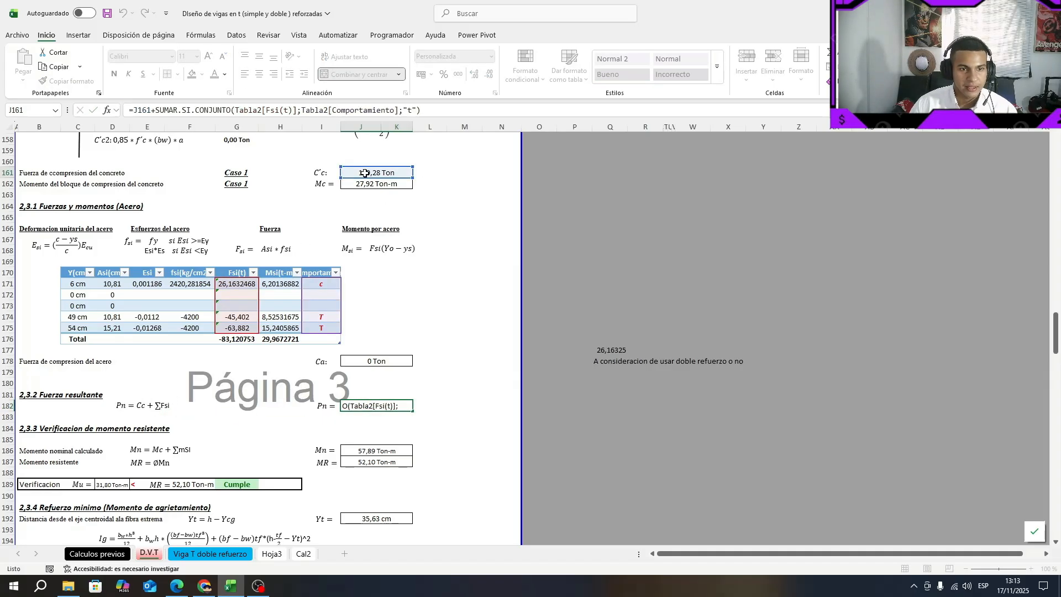
left_click(394, 409)
double_click(394, 409)
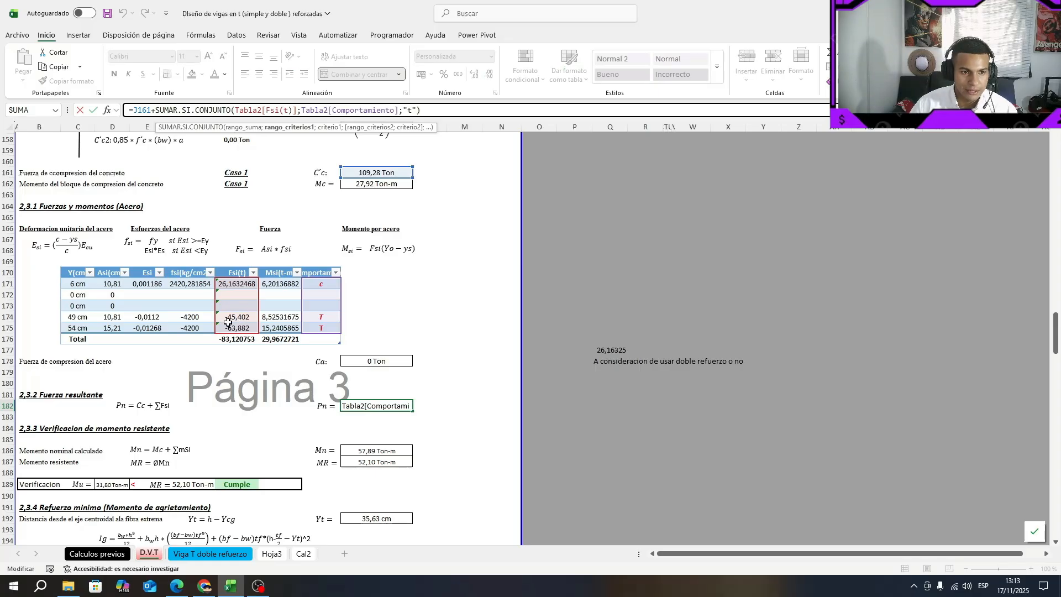
key("Escape")
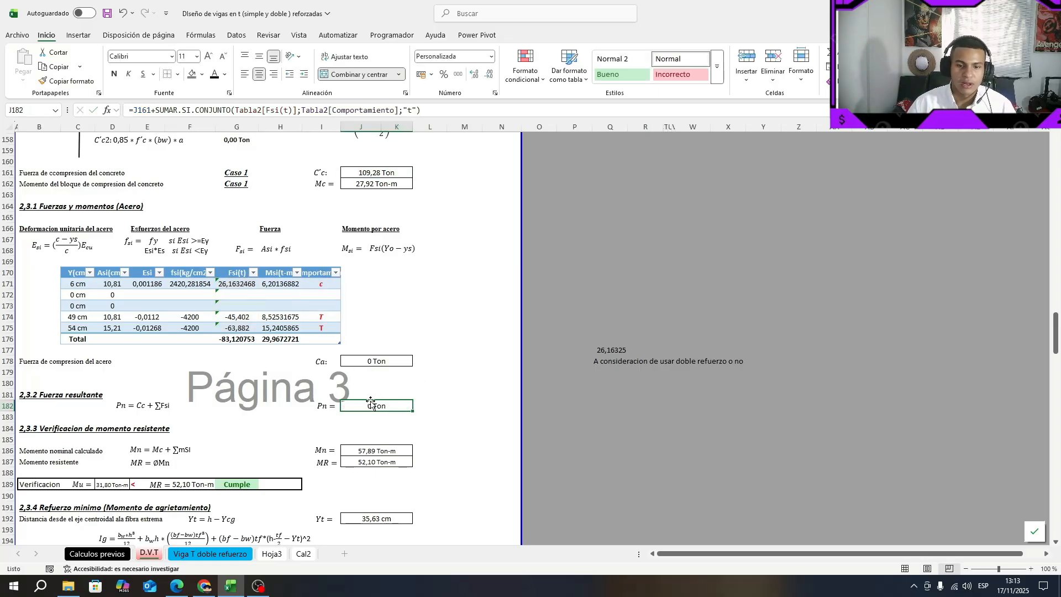
Review the nominal moment equation in section 2,3,3, including its Mc and steel moment sum terms
scroll(372, 393, "down", 2)
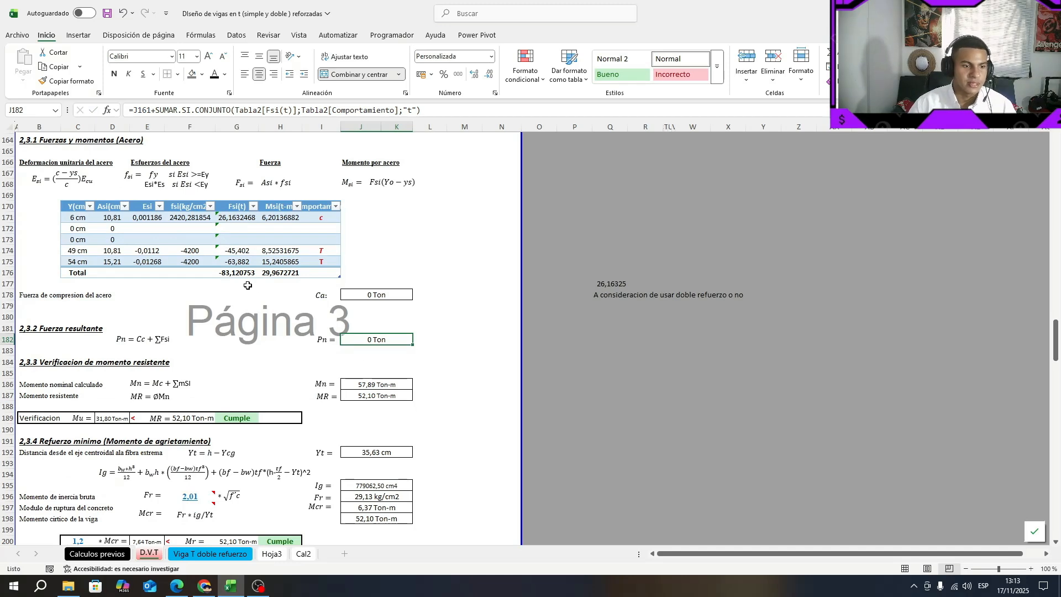
scroll(248, 285, "down", 2)
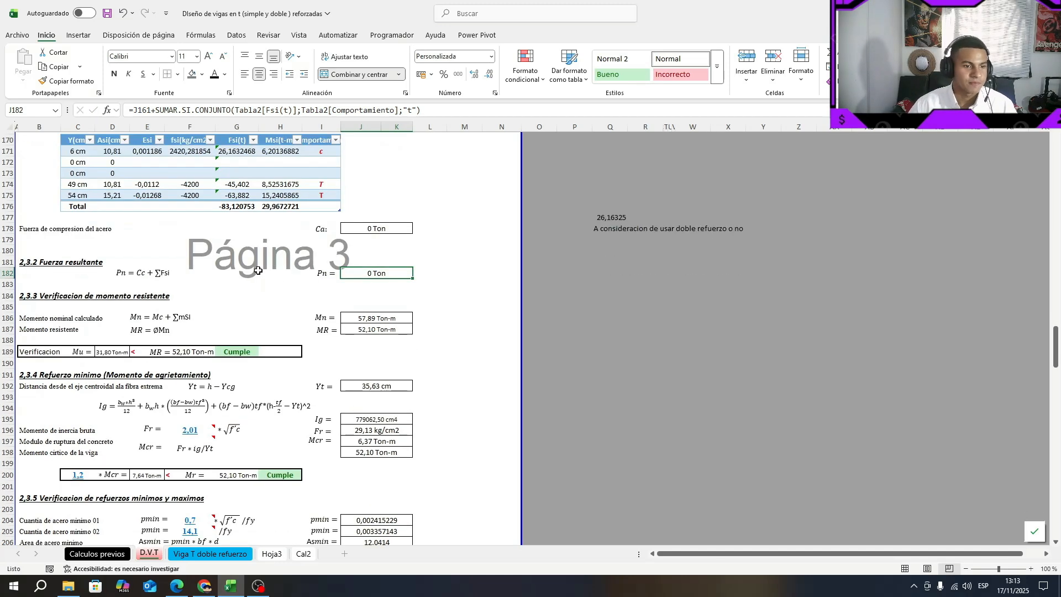
left_click(34, 299)
left_click(242, 333)
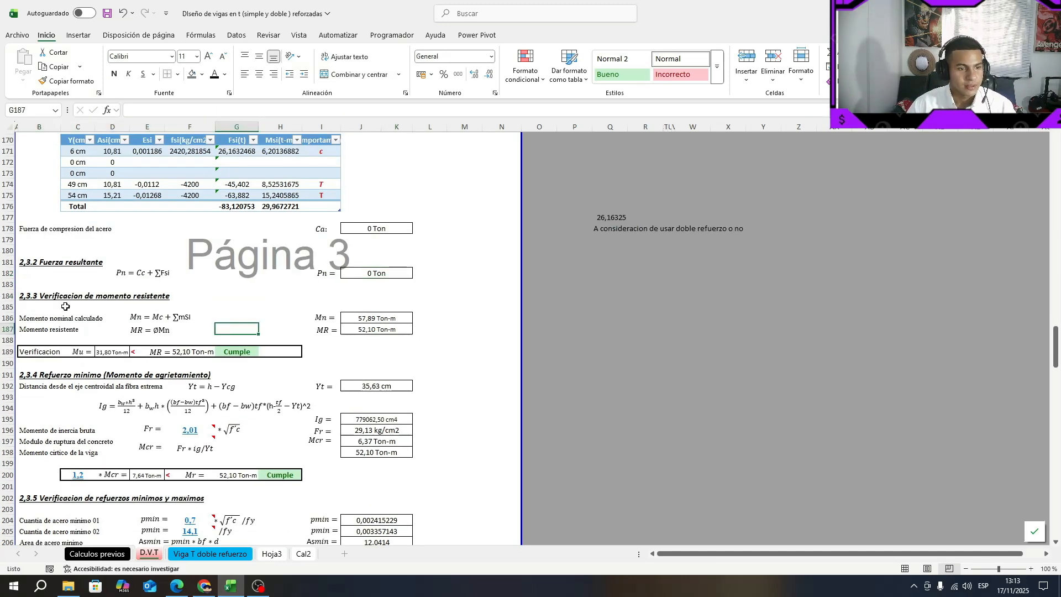
left_click_drag(29, 319, 220, 309)
left_click(236, 329)
double_click(157, 317)
left_click_drag(174, 318, 192, 317)
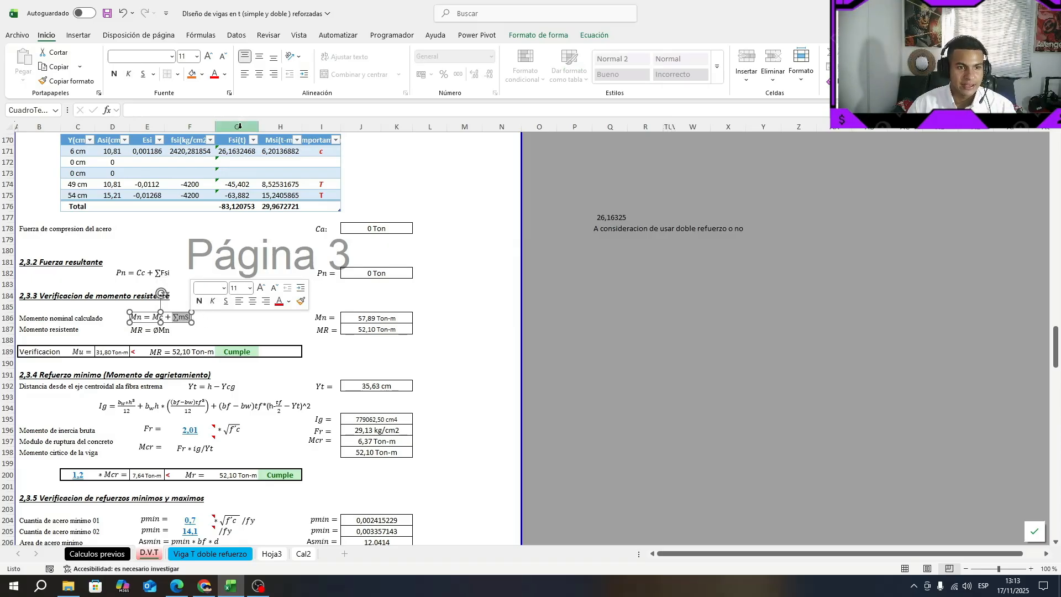
Inspect the nominal moment formula in J186 and the Msi total in H176 that it references
left_click(359, 316)
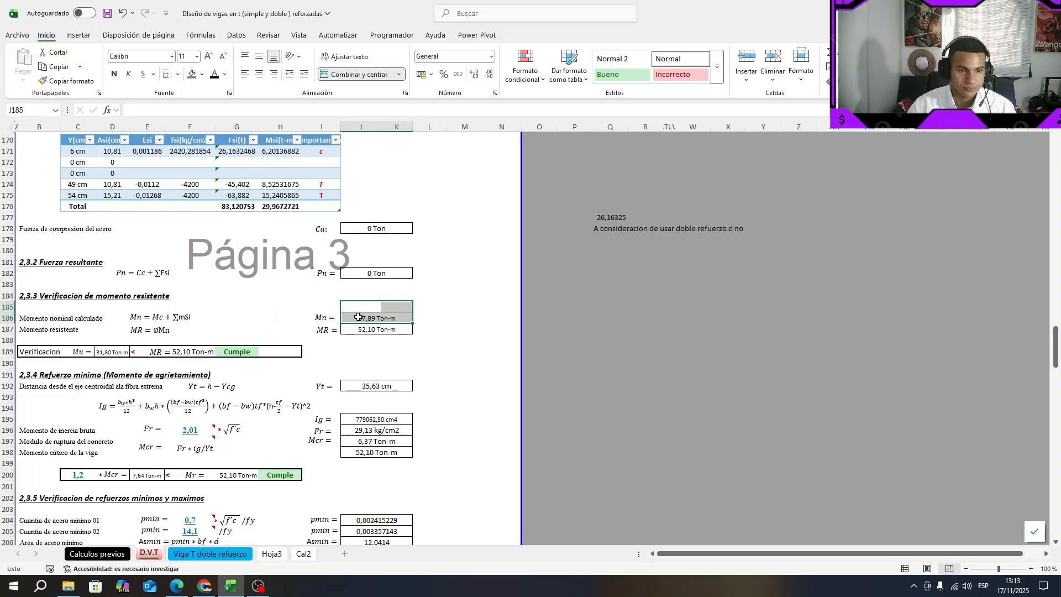
left_click(317, 115)
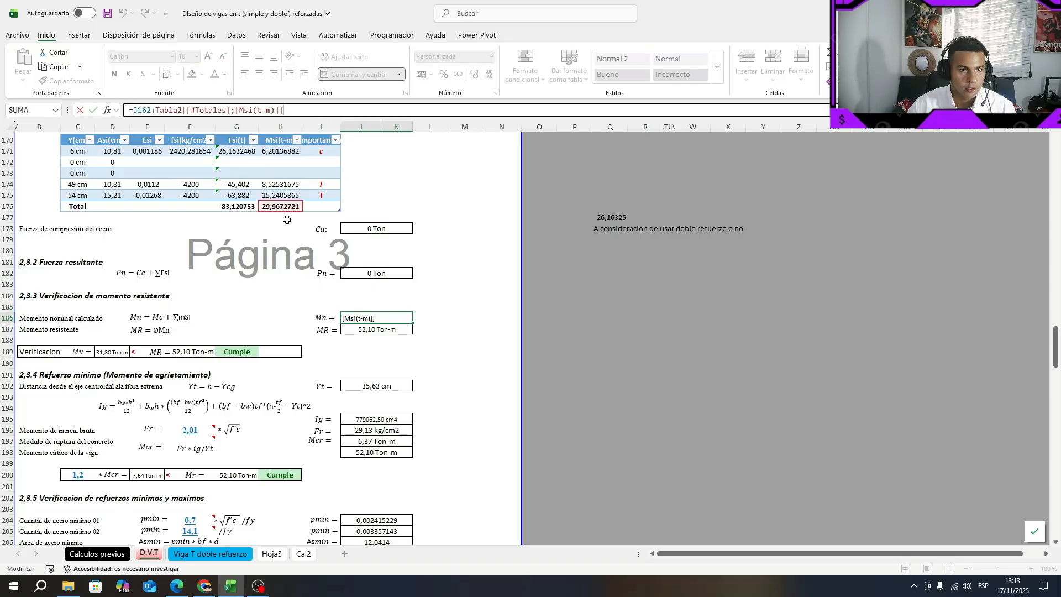
key("Return")
left_click(279, 205)
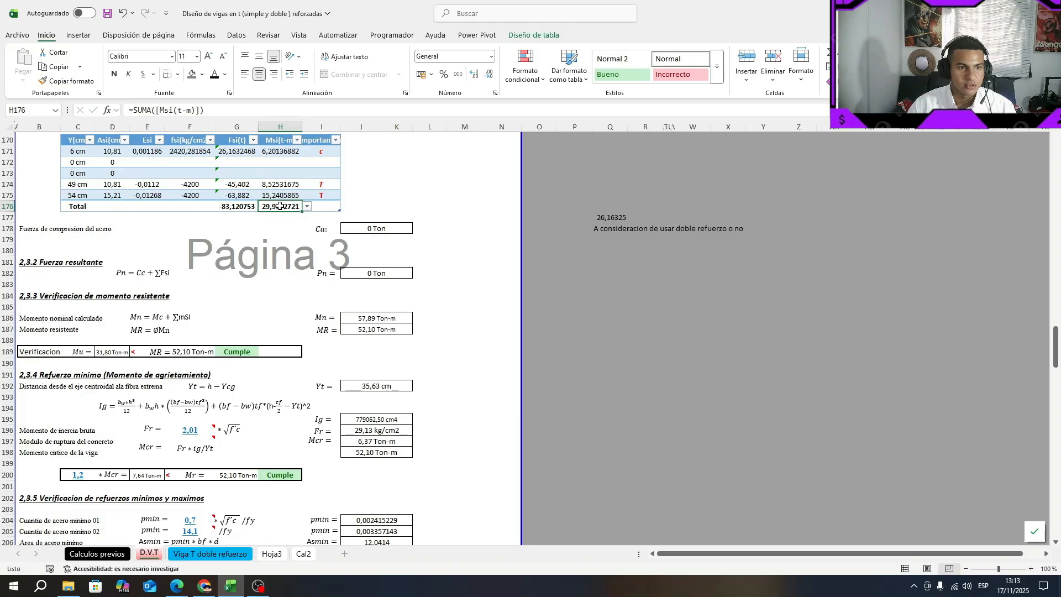
left_click(275, 281)
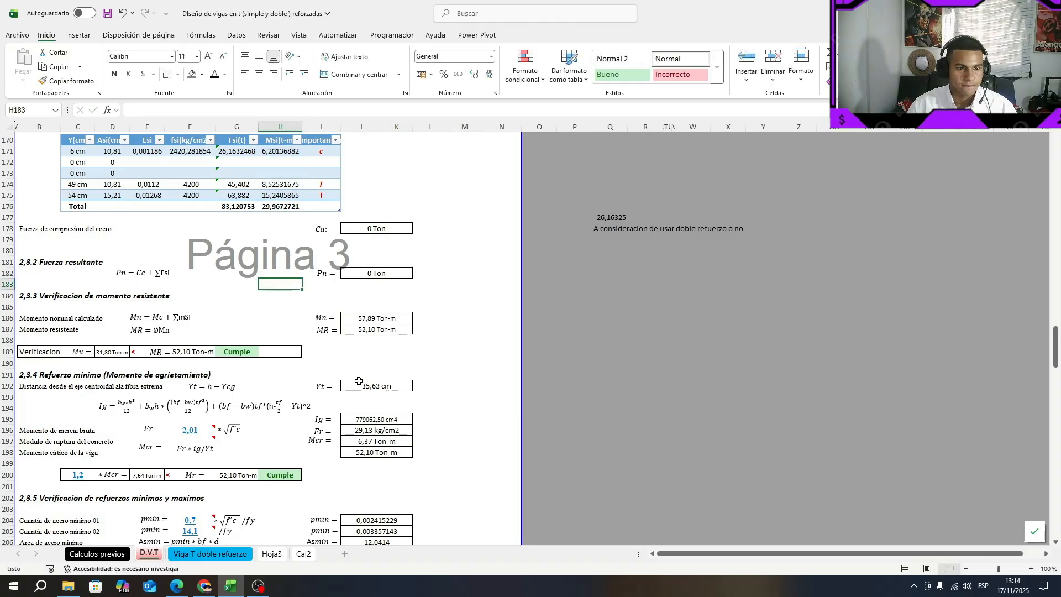
left_click(369, 322)
double_click(369, 321)
left_click(419, 358)
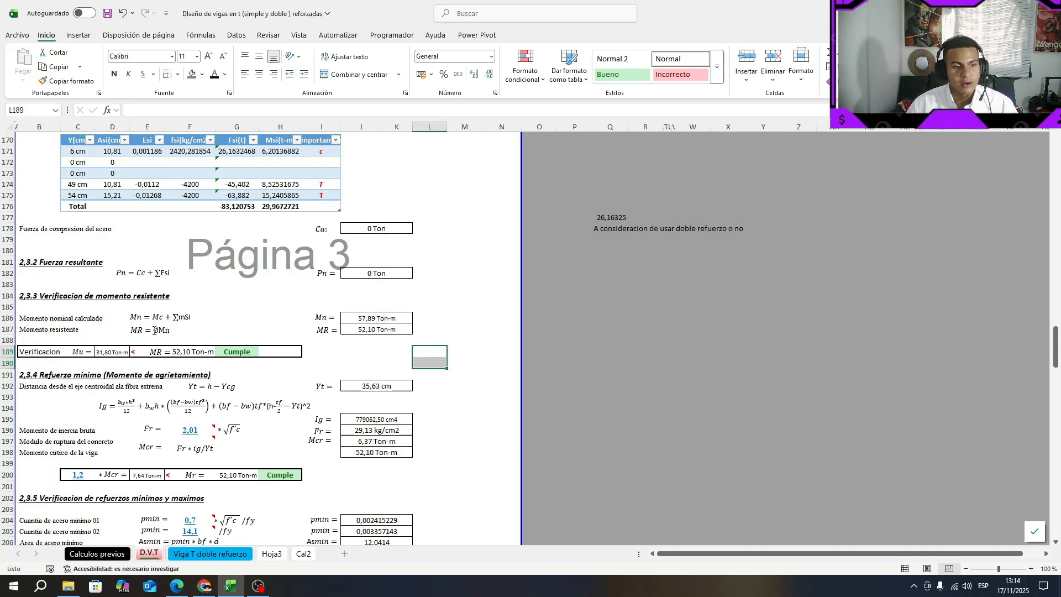
Examine the resisting moment equation with its Ø factor and the matching MR formula in J187
left_click(155, 331)
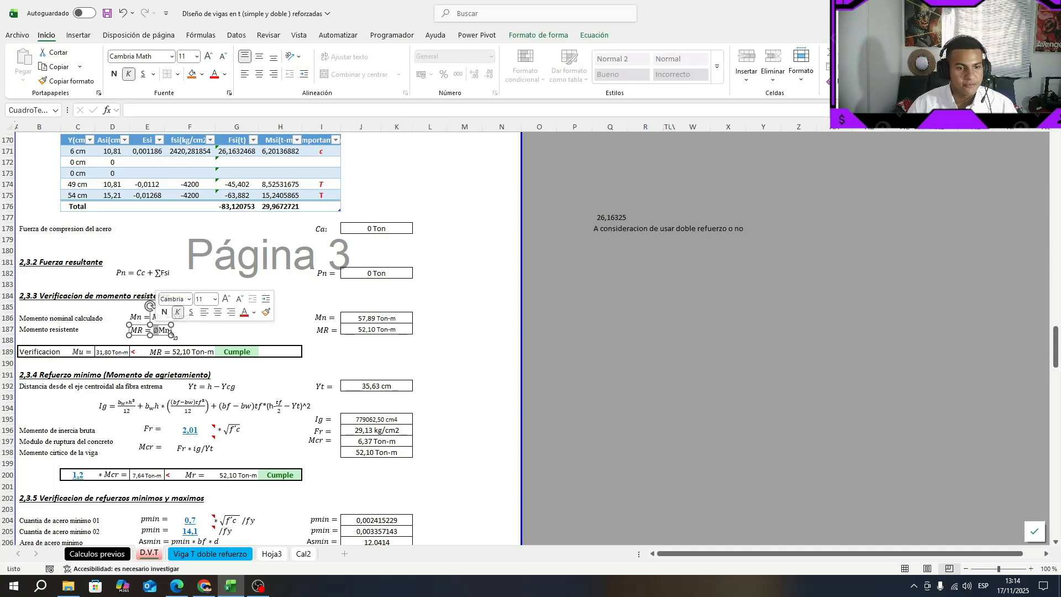
left_click(371, 337)
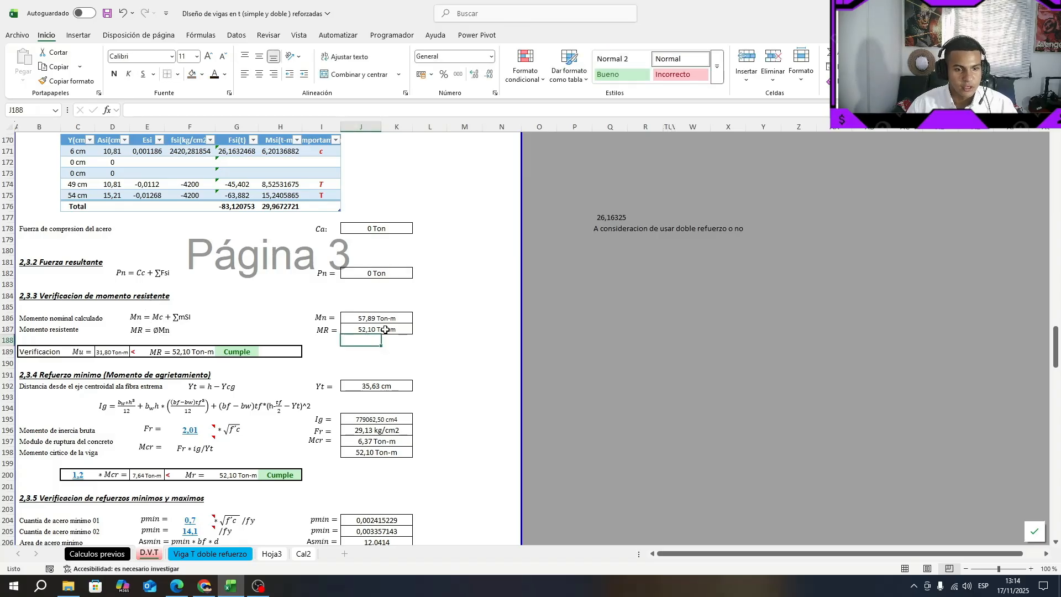
left_click(386, 330)
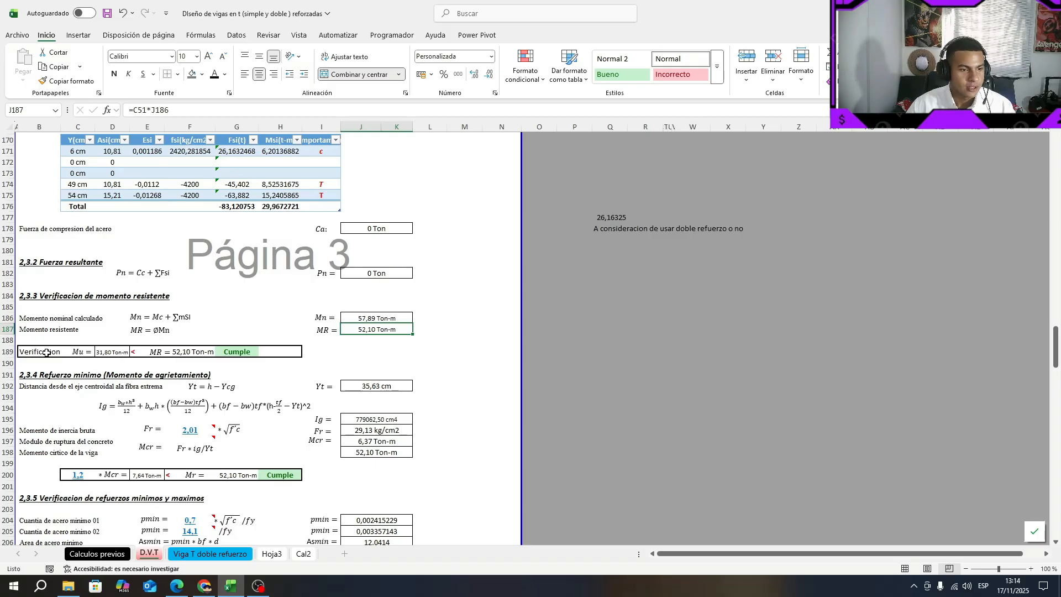
Inspect the Mu and MR references in verification row 189 and look back through the earlier sections of the sheet
left_click_drag(27, 351, 106, 351)
left_click(106, 352)
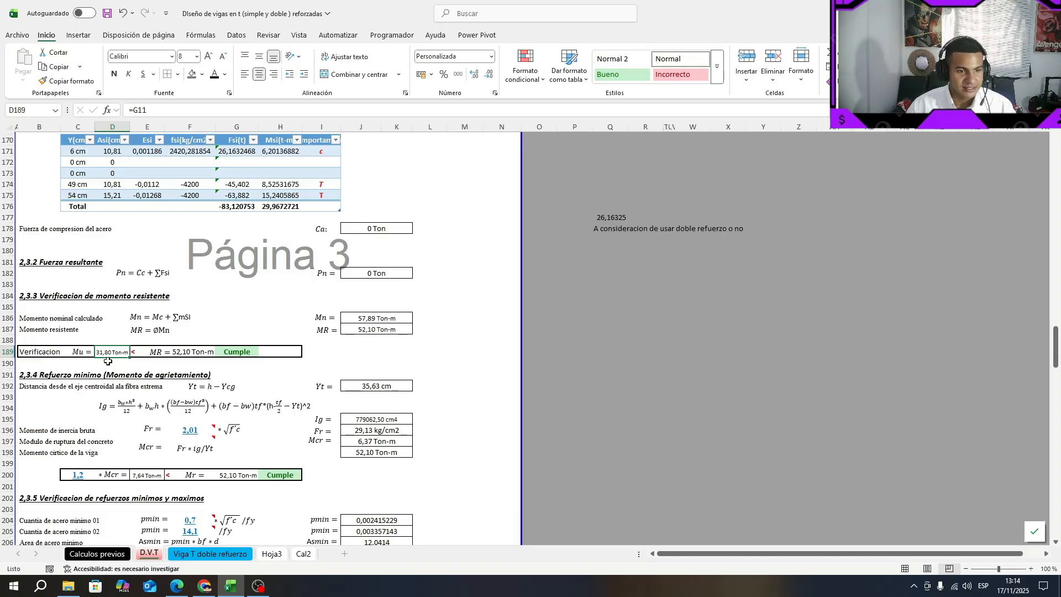
left_click(190, 352)
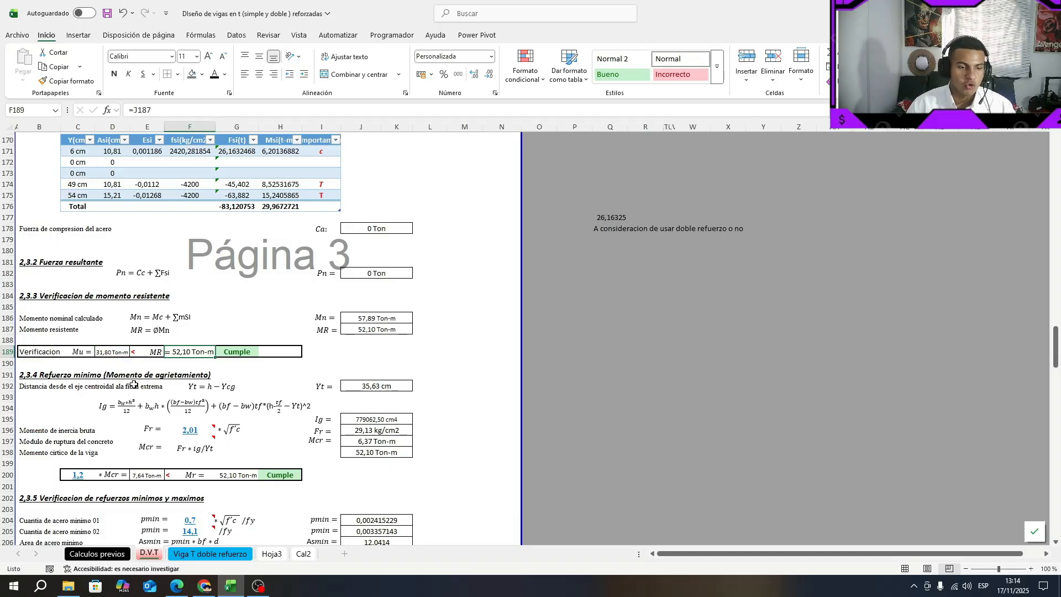
left_click(117, 352)
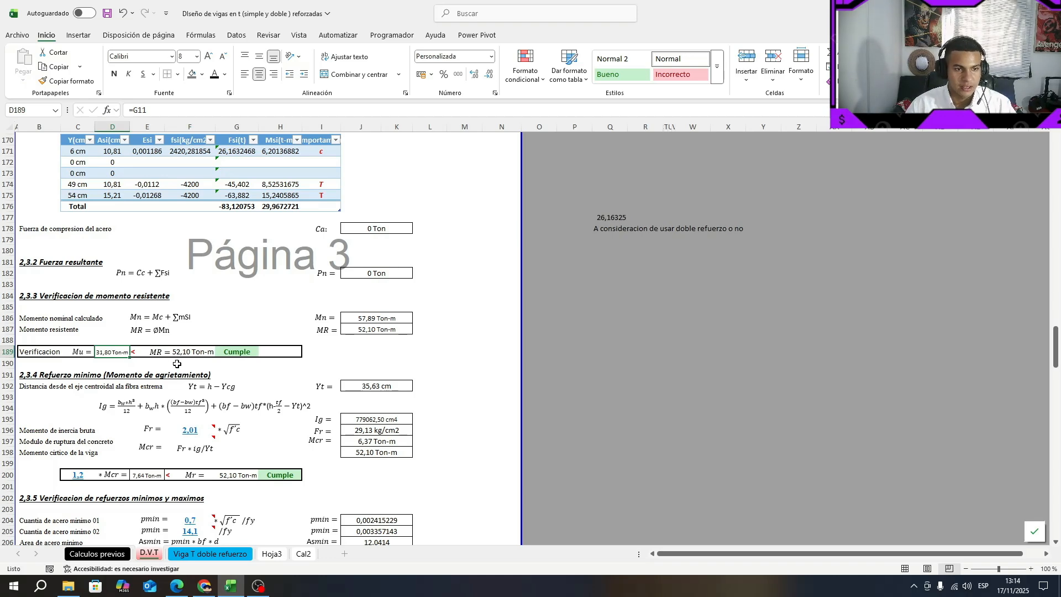
scroll(177, 363, "up", 12)
scroll(218, 455, "up", 15)
scroll(251, 491, "down", 20)
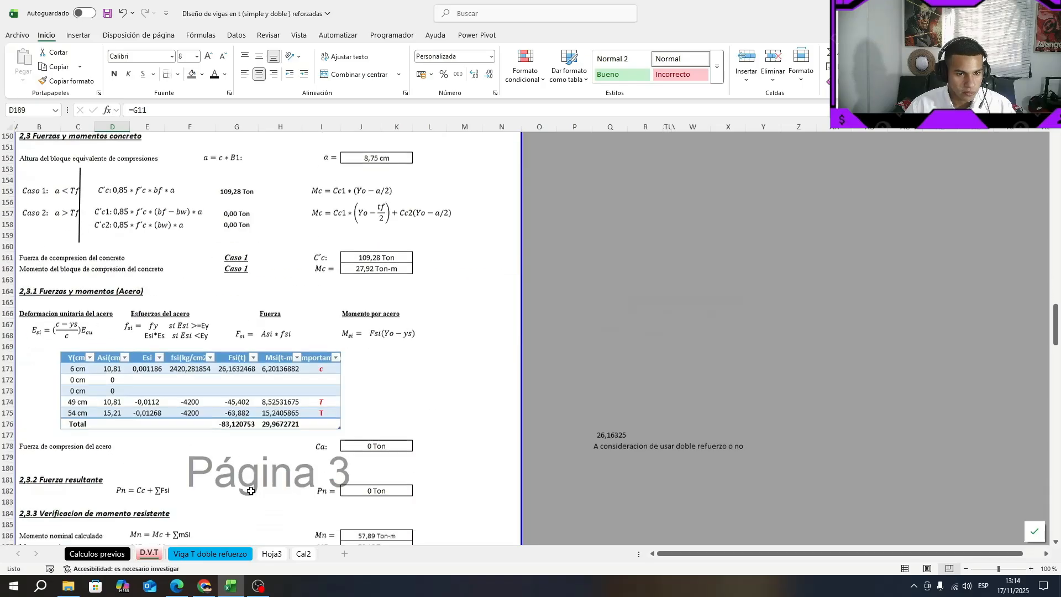
scroll(251, 491, "down", 8)
Compare MR in F189 with Mu in D189, and bring the minimum reinforcement section 2,3,4 into view
left_click(190, 322)
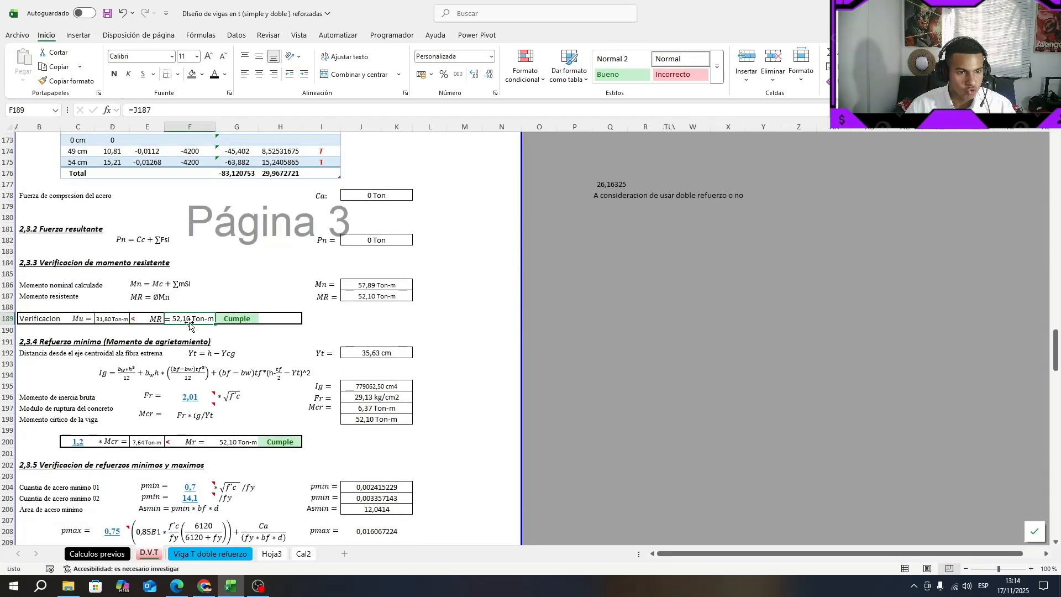
left_click(104, 320)
left_click(196, 322)
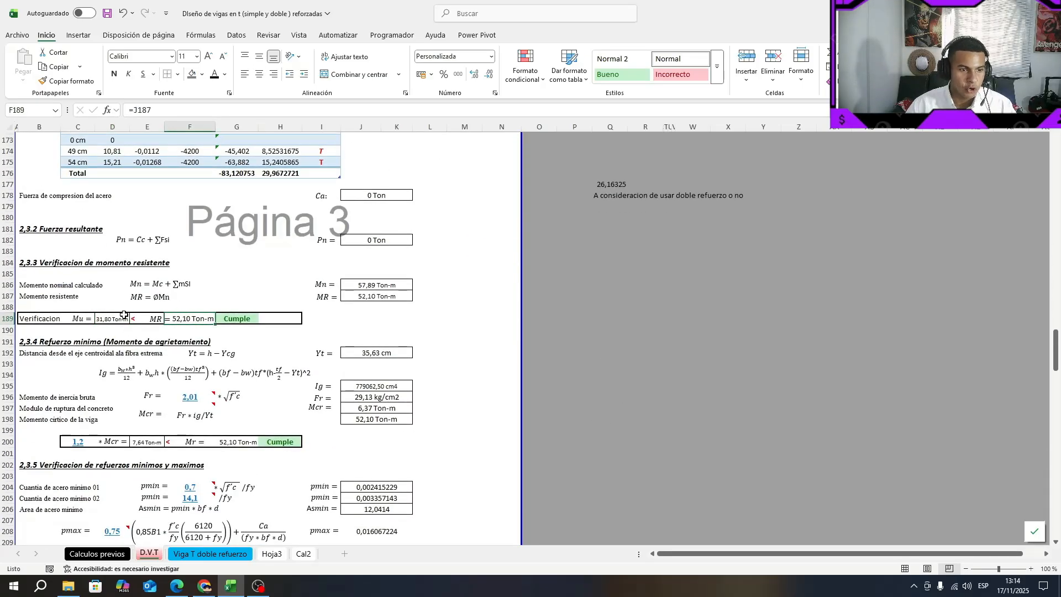
left_click(123, 322)
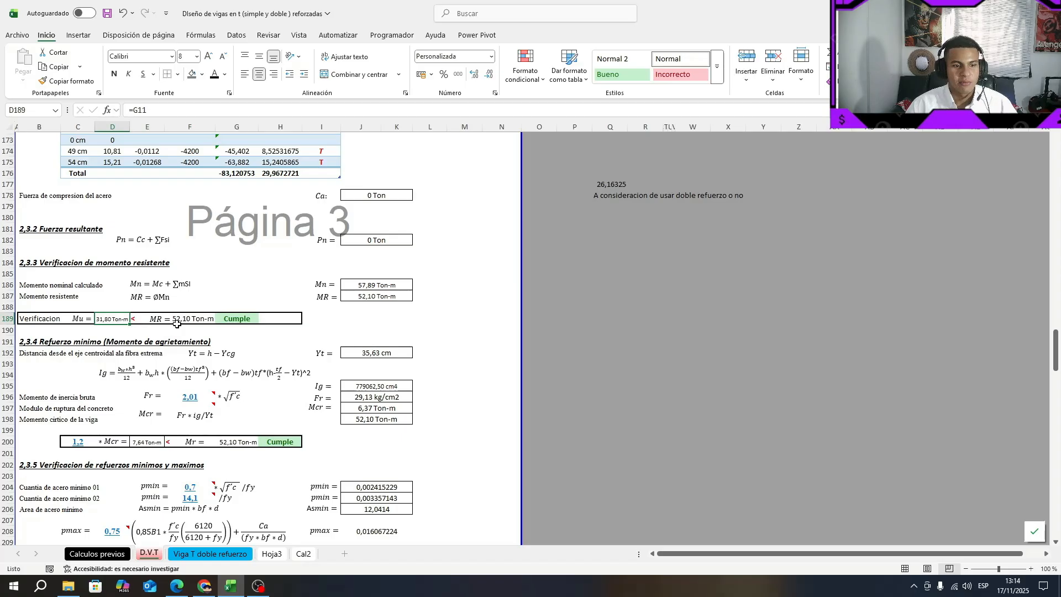
left_click(273, 363)
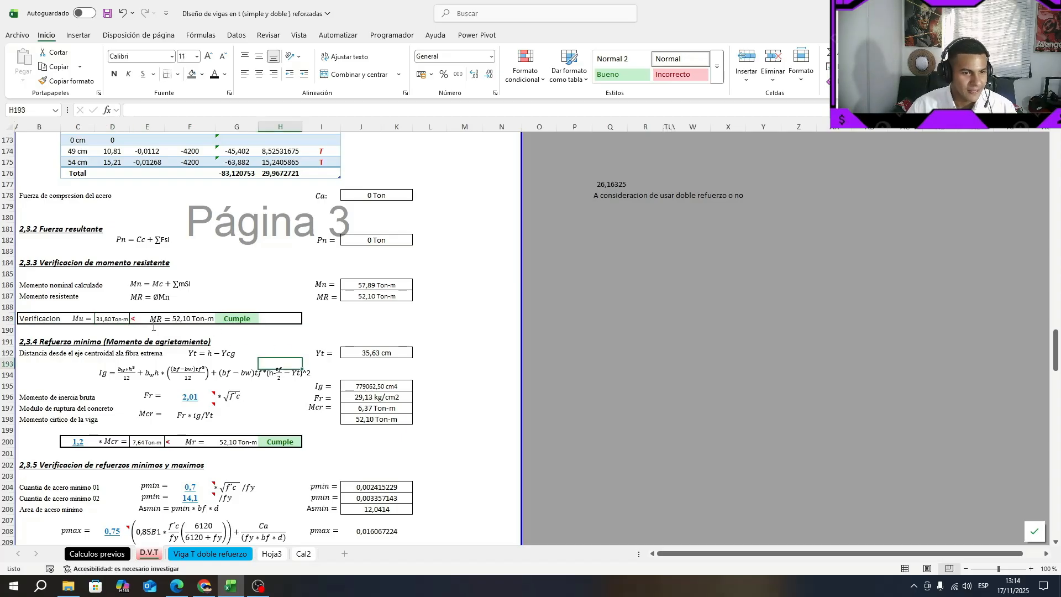
scroll(91, 326, "down", 3)
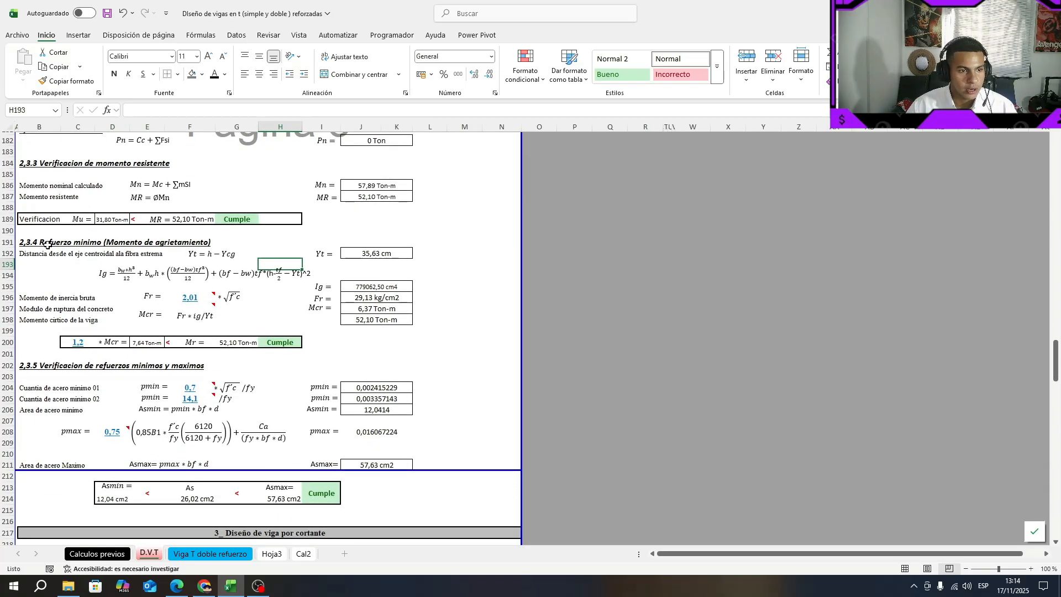
Examine the Yt centroid distance equation in section 2,3,4 and the matching formula in J192
left_click(446, 244)
left_click(450, 242)
left_click_drag(41, 252, 156, 256)
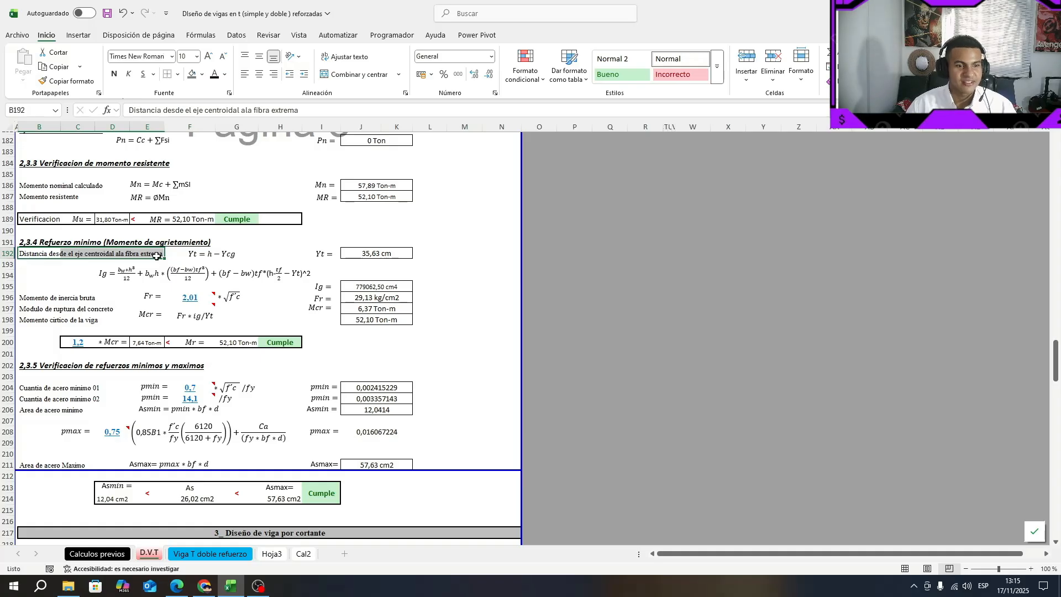
left_click(207, 255)
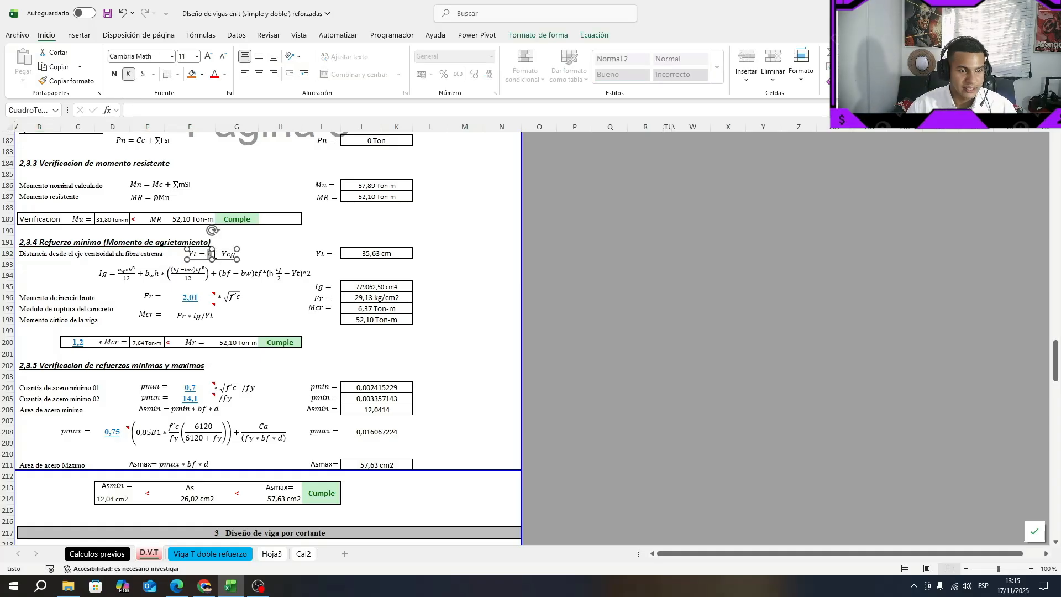
left_click_drag(221, 256, 229, 259)
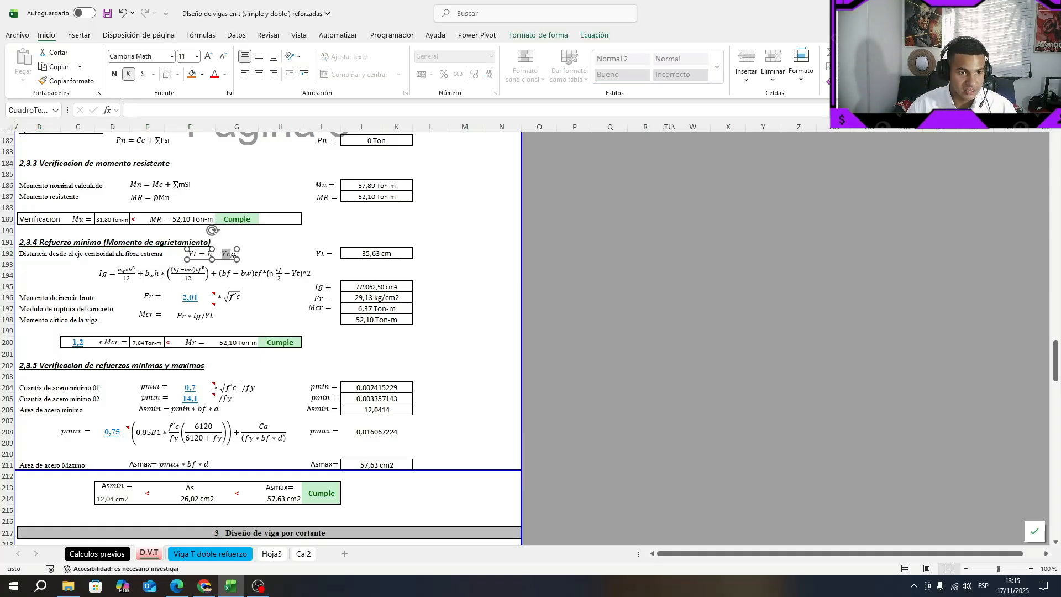
left_click(368, 253)
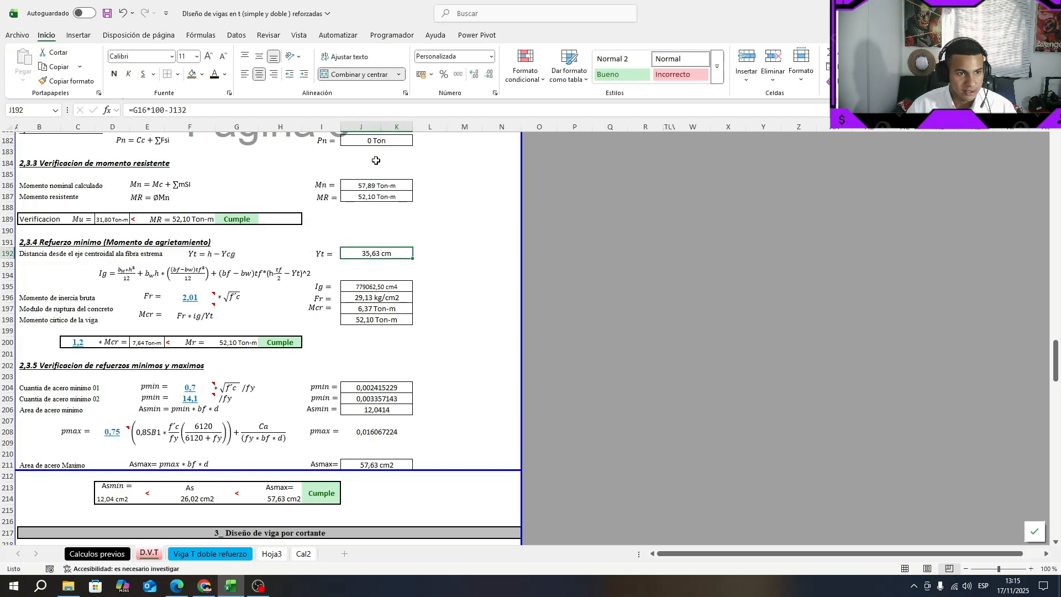
left_click(502, 275)
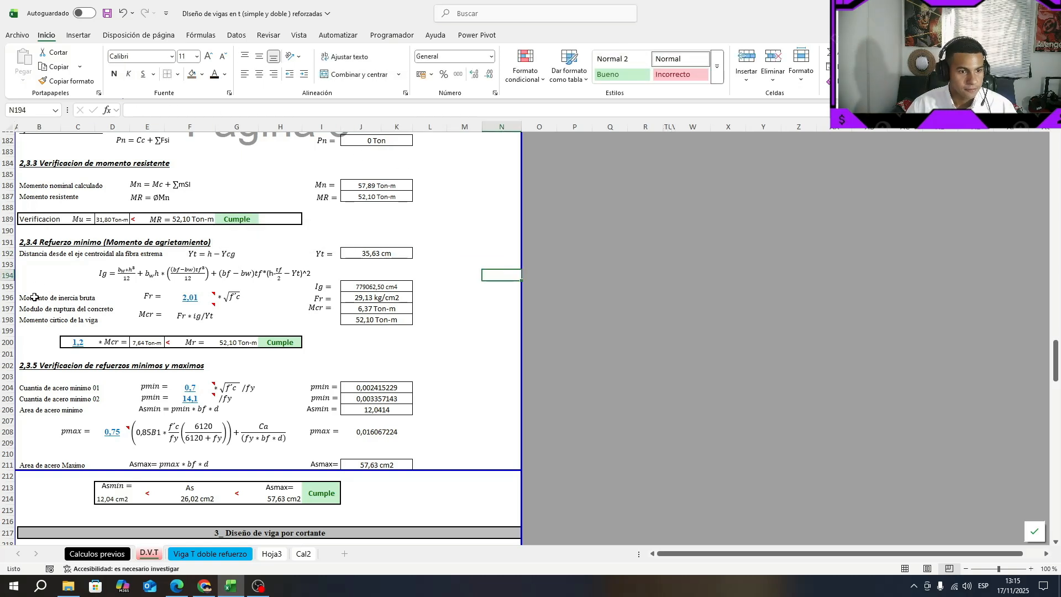
Inspect the gross inertia equation Ig and the cell references of its formula in J195
left_click(113, 279)
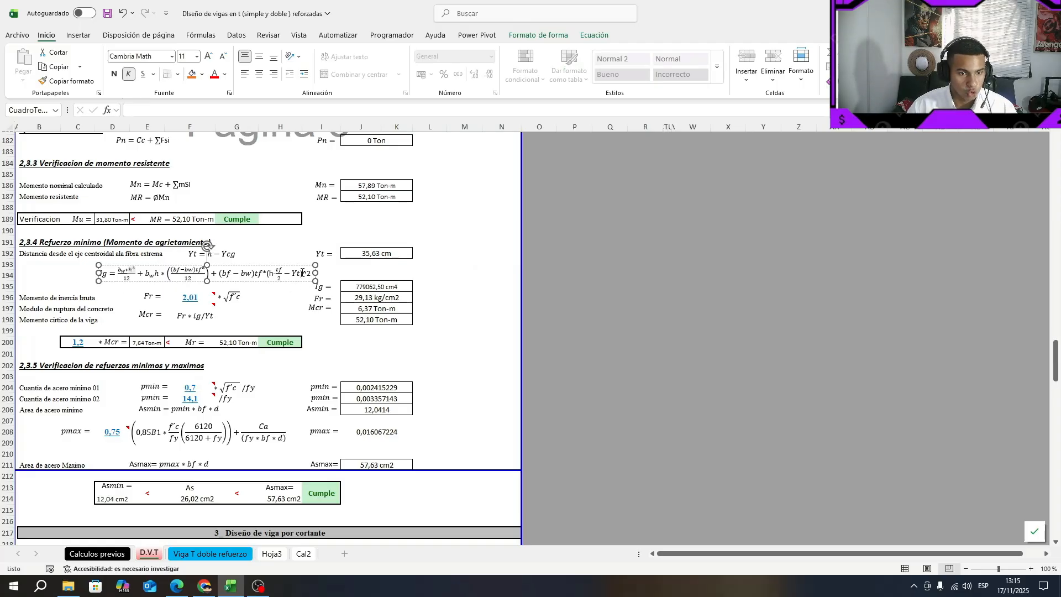
double_click(356, 288)
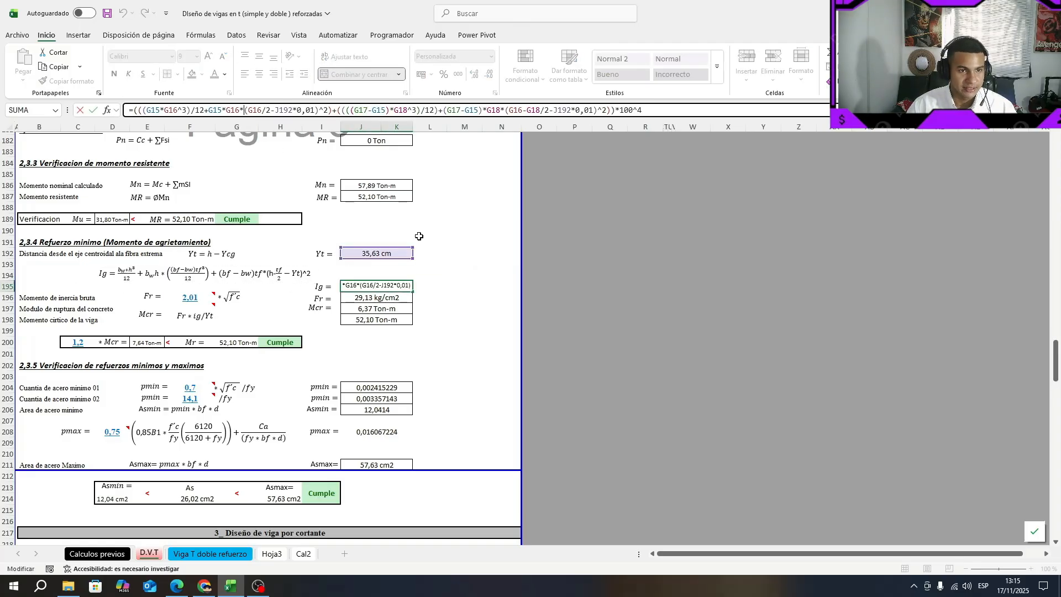
key("Escape")
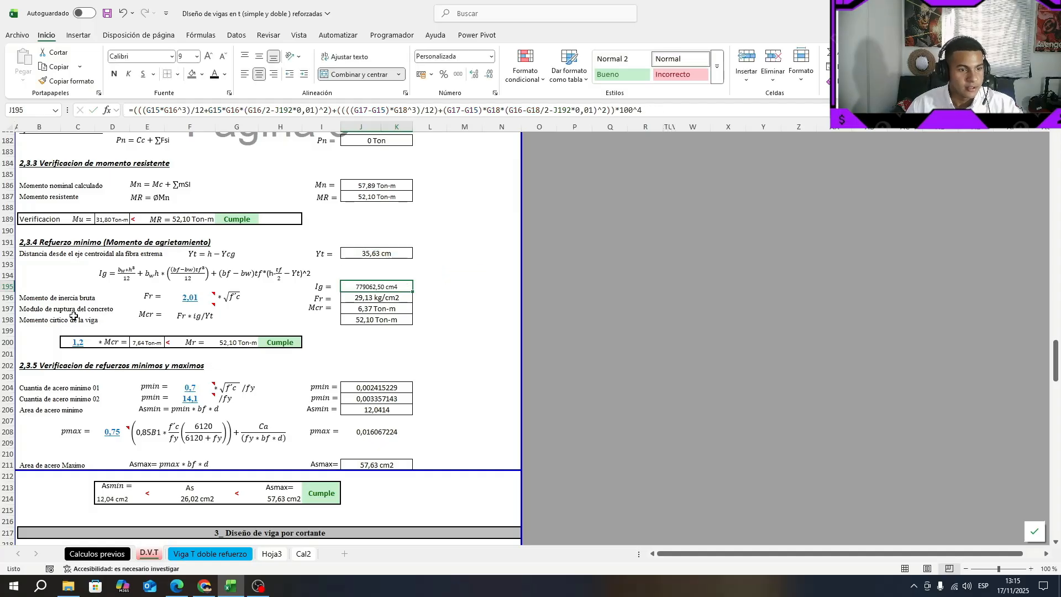
Review the concrete rupture modulus Fr: its equation, the code note on the F196 coefficient, and the formula in J196
left_click_drag(22, 309, 198, 308)
left_click(151, 297)
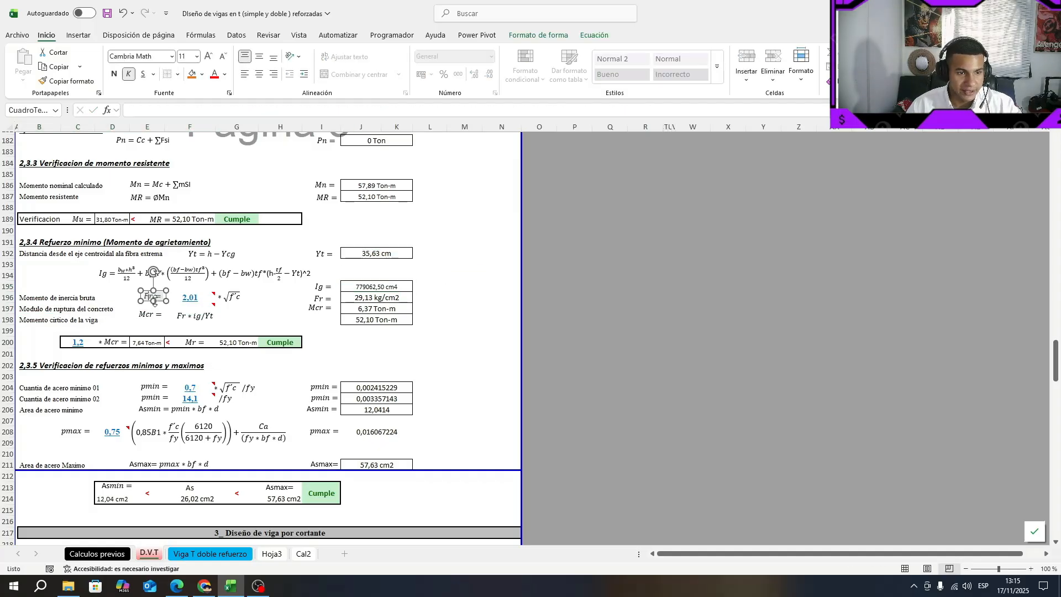
mouse_move(209, 297)
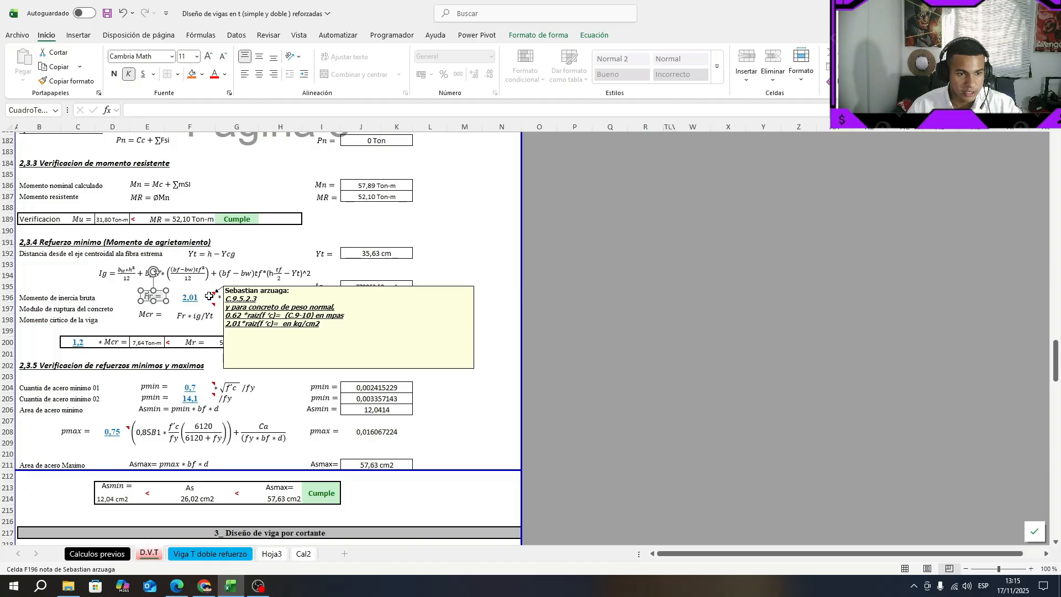
key("Escape")
left_click(403, 299)
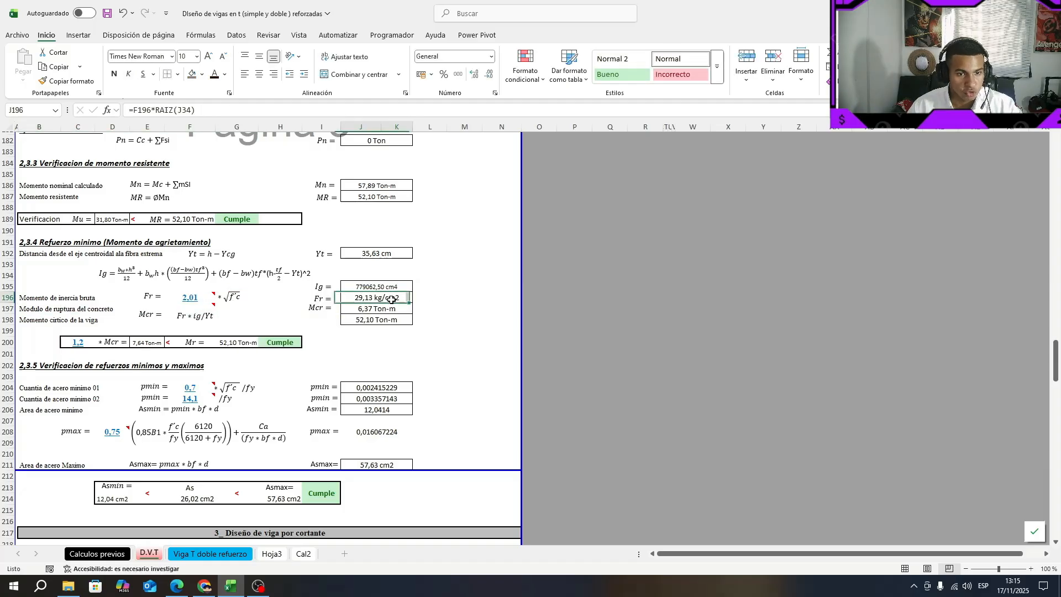
Review the beam's cracking moment Mcr: its equation, the code note on F197, and the formula in J197
left_click_drag(35, 320, 228, 318)
left_click(265, 309)
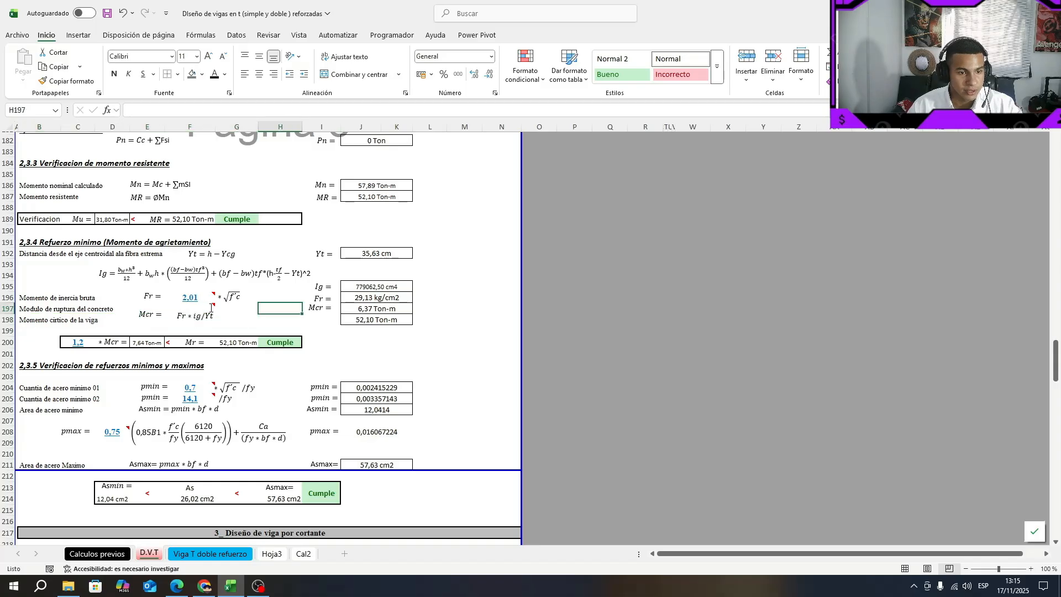
mouse_move(207, 307)
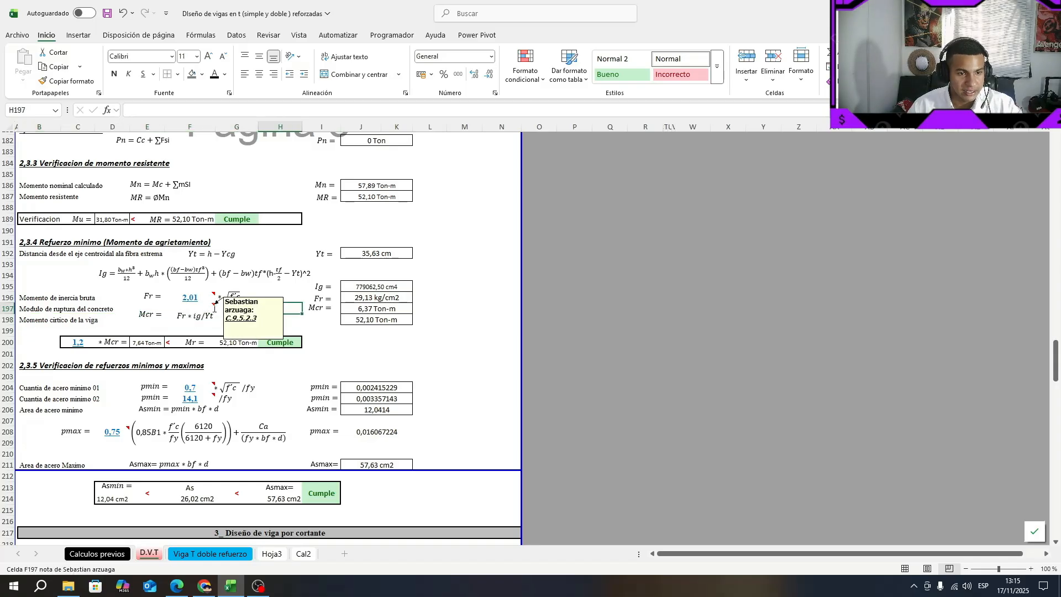
left_click(343, 319)
left_click(366, 307)
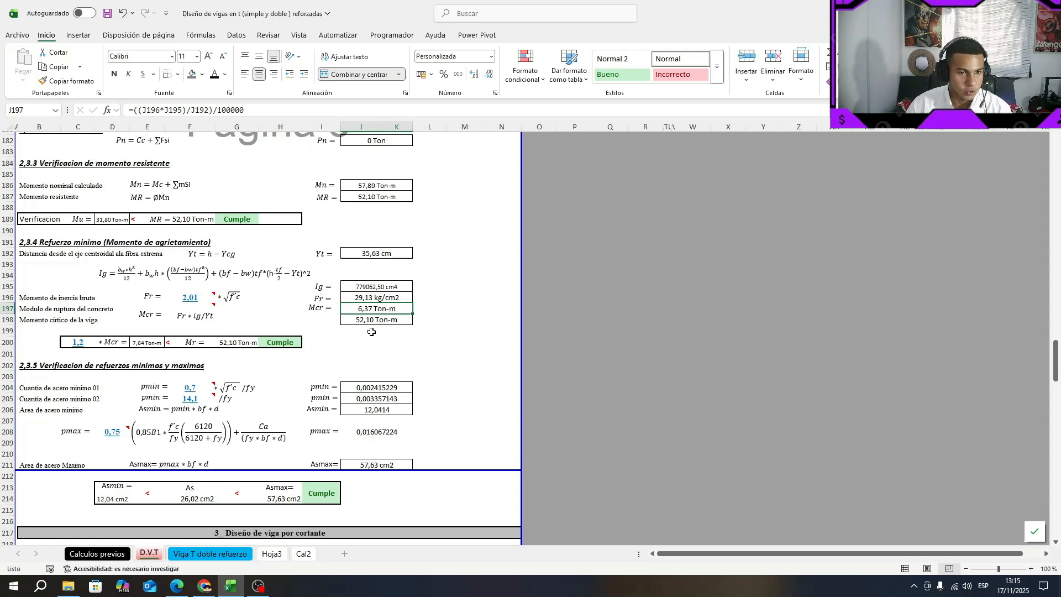
Examine how verification row 200 compares the factored cracking moment in E200 with Mr in G200, including the C200 factor
left_click(155, 343)
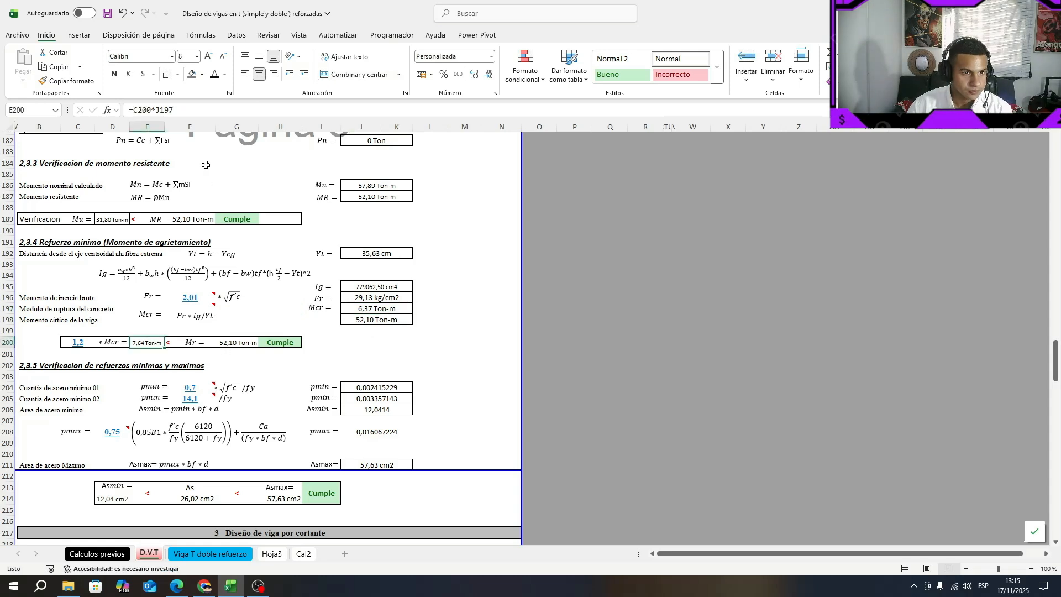
left_click(167, 108)
left_click(436, 354)
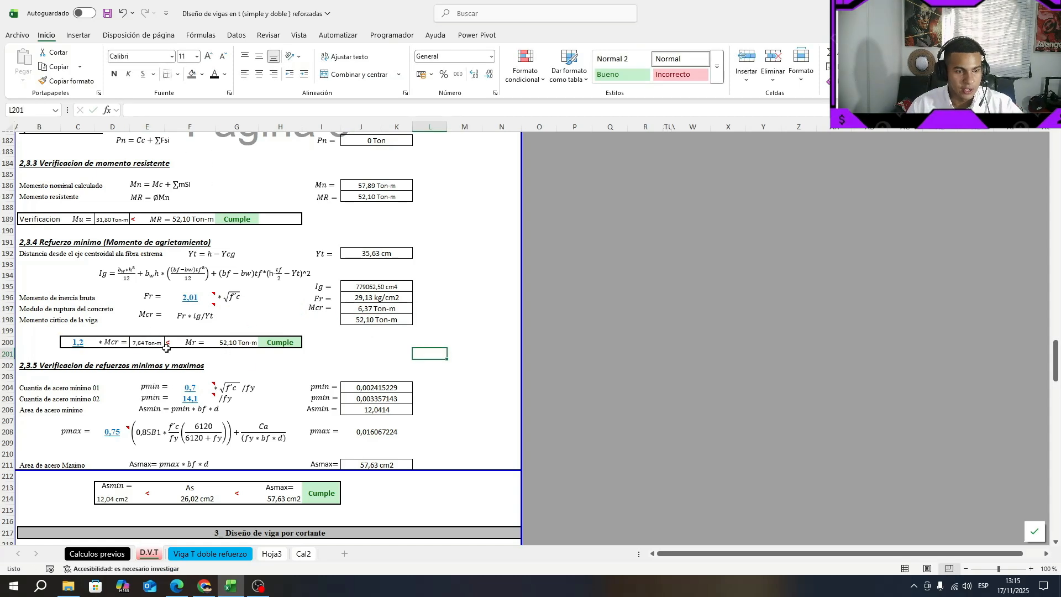
left_click(386, 309)
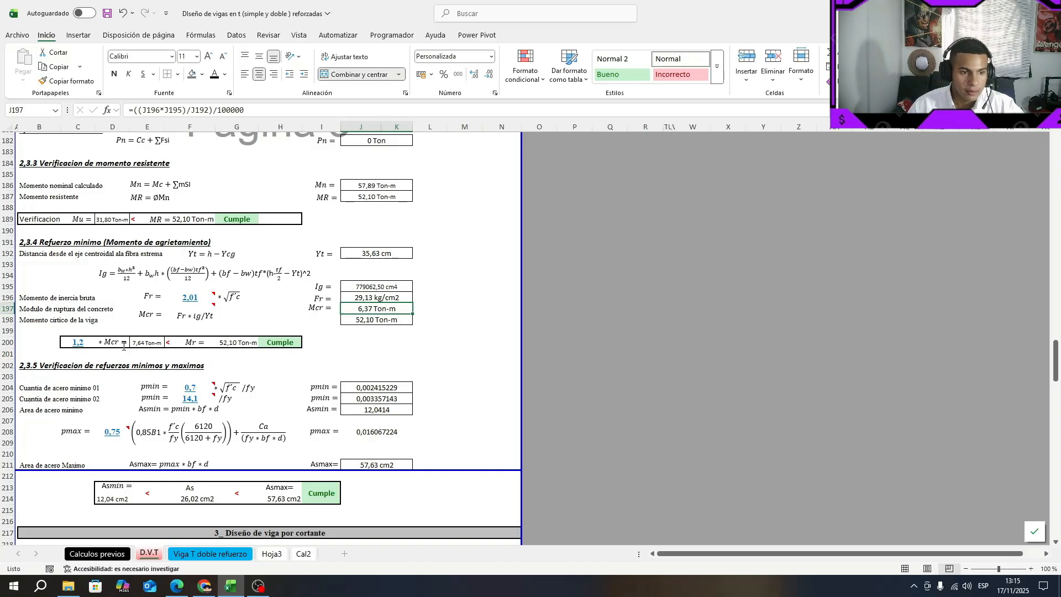
left_click(86, 342)
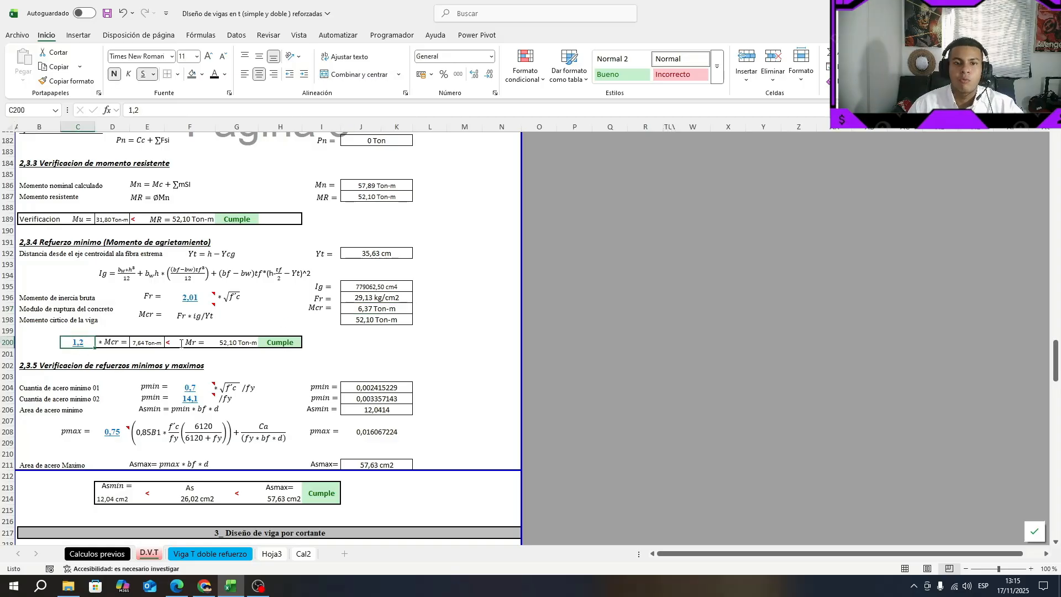
left_click(216, 340)
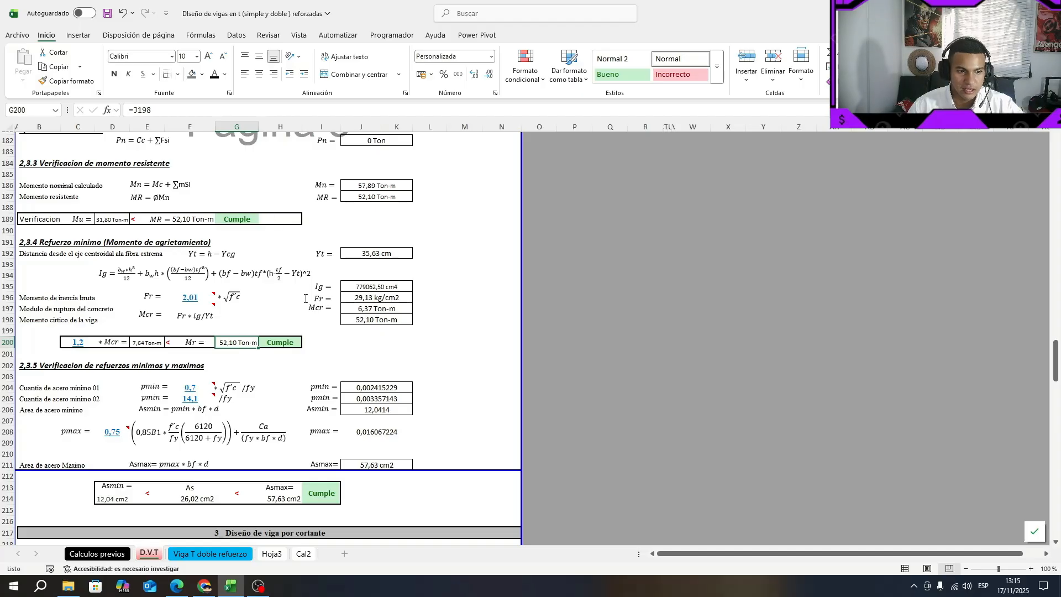
left_click_drag(290, 343, 85, 341)
left_click(356, 334)
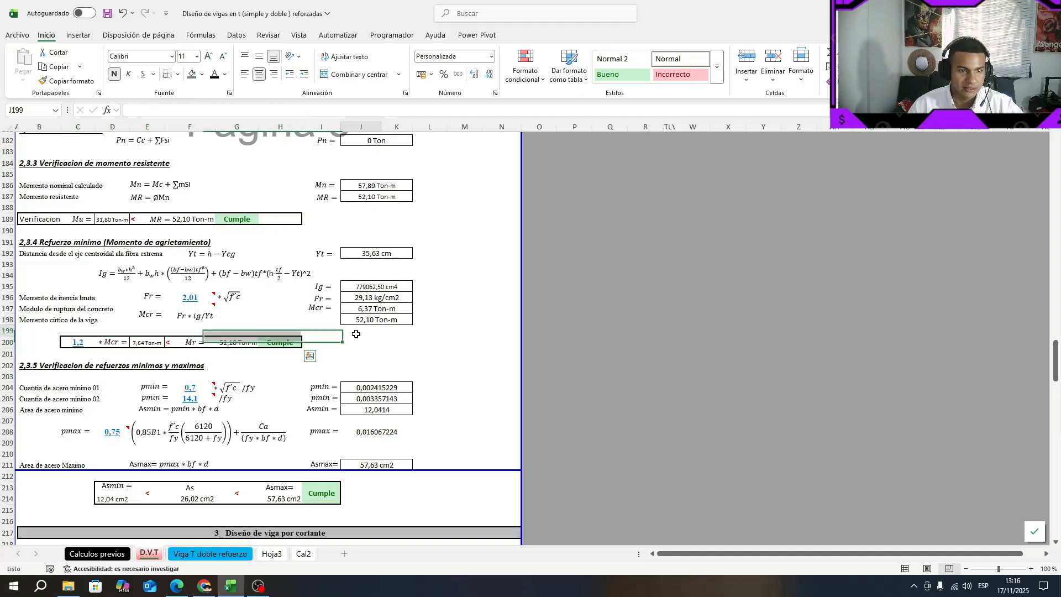
Review the two minimum steel ratios in section 2,3,5, including the code note on F204 and the formula in J204
scroll(2, 251, "down", 4)
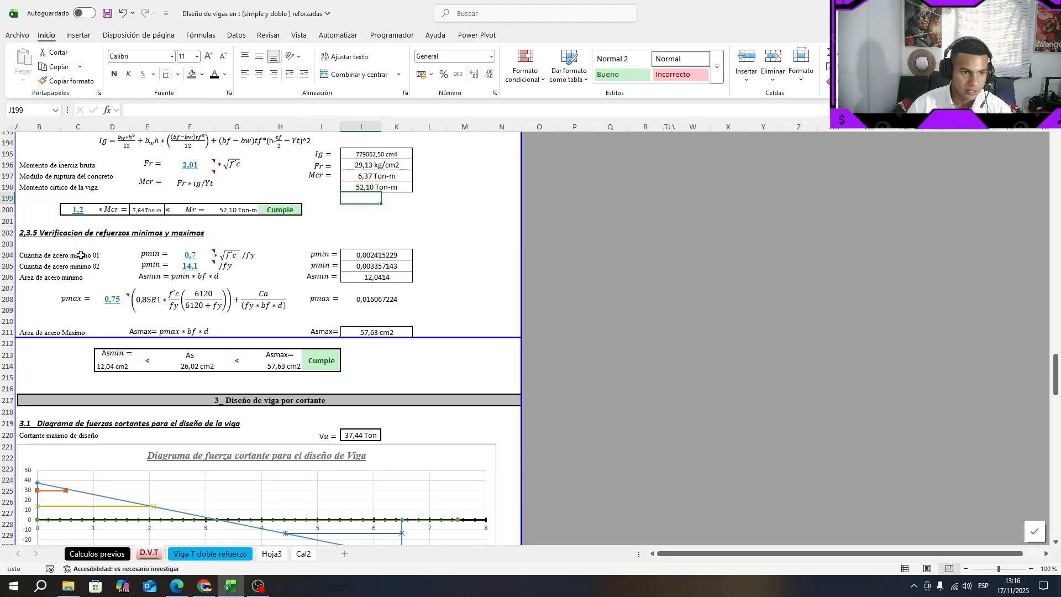
left_click_drag(39, 255, 212, 255)
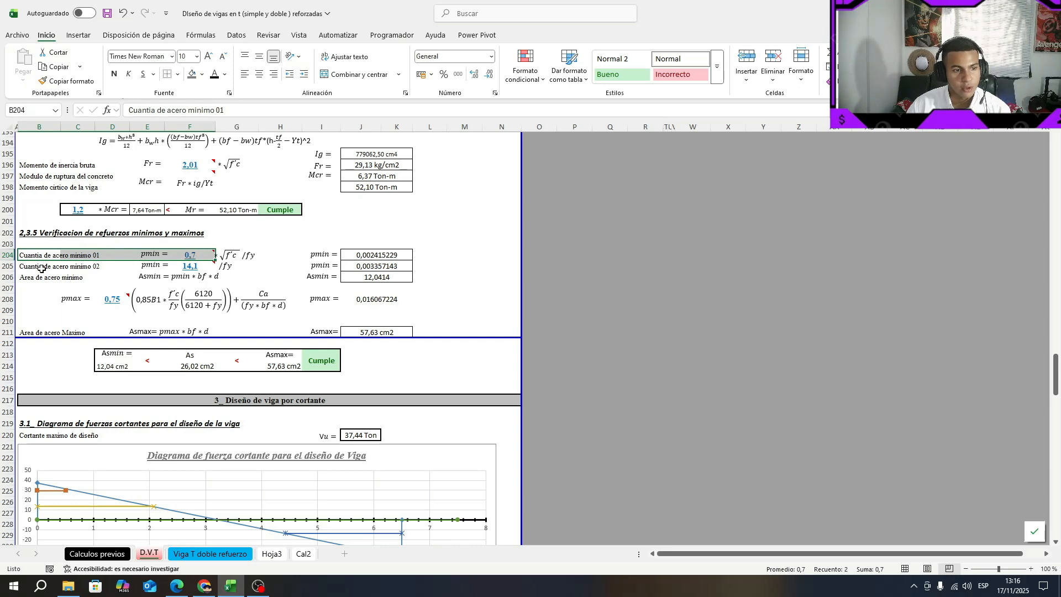
left_click_drag(42, 270, 191, 267)
left_click_drag(256, 269, 260, 269)
mouse_move(196, 252)
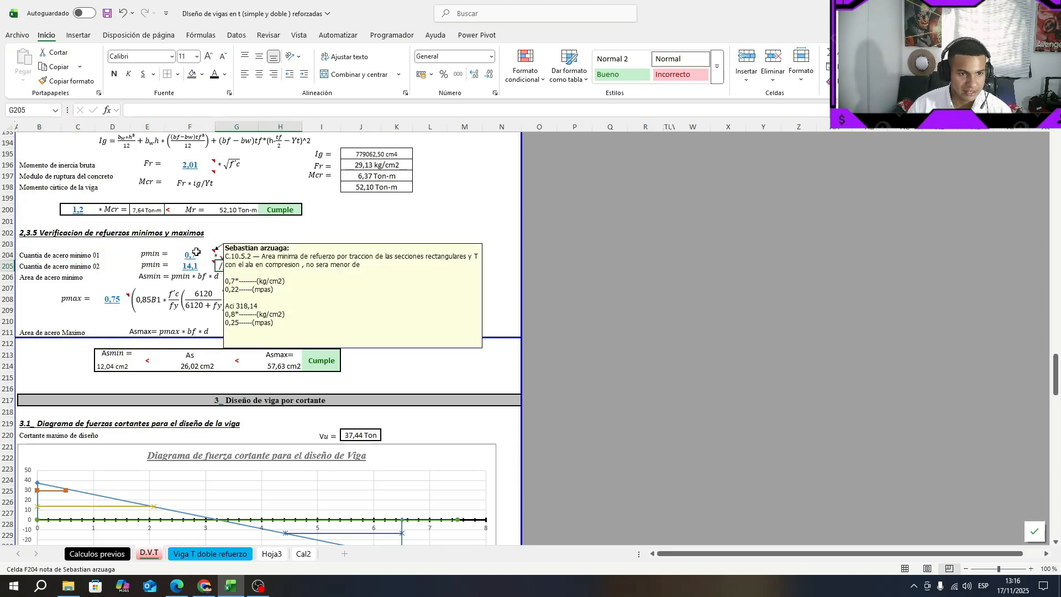
left_click(362, 257)
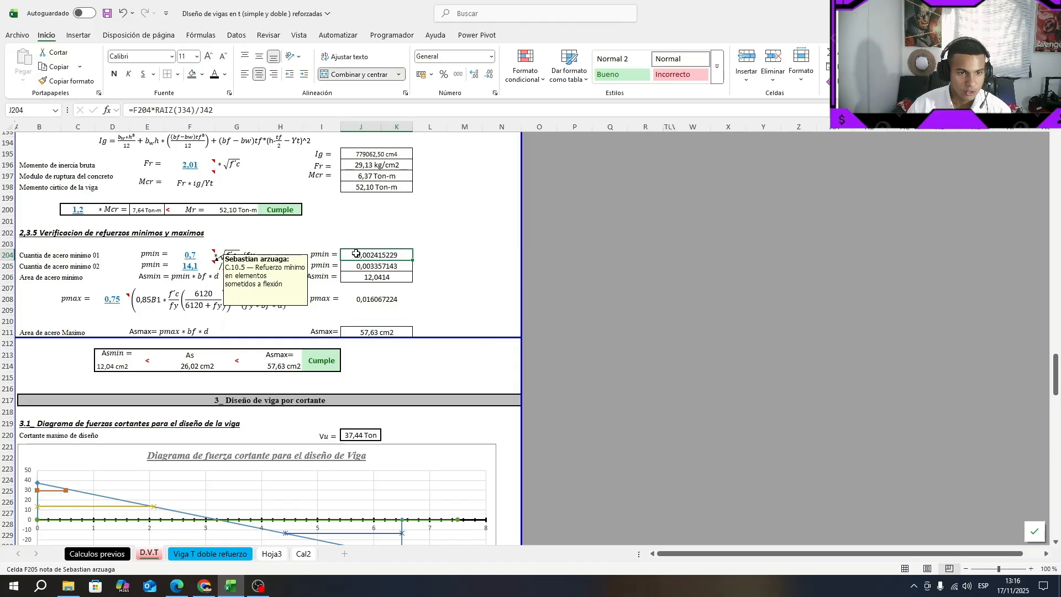
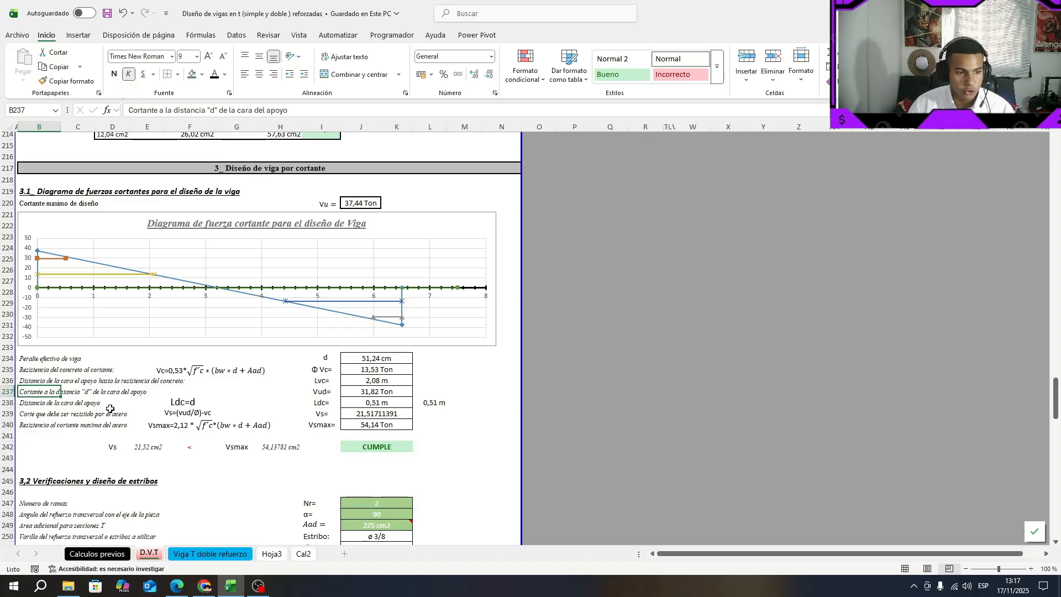
Review the Vs and Vsmax rows of section 3.1 and step through the shear formulas in J235 to J240
left_click_drag(35, 411, 437, 414)
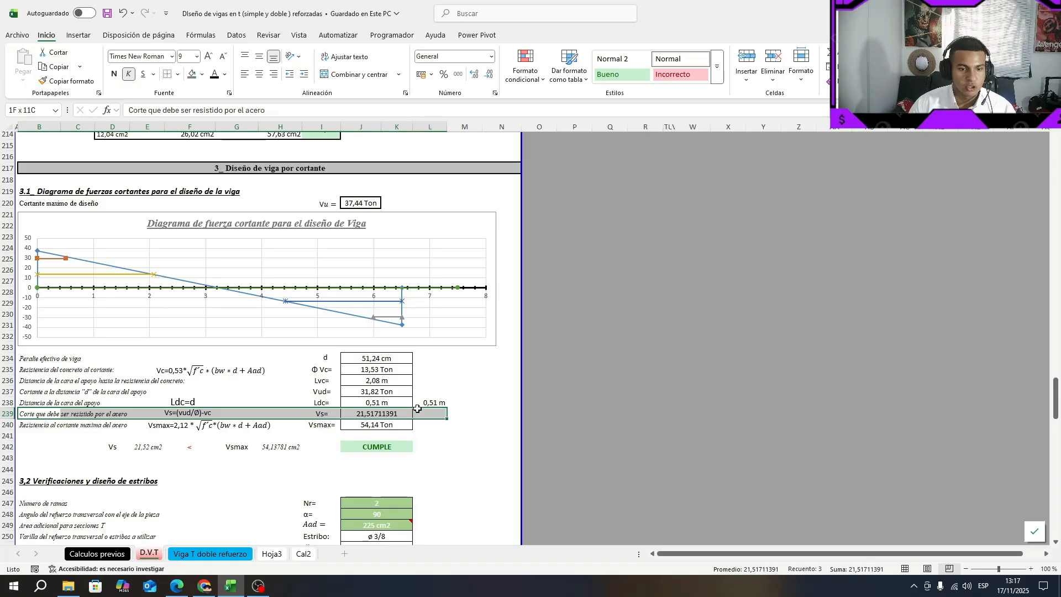
left_click(40, 426)
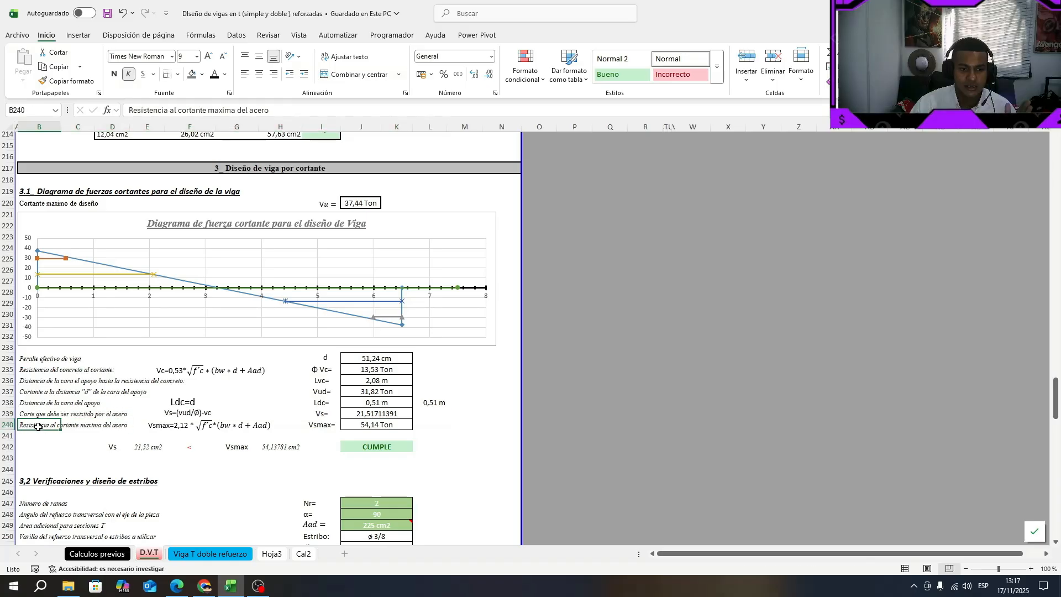
left_click(256, 380)
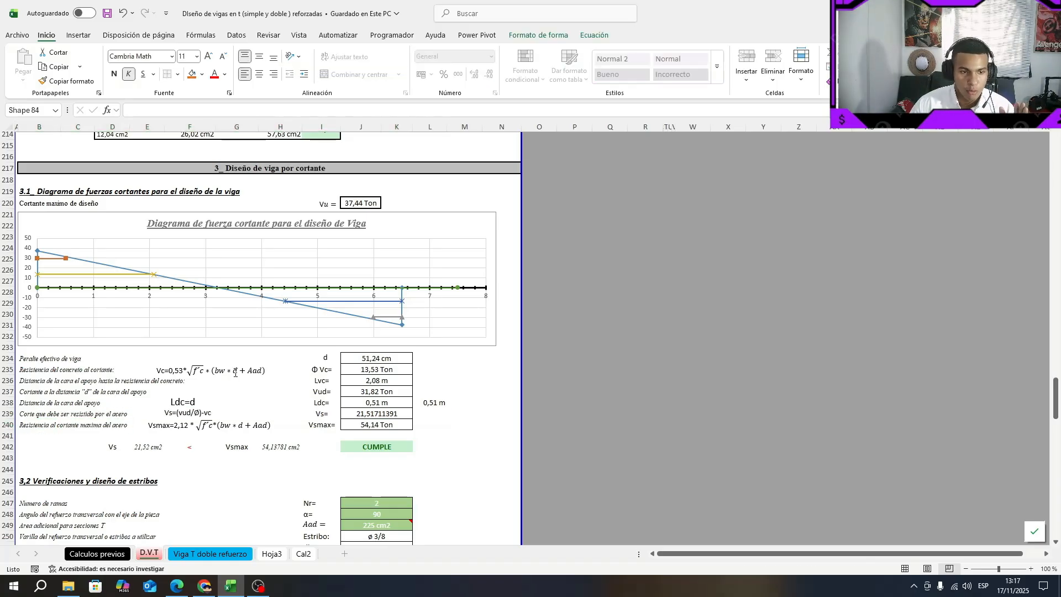
left_click(356, 368)
left_click(365, 381)
left_click(370, 392)
left_click(367, 402)
left_click(366, 415)
left_click(365, 424)
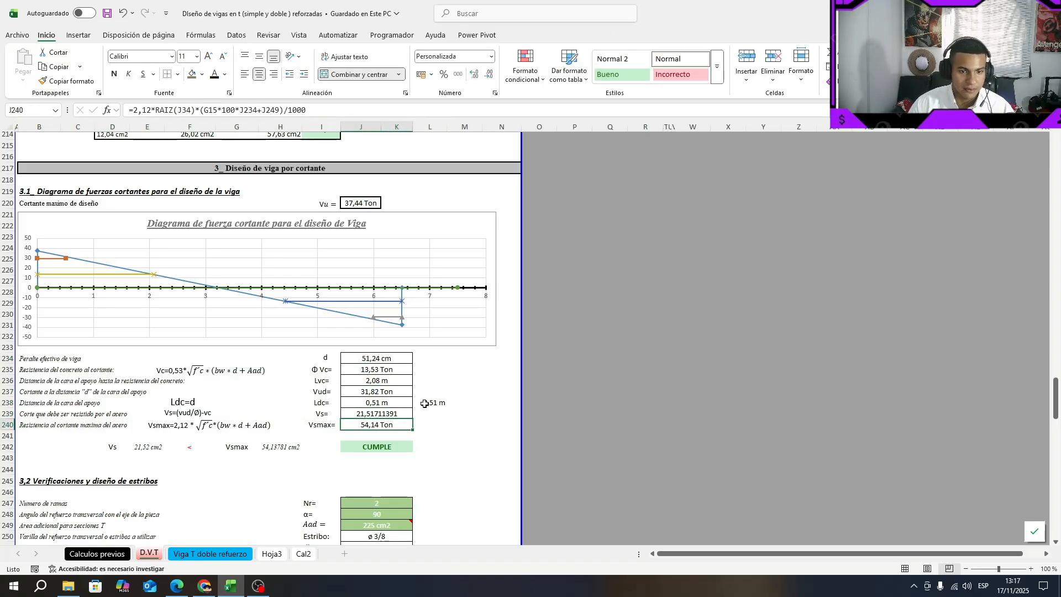
Shift the shear force diagram chart slightly to the right within section 3.1
left_click_drag(382, 215, 392, 216)
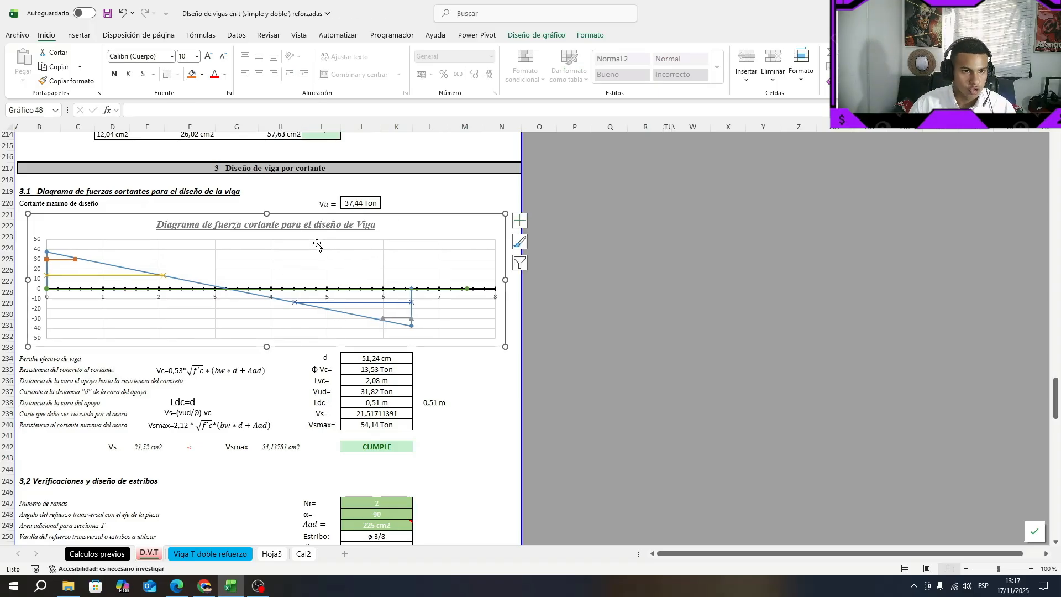
left_click(469, 433)
Examine verification row 242 comparing Vs with Vsmax, including the cell references behind E242 and H242
left_click_drag(98, 448, 386, 445)
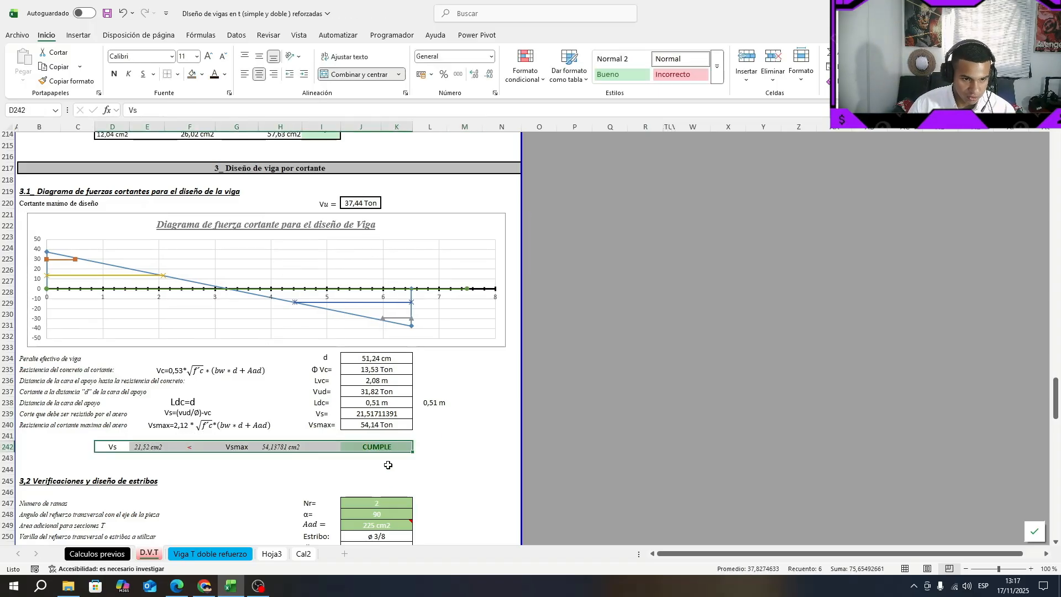
left_click(323, 467)
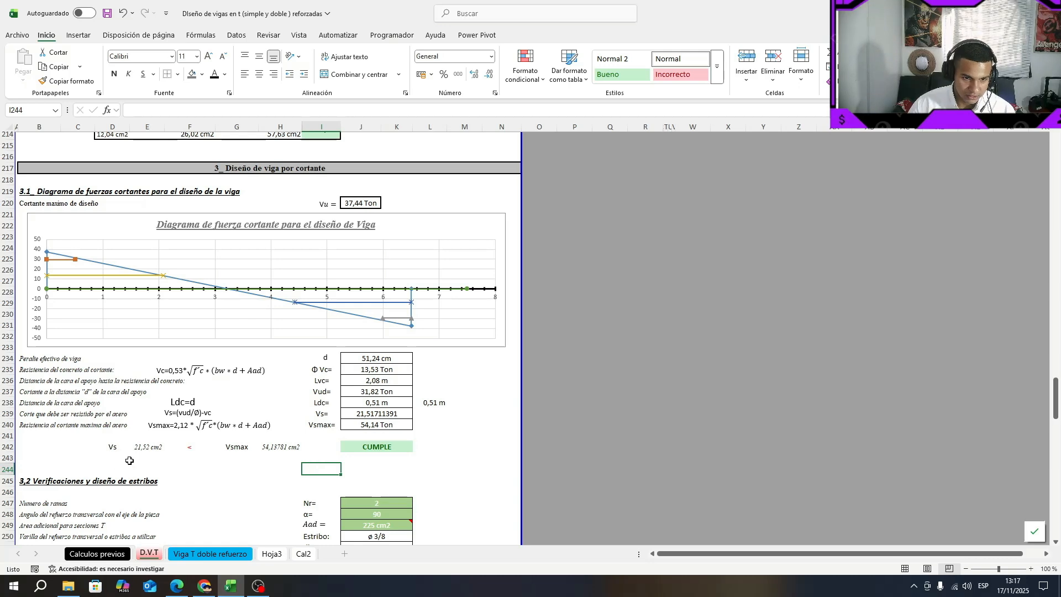
left_click(139, 449)
key("F2")
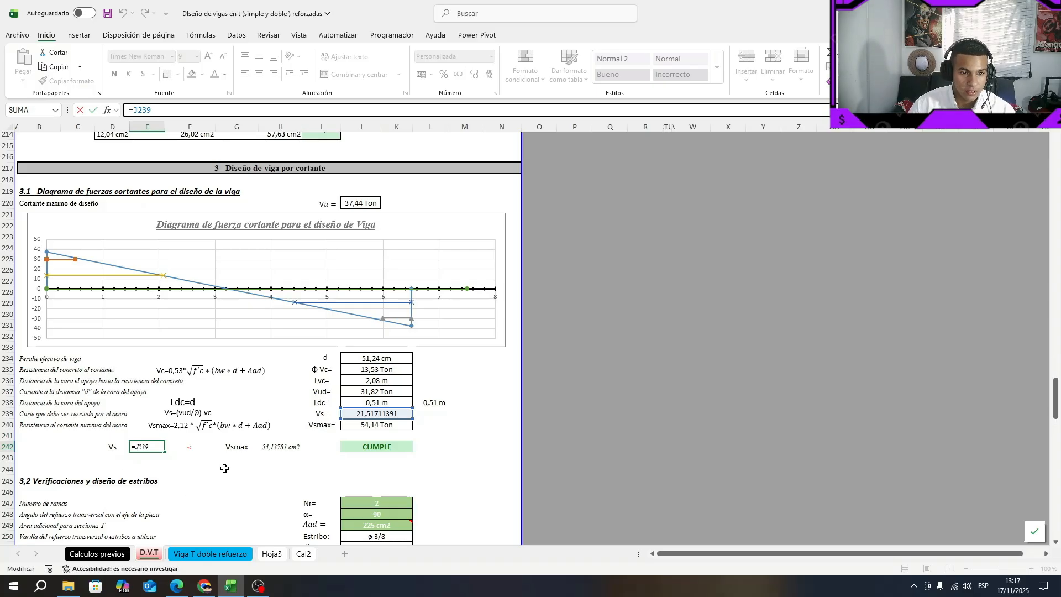
left_click(261, 467)
left_click(280, 447)
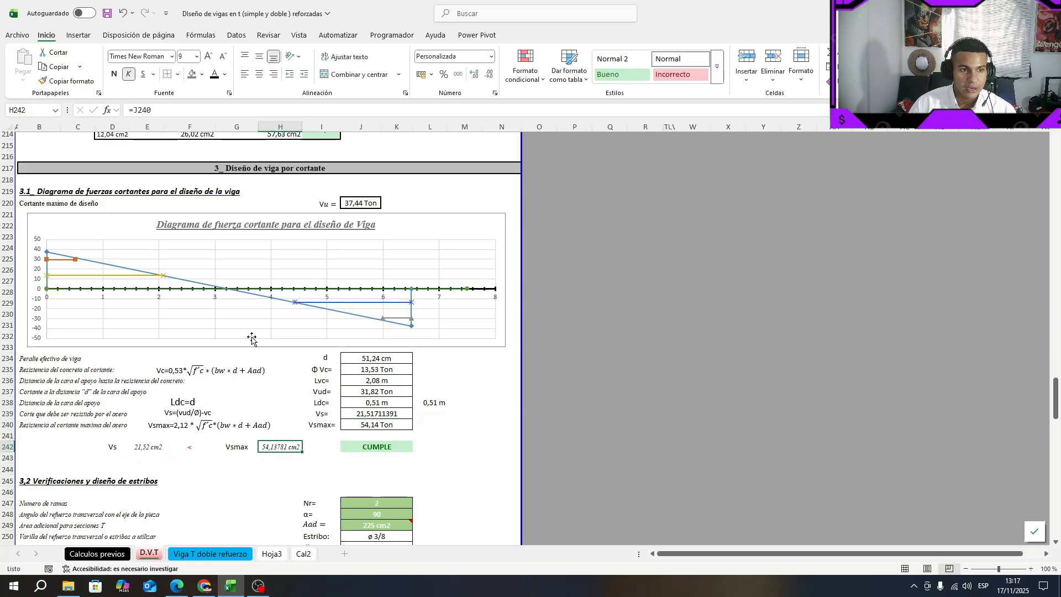
key("F2")
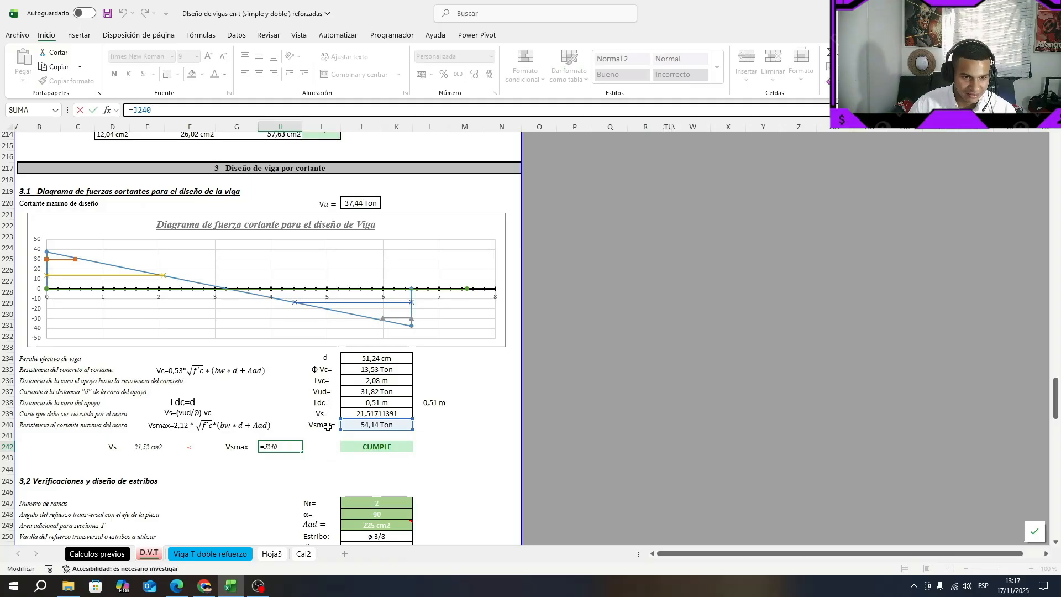
left_click(354, 459)
Review the first stirrup inputs of section 3,2: the number of legs in J247 and the reinforcement angle in J248
scroll(365, 398, "down", 5)
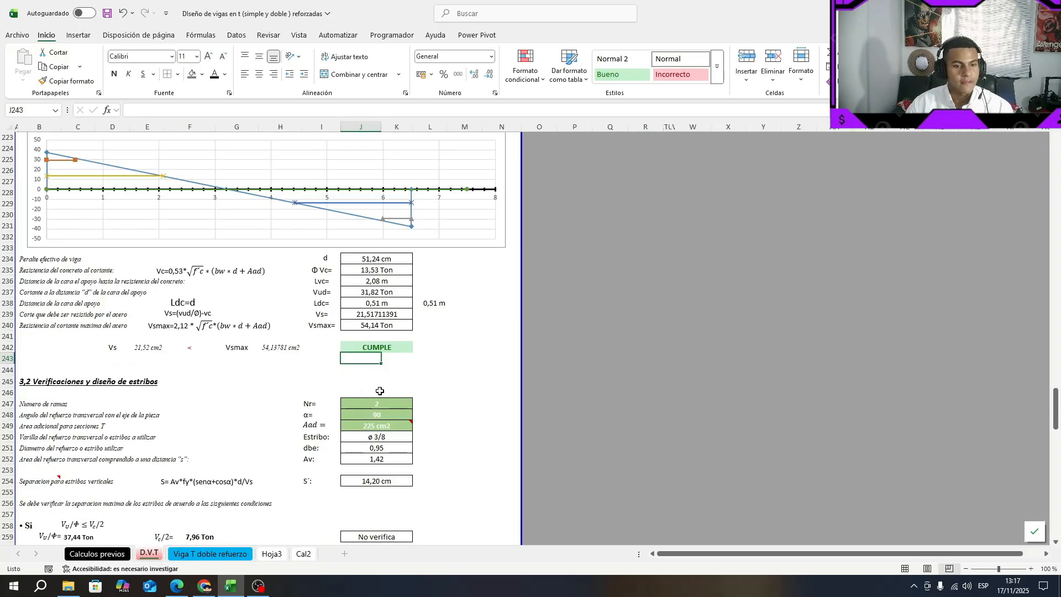
scroll(337, 362, "down", 2)
left_click_drag(54, 249, 188, 238)
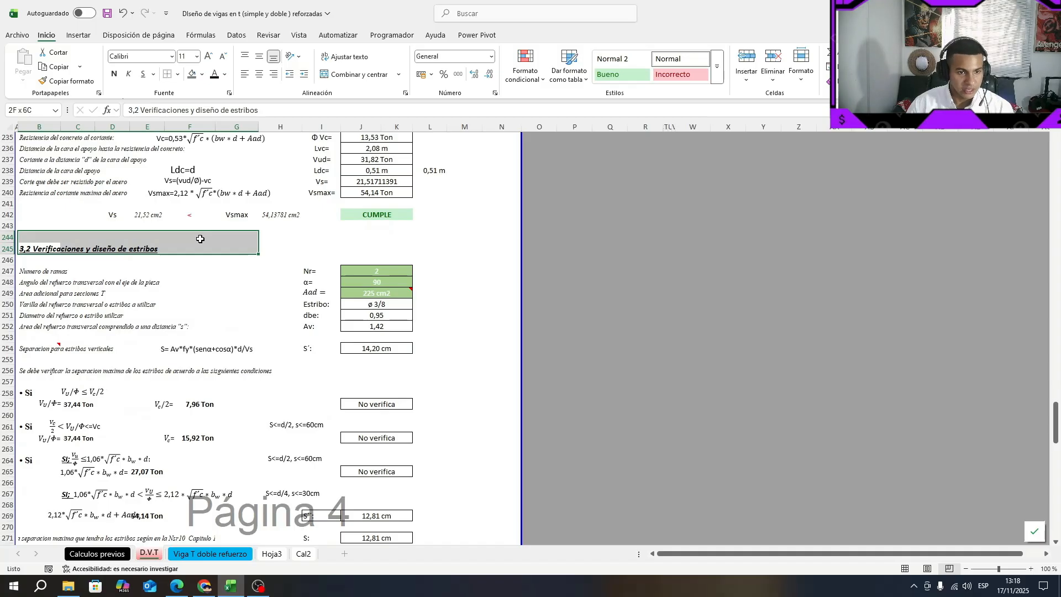
left_click_drag(33, 271, 369, 274)
left_click(370, 274)
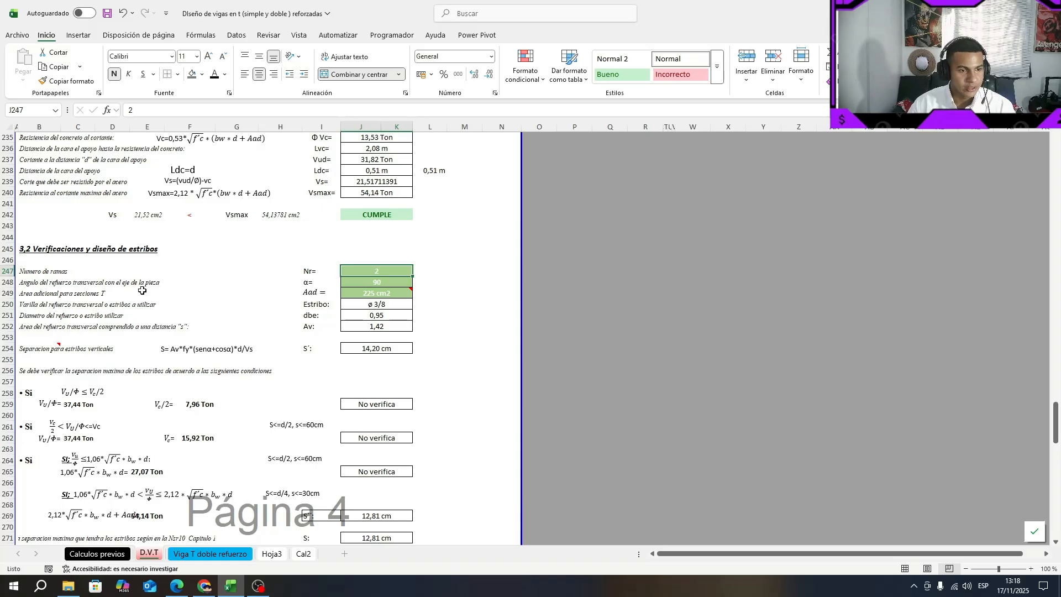
left_click(365, 282)
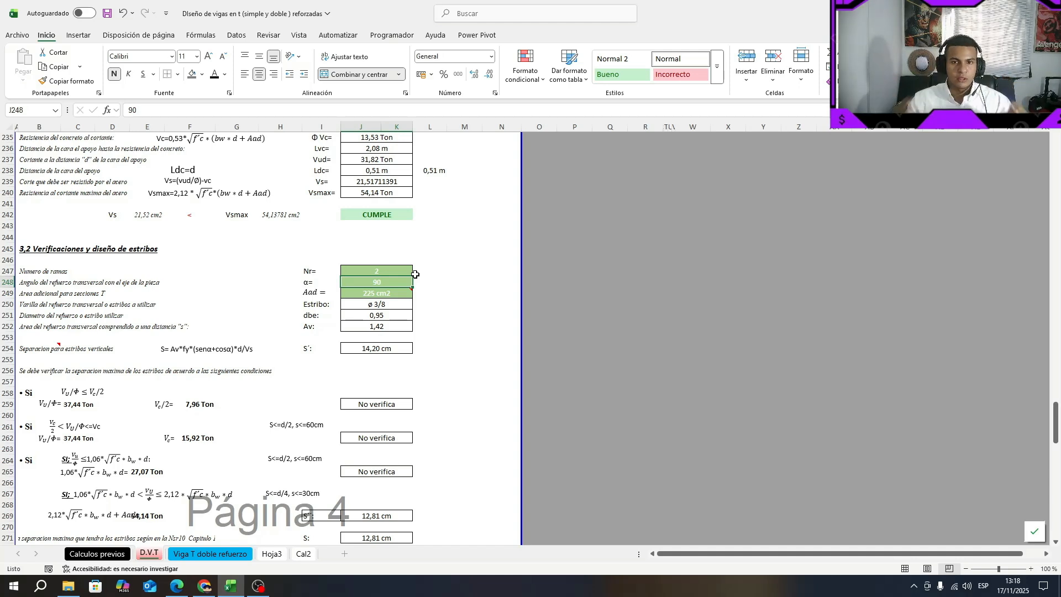
left_click(436, 359)
left_click(381, 280)
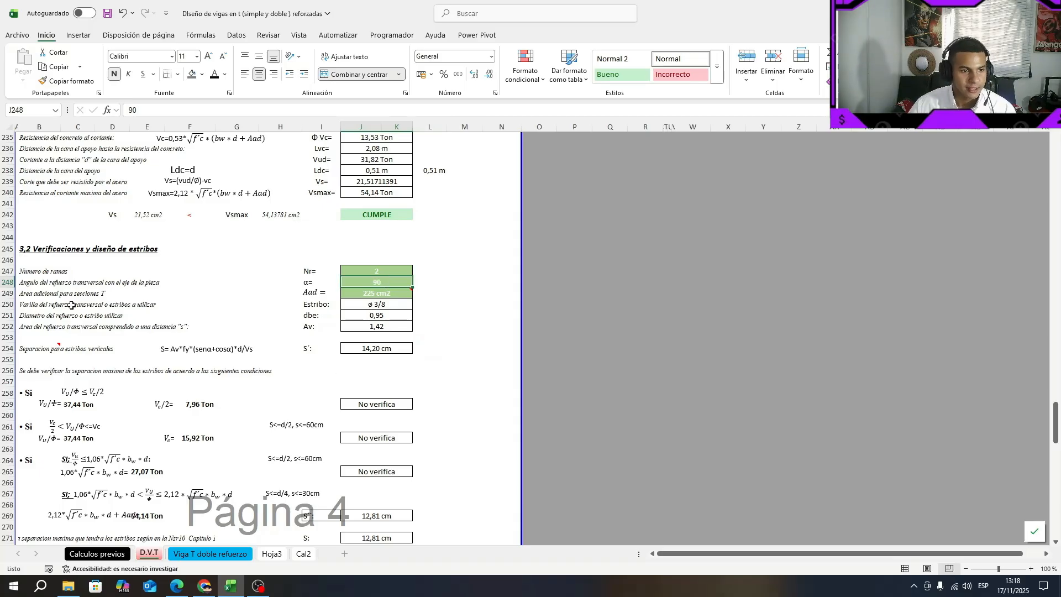
Review the additional area row for T sections in row 249 and read the note on J249
left_click(53, 294)
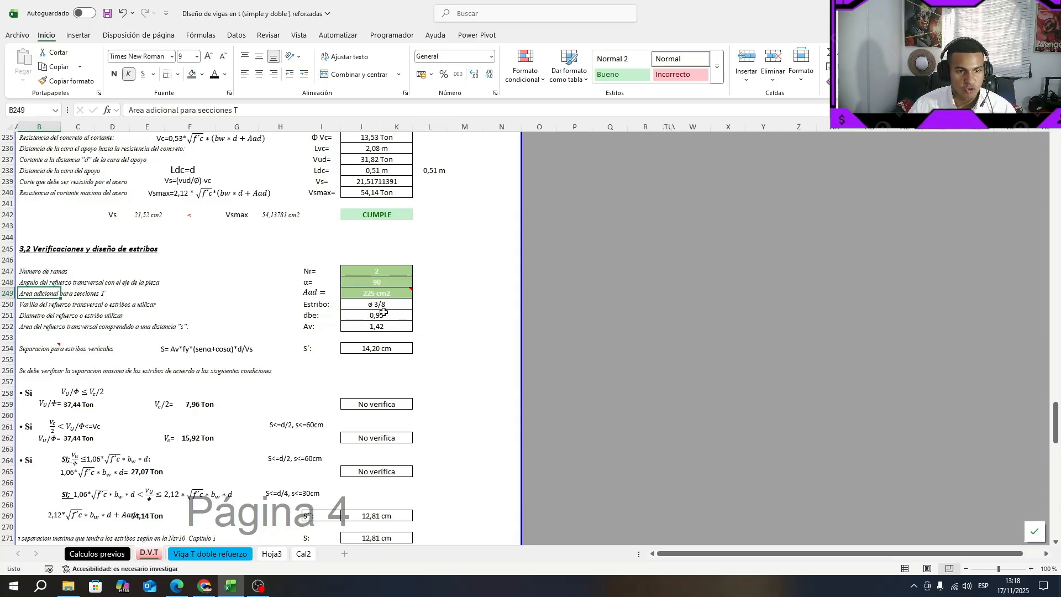
mouse_move(372, 295)
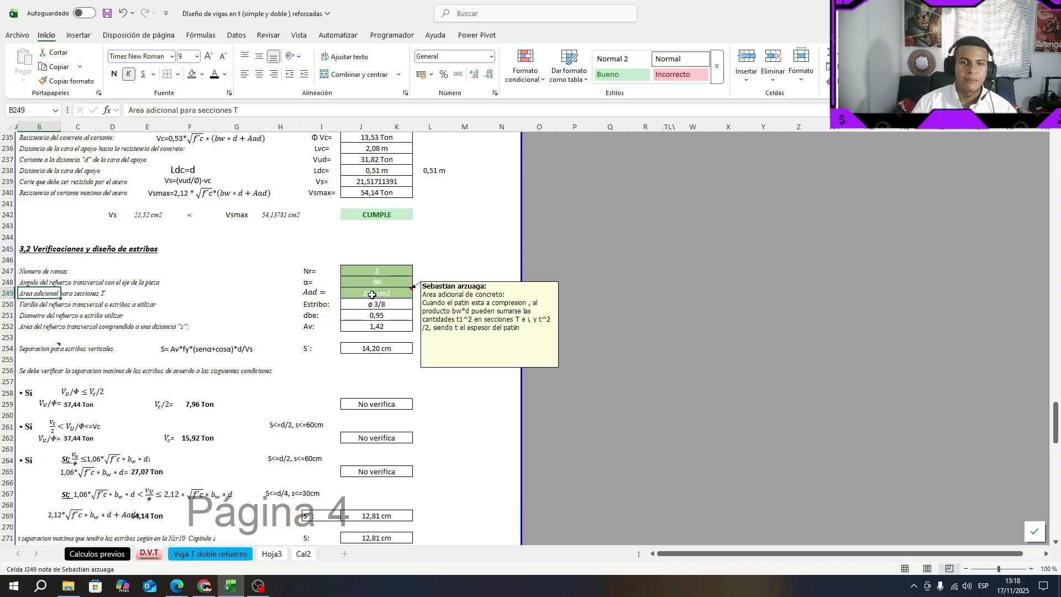
left_click(471, 236)
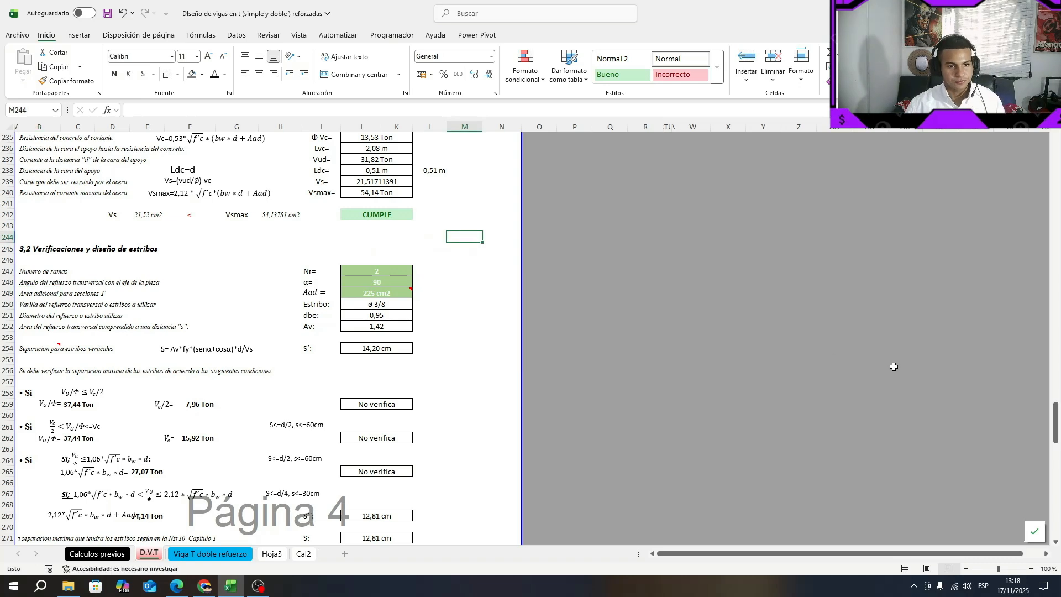
left_click_drag(54, 294, 391, 291)
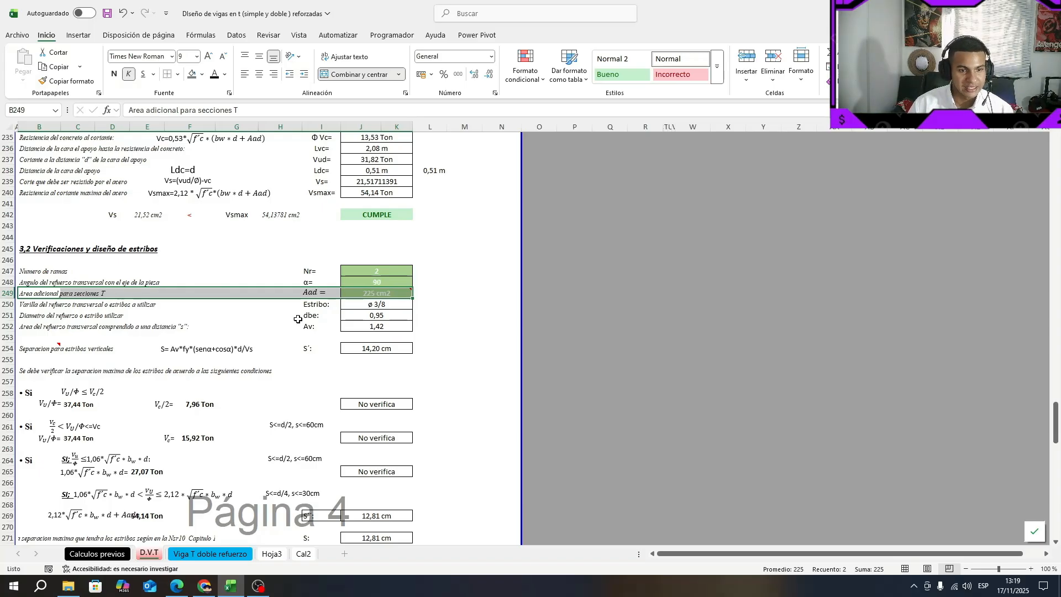
Check the stirrup bar and diameter in J250 and J251, and inspect the Av lookup formula in J252
left_click(364, 304)
left_click(377, 316)
left_click(387, 327)
left_click(169, 112)
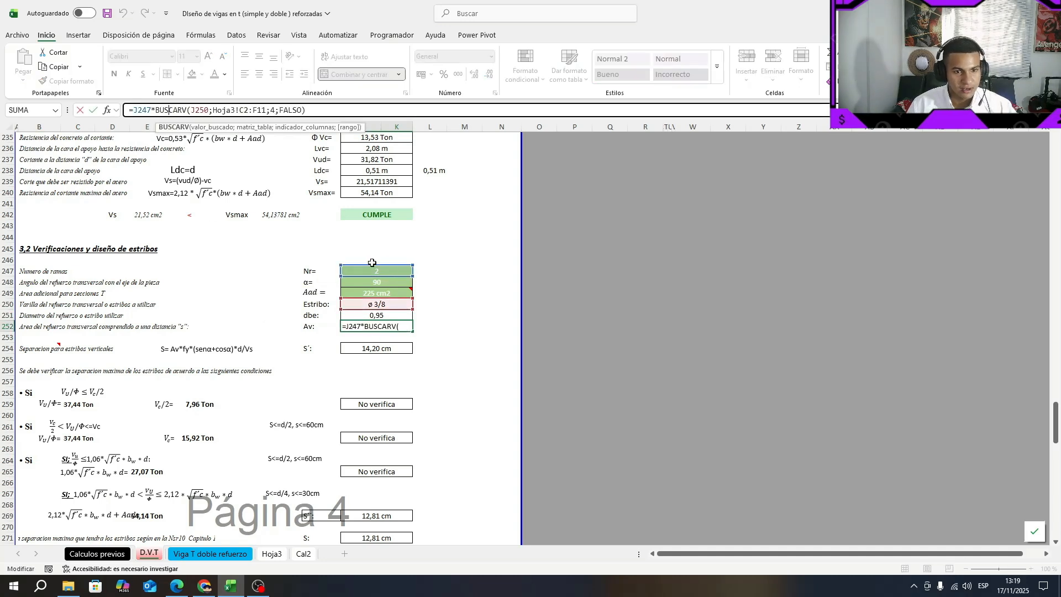
key("Escape")
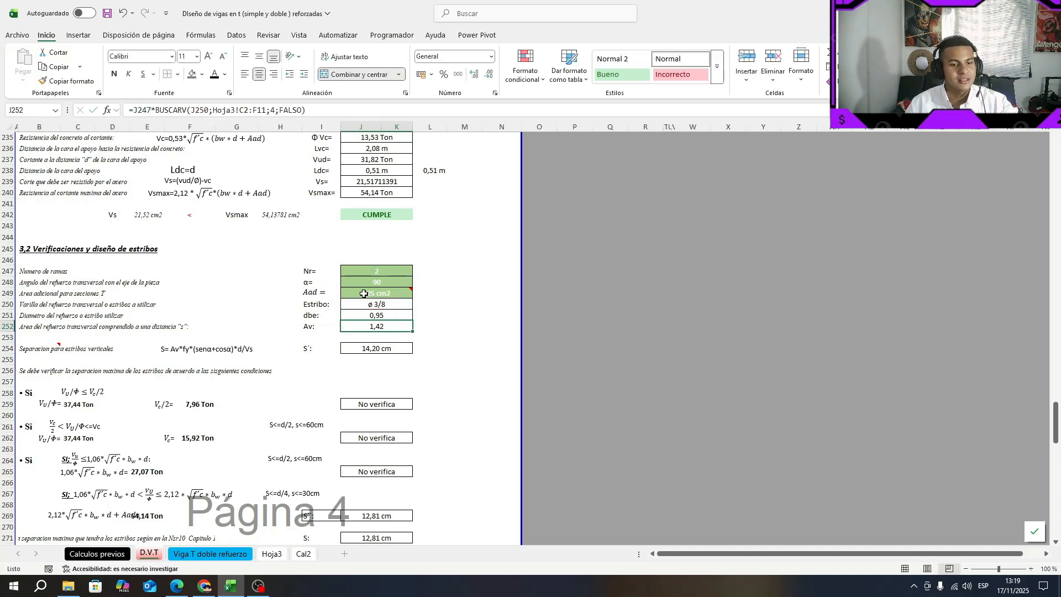
Inspect the vertical stirrup spacing formula in J254 and trace the cells it references in sections 3.1 and 3,2
scroll(389, 354, "down", 1)
scroll(390, 353, "down", 1)
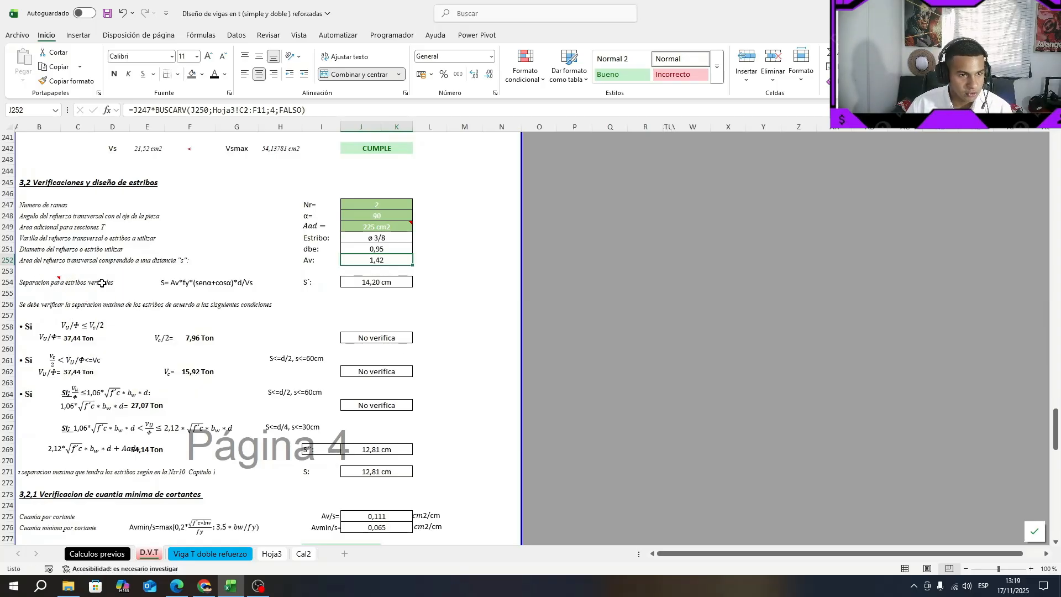
left_click(385, 281)
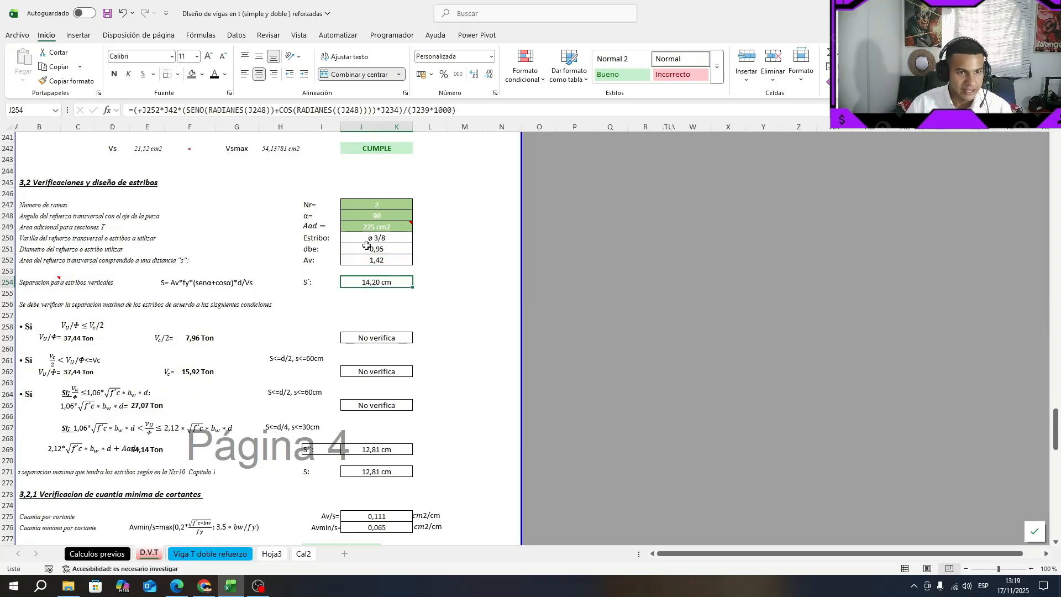
double_click(381, 282)
scroll(374, 334, "up", 2)
scroll(375, 334, "up", 4)
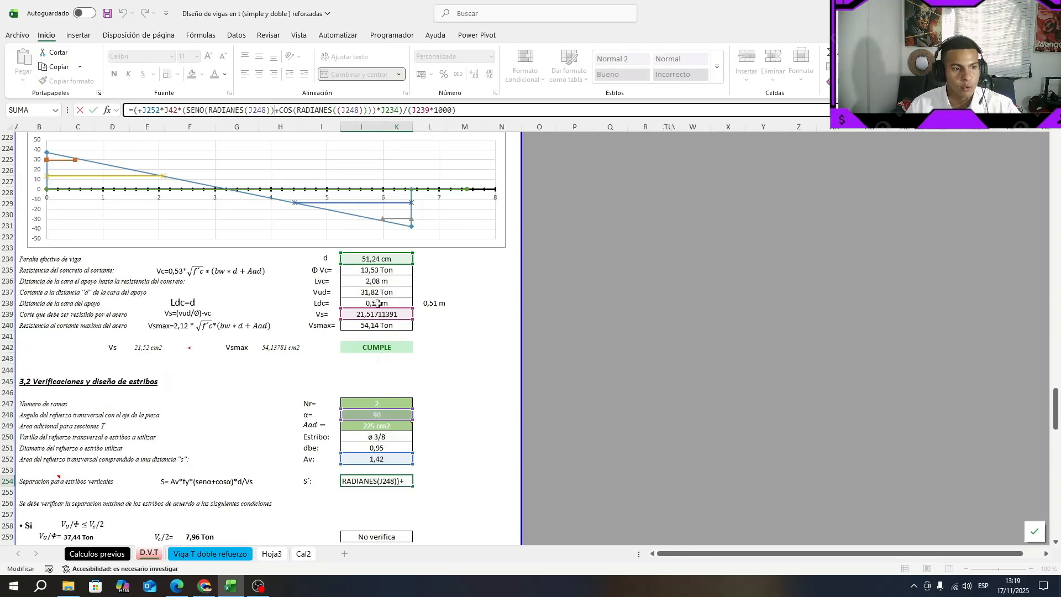
scroll(405, 338, "down", 5)
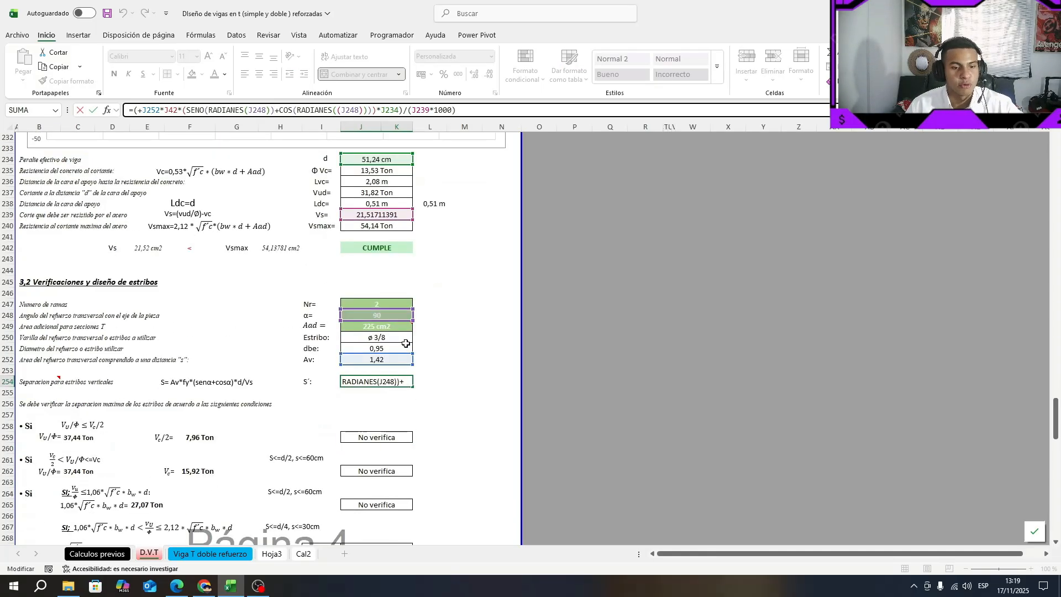
key("ctrl+Return")
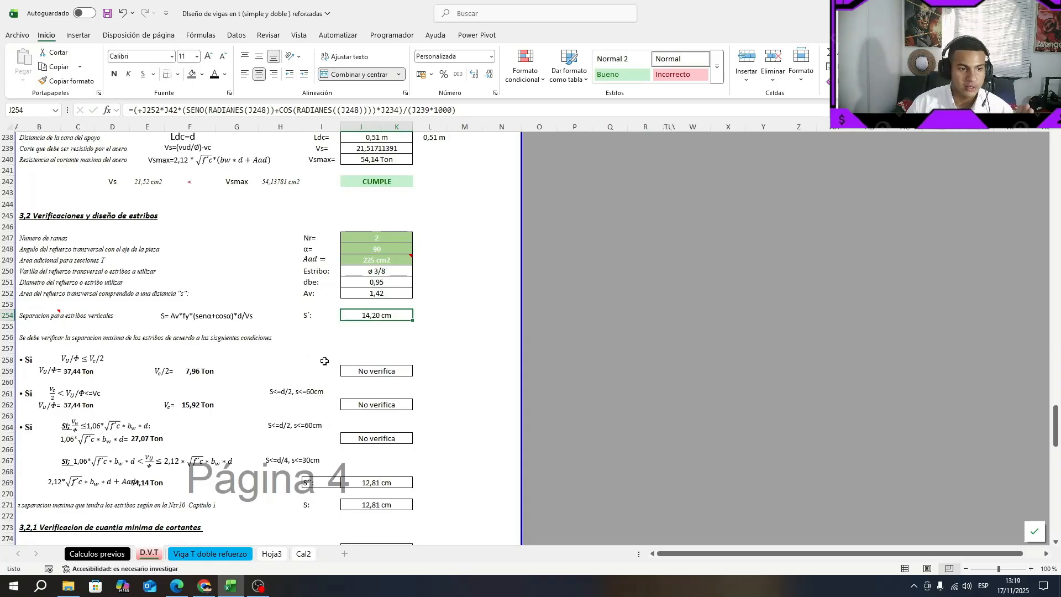
Review the maximum stirrup spacing conditions from row 256 on, checking the formulas in J262 and J265
scroll(179, 305, "down", 2)
left_click_drag(33, 271, 404, 396)
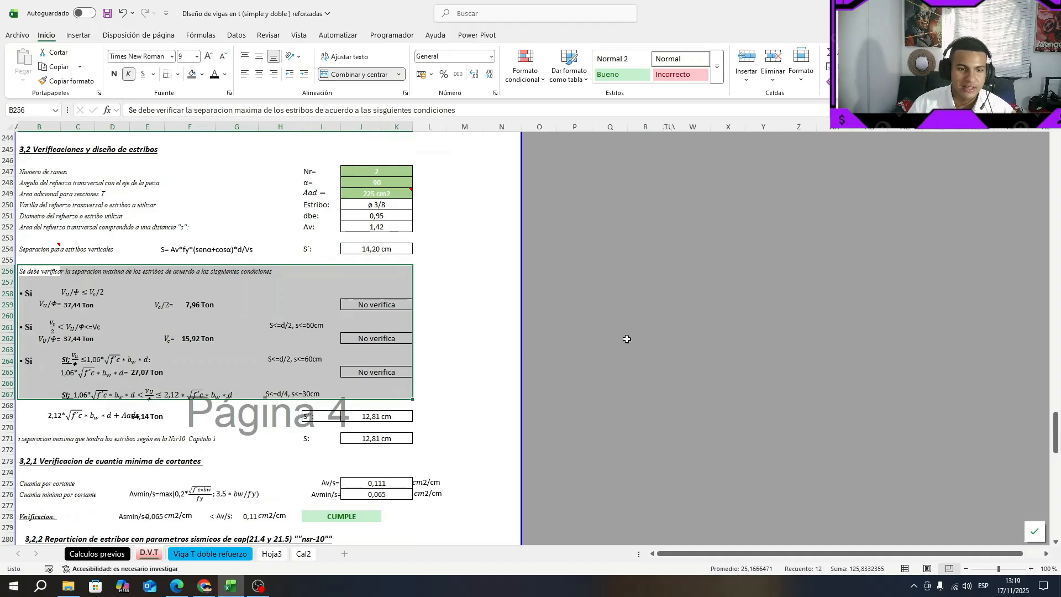
left_click(455, 369)
left_click(375, 371)
left_click(365, 337)
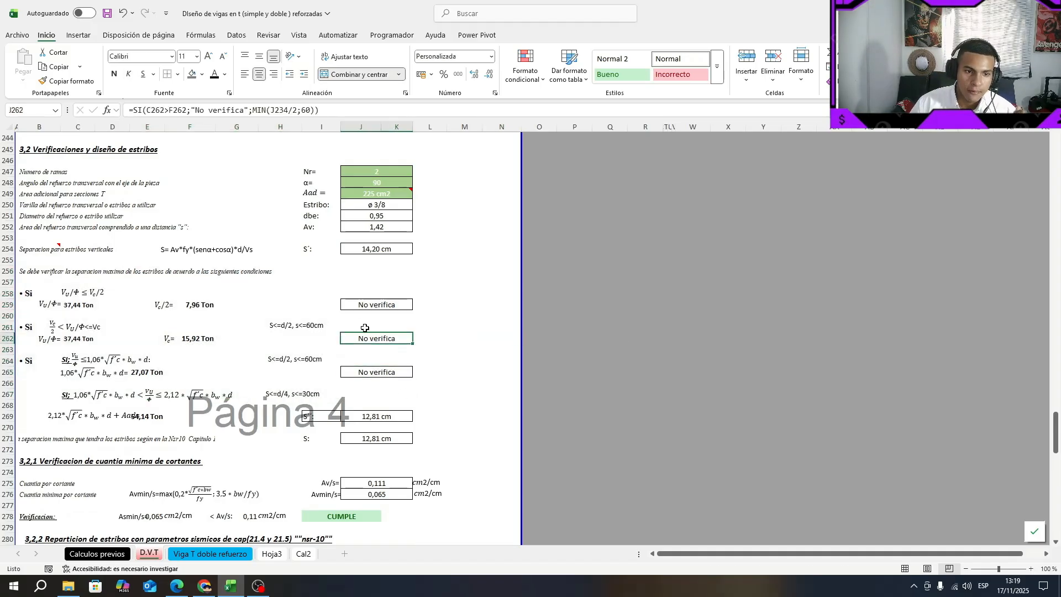
left_click(375, 368)
Shift the equation text box in row 269 left, clear of the E269 value, and inspect the conditional formula in J269
scroll(270, 400, "down", 1)
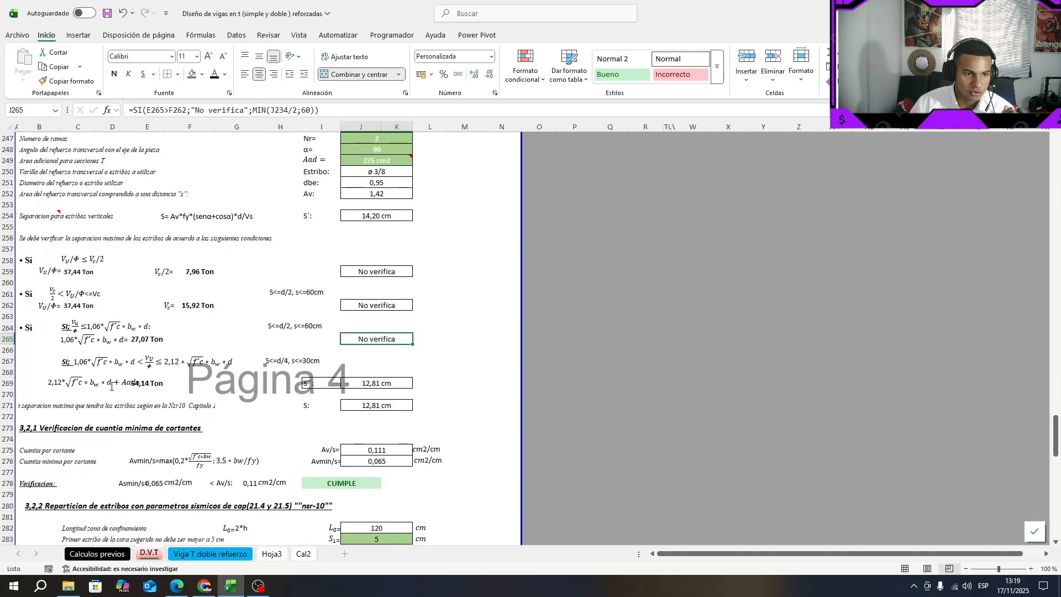
left_click(111, 387)
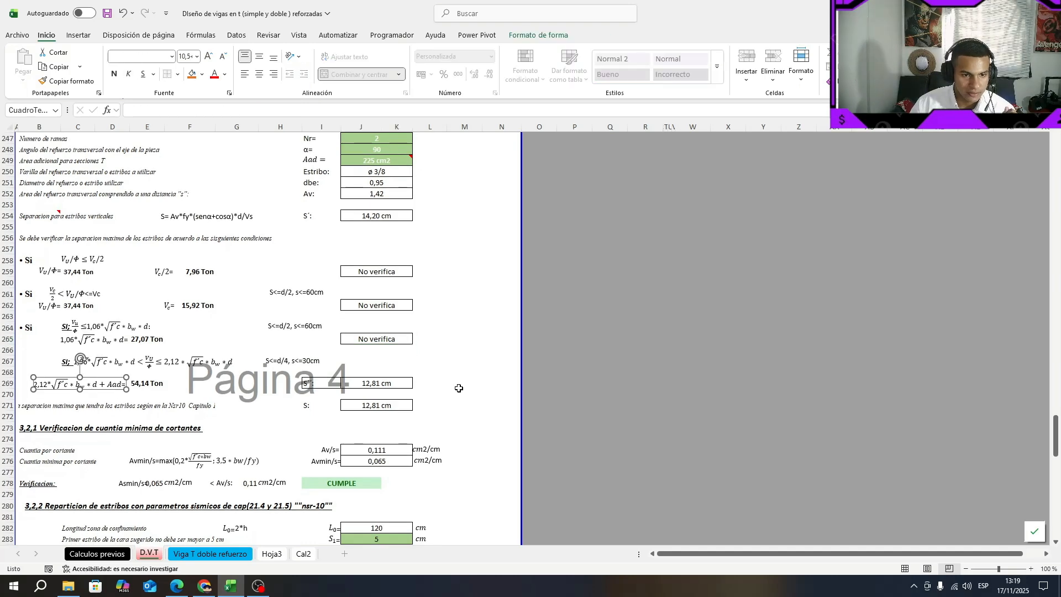
left_click(405, 388)
double_click(405, 390)
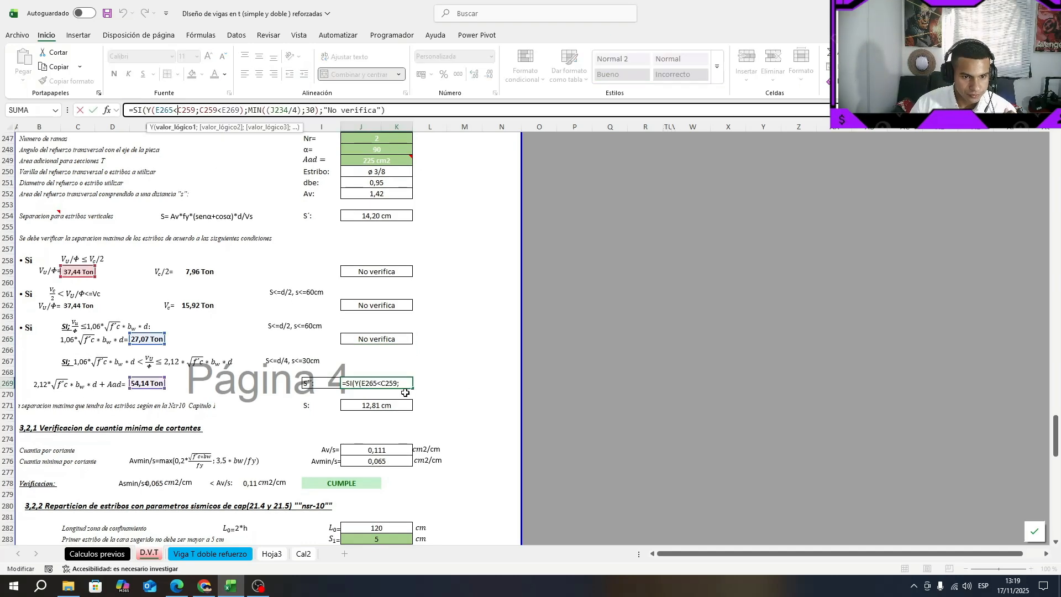
key("Return")
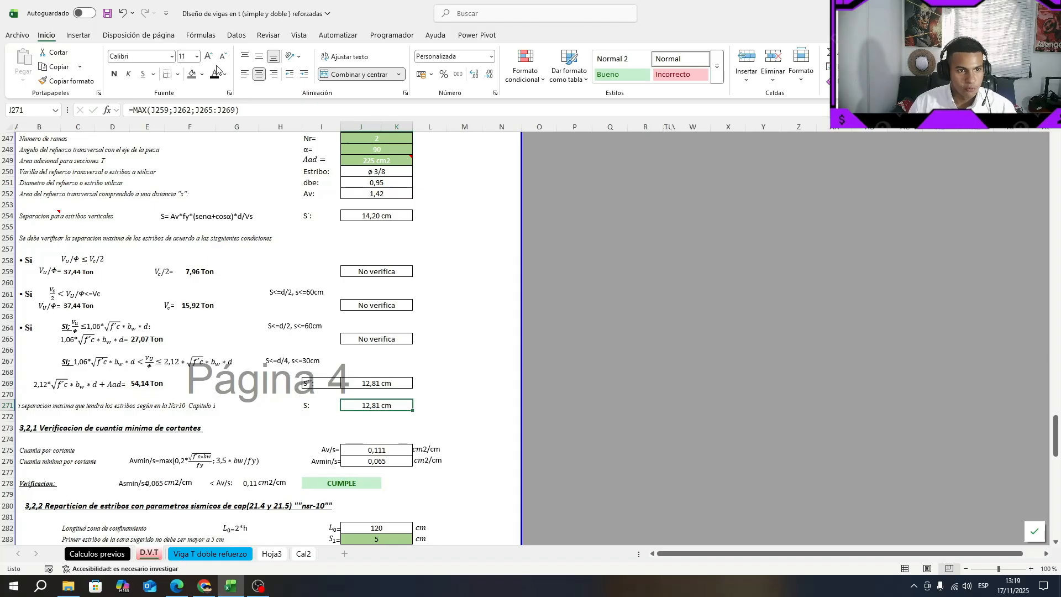
Correct the maximum spacing formula in J271 to =MAX(J259;J262;J265;J269), replacing the range with separate cells
left_click(225, 110)
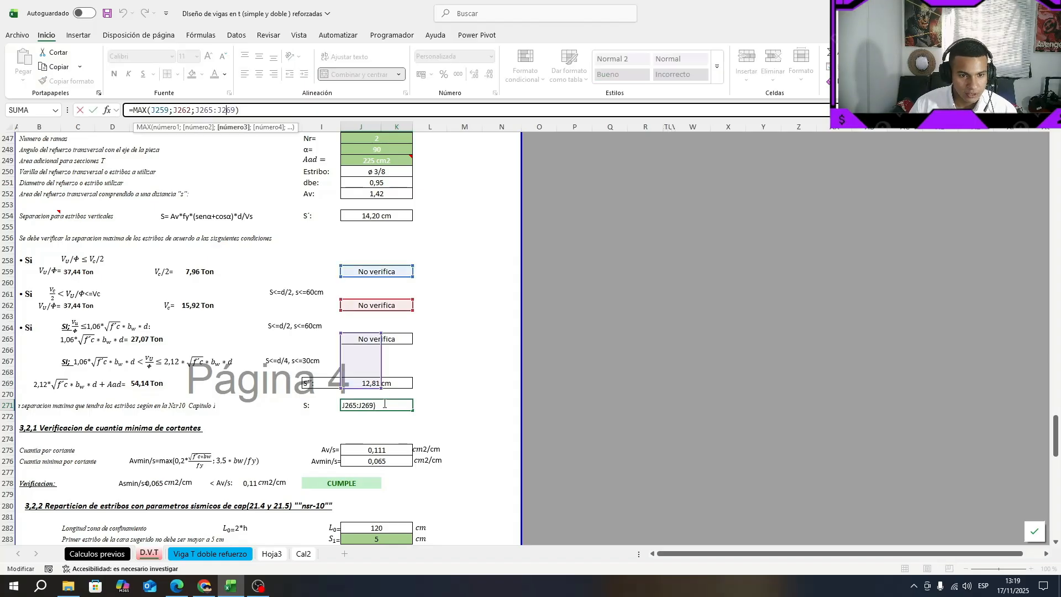
left_click_drag(236, 111, 216, 111)
type(";")
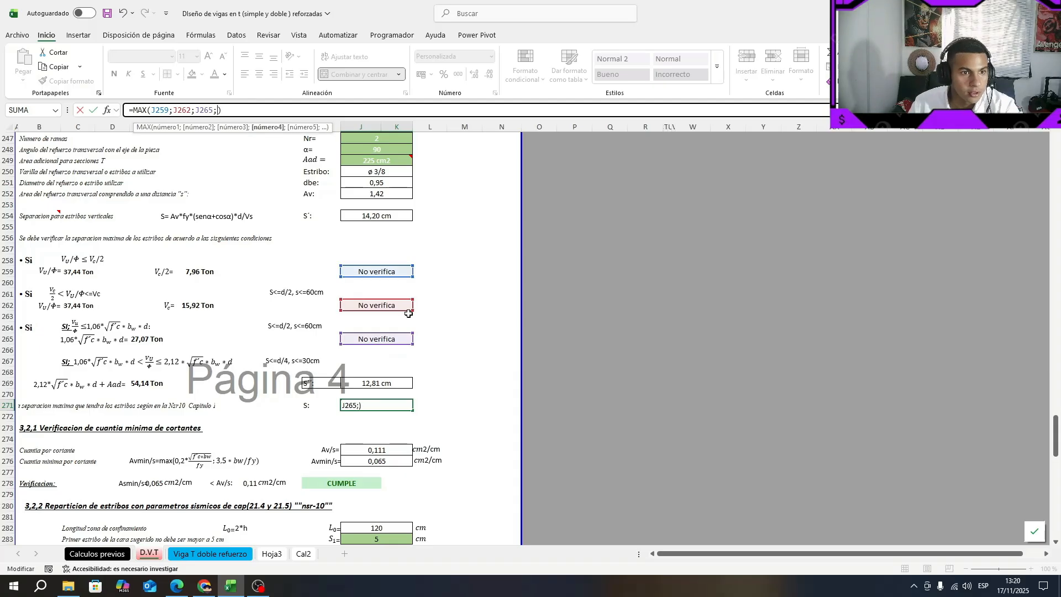
left_click(385, 383)
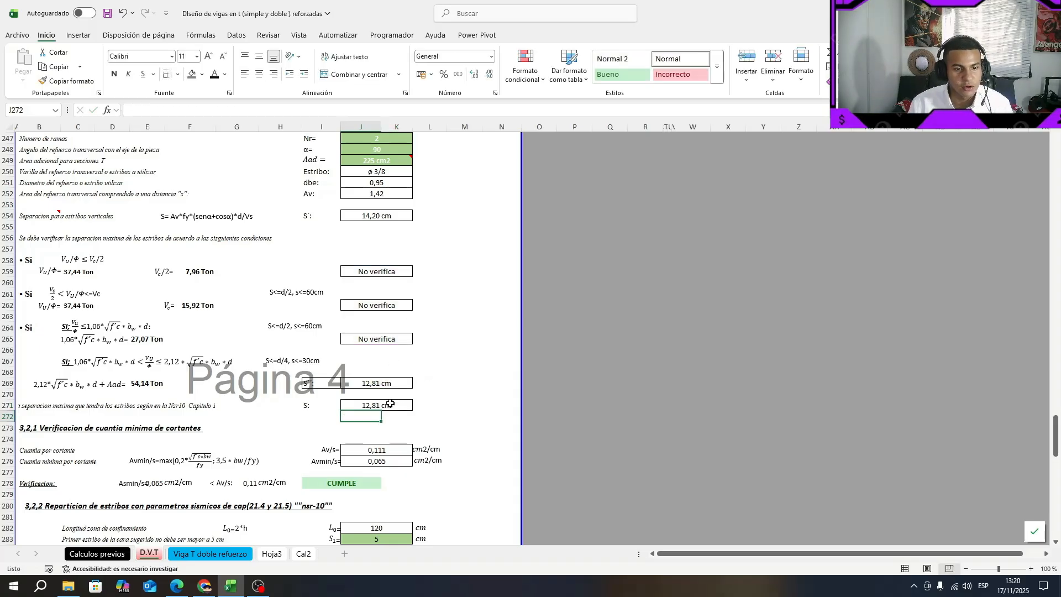
key("ctrl+Return")
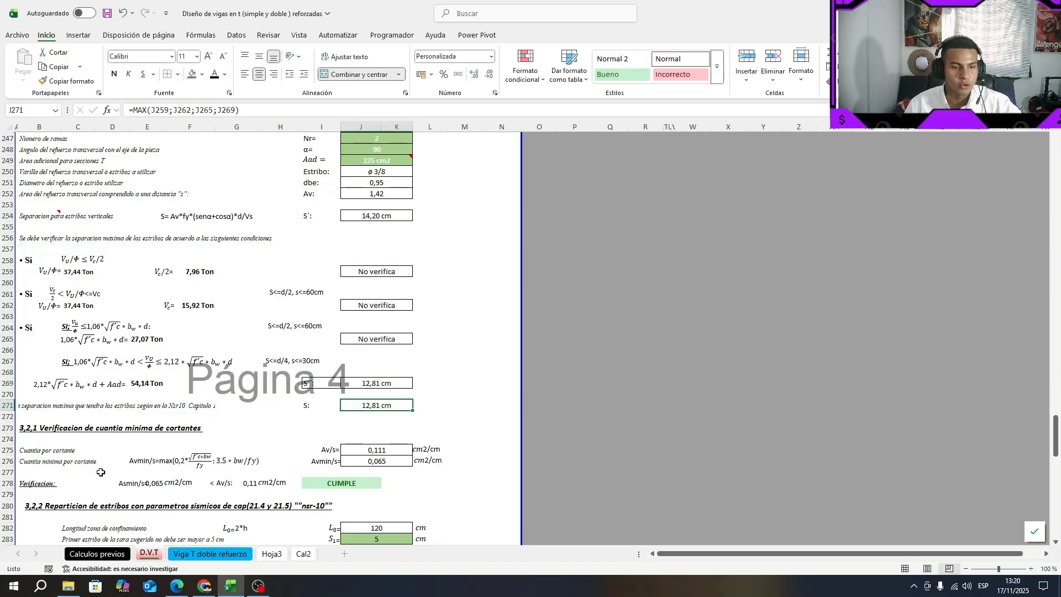
Move the Avmin/s equation text box in section 3,2,1 up from row 276 to row 275
scroll(122, 473, "down", 1)
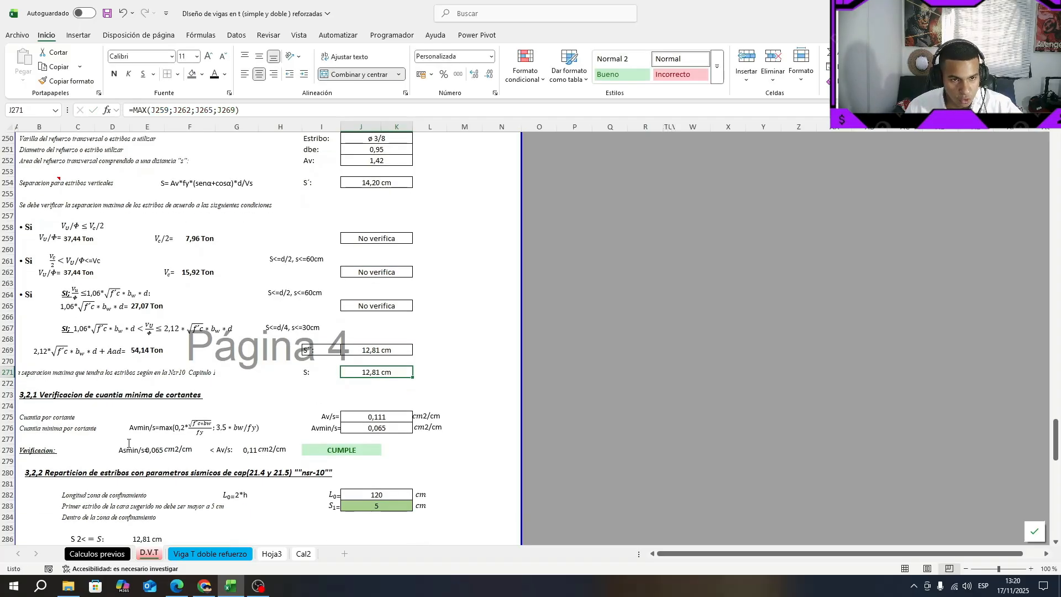
scroll(128, 443, "down", 2)
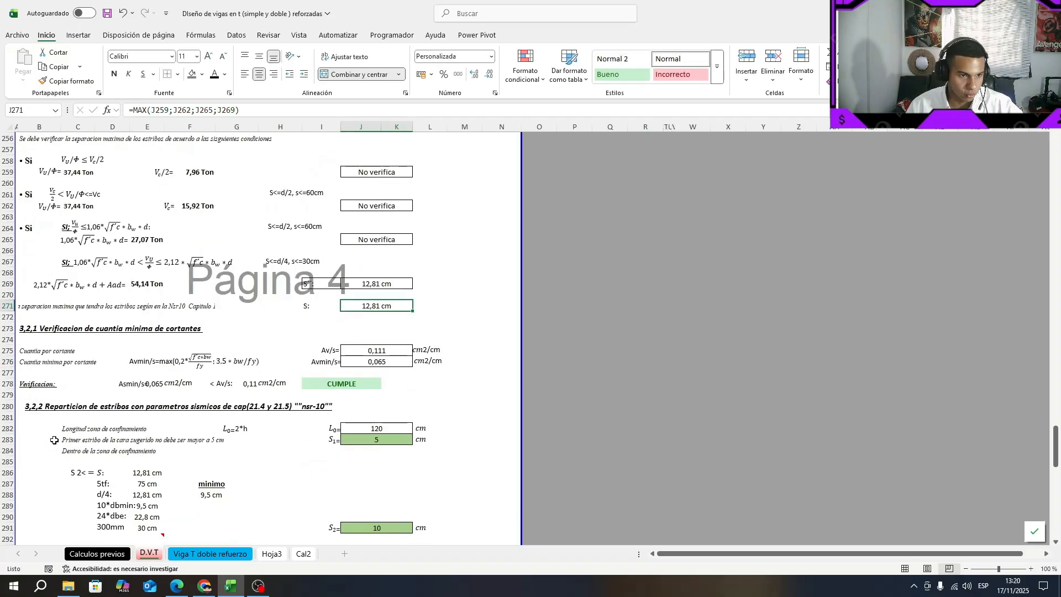
scroll(65, 292, "down", 1)
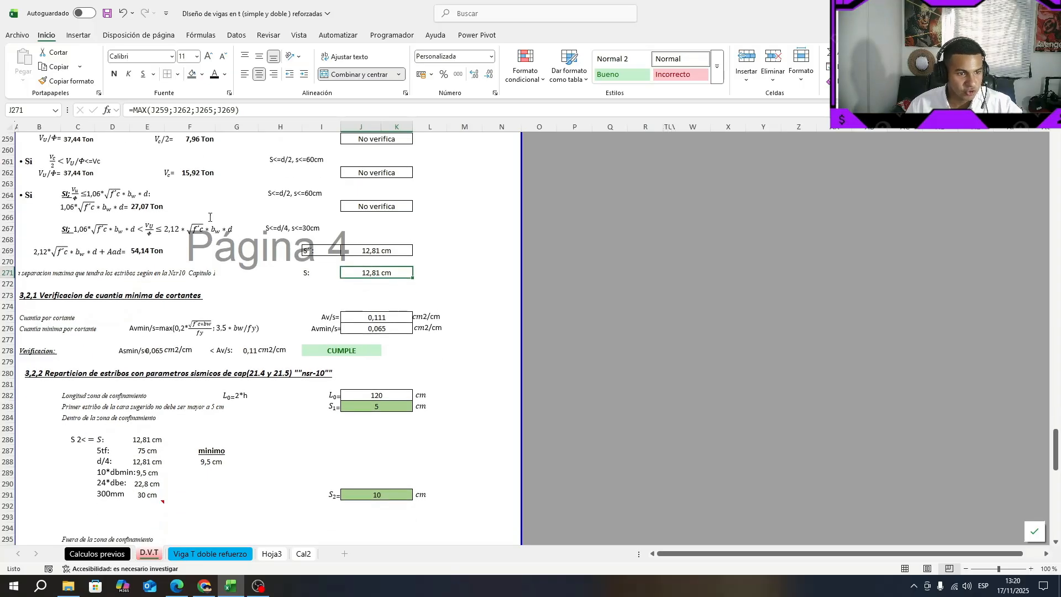
left_click_drag(47, 295, 219, 303)
left_click(178, 350)
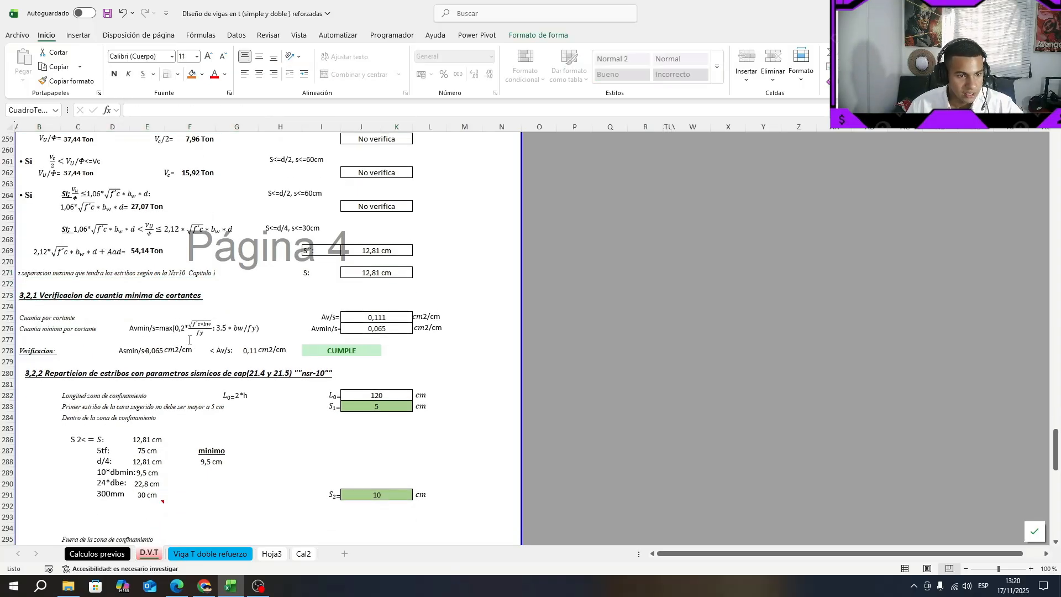
left_click_drag(160, 328, 158, 316)
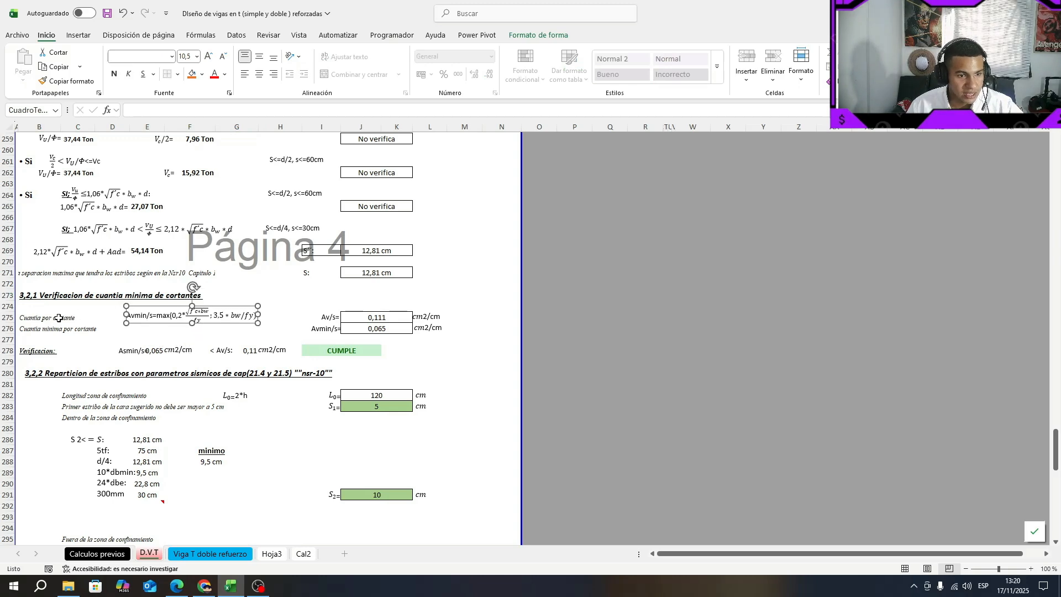
left_click(32, 331)
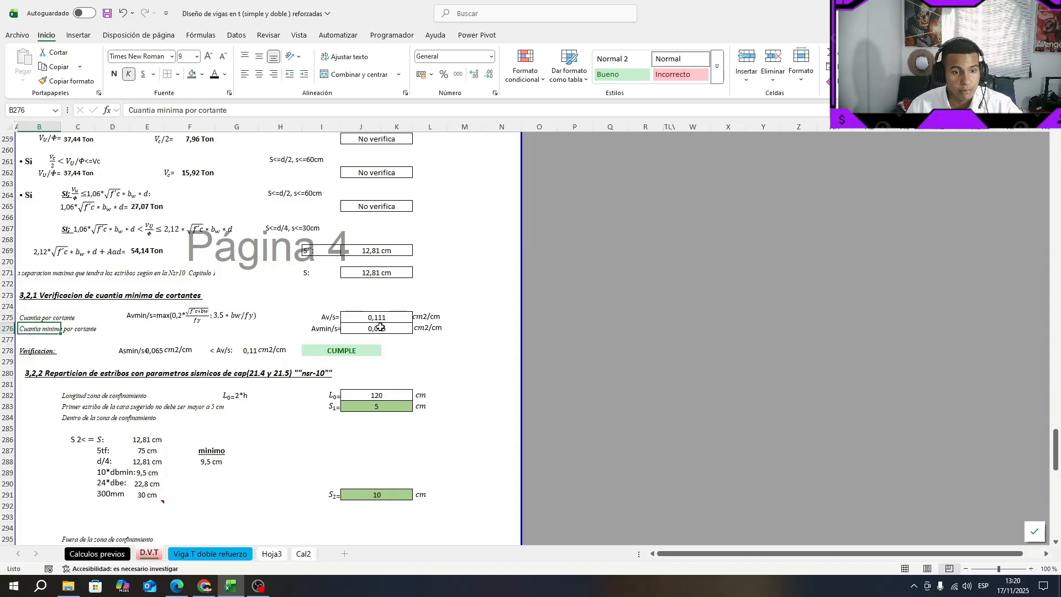
Shift the Asmin/s label in row 278 left, clear of the value beside it
left_click_drag(371, 317, 375, 329)
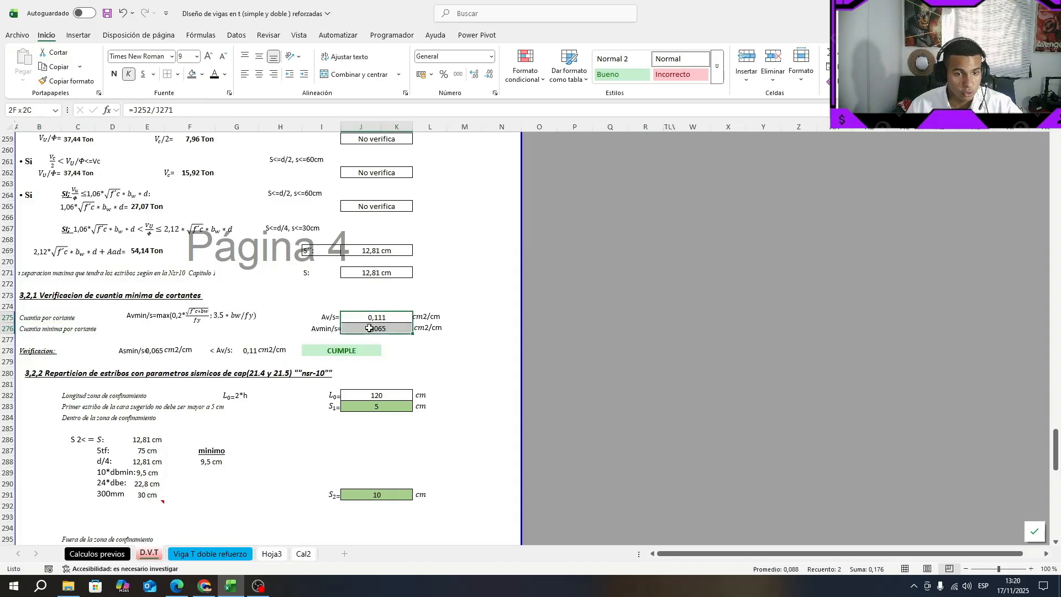
left_click(111, 355)
left_click_drag(126, 359, 115, 355)
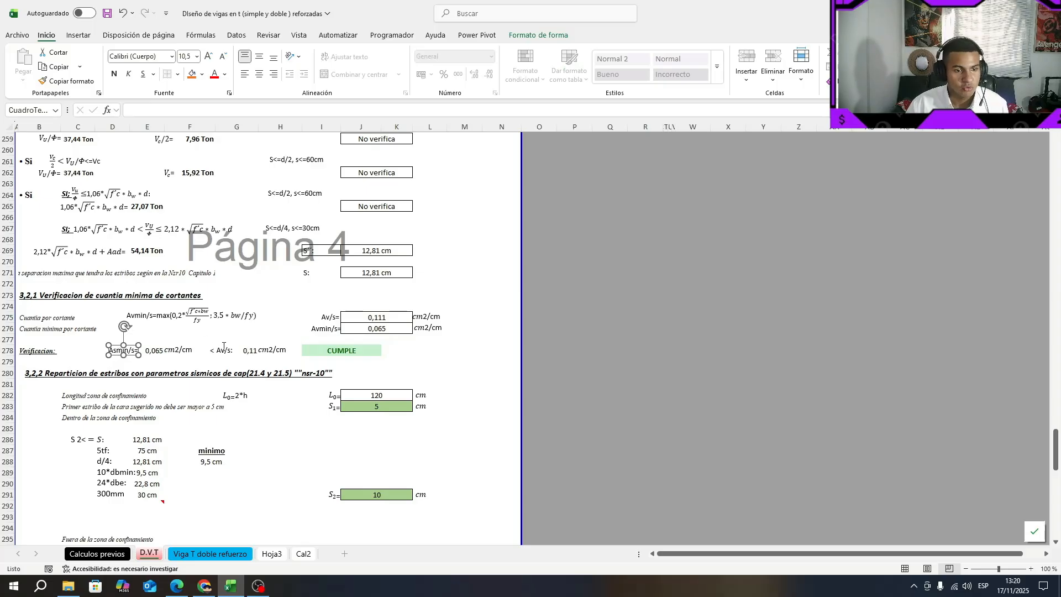
Inspect the shear reinforcement ratio formula in J275 and trace the cells it references, leaving the formula as it is
left_click(249, 350)
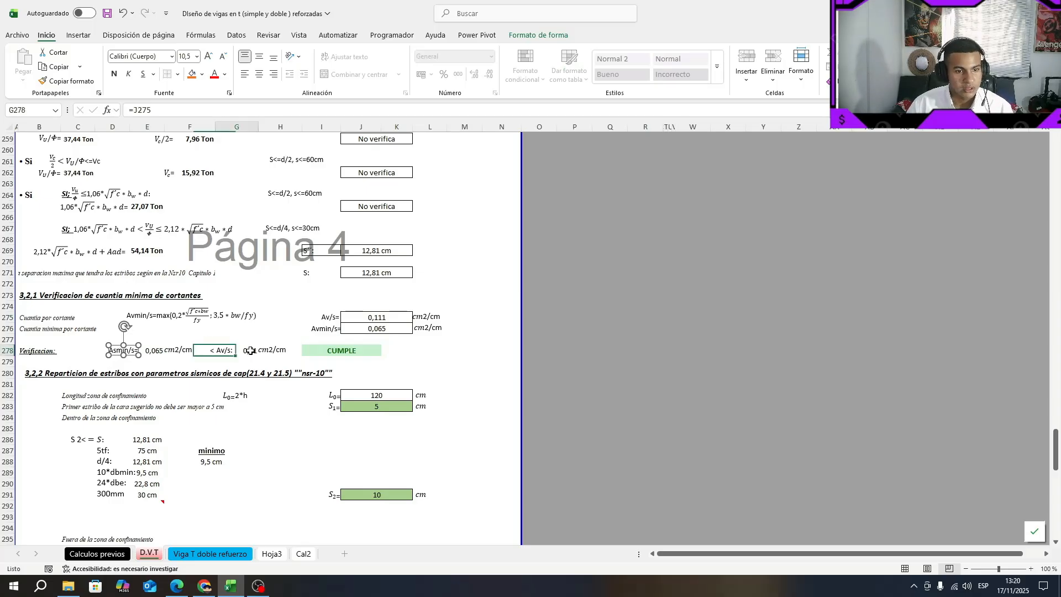
left_click(434, 321)
left_click(402, 316)
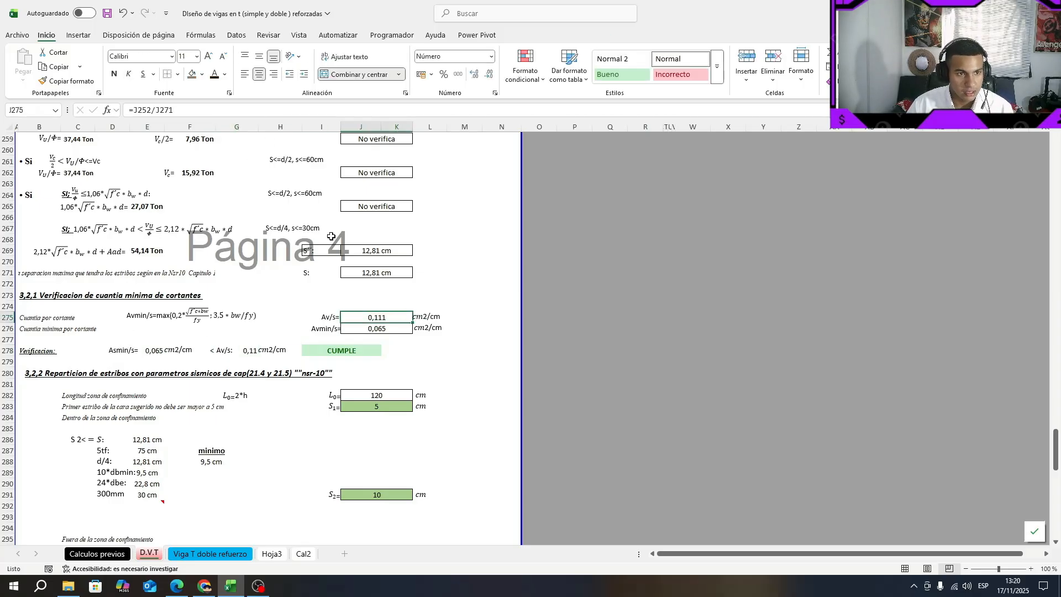
left_click(220, 113)
scroll(433, 352, "up", 7)
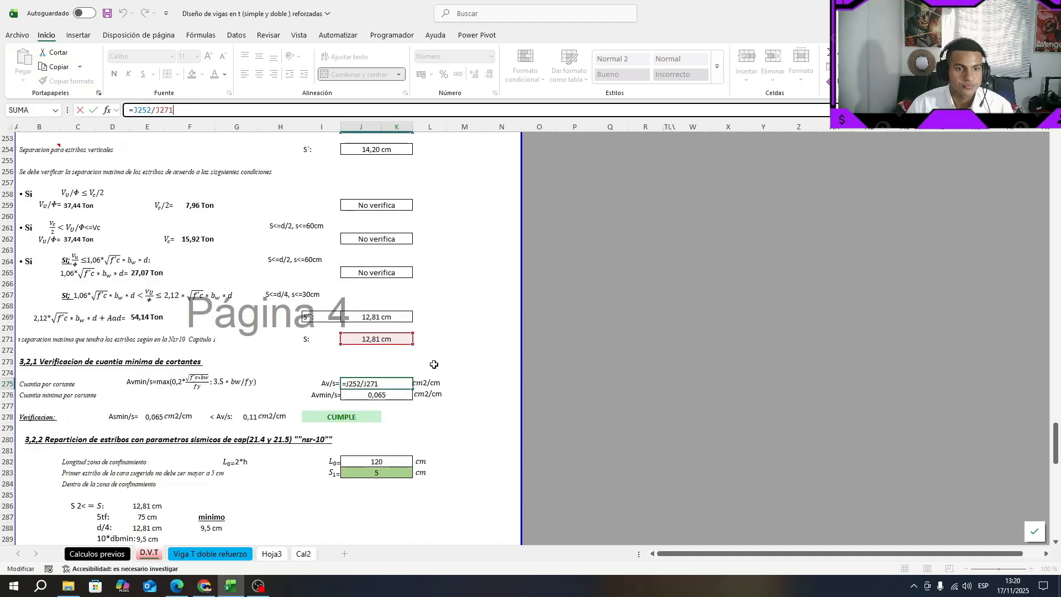
scroll(437, 364, "down", 9)
left_click(464, 318)
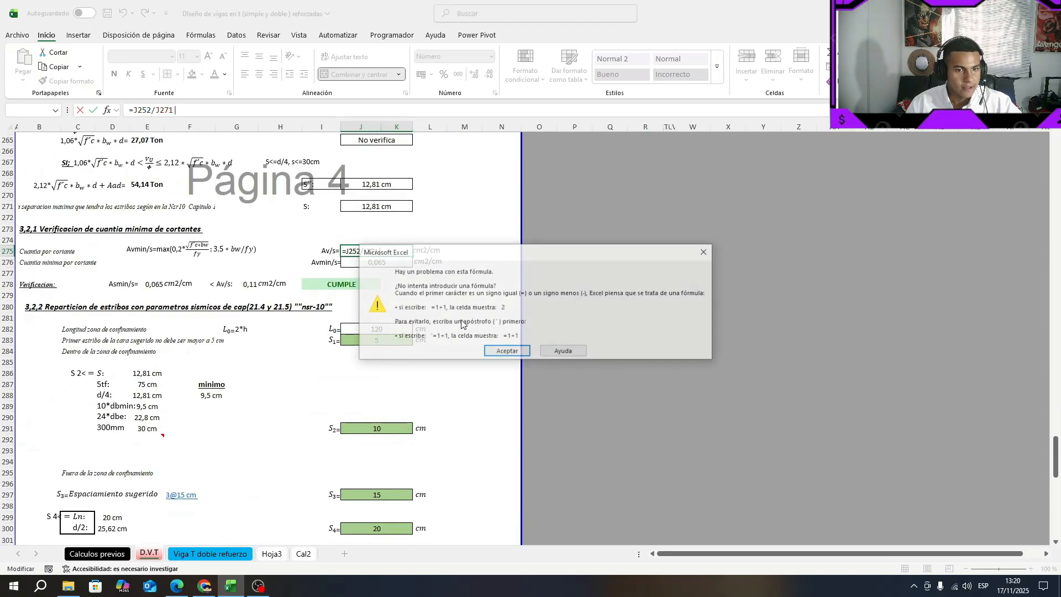
key("Escape")
key("Escape")
left_click(459, 297)
Shift the L0=2*h equation text box in row 282 of section 3,2,2 right to column H
scroll(109, 307, "down", 2)
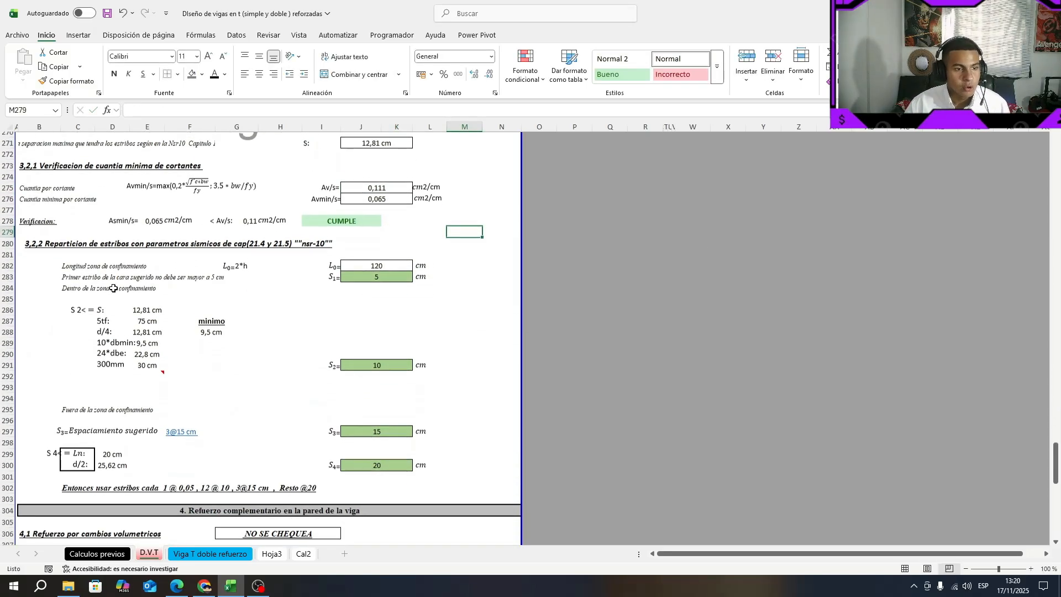
left_click_drag(243, 242, 331, 242)
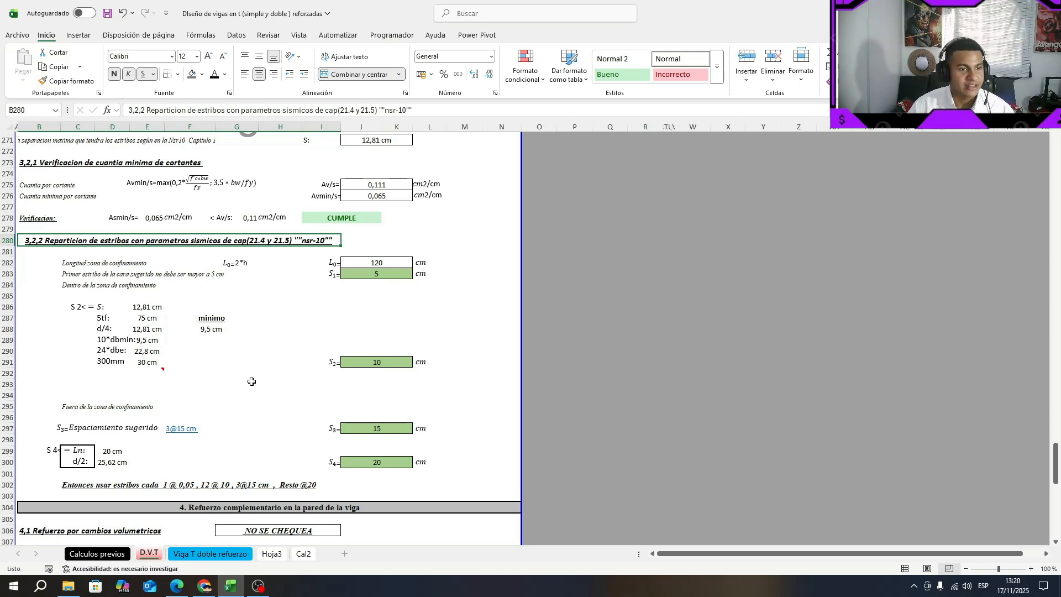
left_click(213, 260)
left_click_drag(70, 262, 386, 258)
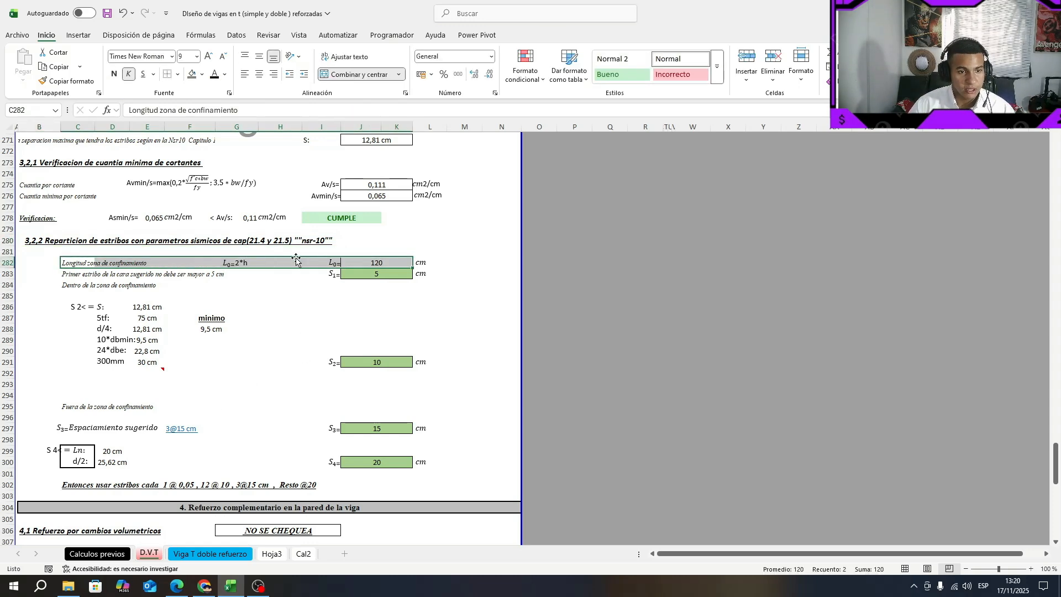
left_click(241, 267)
left_click_drag(241, 268, 301, 267)
double_click(294, 263)
left_click(321, 306)
Review the confinement zone length in J282 and the first stirrup distance in J283
left_click(69, 274)
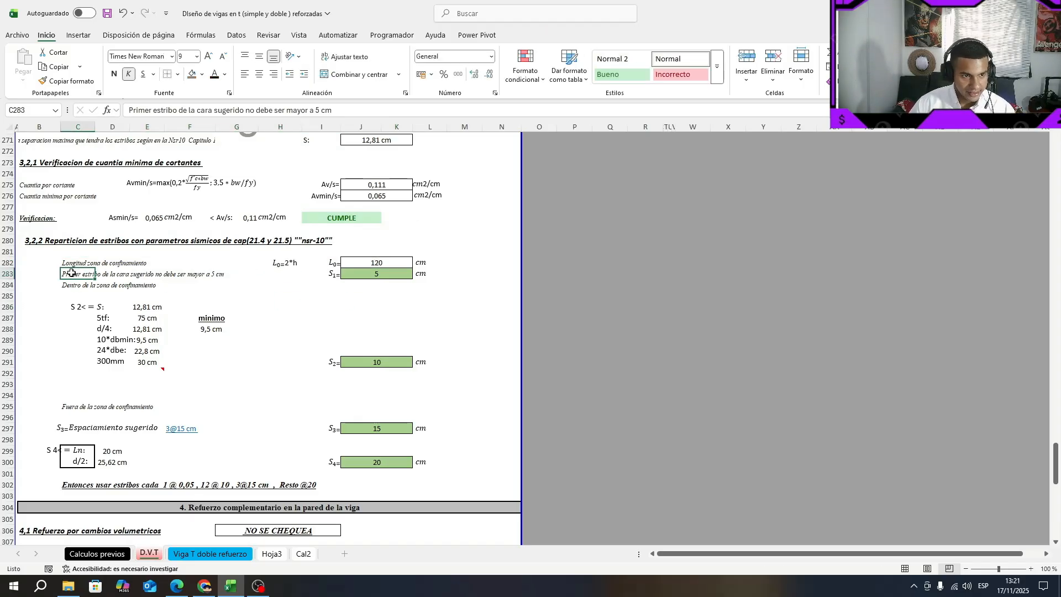
left_click(385, 262)
left_click(221, 350)
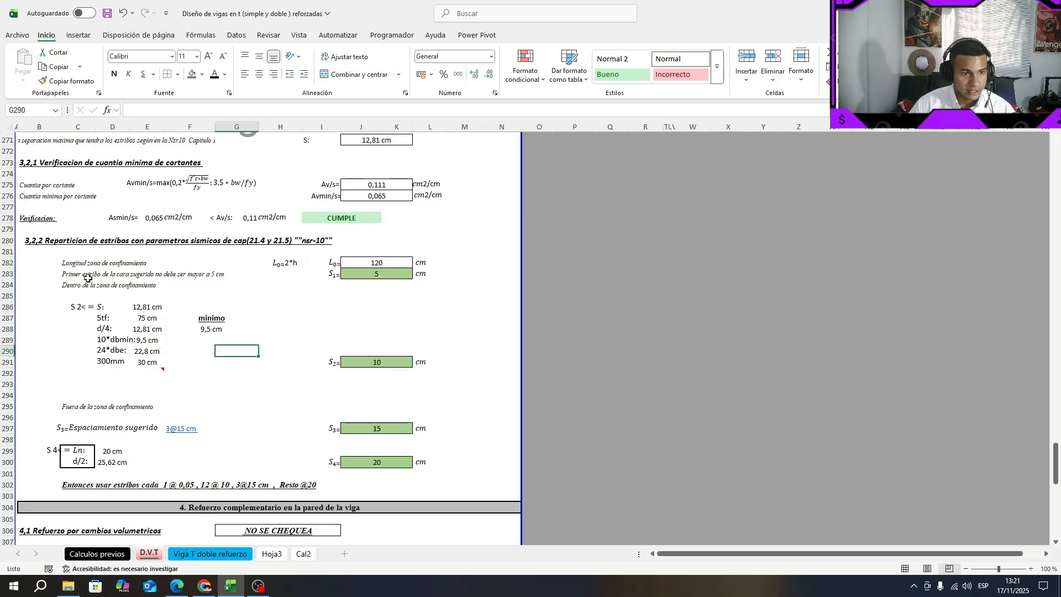
left_click(177, 275)
left_click(381, 273)
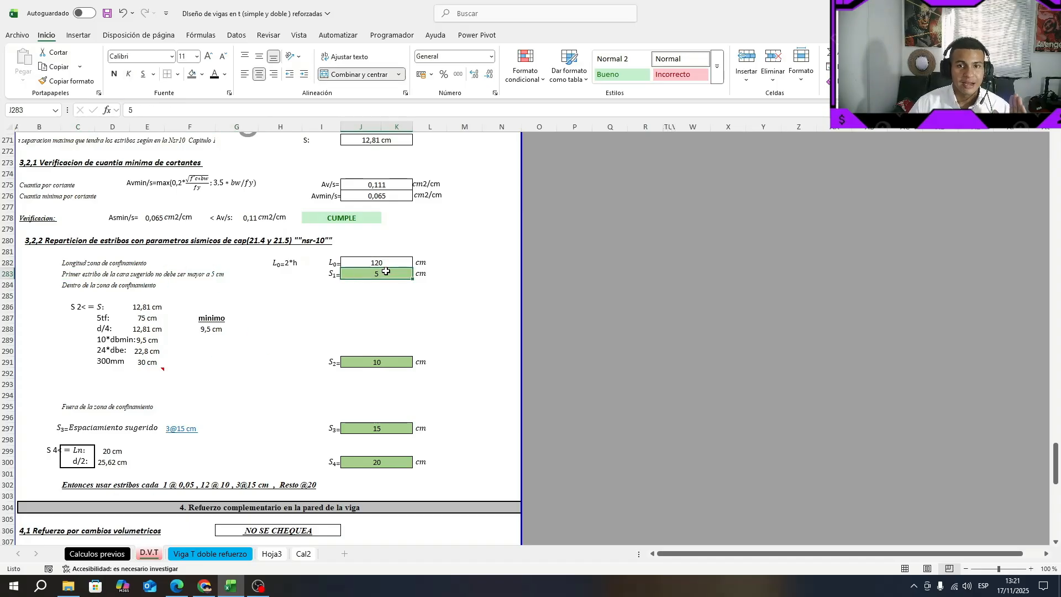
left_click_drag(70, 285, 248, 299)
left_click(276, 307)
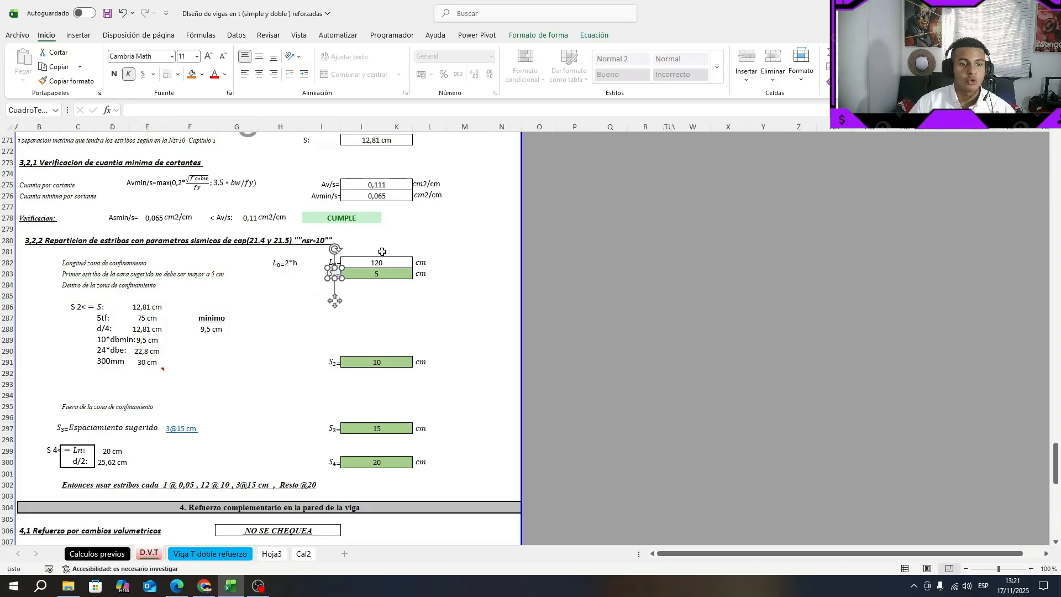
Review the S2 spacing limits in E286:E291, checking the minimum formula in F288 and the 10*dbmin formula in E289
left_click_drag(161, 306, 159, 367)
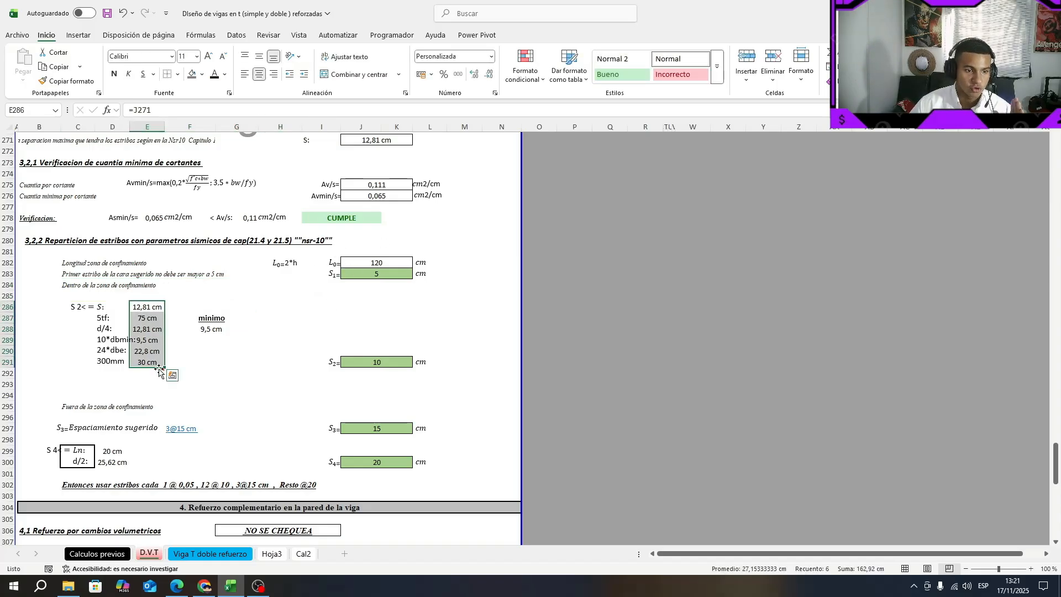
mouse_move(156, 374)
left_click(236, 340)
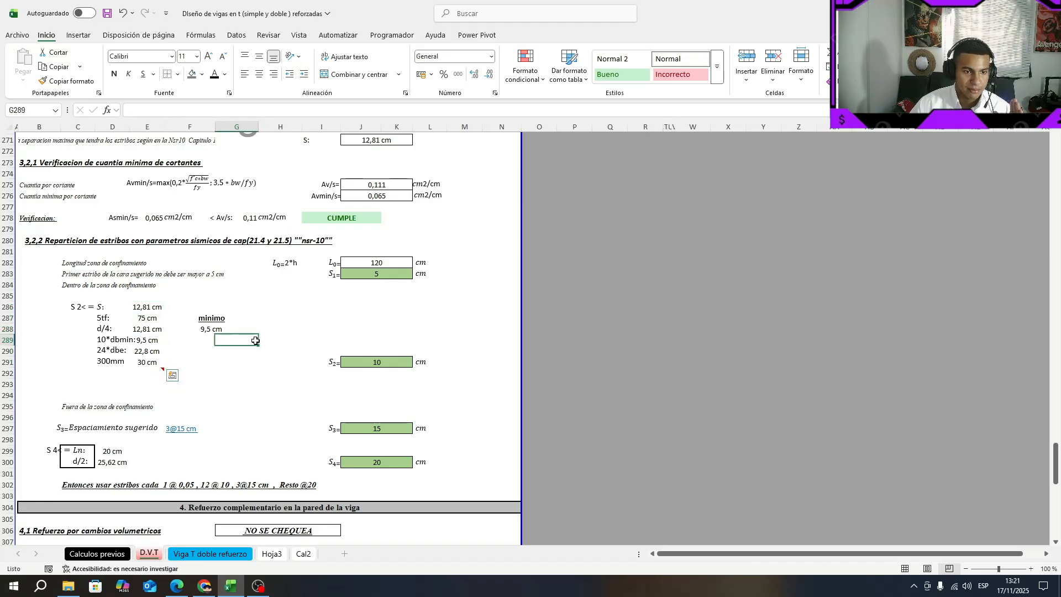
left_click(210, 330)
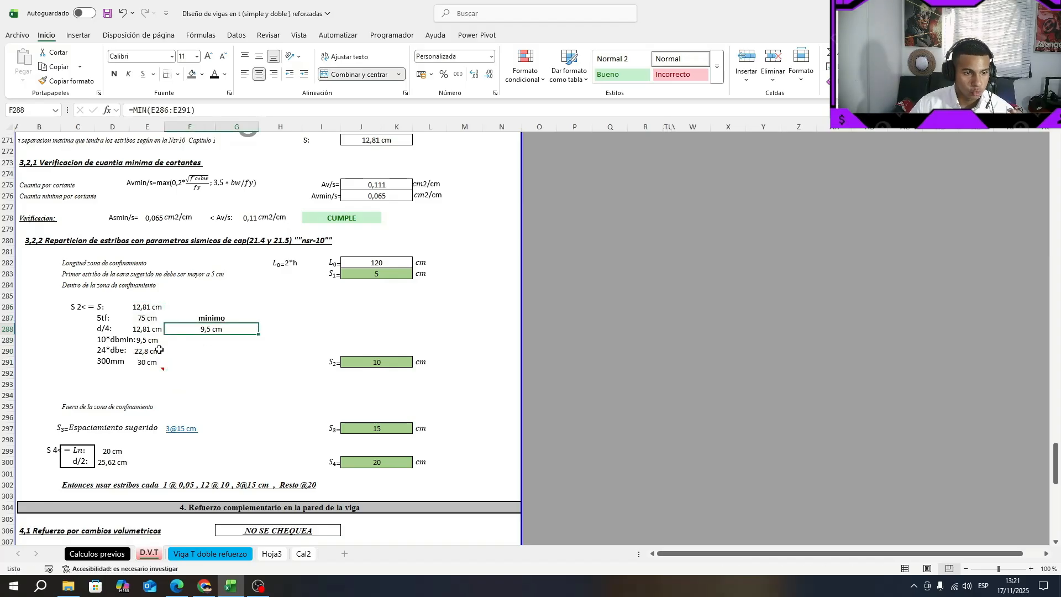
left_click(148, 340)
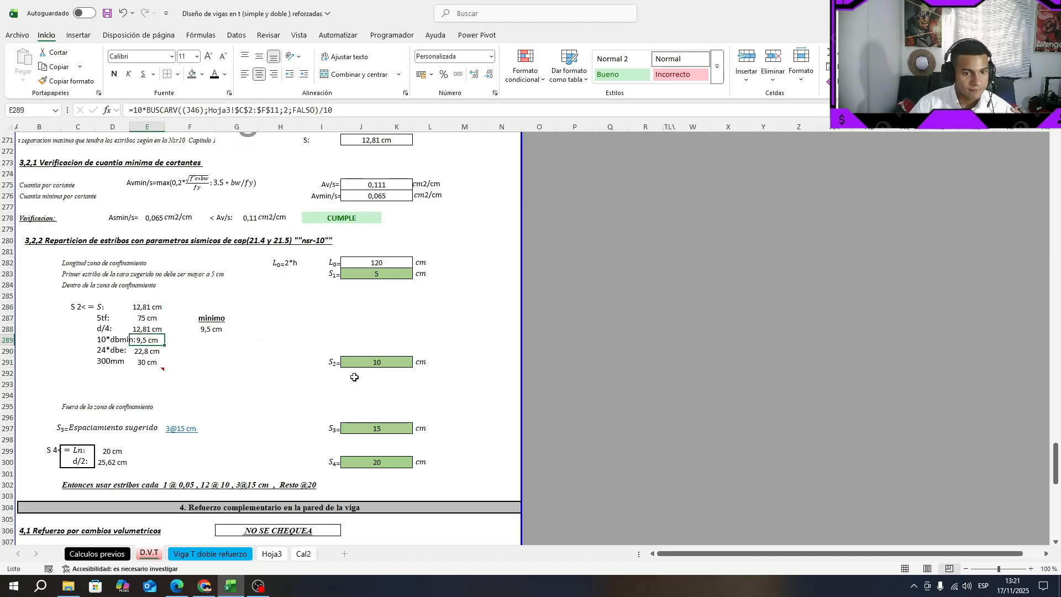
Nudge the S2 label in row 291 slightly left and set the S2 spacing in J291 to 9 cm
left_click(335, 362)
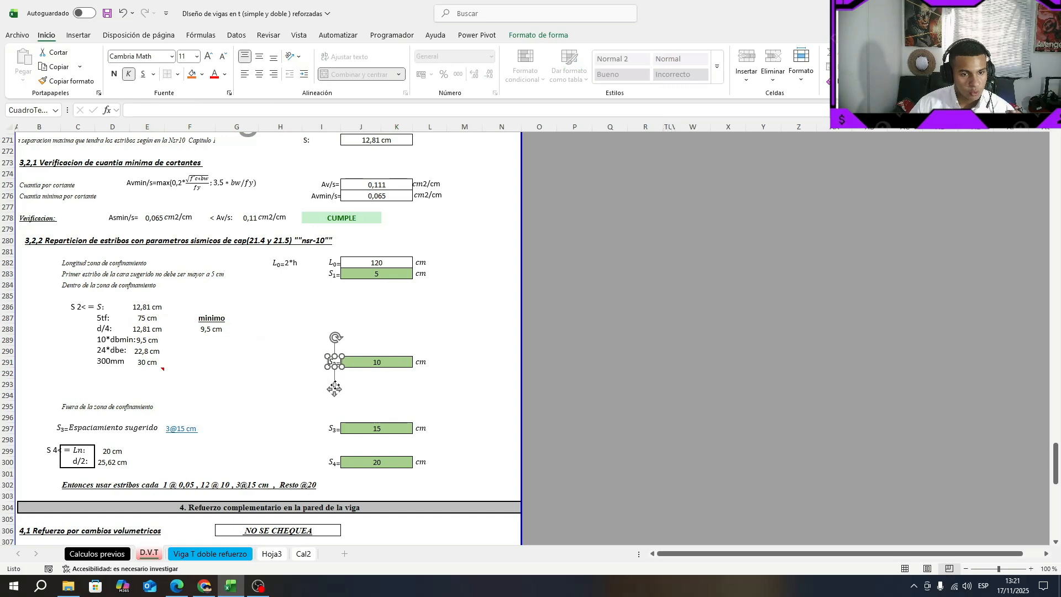
left_click(380, 363)
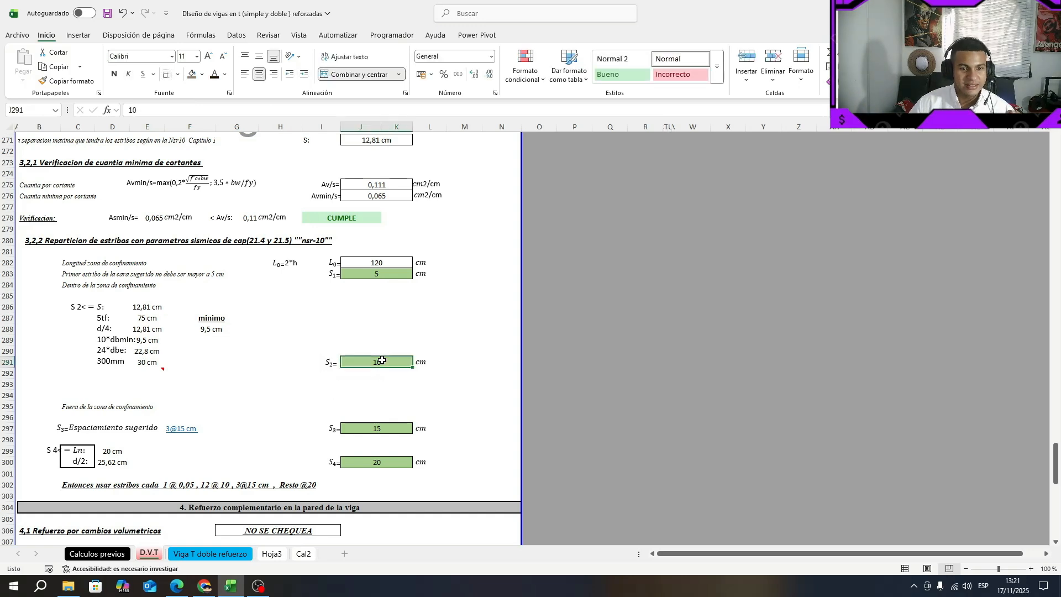
type("9")
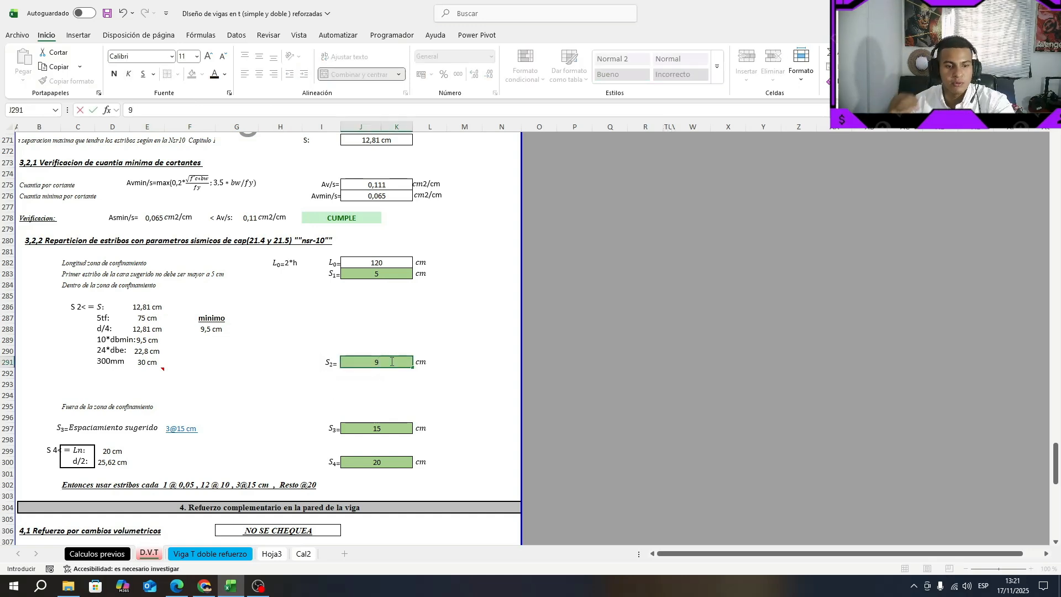
key("Return")
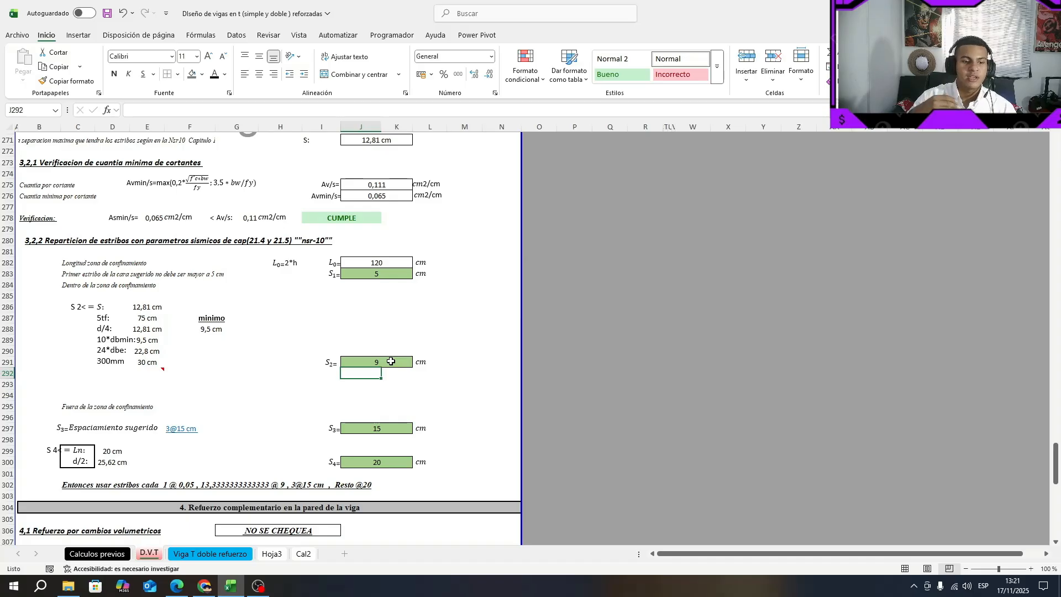
key("ctrl+z")
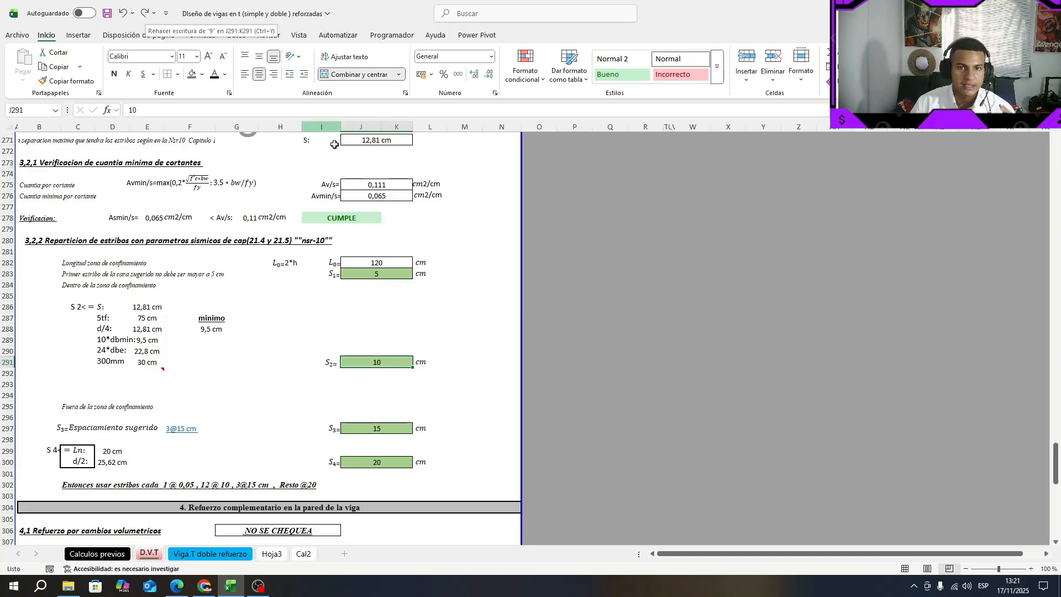
left_click(145, 14)
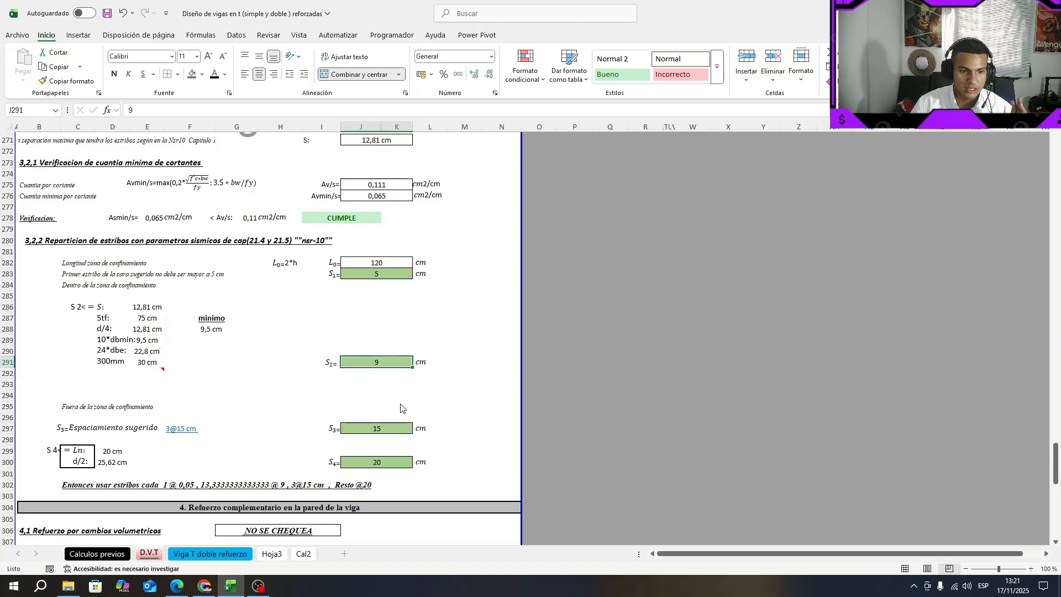
left_click(250, 396)
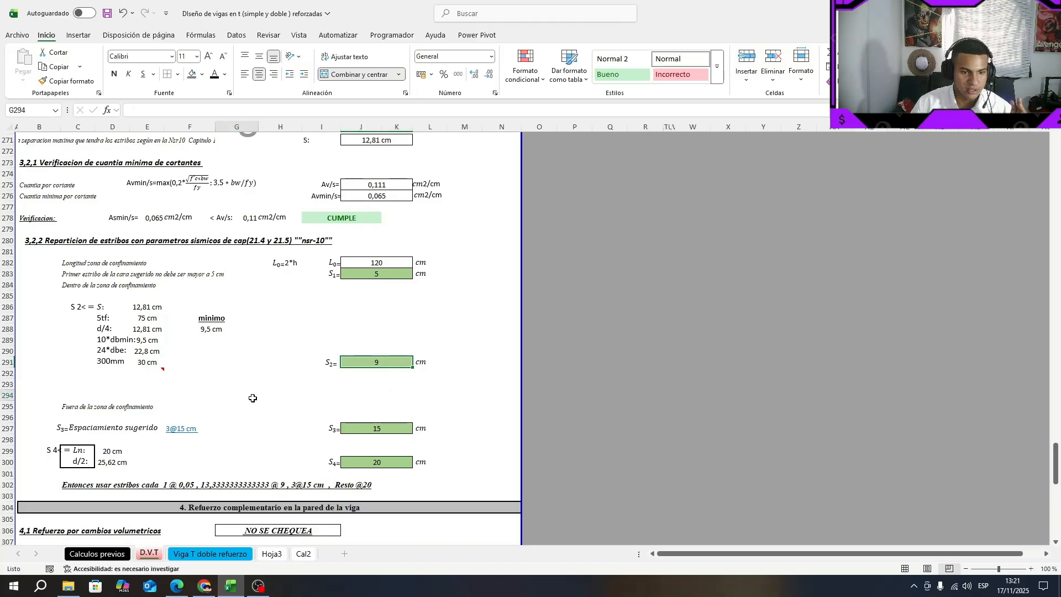
left_click(313, 388)
Review the stirrup spacings outside the confinement zone, checking S3 in J297 and the S4 formula in J300
left_click_drag(76, 405, 359, 406)
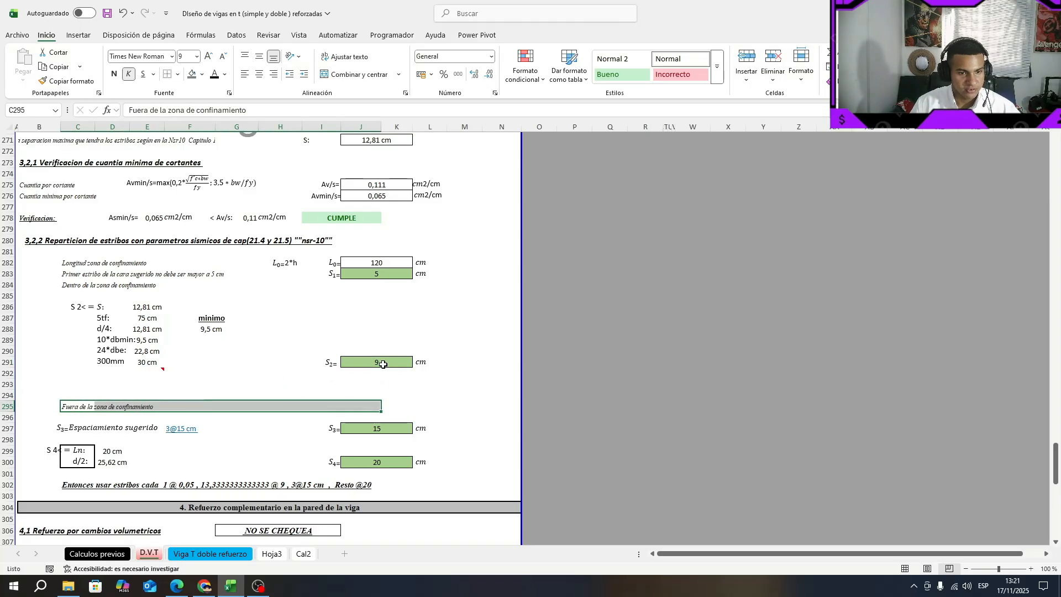
left_click(367, 426)
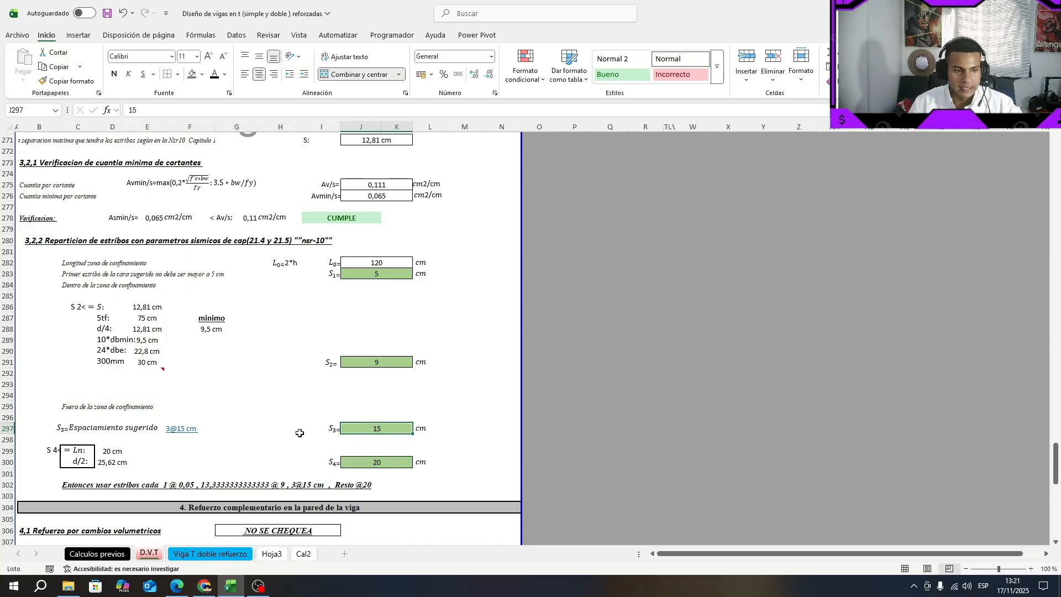
left_click(423, 385)
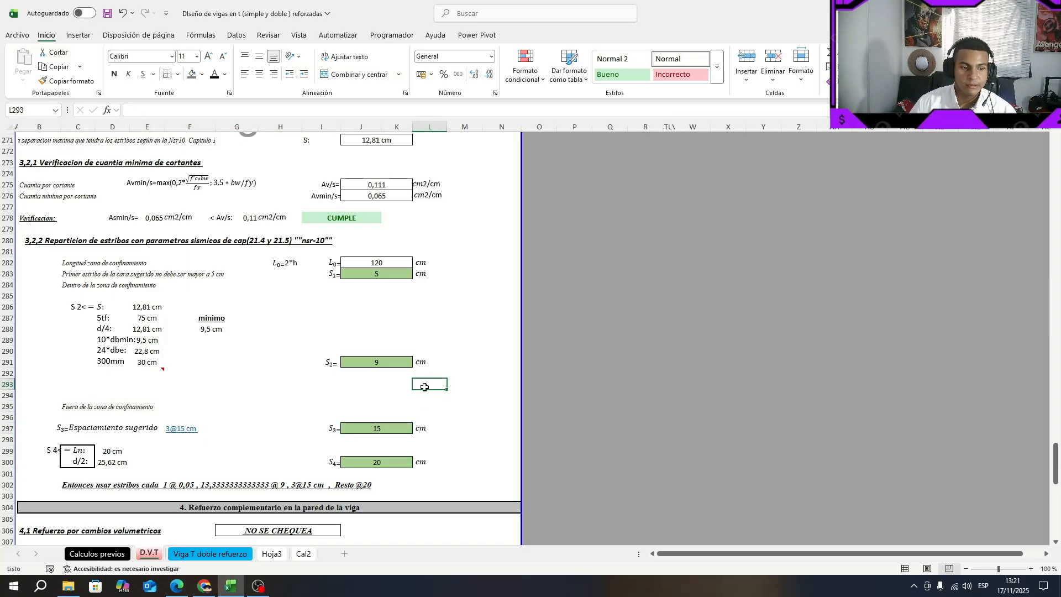
left_click(186, 439)
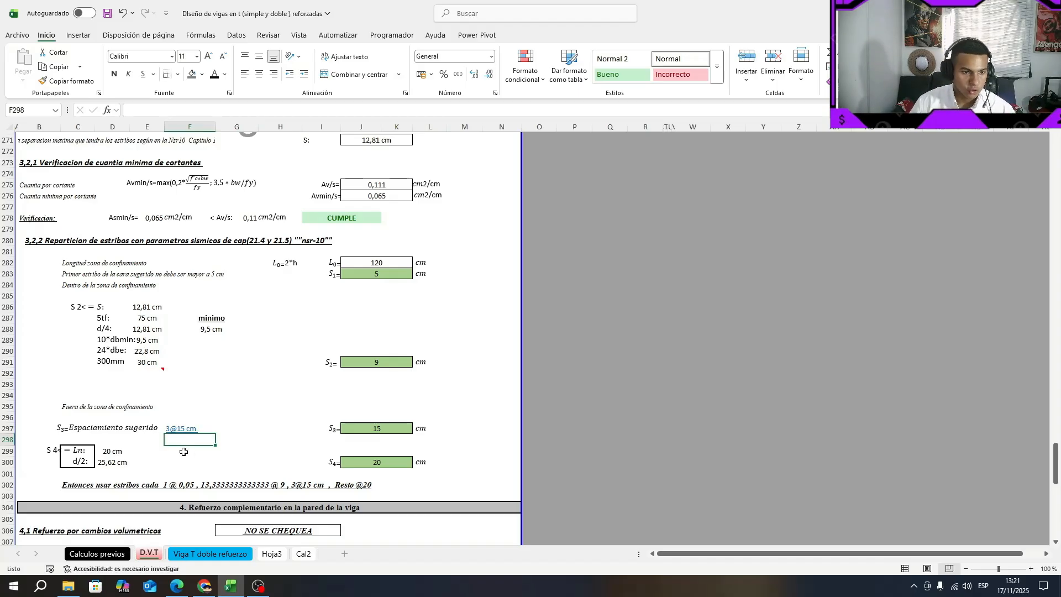
left_click(385, 467)
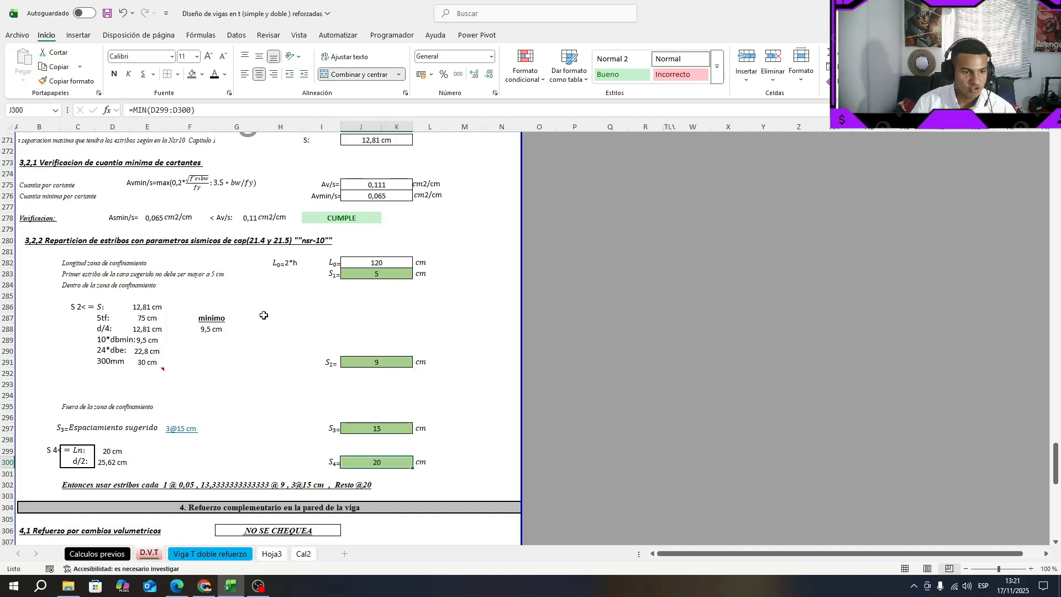
Check the S4 spacing limits in C299:D300, and review section 4's side-wall reinforcement note and the check formula in G306
left_click_drag(103, 463, 88, 453)
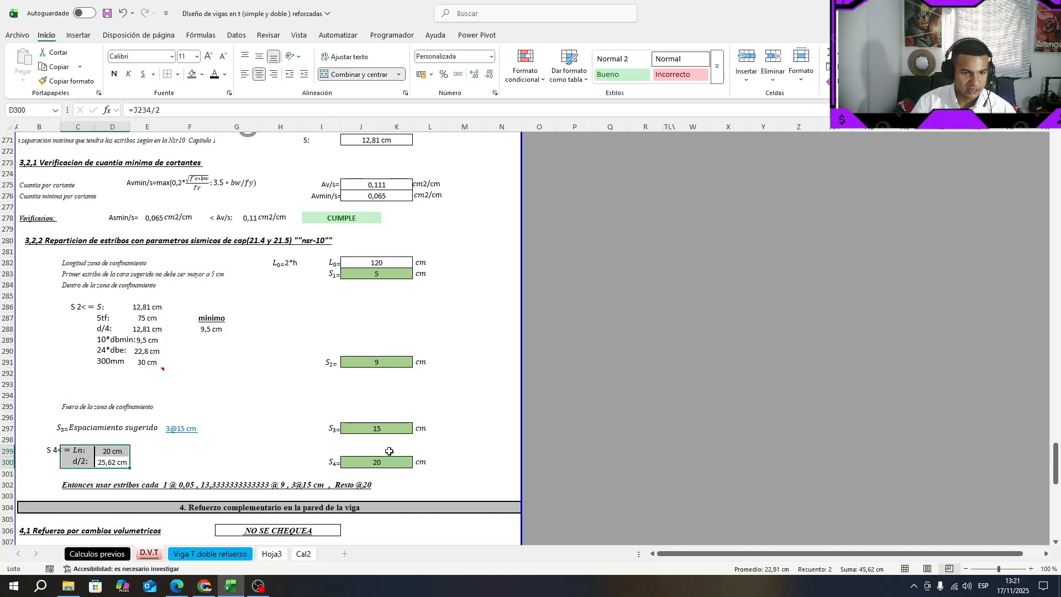
left_click(272, 429)
scroll(272, 428, "down", 8)
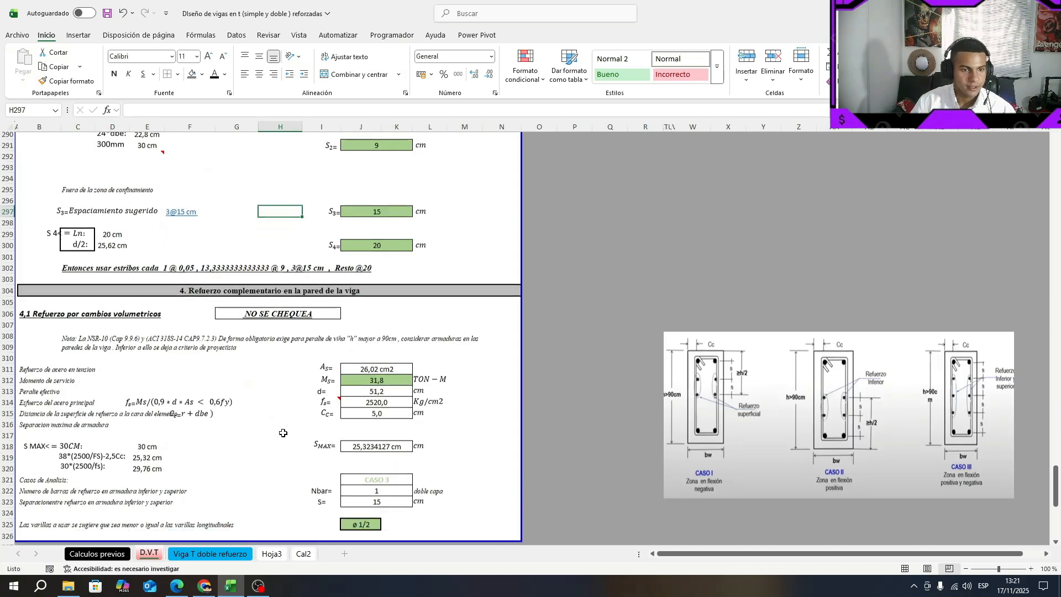
scroll(218, 383, "down", 1)
left_click(229, 209)
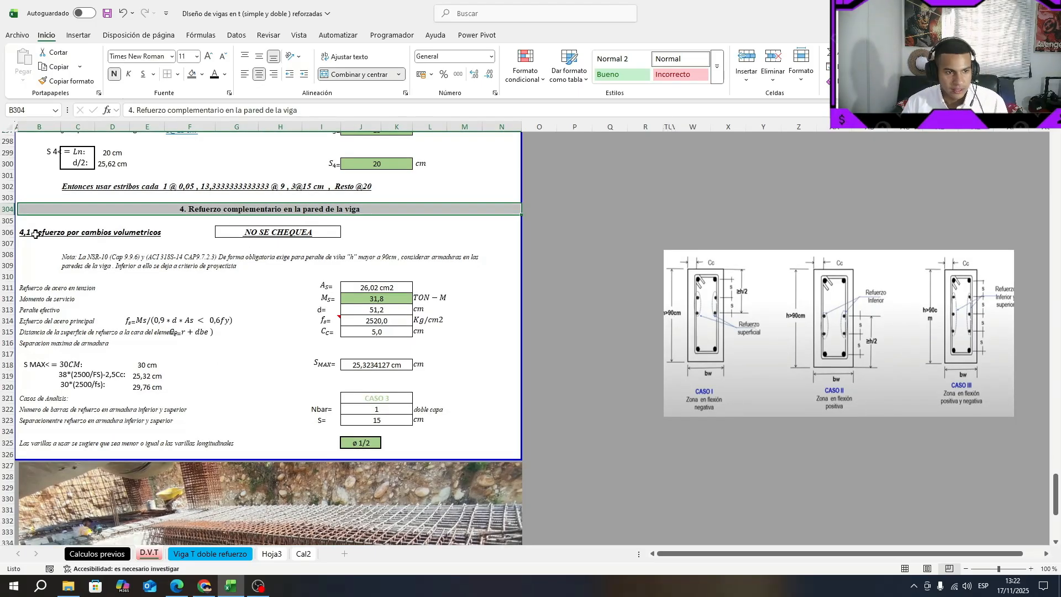
left_click(136, 259)
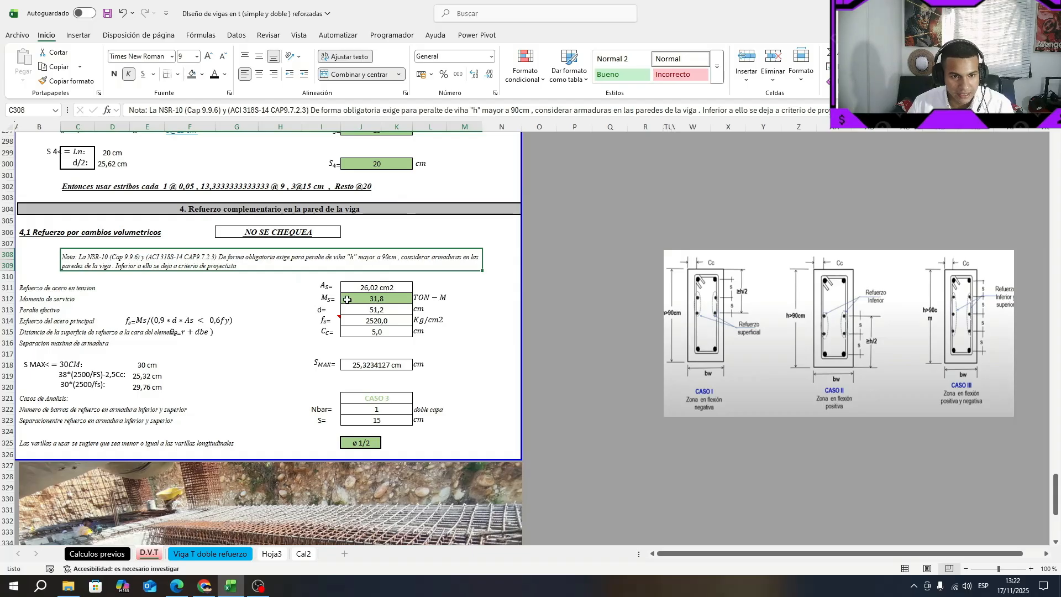
left_click(308, 230)
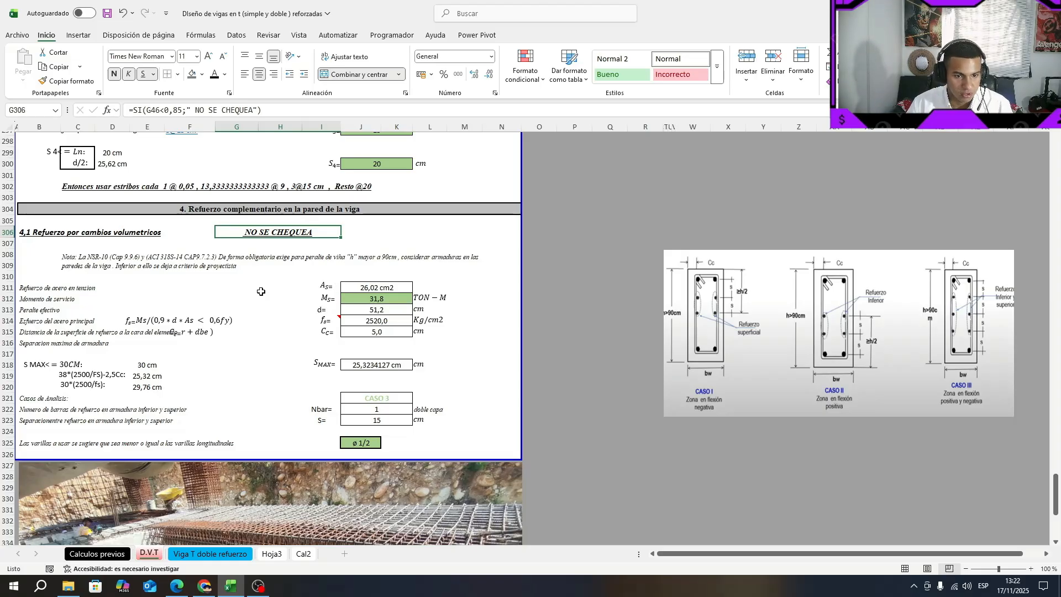
Capture the rebar cage photo below row 326 and outline the lower side-wall reinforcement area in purple
scroll(260, 291, "down", 6)
key("Print")
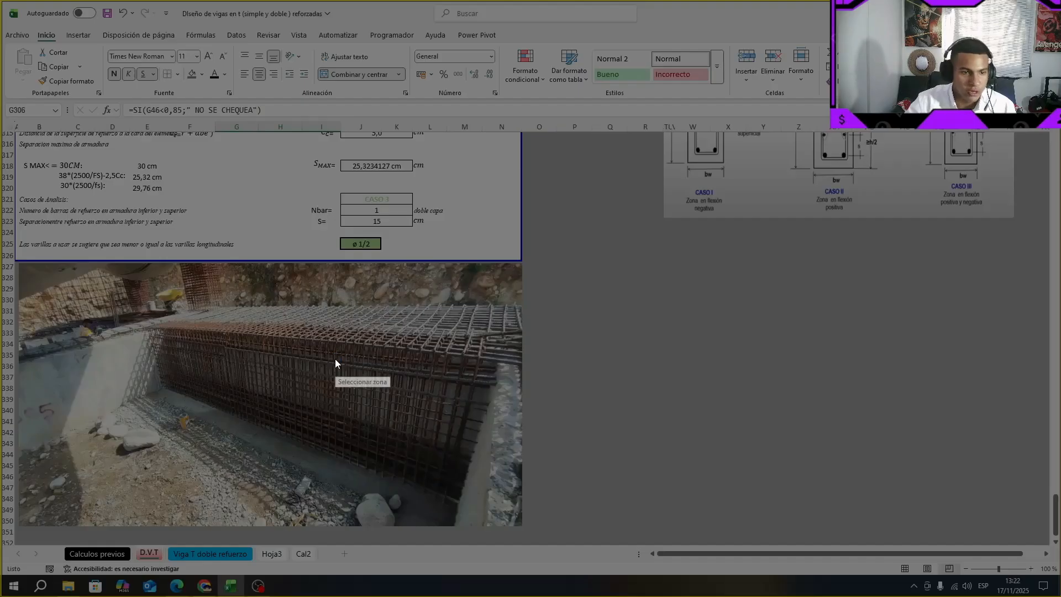
left_click_drag(19, 264, 518, 527)
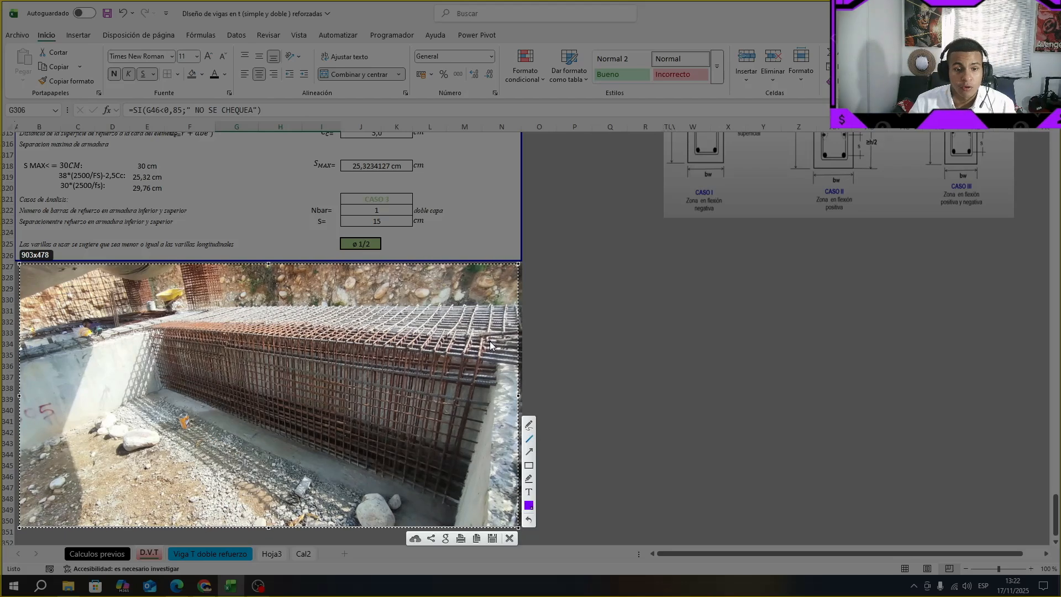
left_click_drag(482, 423, 456, 416)
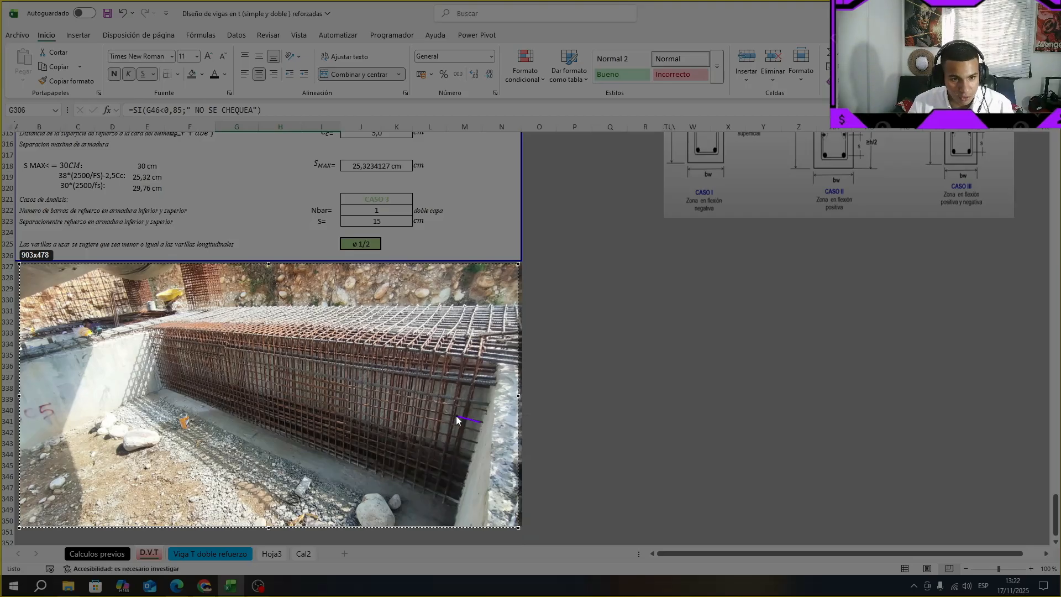
left_click_drag(352, 397, 351, 397)
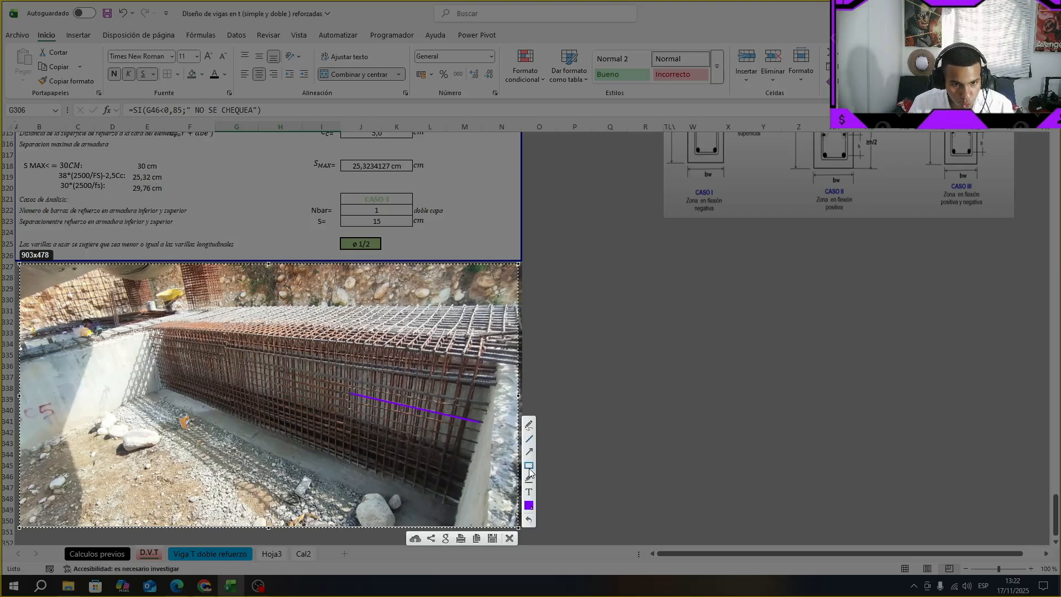
left_click_drag(485, 419, 484, 423)
mouse_move(473, 474)
left_mouse_down()
mouse_move(357, 448)
mouse_move(347, 394)
left_mouse_up()
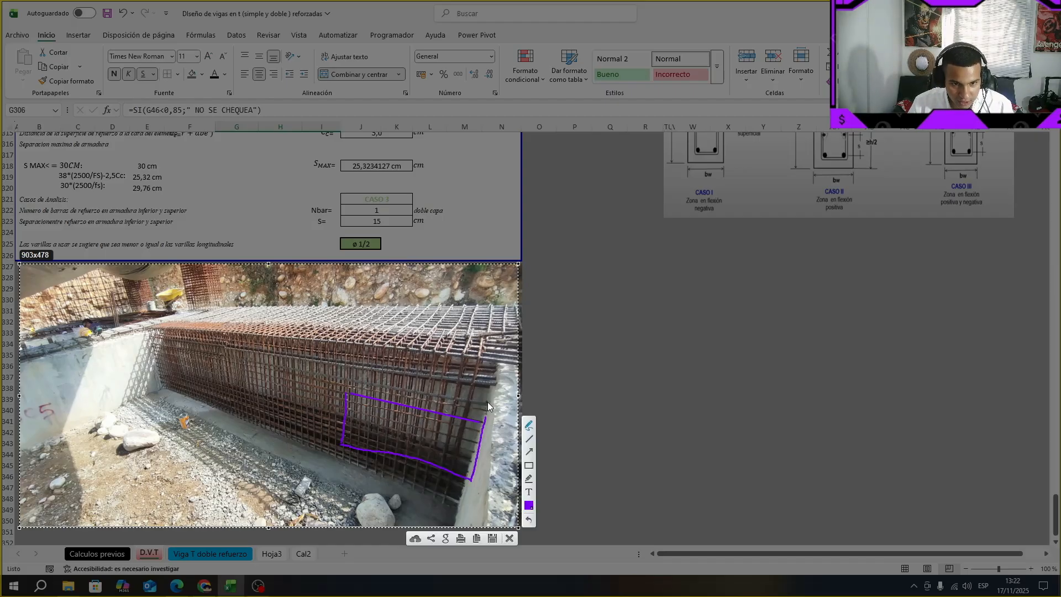
Circle the upper and lower bars at the cage's near end and outline a narrow vertical strip of the side wall in the capture
mouse_move(484, 360)
left_mouse_down()
mouse_move(473, 410)
mouse_move(500, 367)
mouse_move(484, 358)
left_mouse_up()
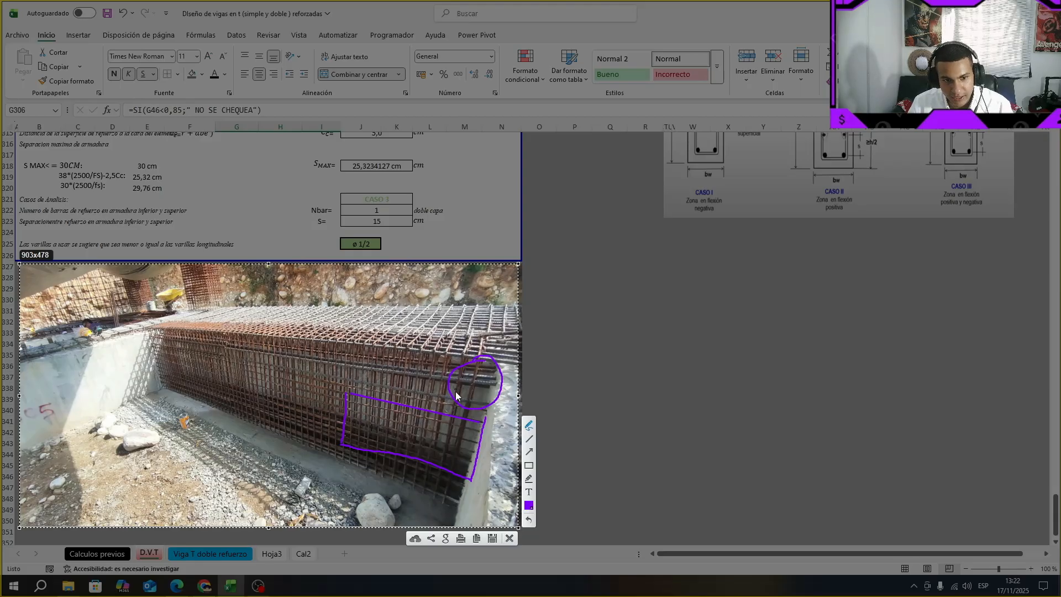
mouse_move(454, 481)
left_mouse_down()
mouse_move(440, 492)
mouse_move(468, 497)
left_mouse_up()
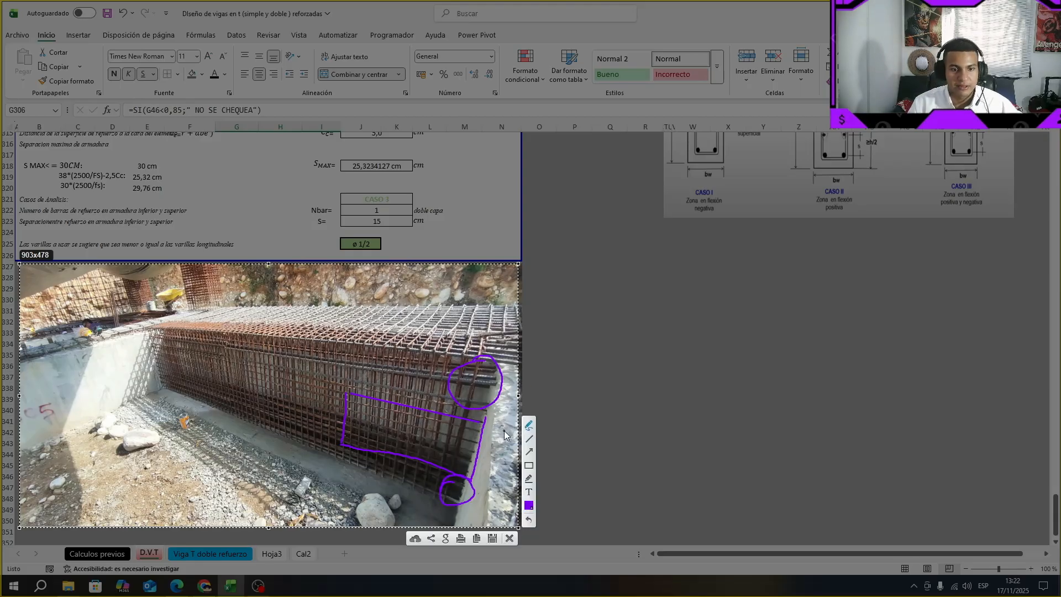
mouse_move(429, 397)
left_mouse_down()
mouse_move(405, 453)
mouse_move(419, 457)
mouse_move(445, 403)
left_mouse_up()
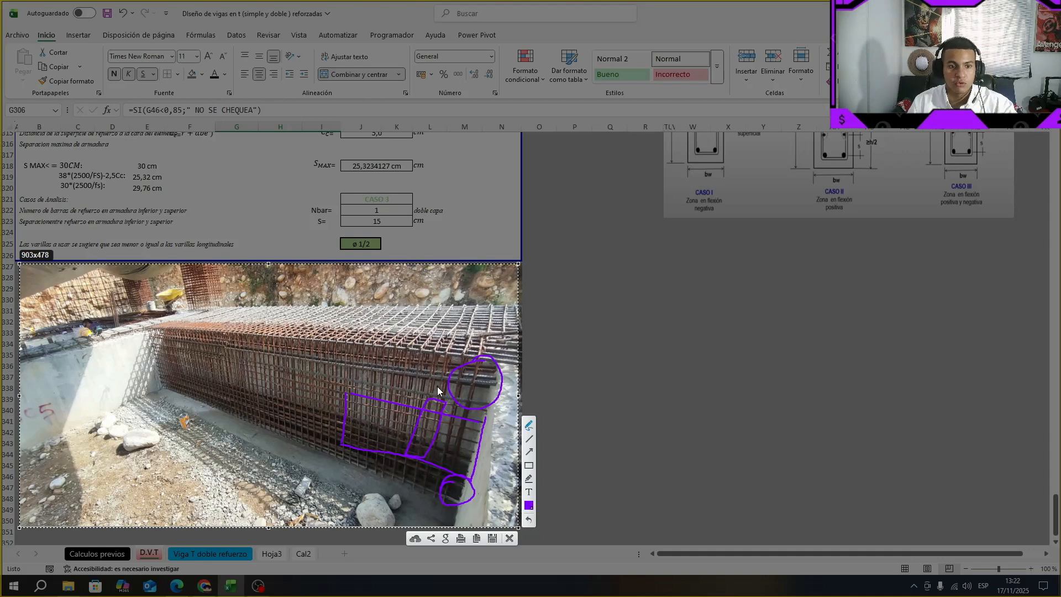
key("ctrl+s")
Move the Caso I-III section diagrams next to the sheet's edge and check the maximum spacing formula in J318
scroll(435, 392, "up", 6)
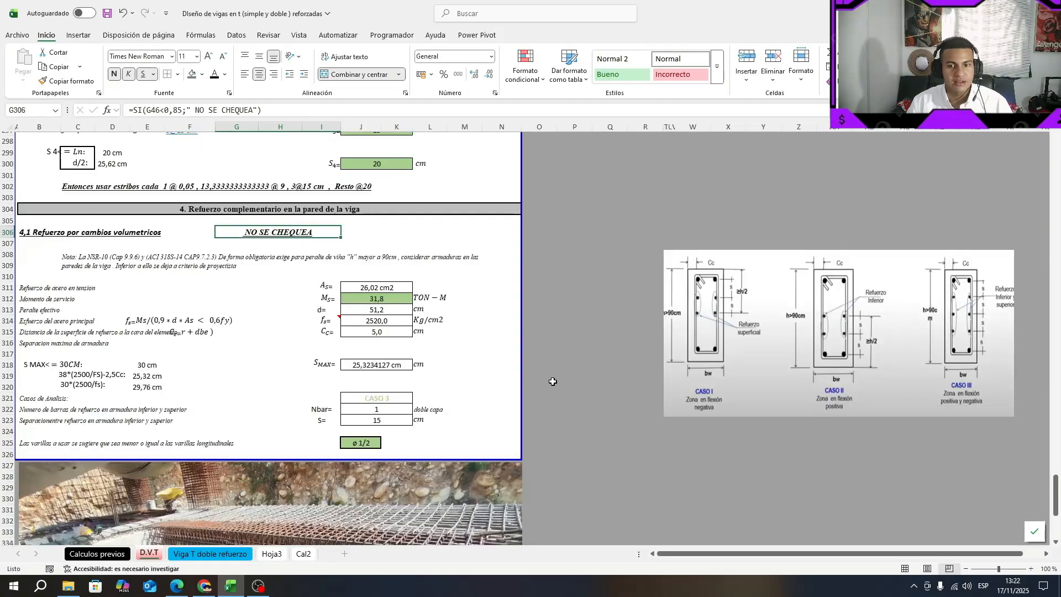
left_click_drag(774, 382, 650, 369)
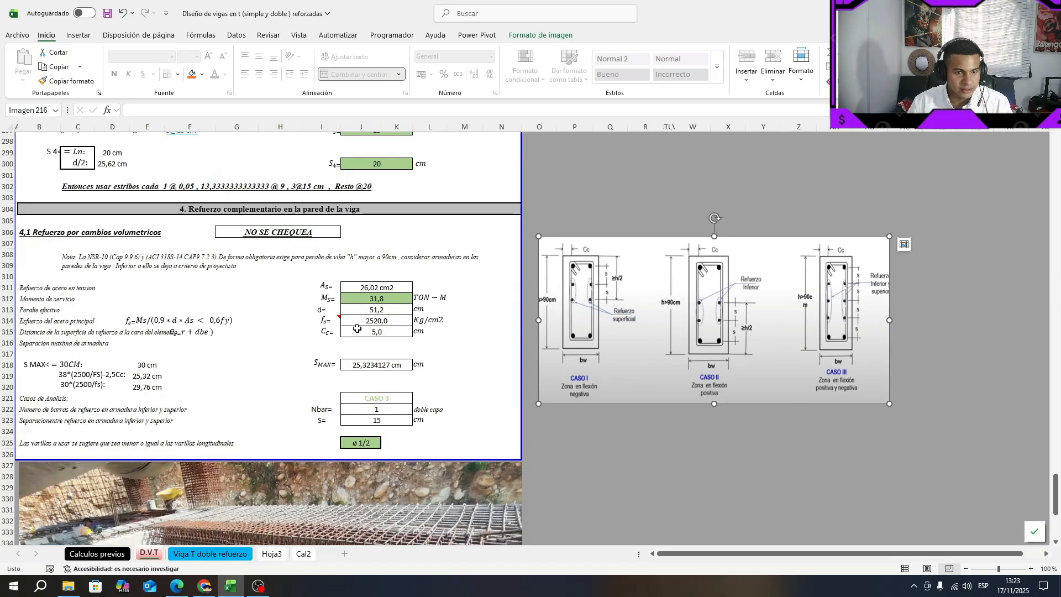
left_click(382, 366)
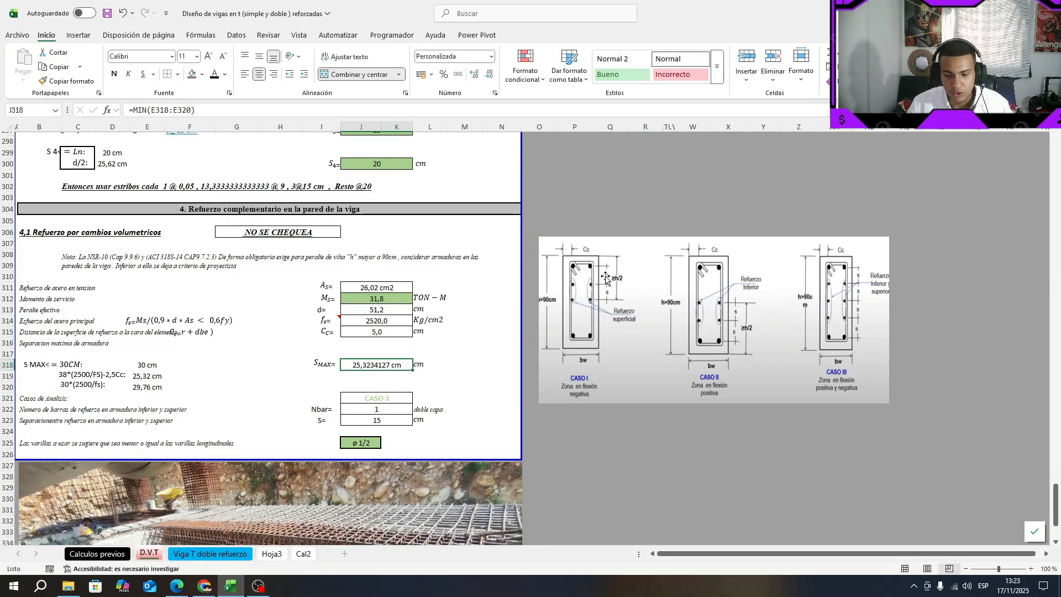
Capture the case diagrams, circle the lower bar spacing s in Caso II, and dismiss the capture
key("Print")
left_click_drag(536, 237, 895, 398)
left_click_drag(733, 327, 735, 329)
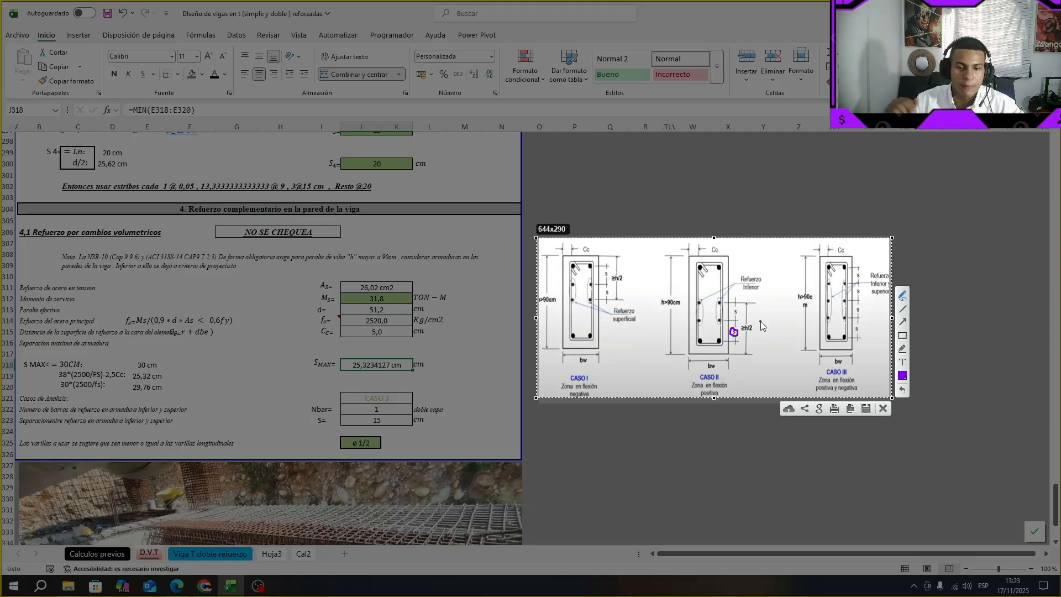
left_click_drag(336, 373, 432, 364)
key("Escape")
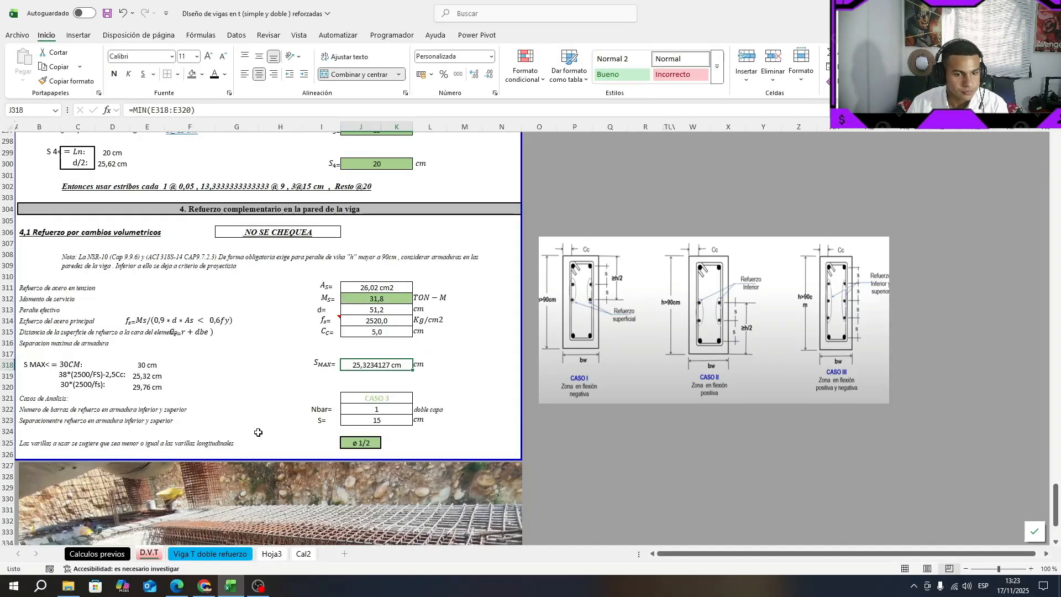
Return from the wall reinforcement section toward the earlier calculations of the T-beam sheet
scroll(434, 421, "up", 8)
scroll(269, 337, "up", 20)
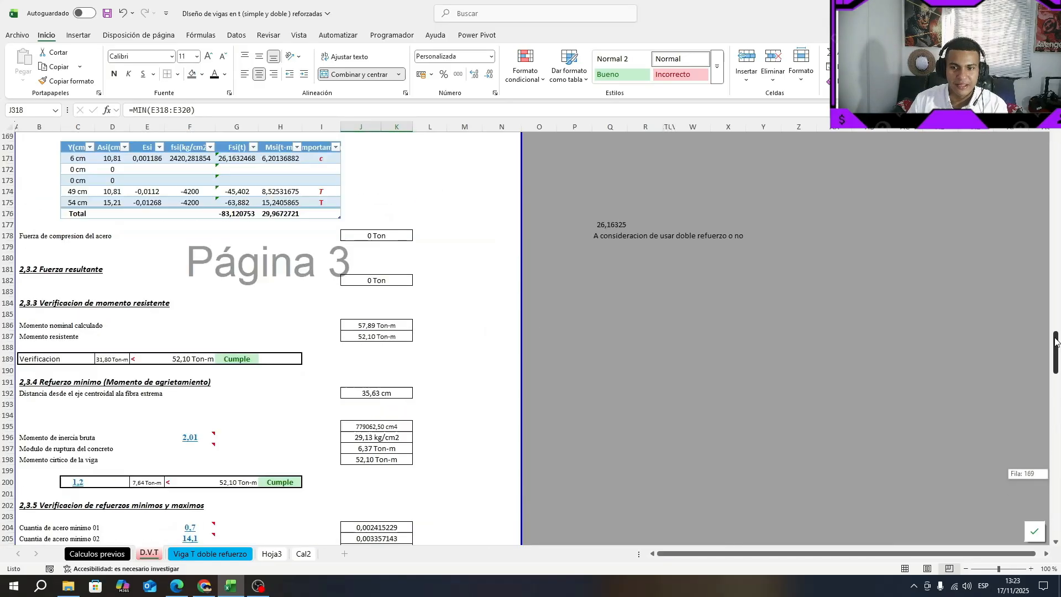